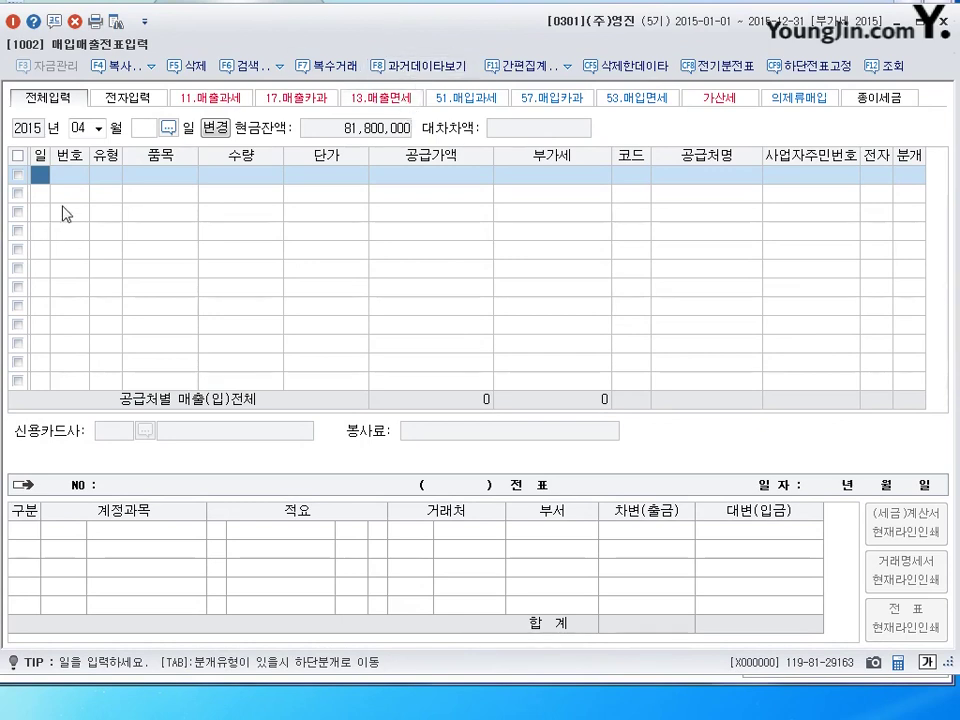
Start the first April purchase row on day 1, moving on to its VAT type.
left_click(42, 175)
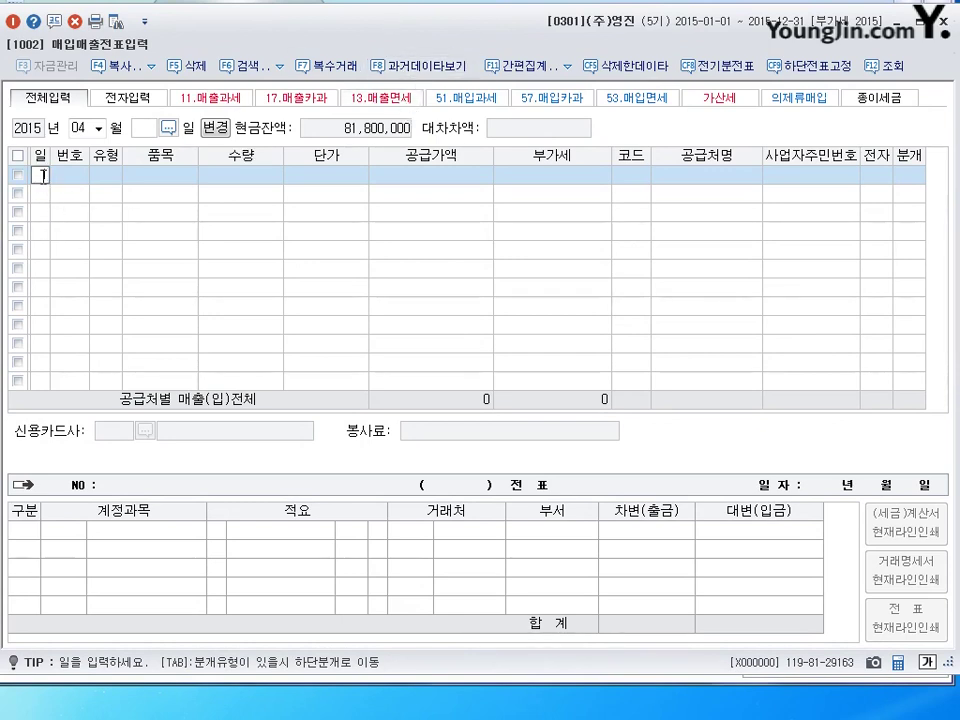
type("1")
key("Return")
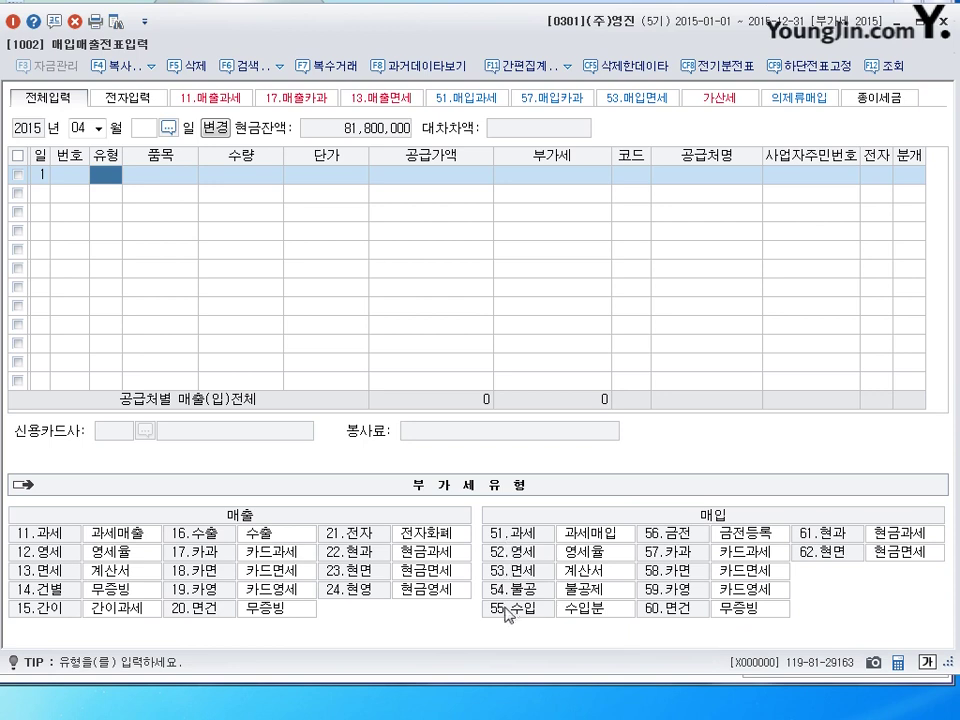
Make row 1 a 51.과세 purchase of 200 원재료 at 15,000 each.
left_click(506, 535)
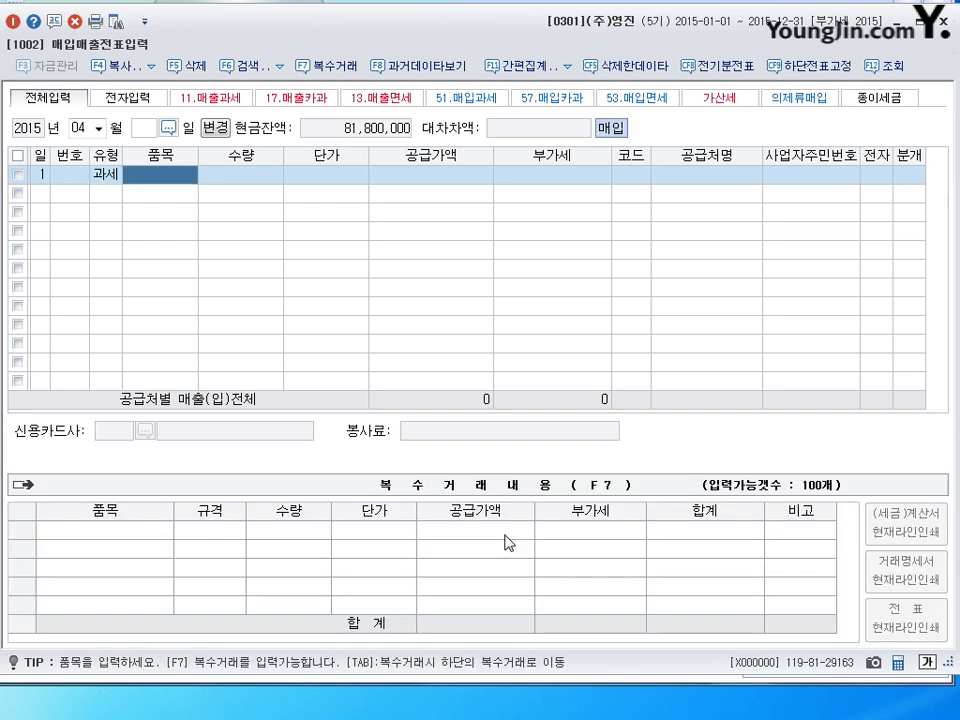
type("원")
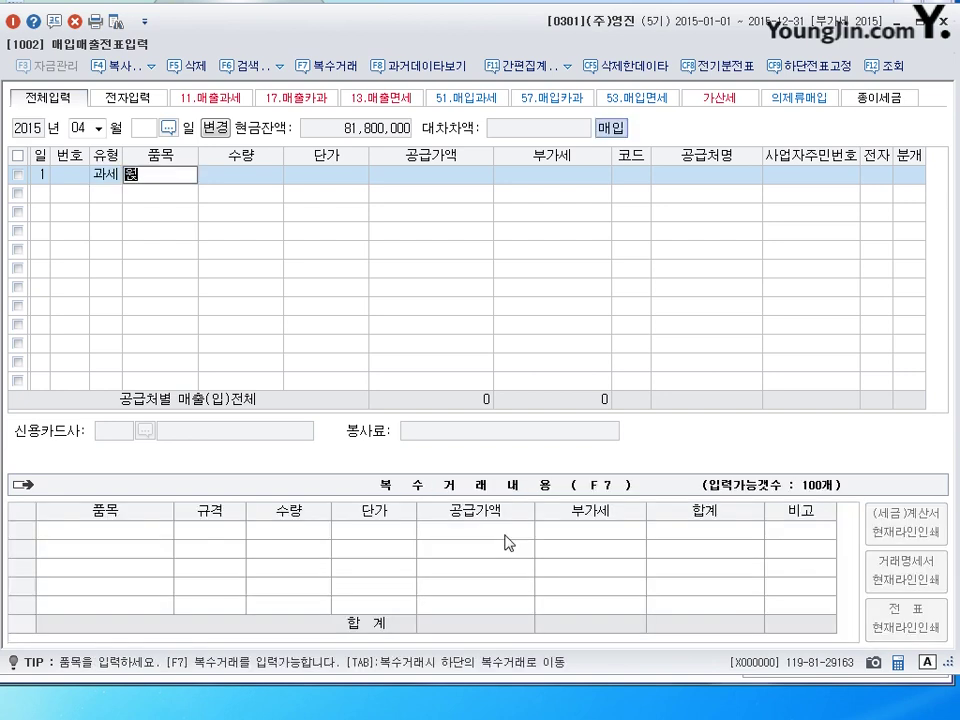
type("제료")
key("Return")
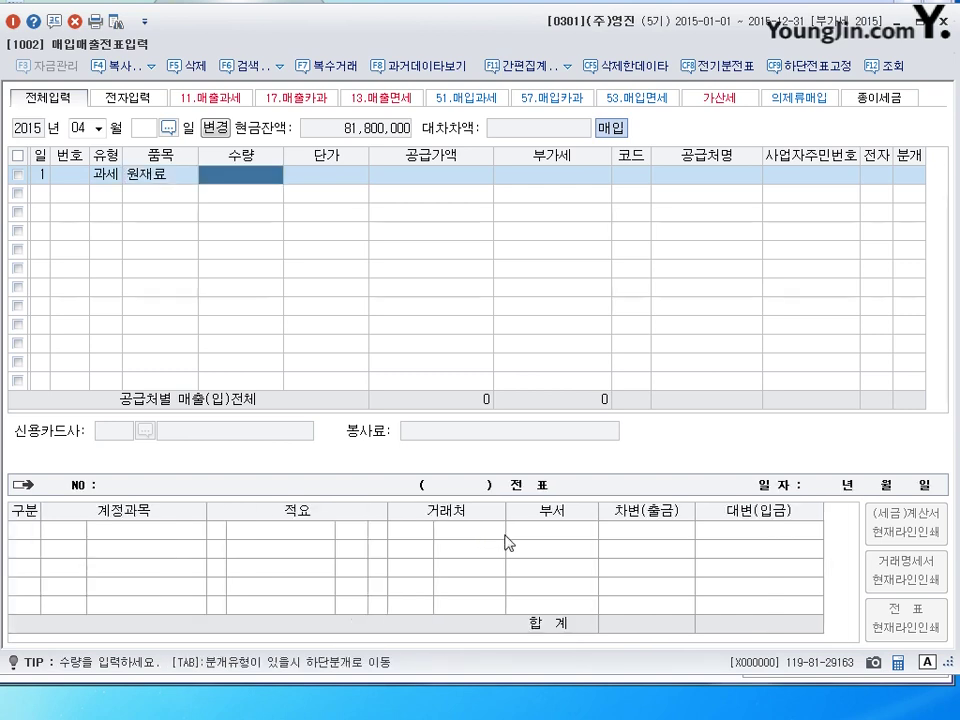
type("200")
key("Return")
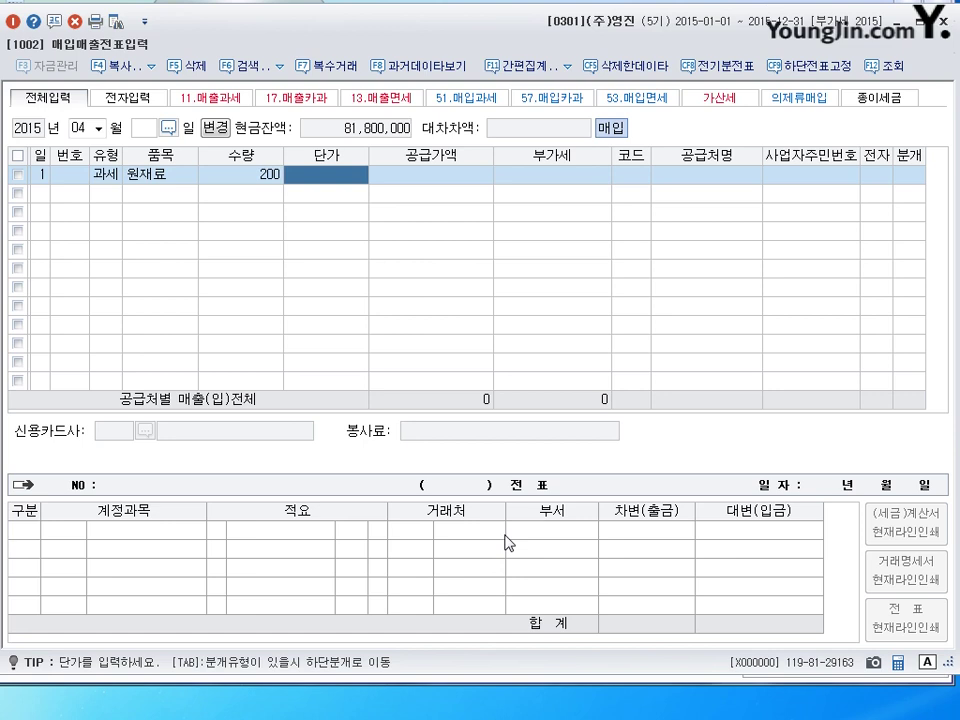
type("150000")
key("Return")
key("Return")
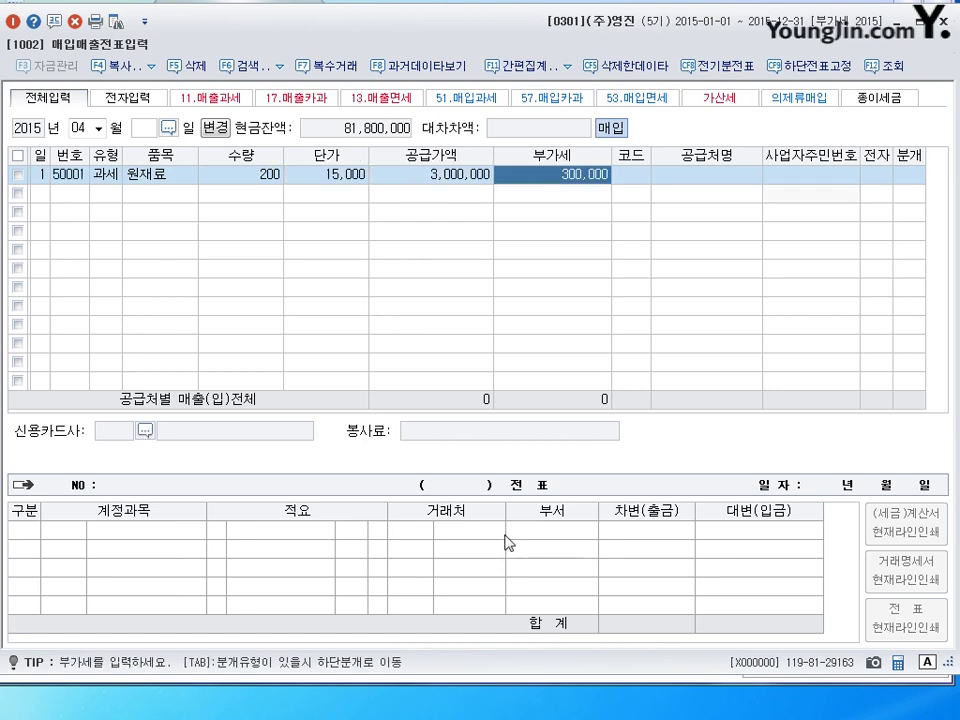
key("Return")
Set row 1's supplier to (주)상도 and journalize it as cash (분개 1).
type("상")
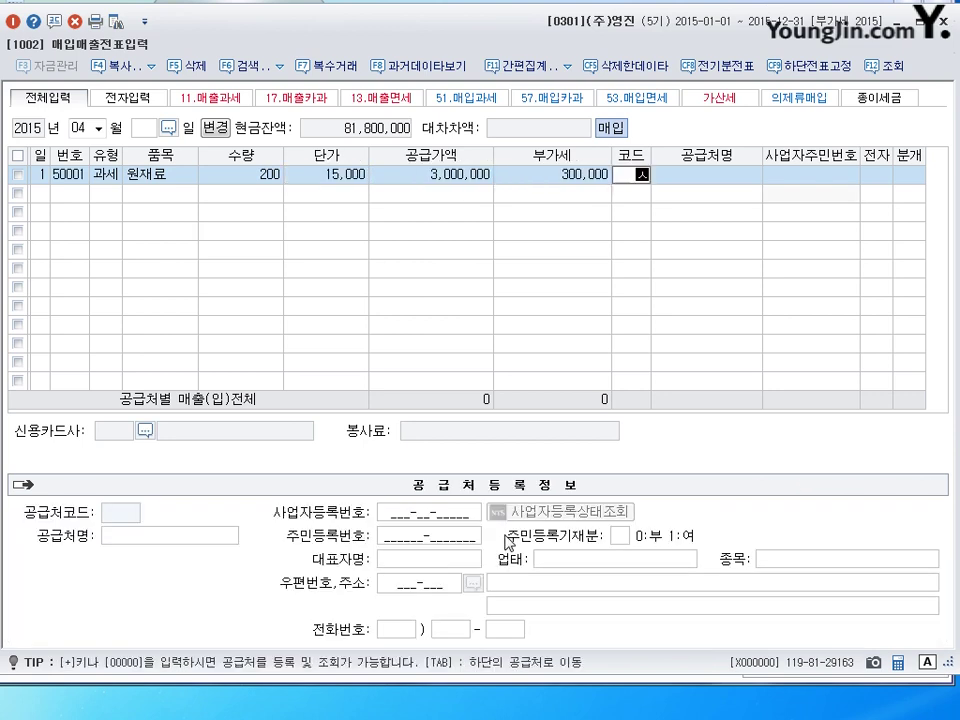
type("도")
key("Return")
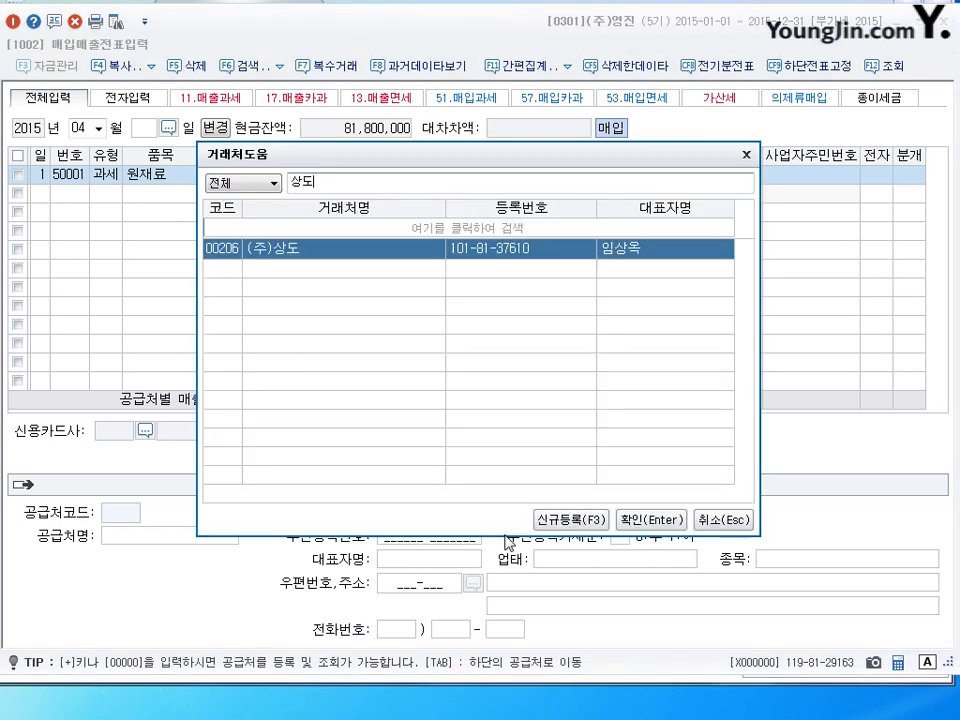
key("Return")
key("Return")
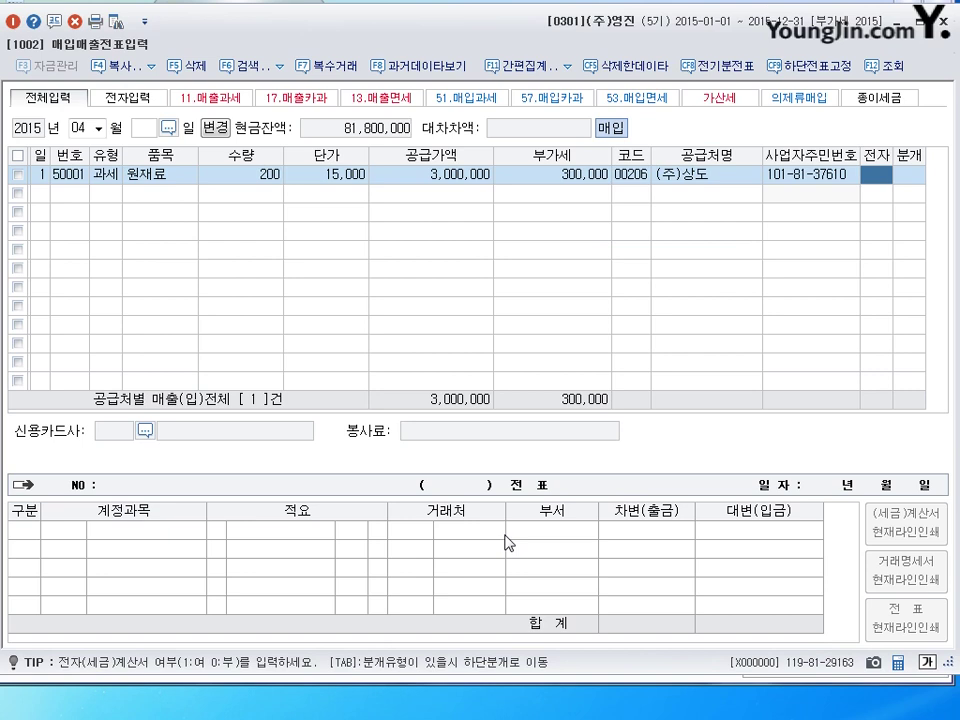
key("Return")
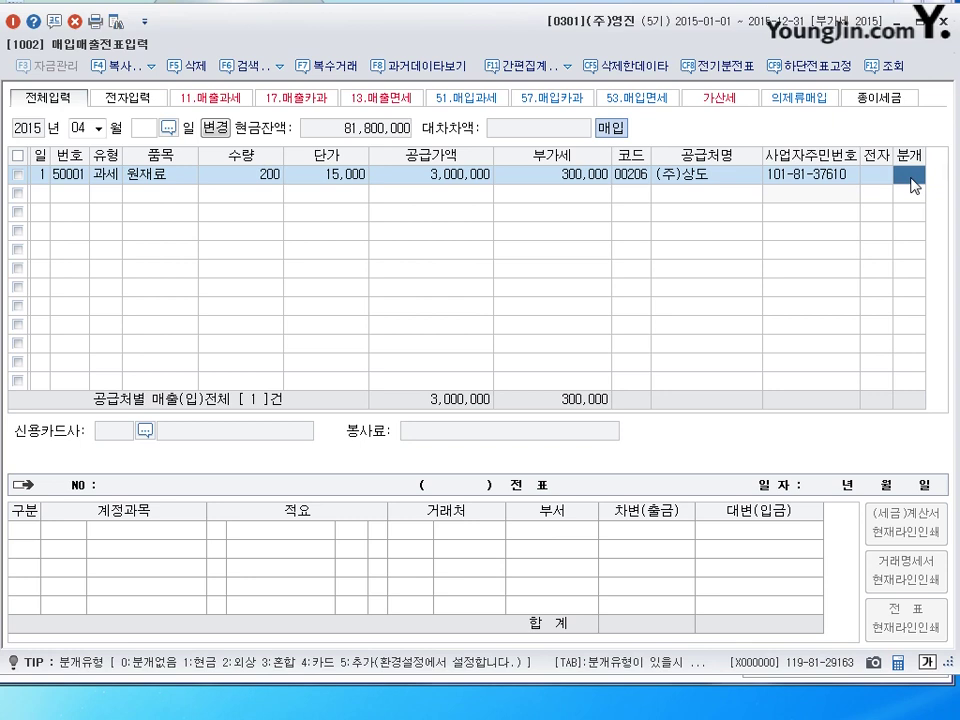
type("1")
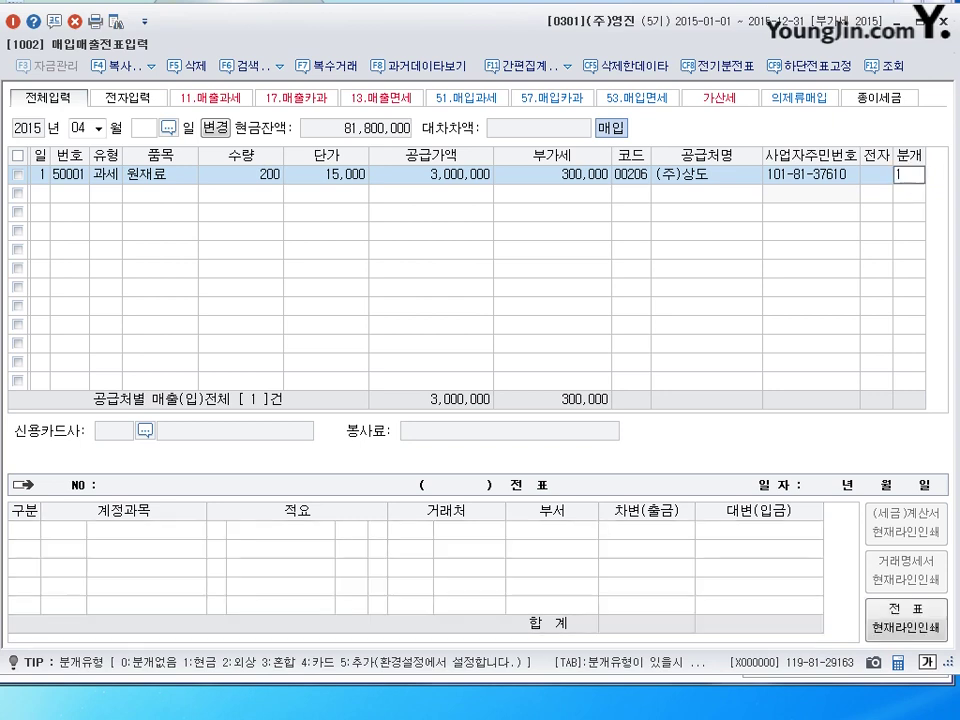
key("Return")
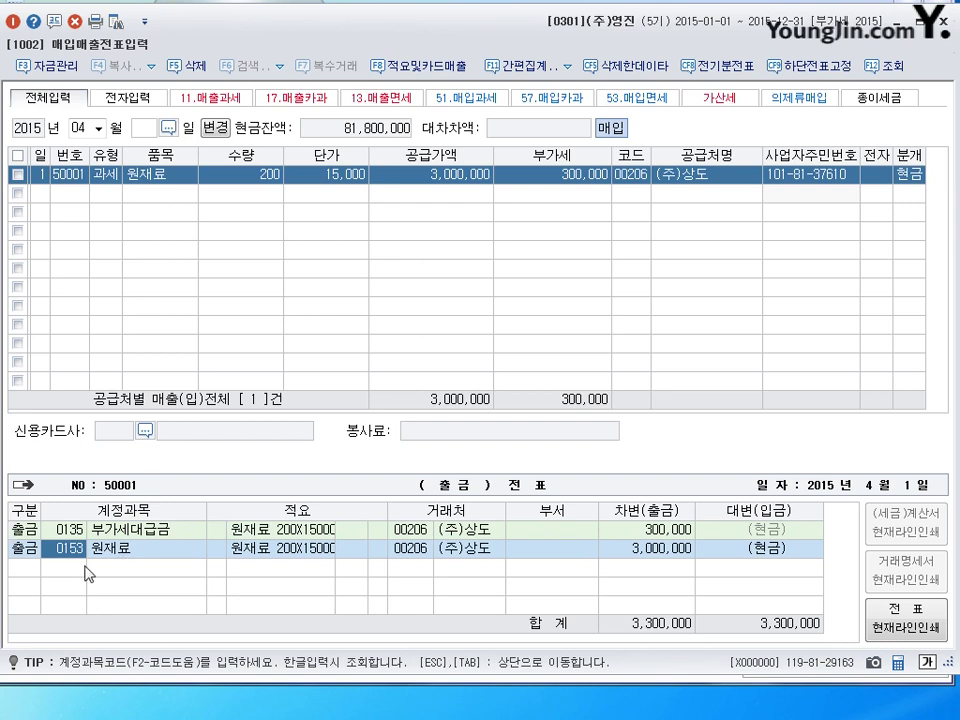
left_click(107, 176)
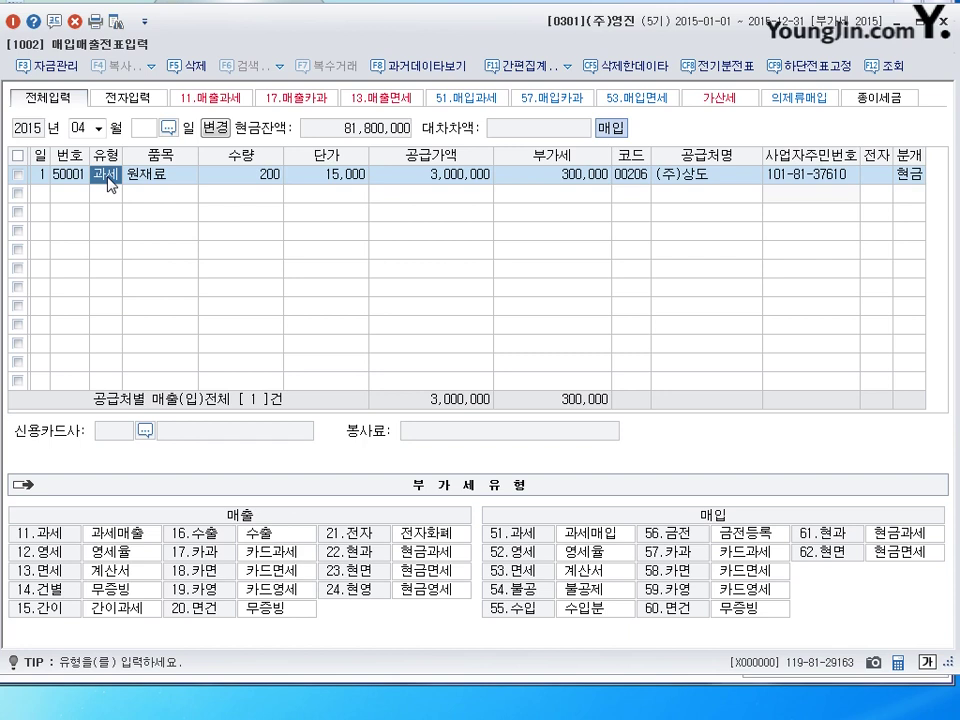
left_click(42, 194)
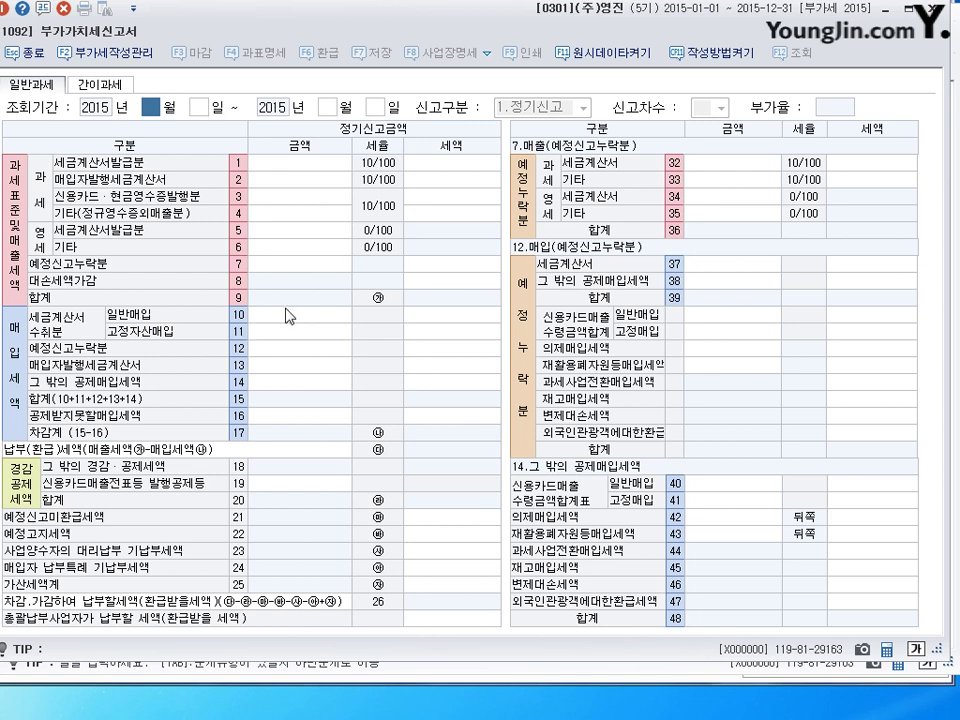
left_click(887, 14)
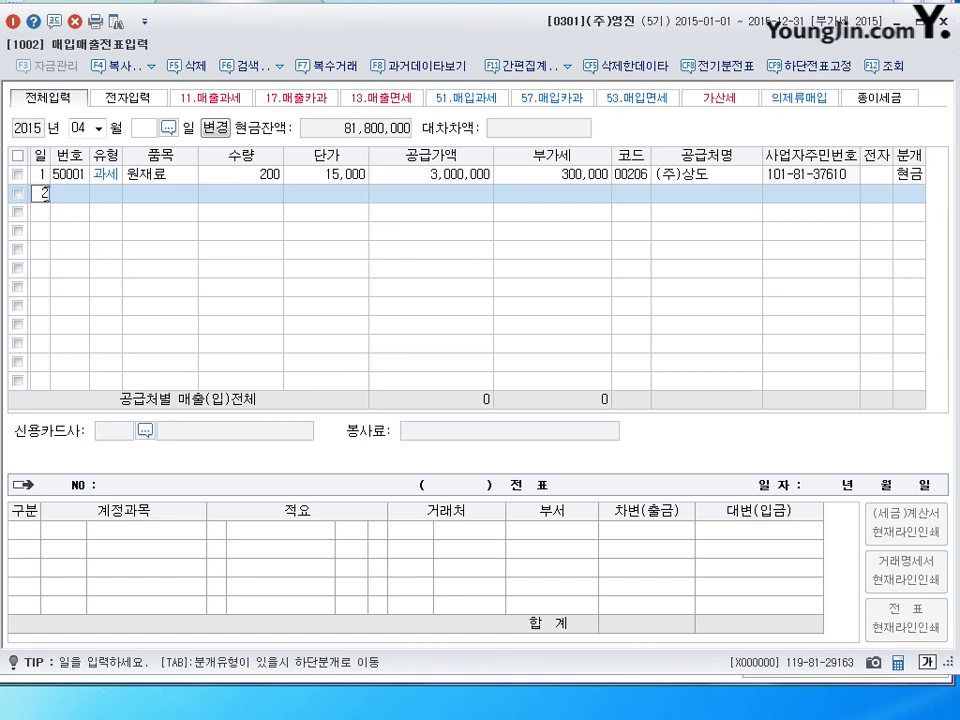
Date the second row April 2 with VAT type 51 (과세).
type("2")
key("Return")
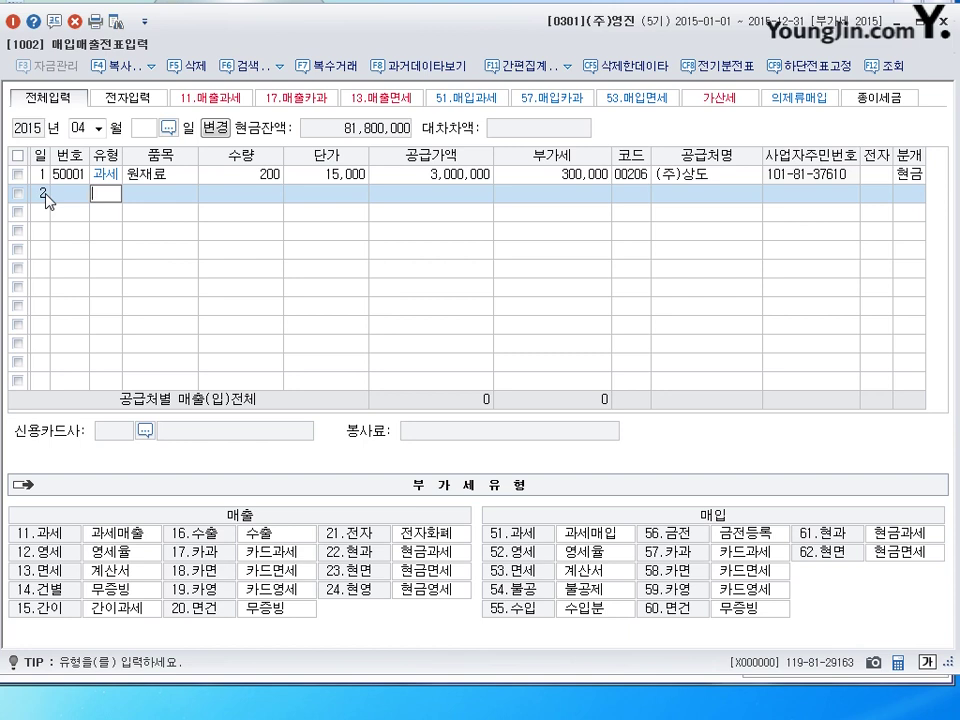
type("51")
key("Return")
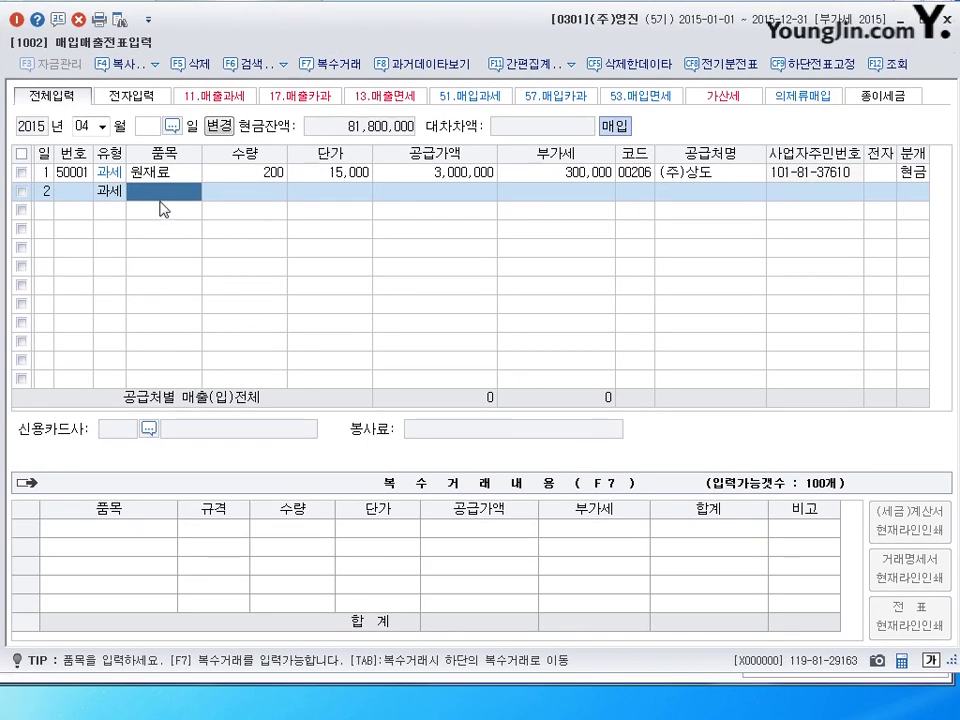
In the F7 복수거래 grid, enter item P상품 at 1,000 × 30,000.
left_click(318, 66)
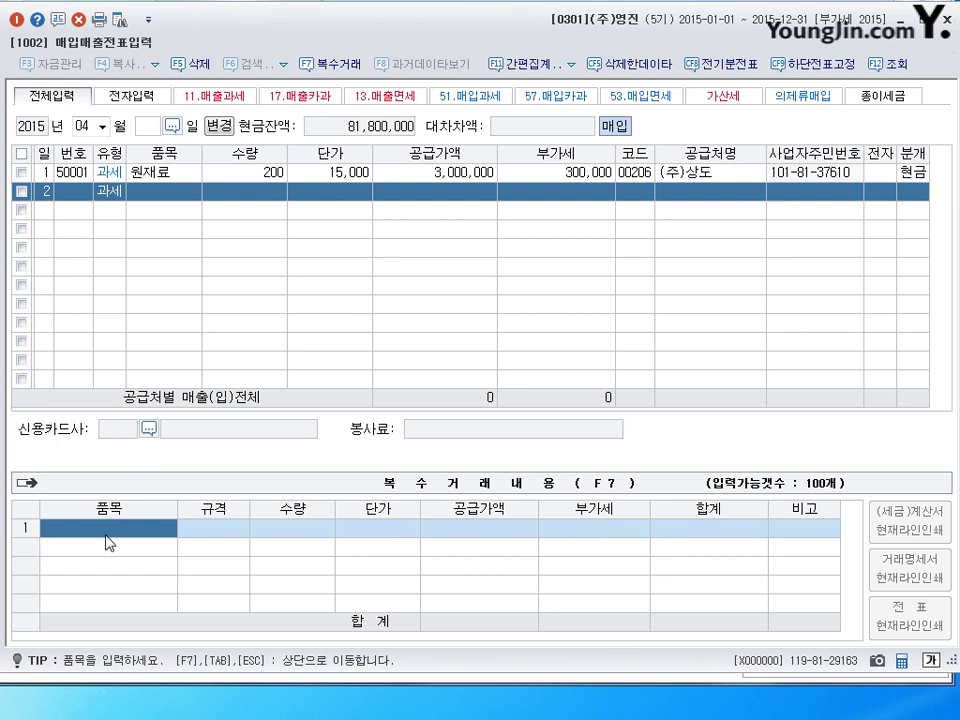
key("Hangul")
type("Pㅅㅇ")
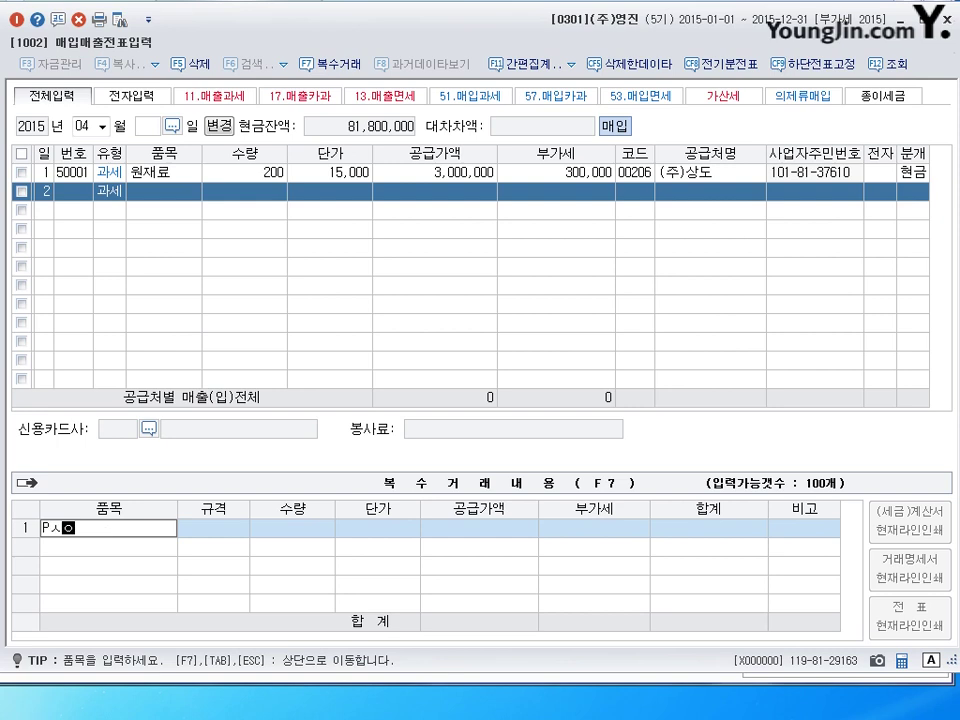
key("BackSpace")
key("BackSpace")
type("상품")
key("Return")
key("Return")
type("1")
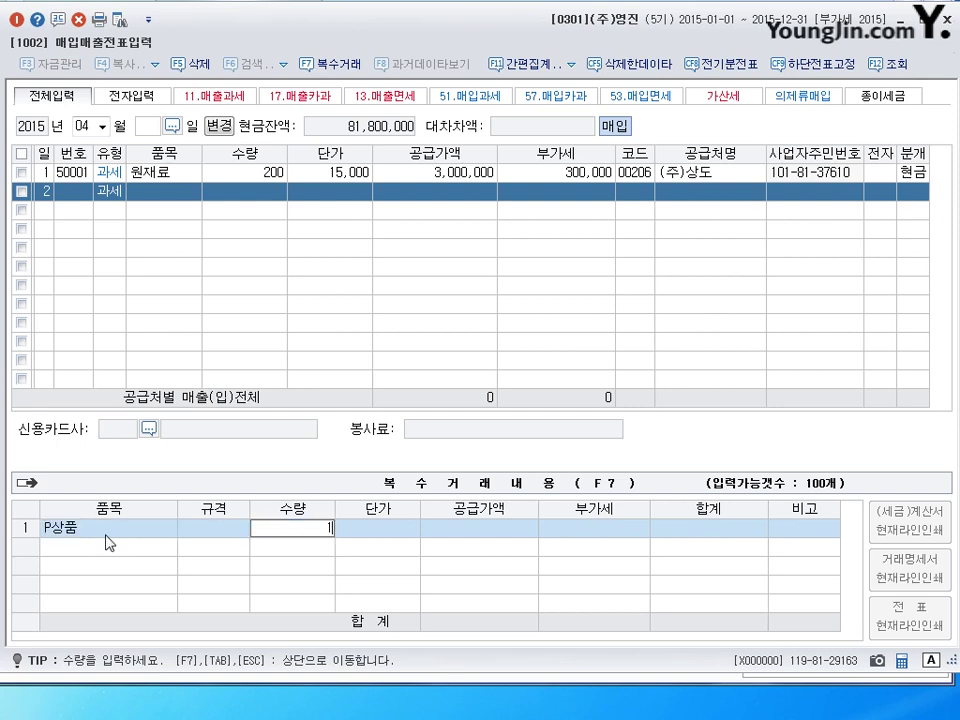
type(",000")
key("Return")
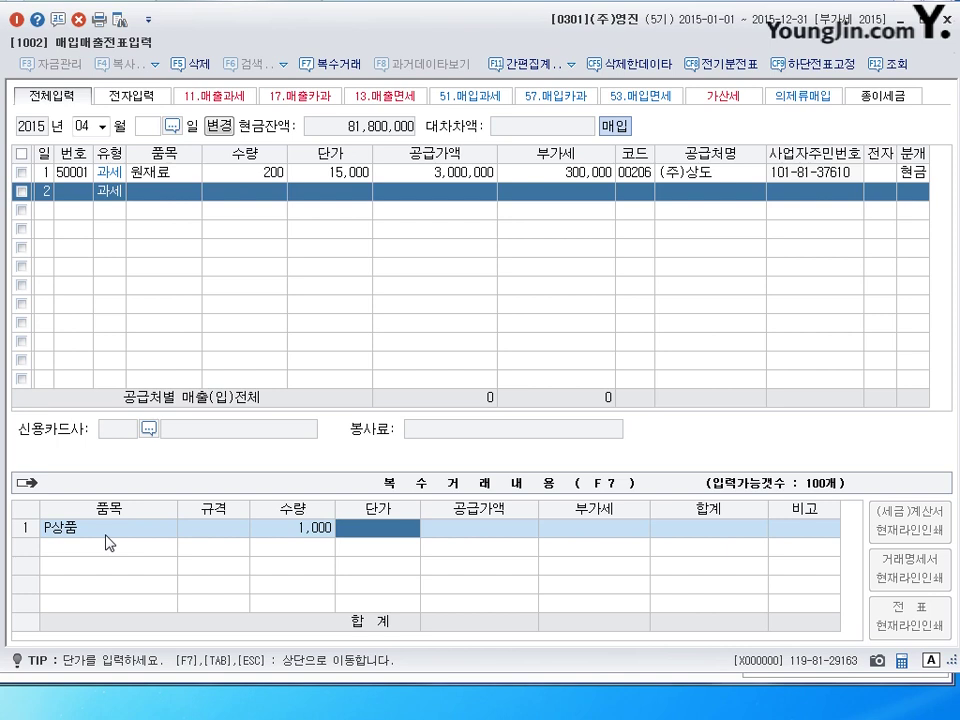
type("30000")
key("Return")
key("Return")
key("Return")
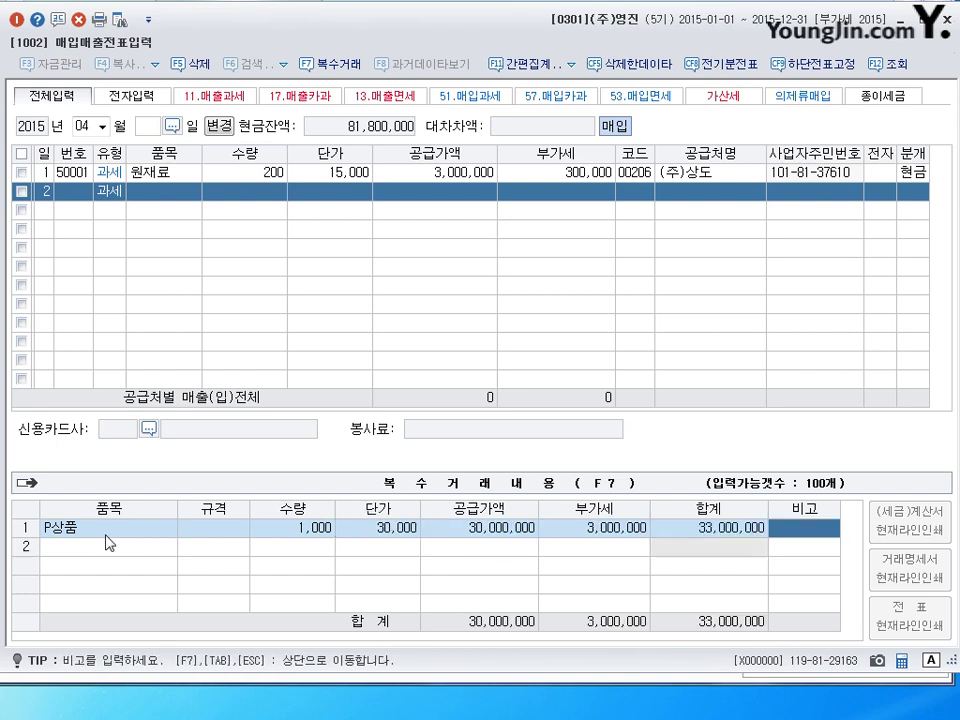
key("Return")
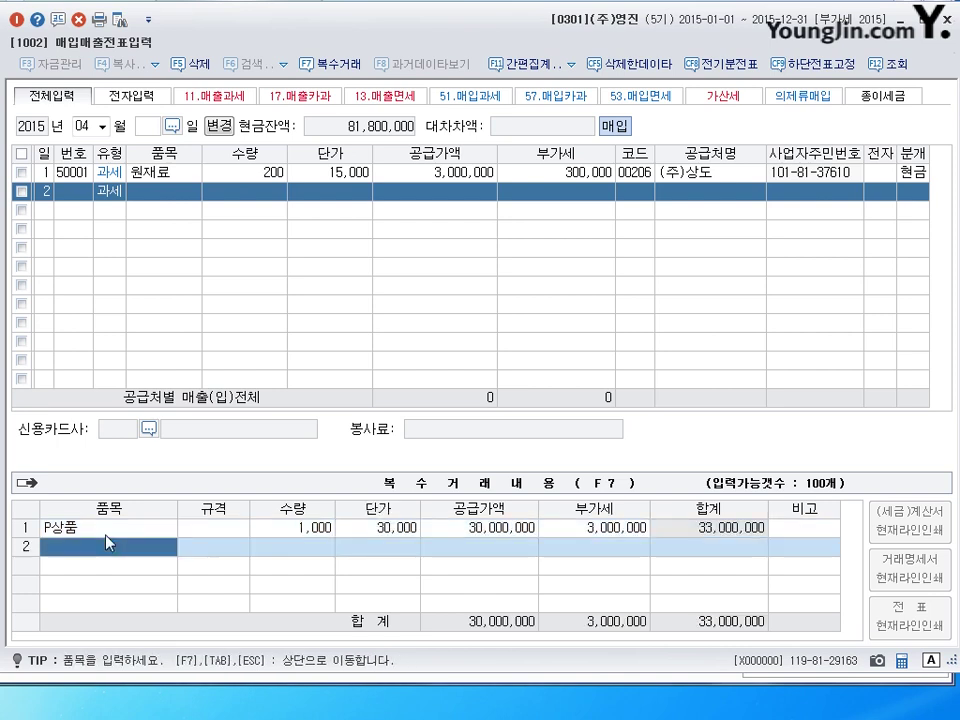
Add Q원재료 at 3,000 × 20,000 and carry the item totals back to row 2.
type("Q원재료")
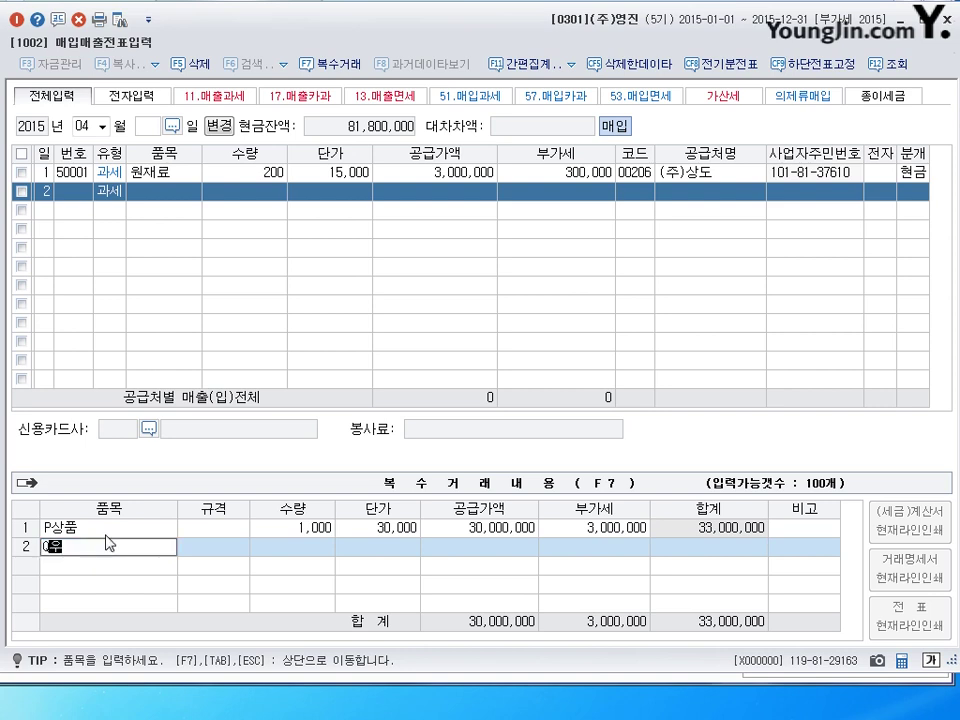
key("Return")
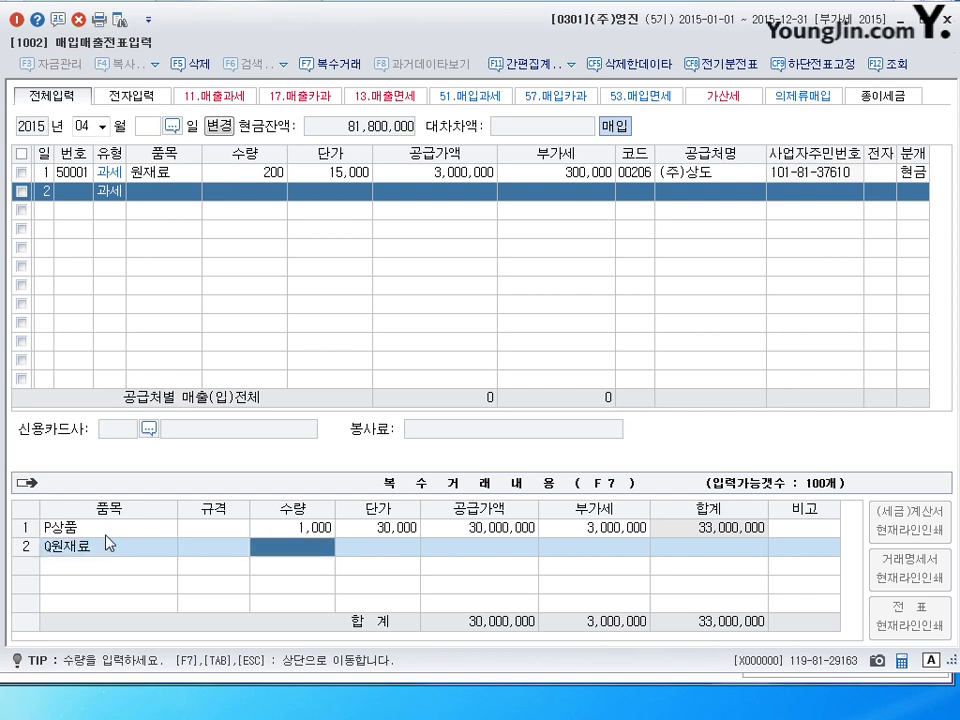
type("3000")
key("Return")
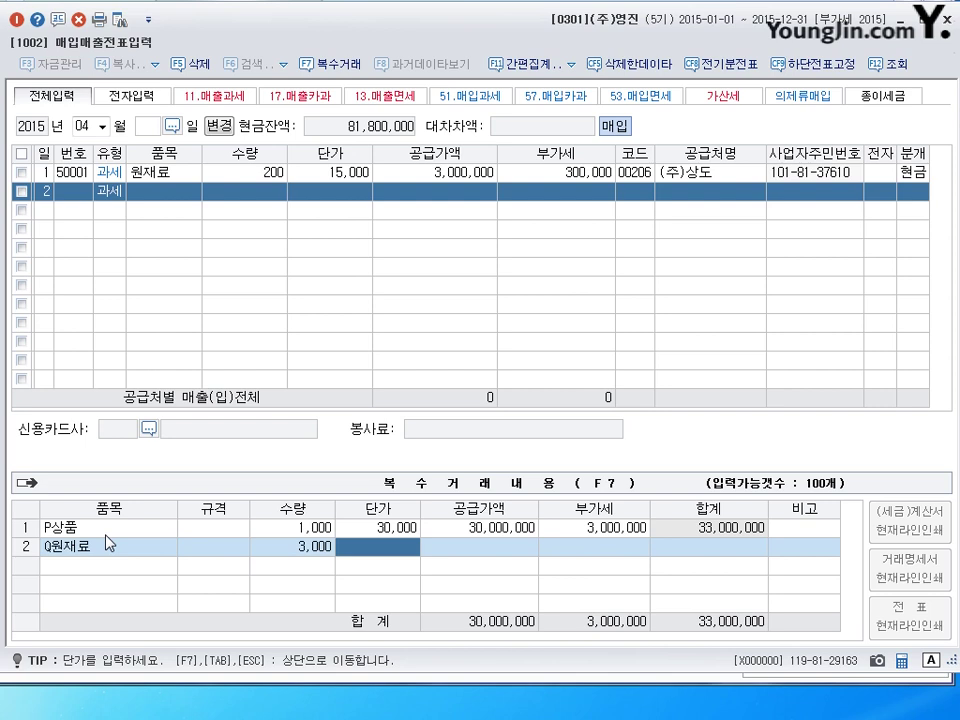
type("200000")
key("Return")
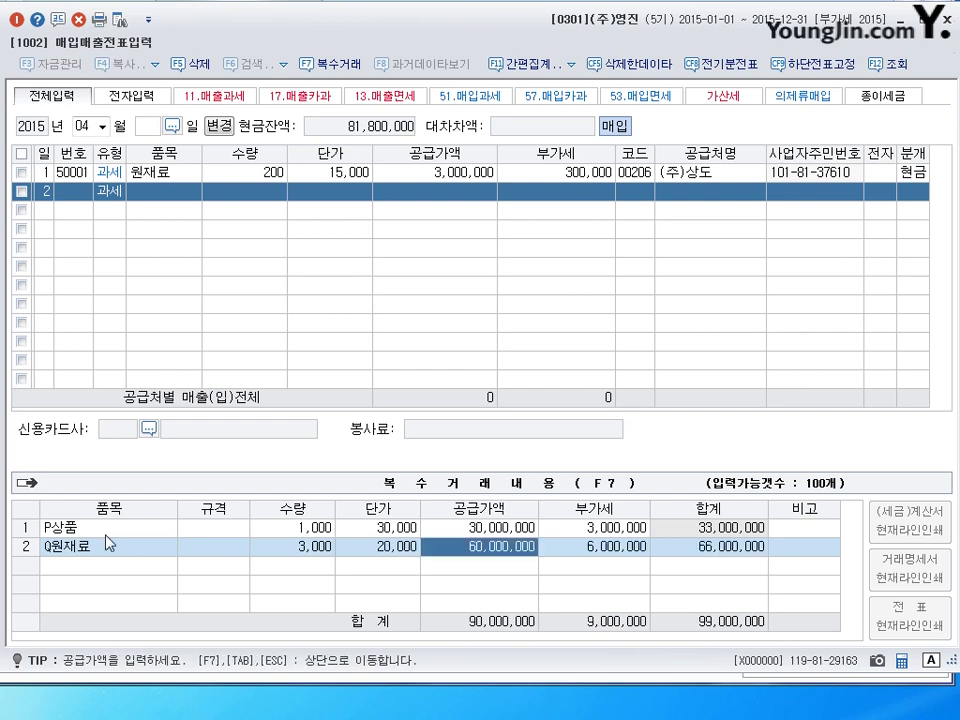
key("Return")
key("Return")
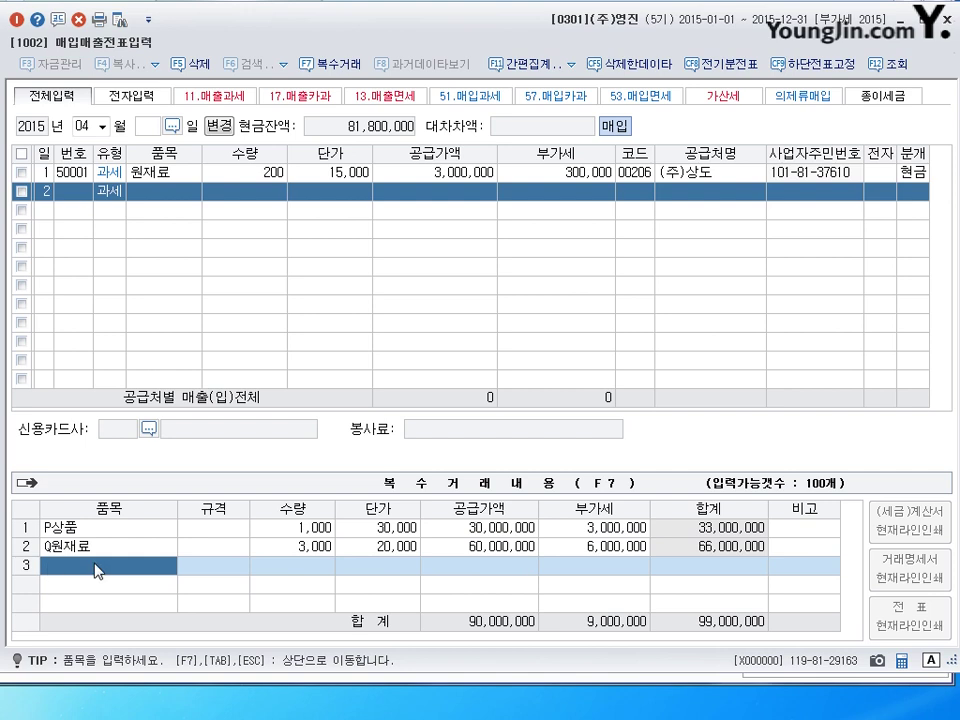
key("Escape")
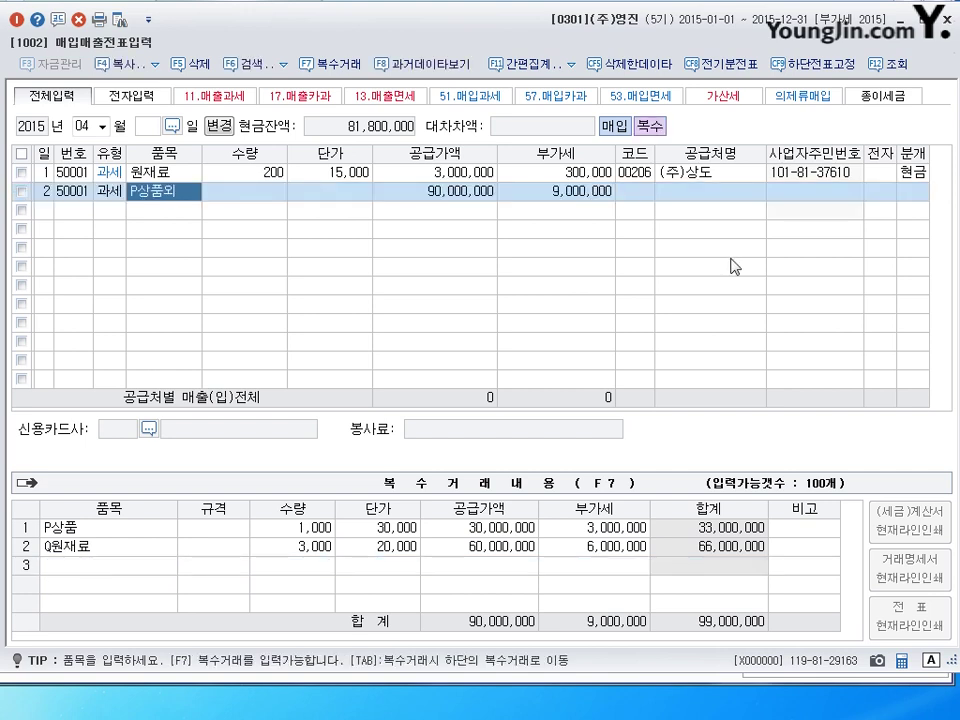
Give row 2 supplier (주)우림, mark it electronic (여), and journalize it on credit (외상).
left_click(634, 194)
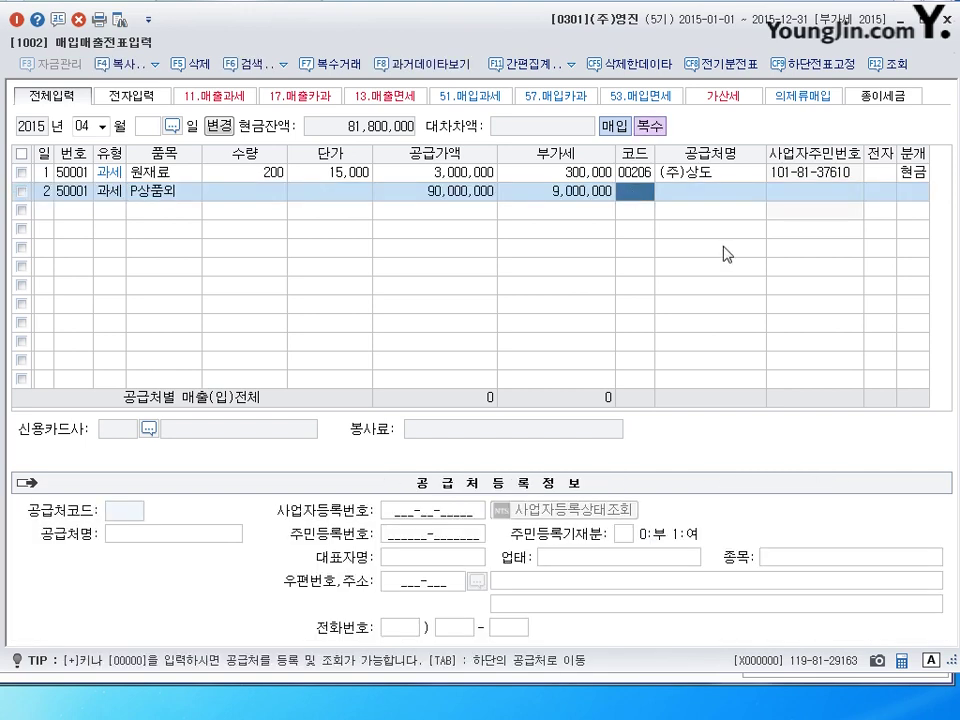
type("우리")
key("Return")
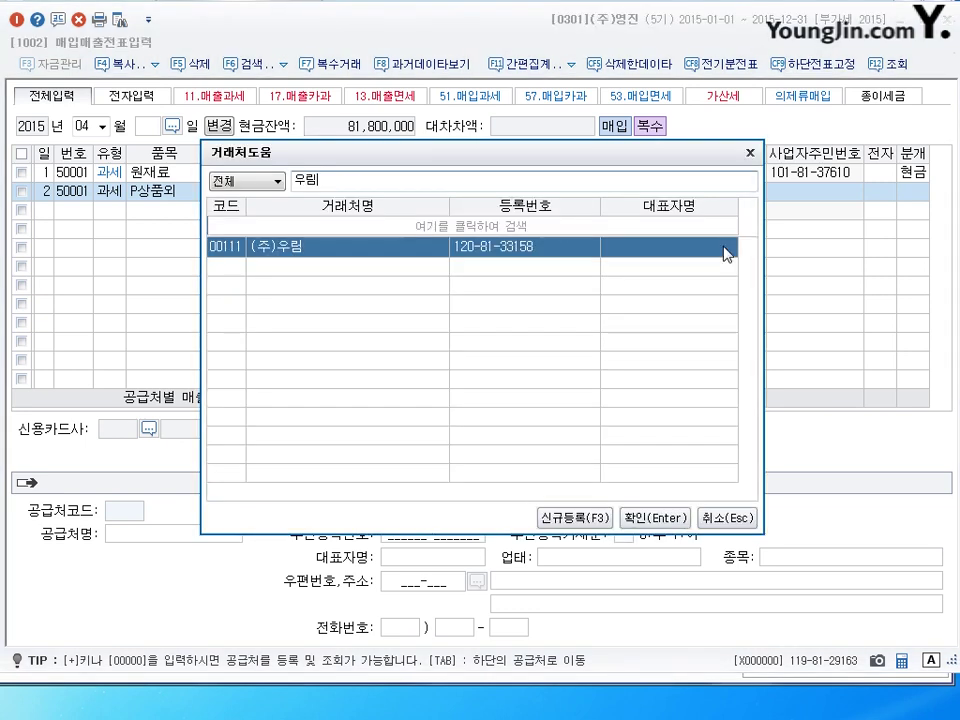
key("Return")
key("Return")
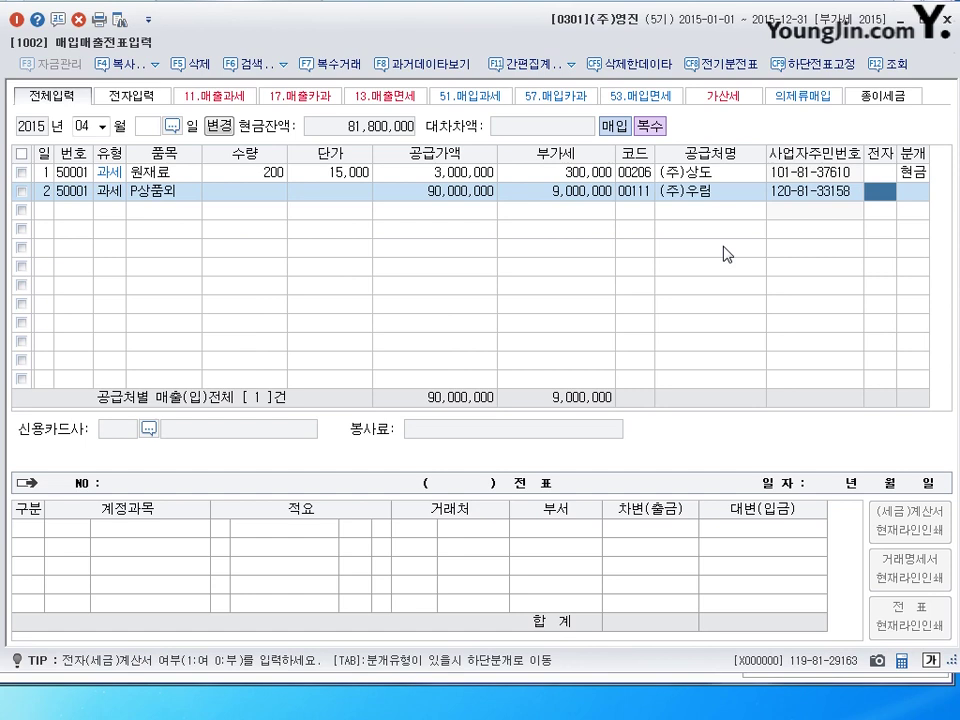
type("1")
key("Return")
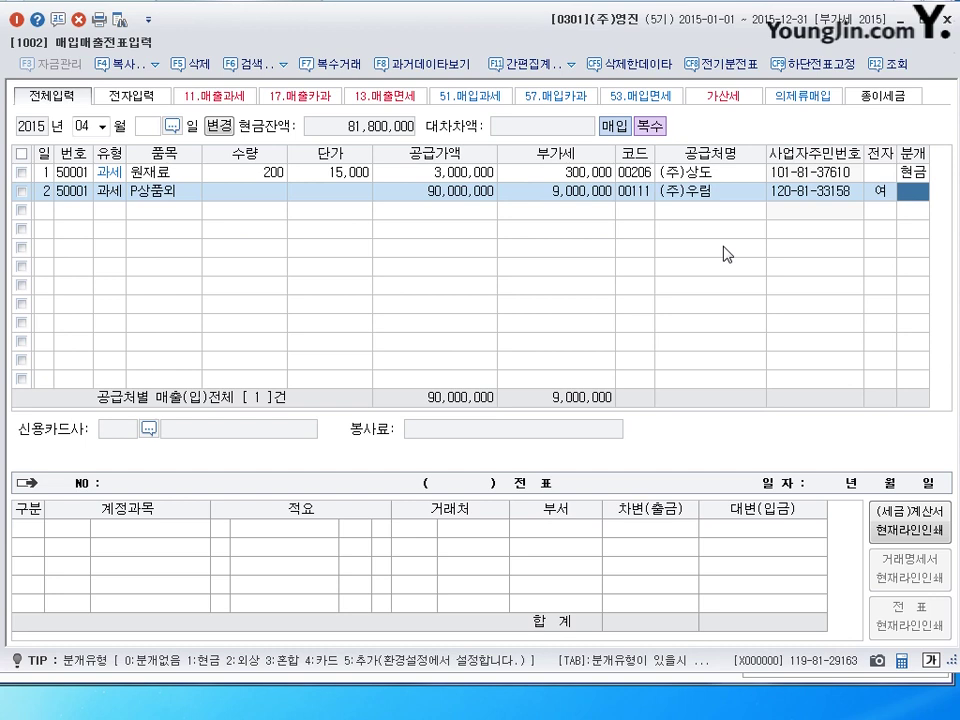
type("2")
key("Return")
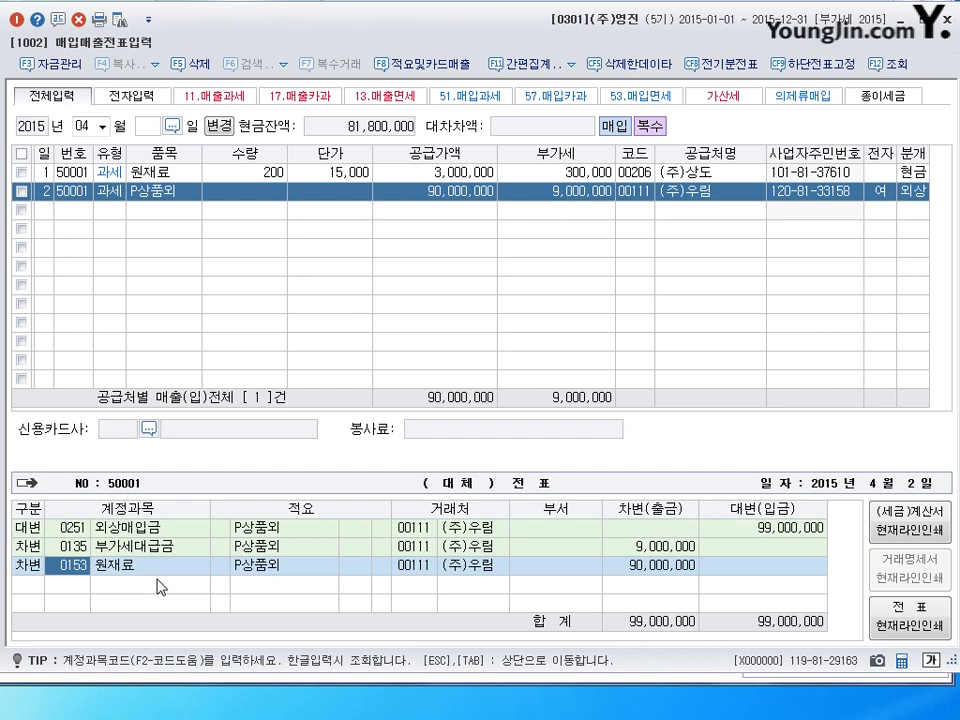
Cut the 원재료 debit to 6,000,000 and post the 84,000,000 remainder to account 146 상품.
left_click(655, 566)
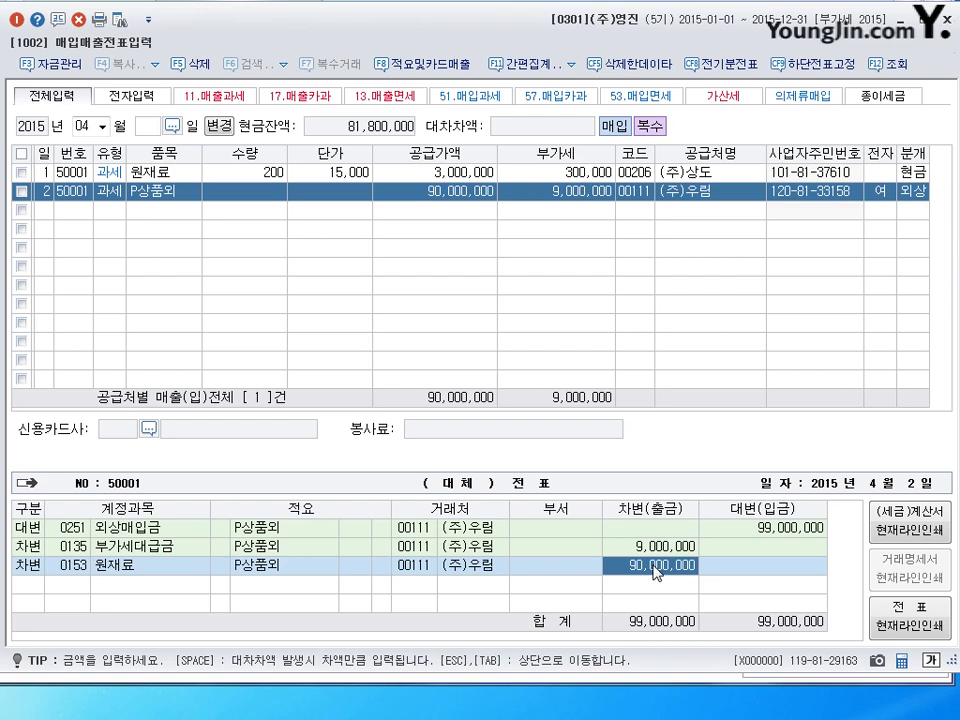
key("Left")
key("Left")
key("Left")
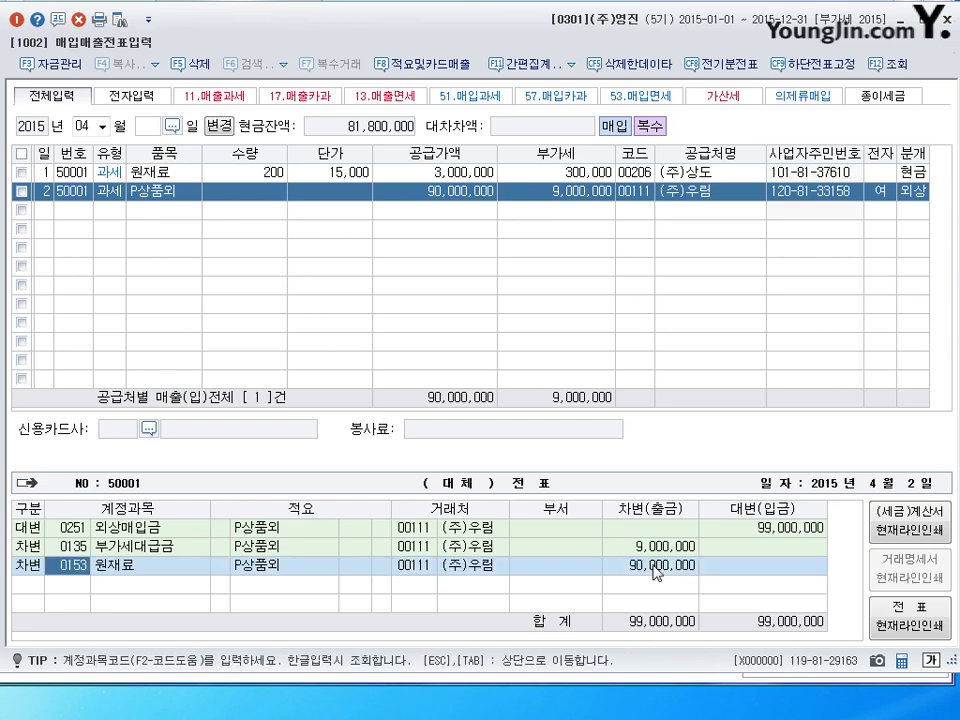
key("Right")
key("Right")
key("Right")
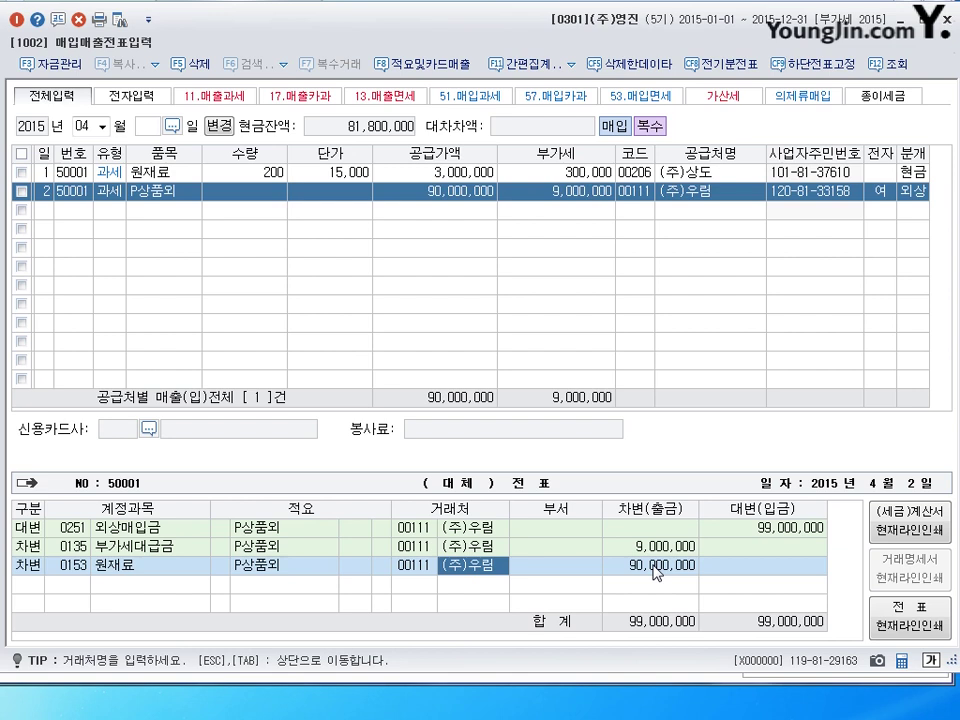
key("Right")
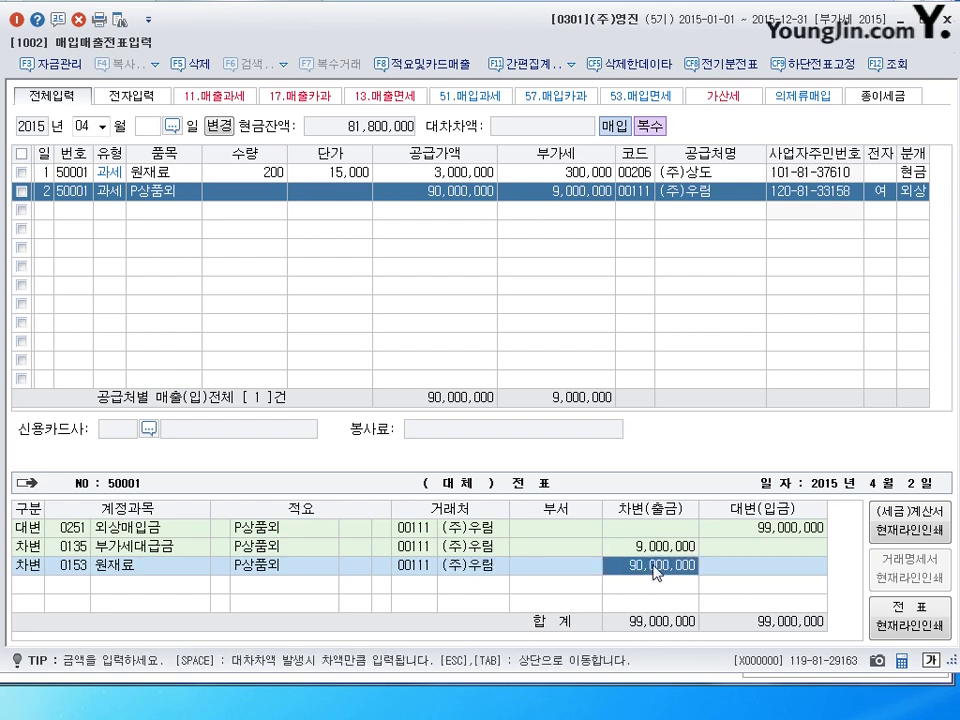
type("6000000")
key("Return")
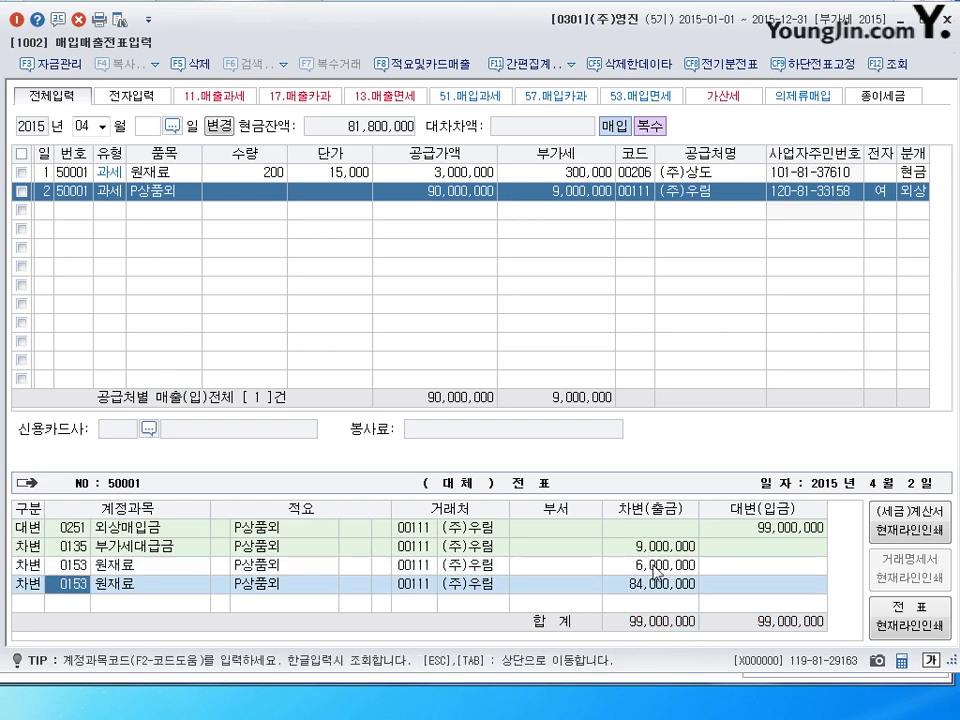
type("146")
key("Return")
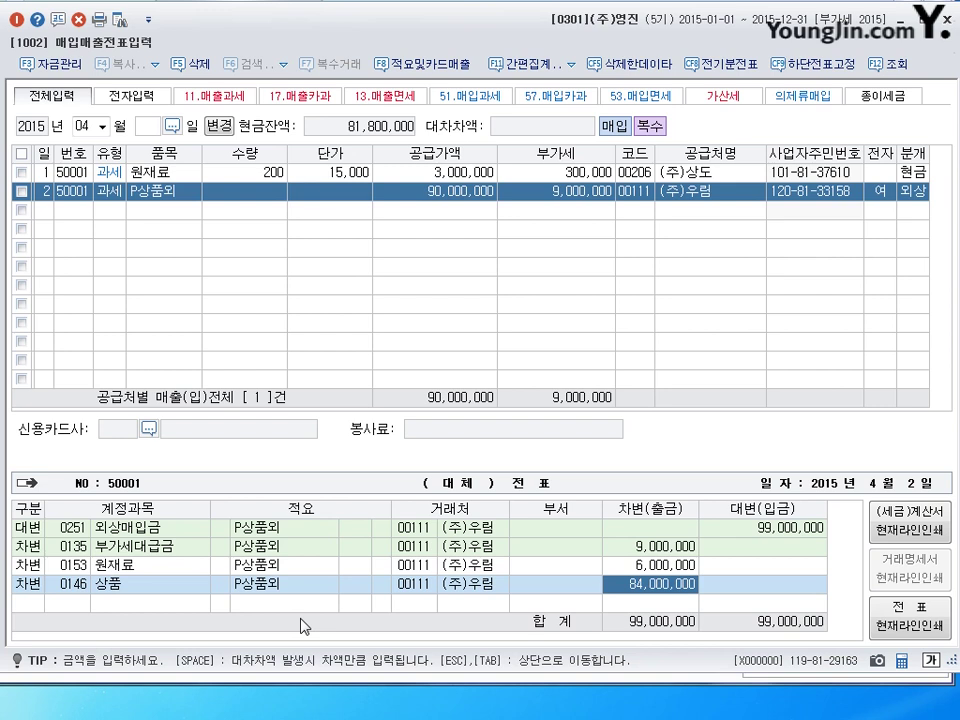
Finish row 2's voucher and start a new row dated day 3.
key("Return")
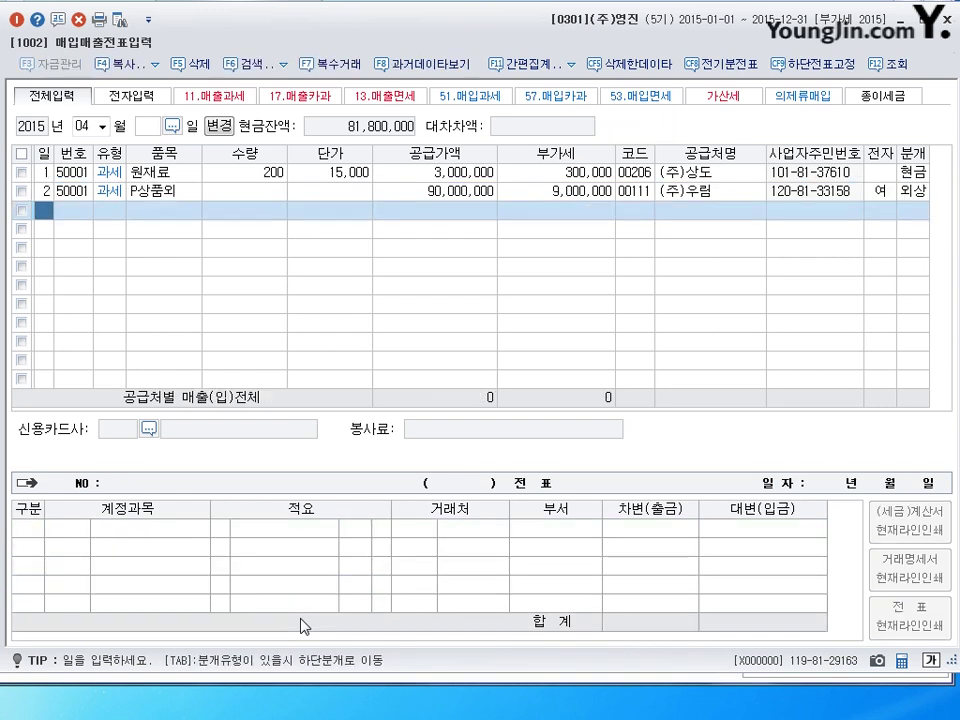
type("3")
key("Return")
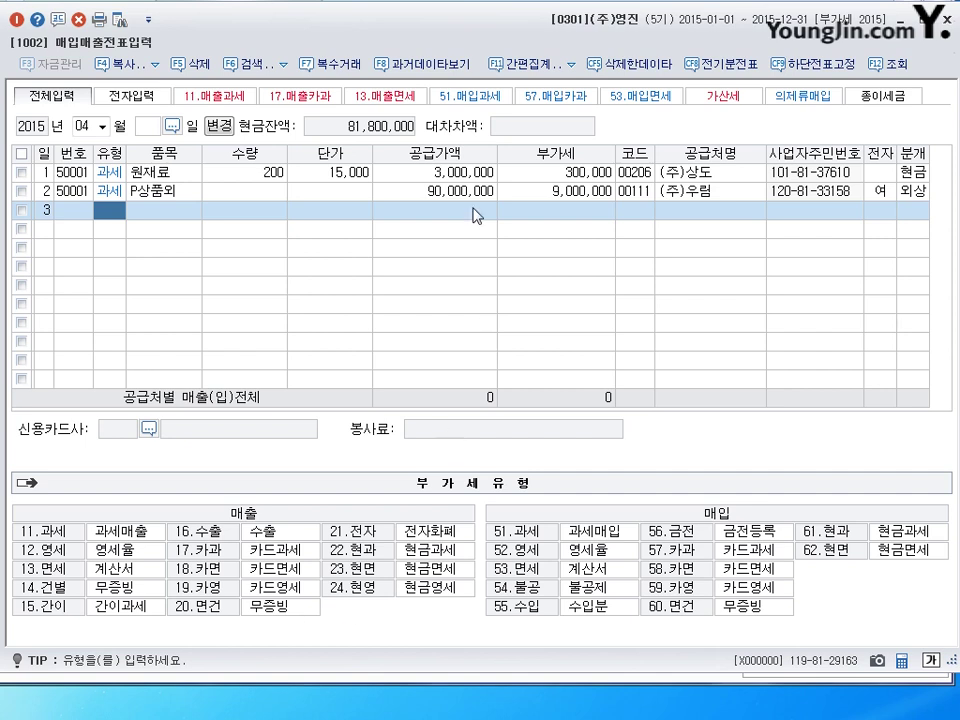
Check row 1's unit price and supply amount, then return to row 3.
left_click(352, 172)
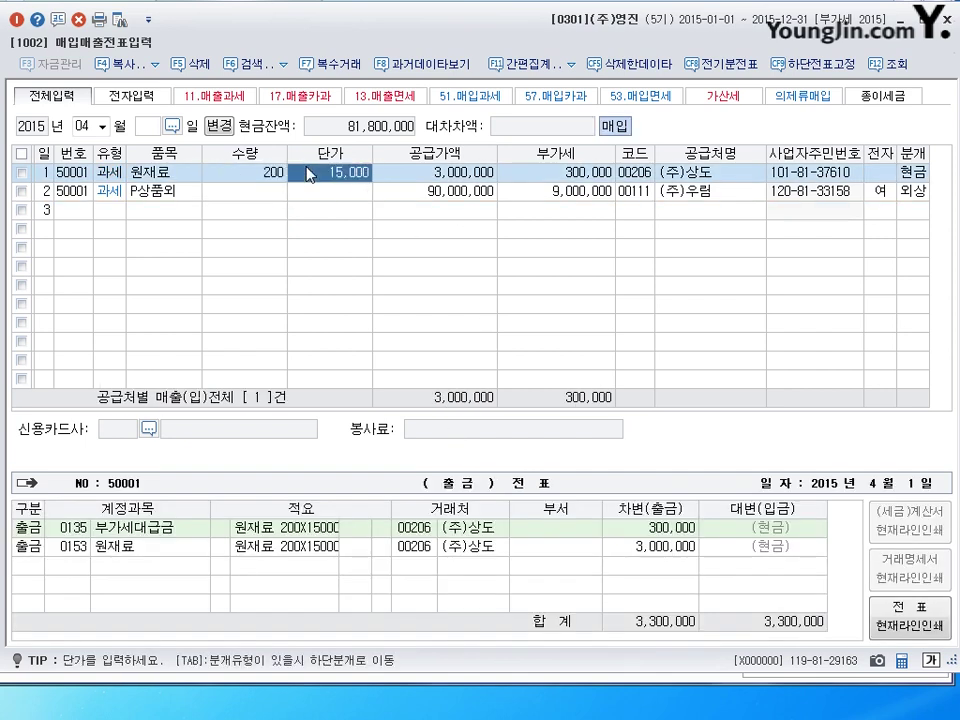
left_click(417, 175)
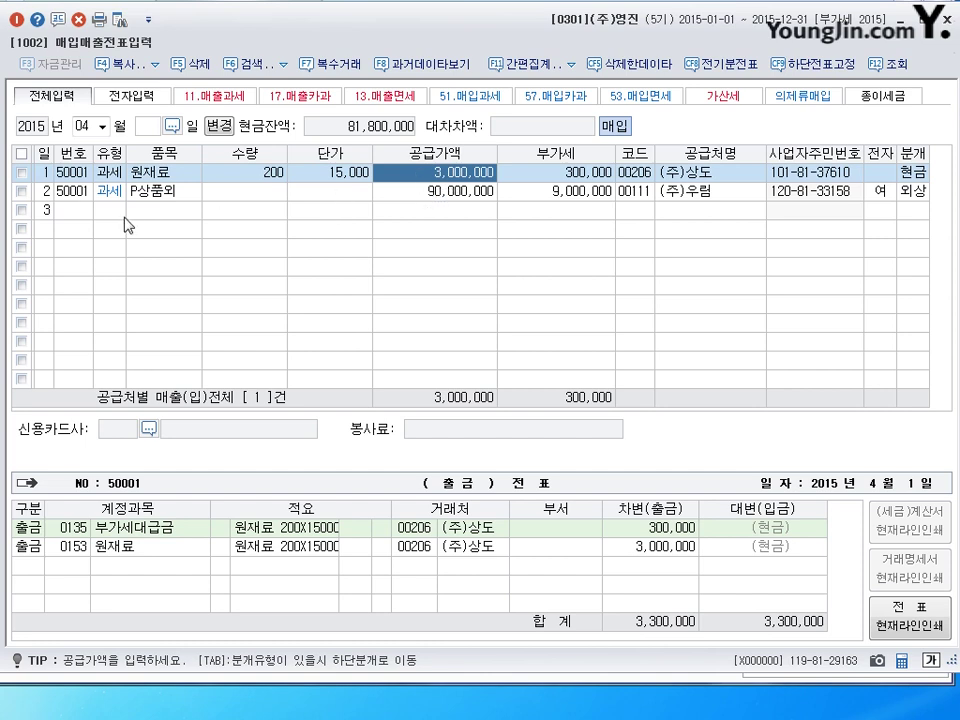
left_click(81, 212)
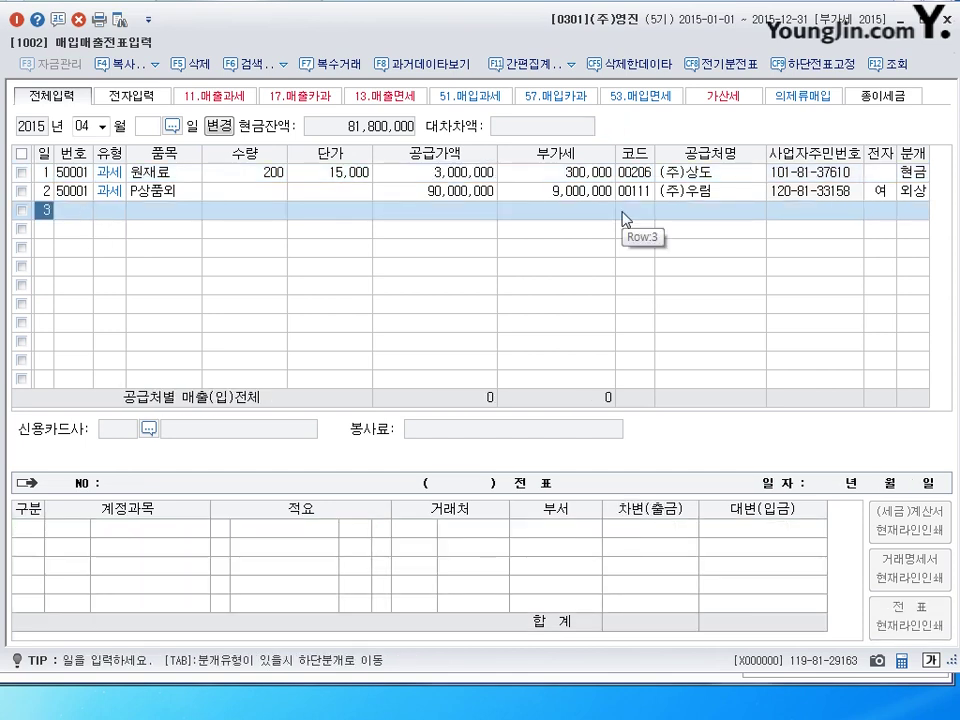
Enter row 3 as a day-3 type 51 purchase of 600 원재료 at 20,000 (12,000,000 + 1,200,000 VAT).
type("3")
key("Return")
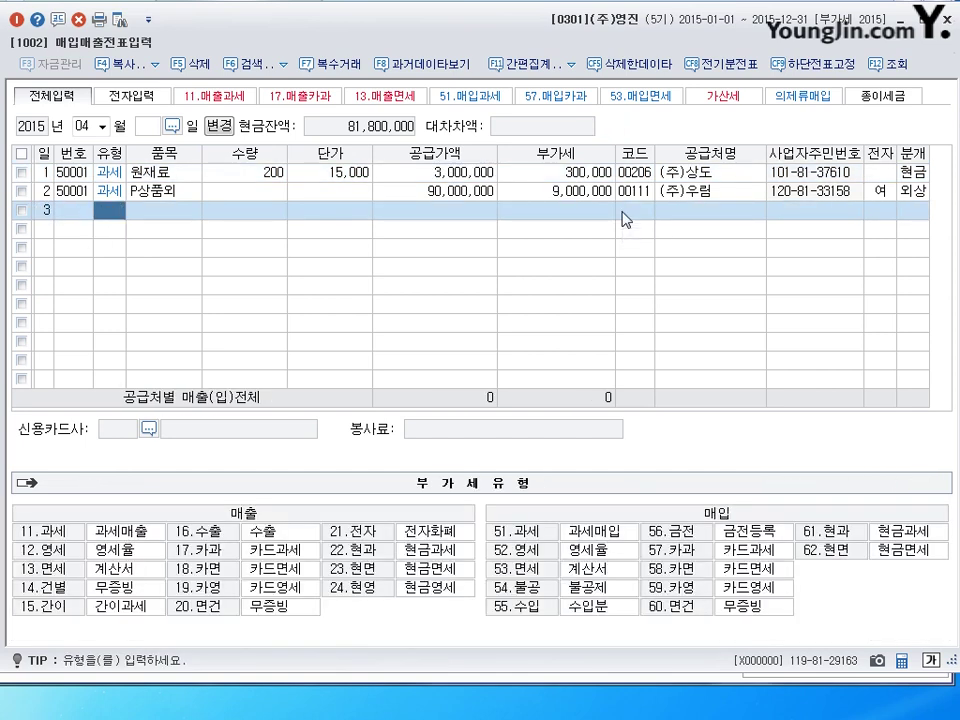
type("51")
key("Return")
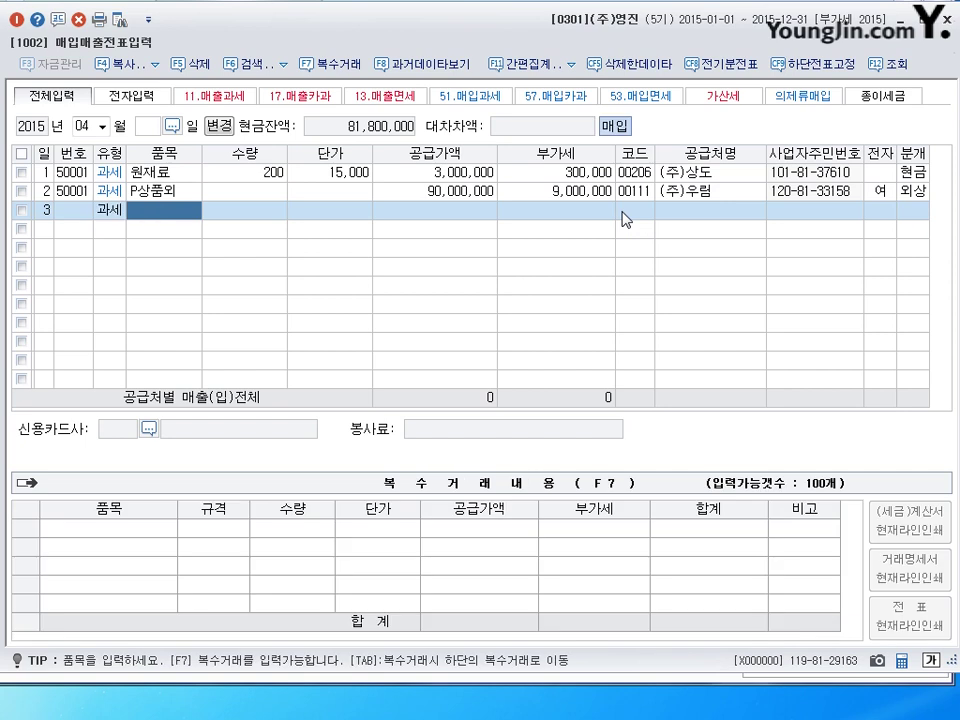
type("원")
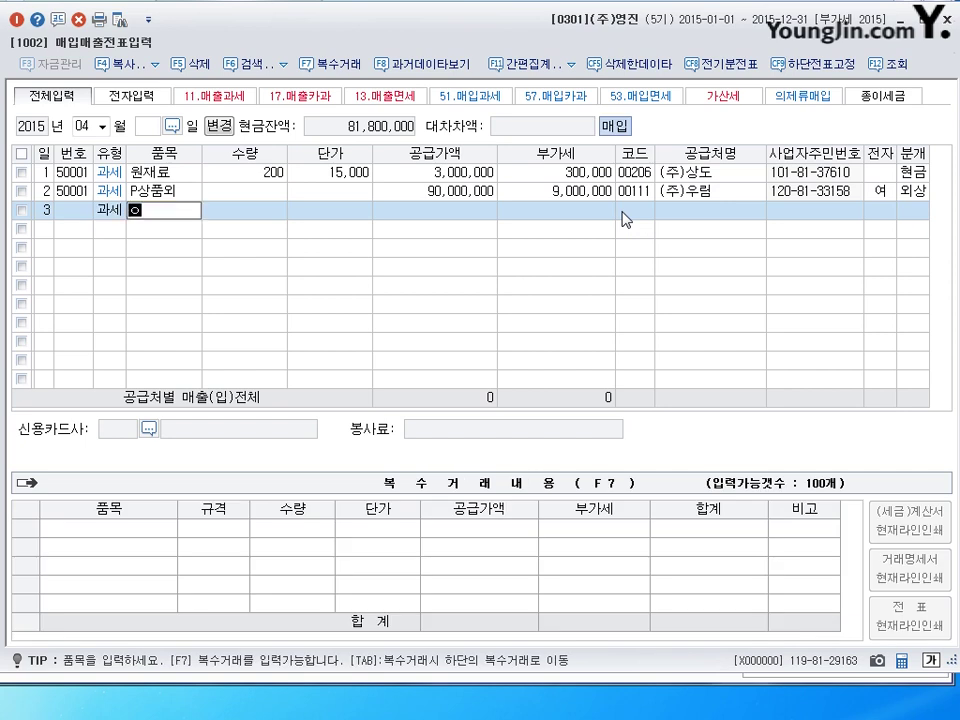
type("재료")
key("Return")
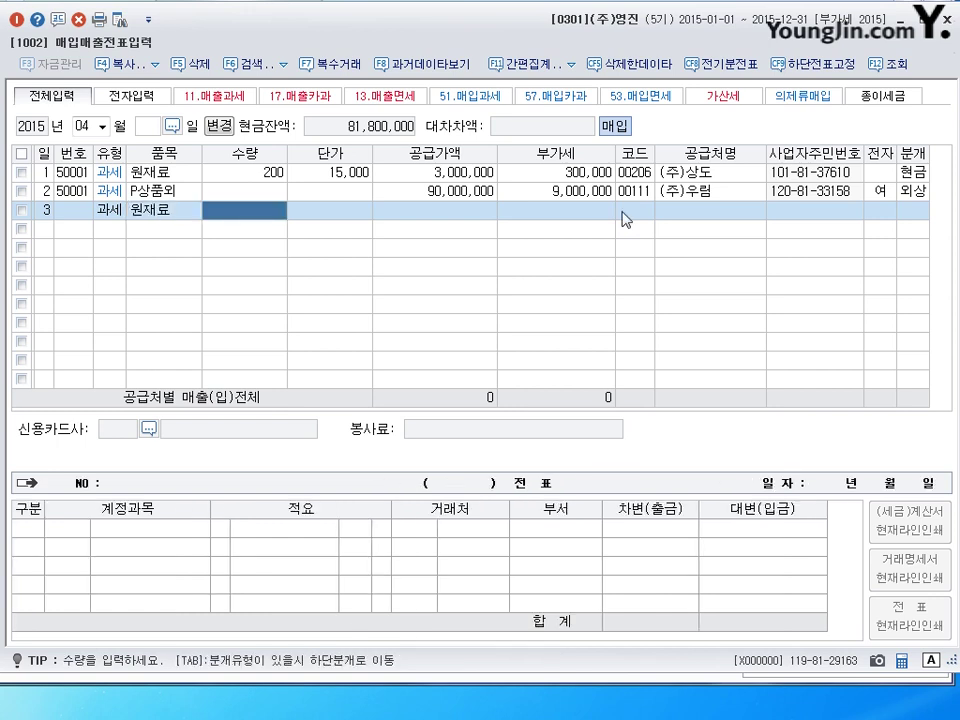
type("600")
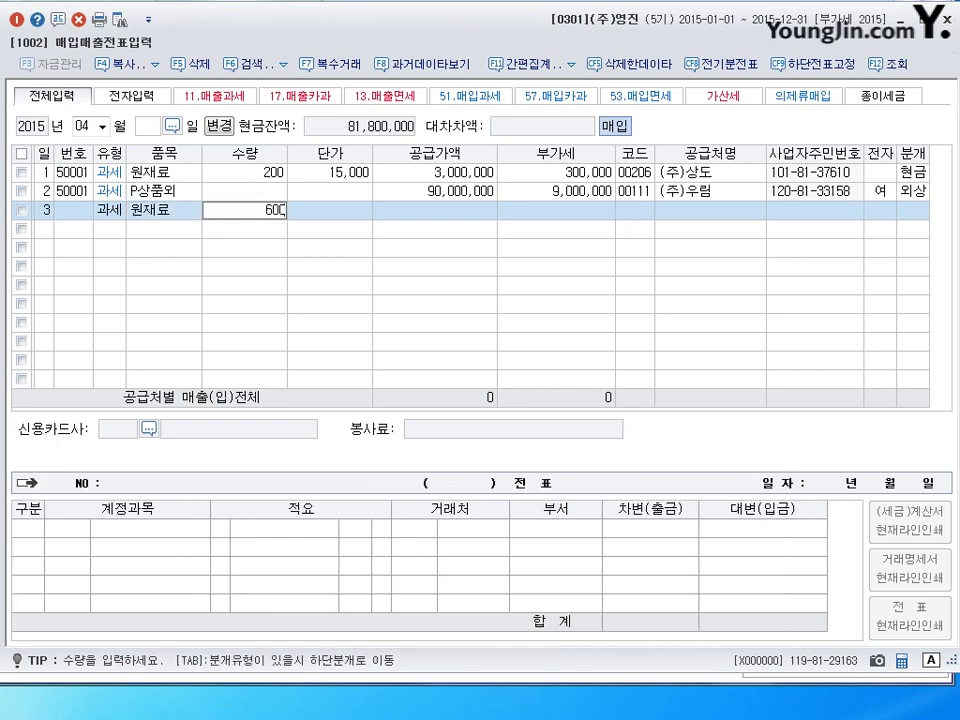
key("Return")
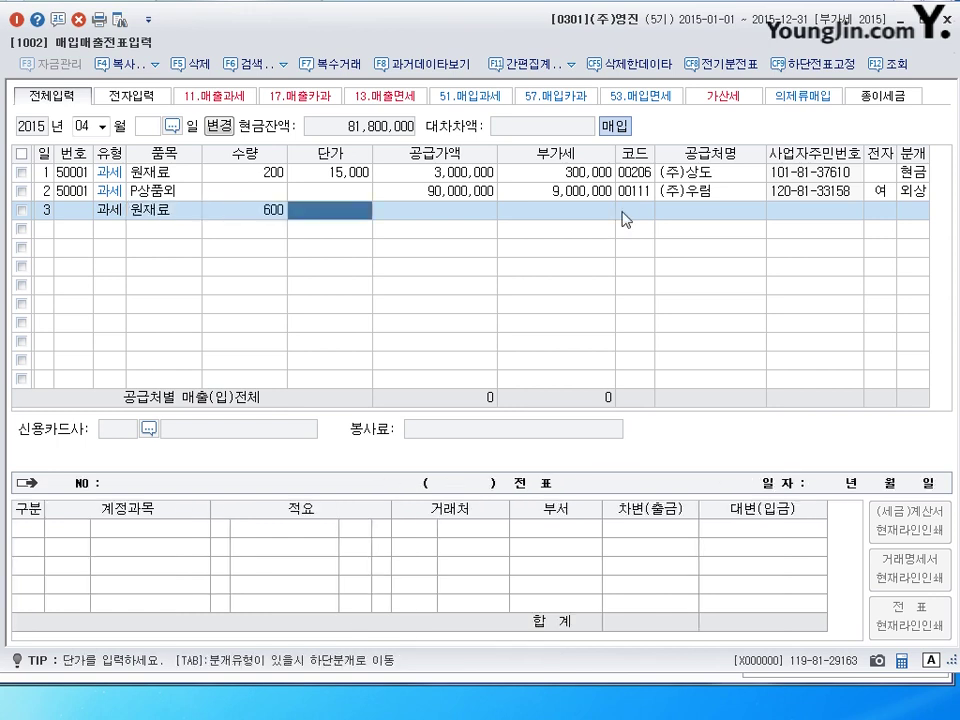
type("200000")
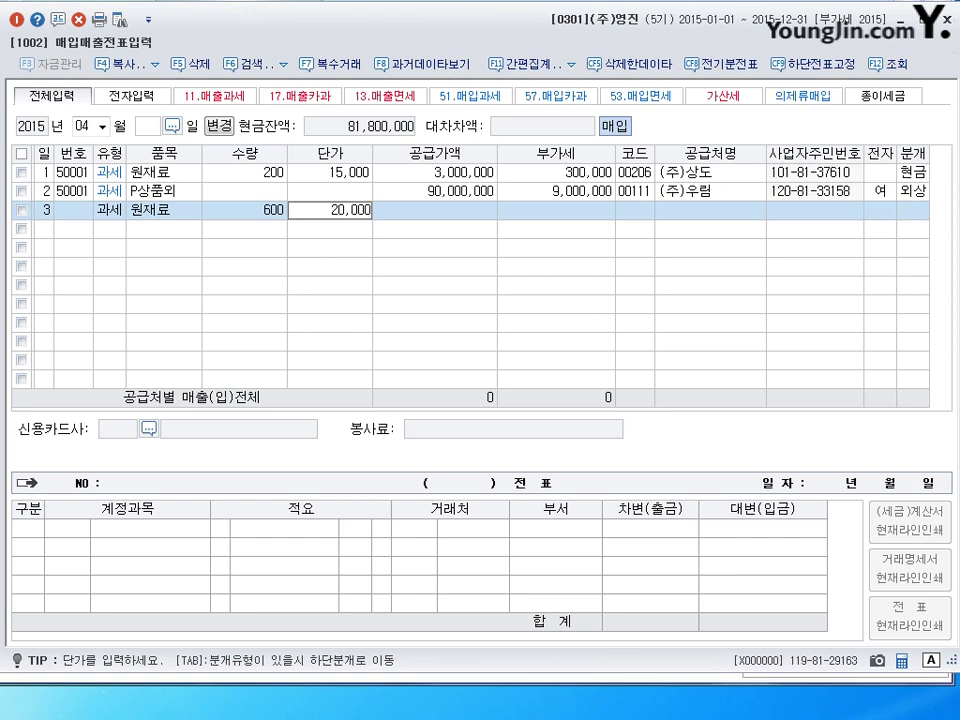
key("Return")
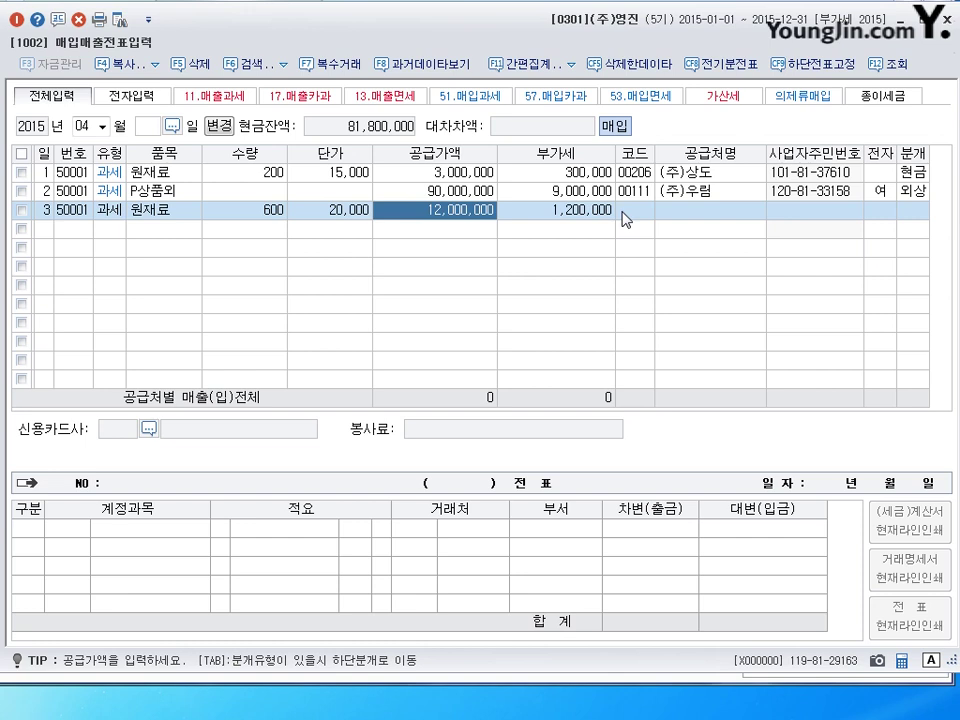
key("Return")
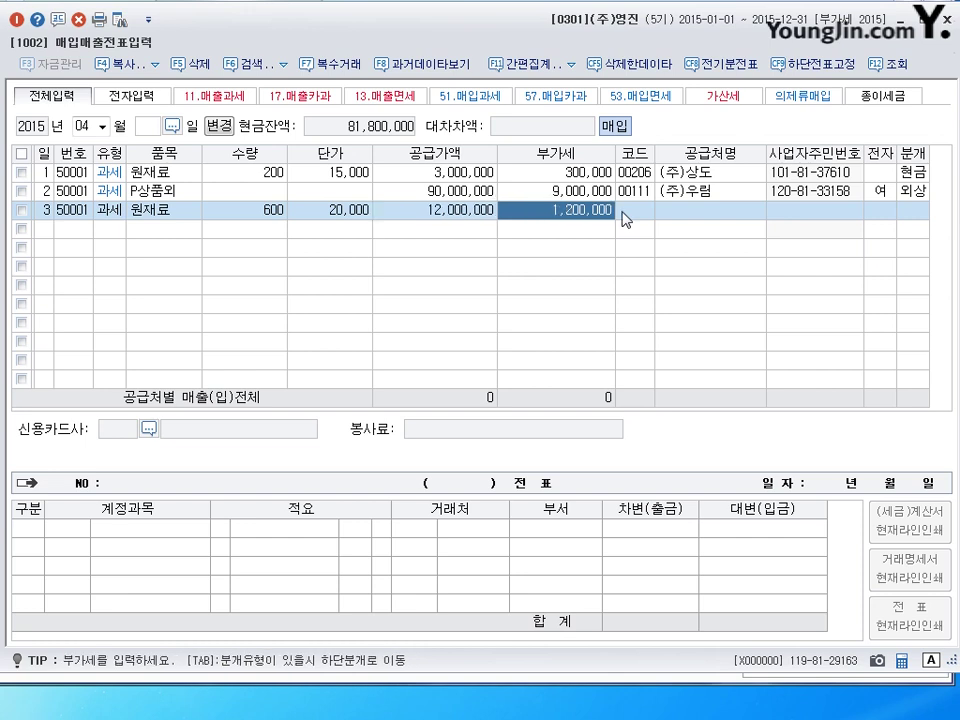
key("Return")
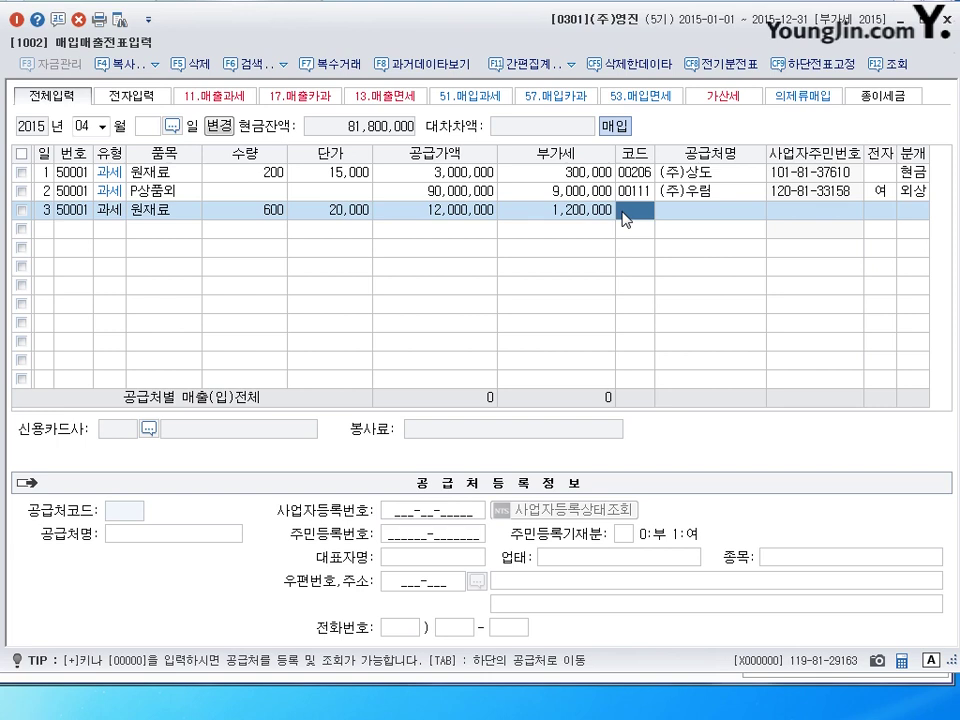
Set row 3's supplier to (주)유담상사 (00203) and mark it as an electronic invoice.
left_click(622, 214)
type("유담")
key("Return")
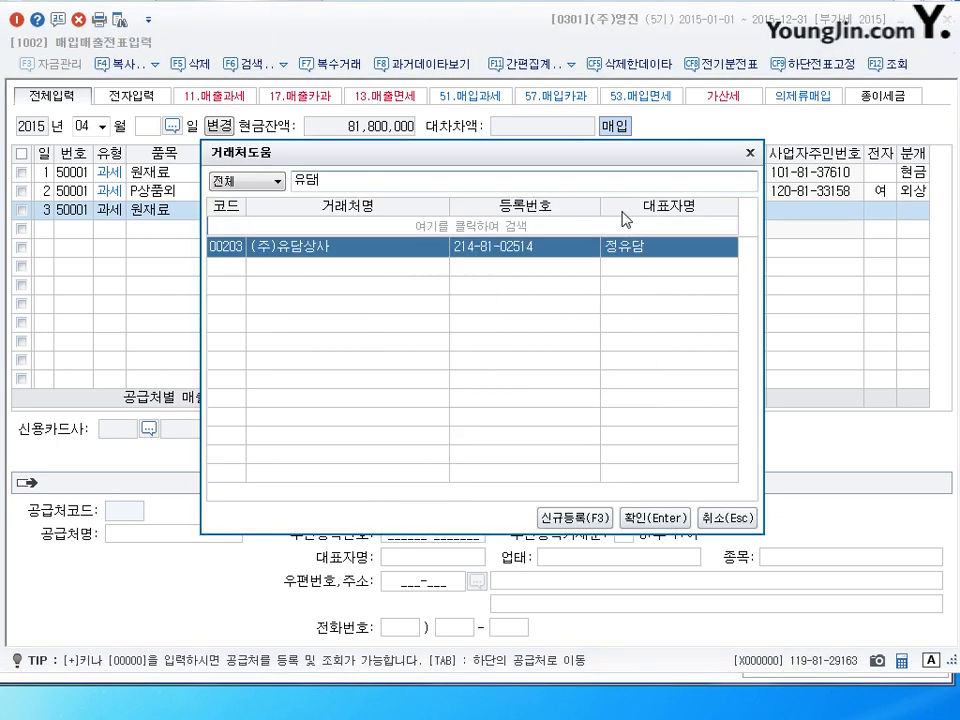
key("Return")
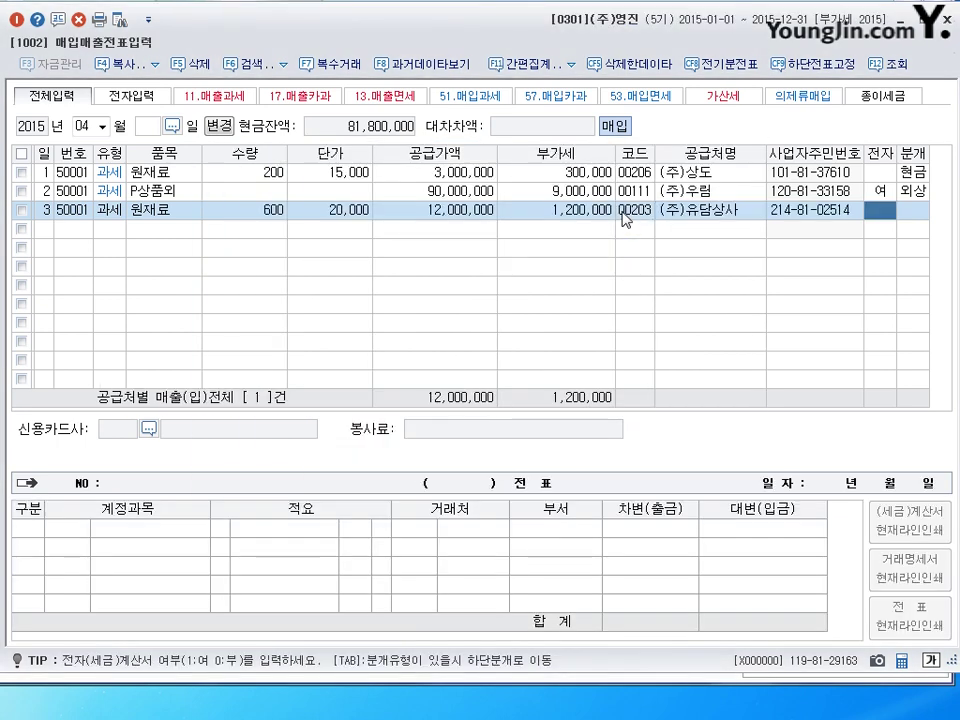
type("1")
key("Return")
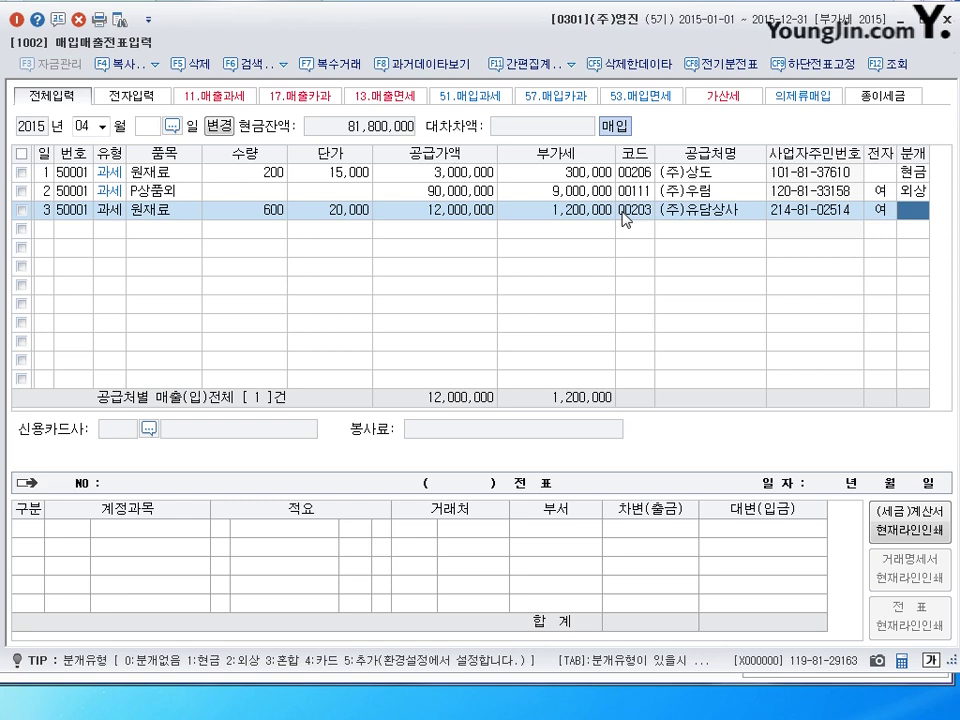
Journalize row 3 as mixed (혼합), crediting 0102 당좌예금 5,000,000 and 0251 외상매입금 8,200,000.
type("3")
key("Return")
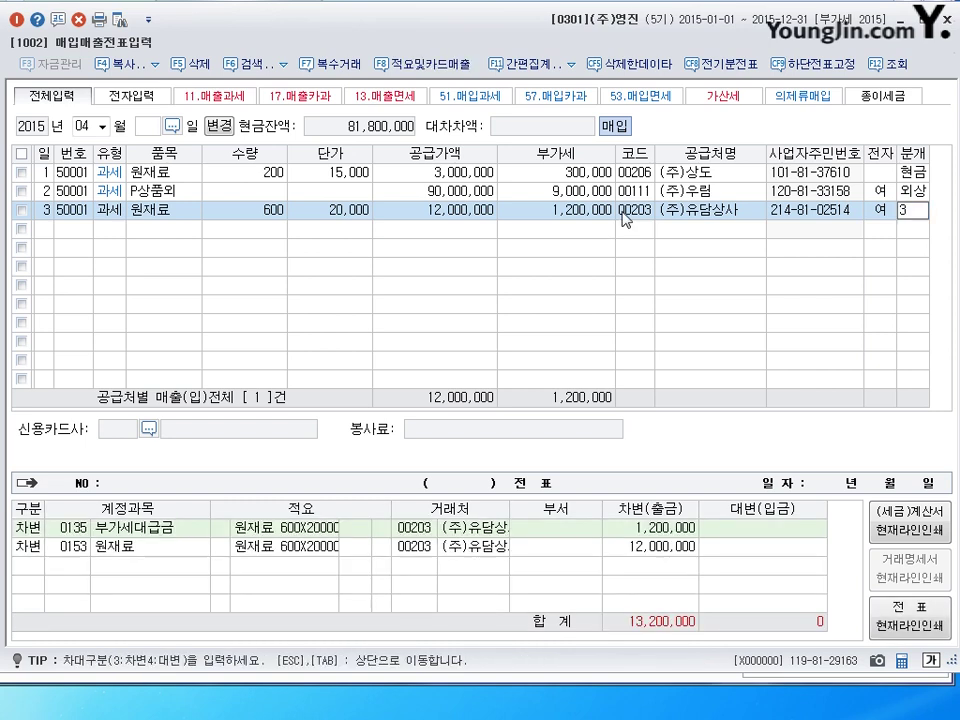
key("Return")
key("Return")
key("Return")
key("Return")
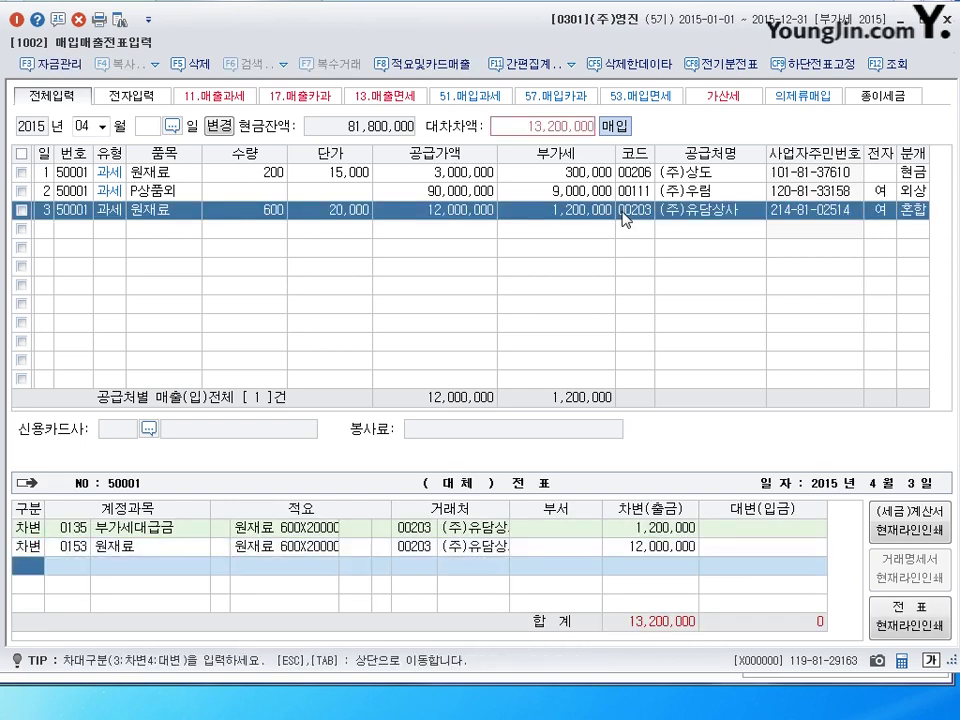
type("4")
key("Return")
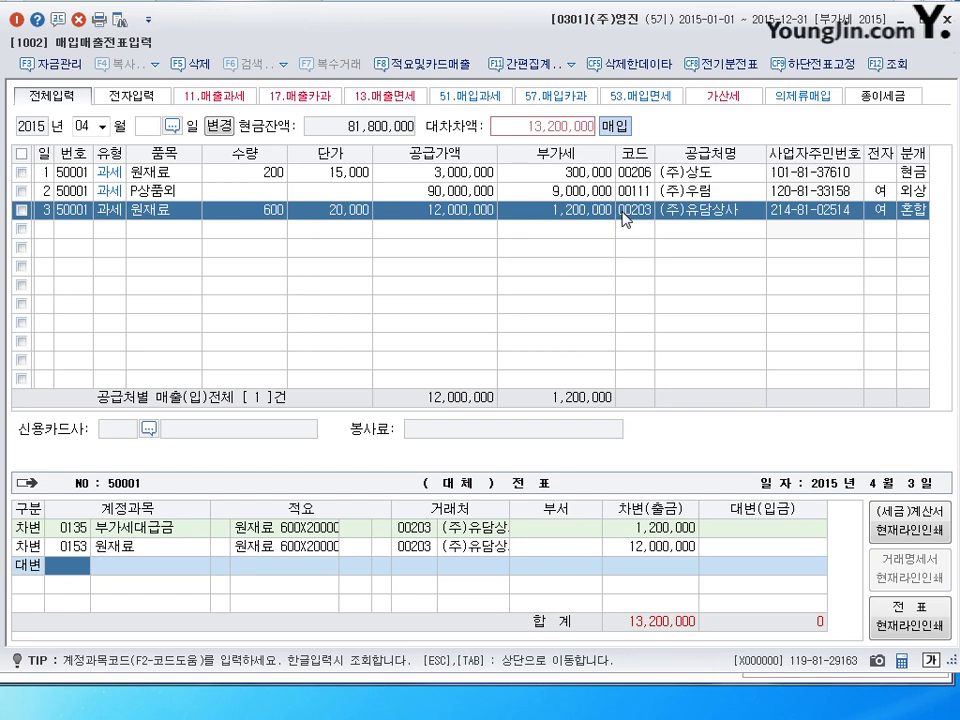
type("102")
key("Return")
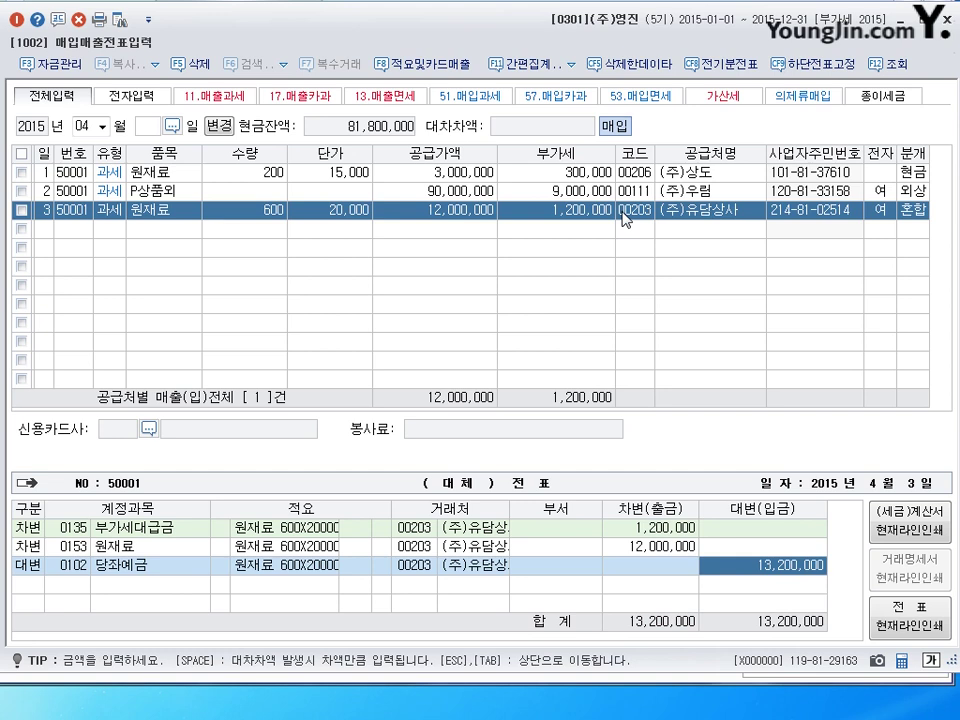
type("ㅁ")
type("000000")
key("Return")
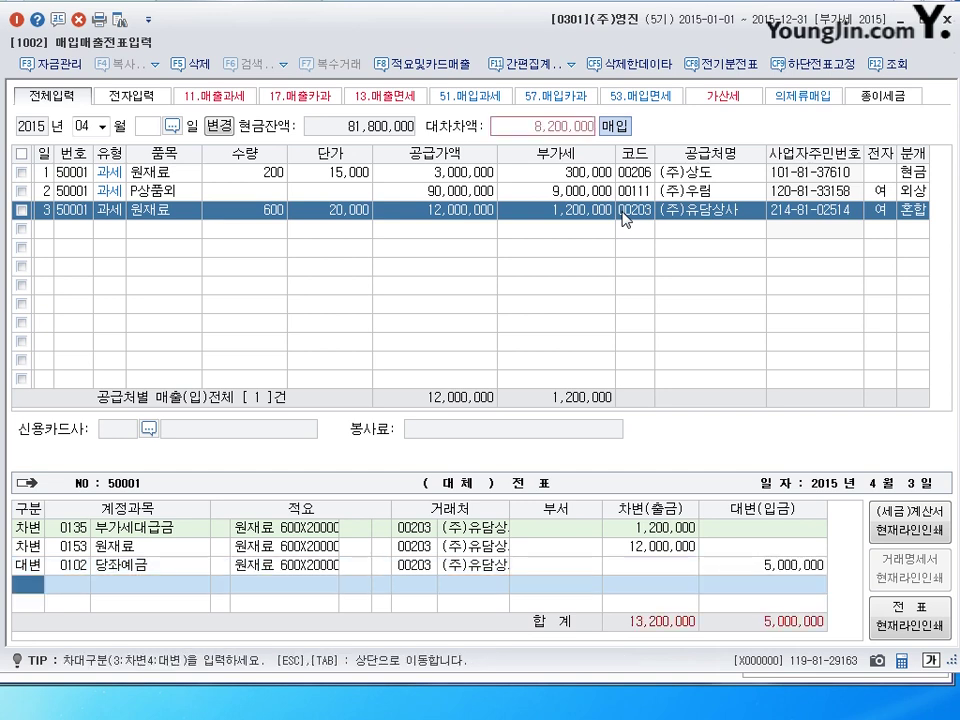
type("425")
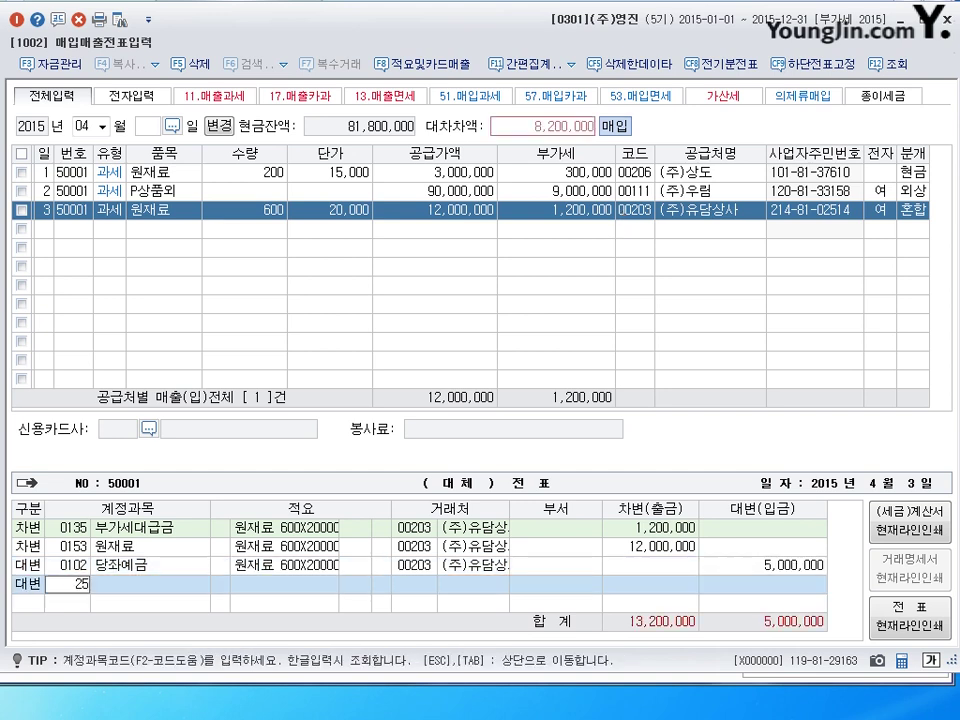
type("1")
key("Return")
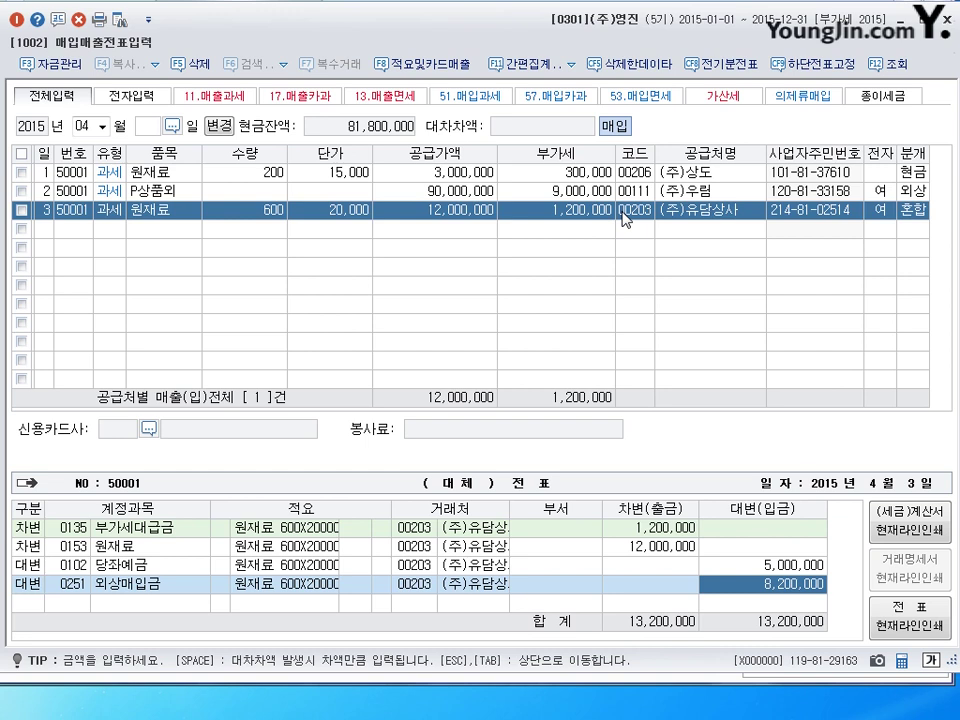
key("Escape")
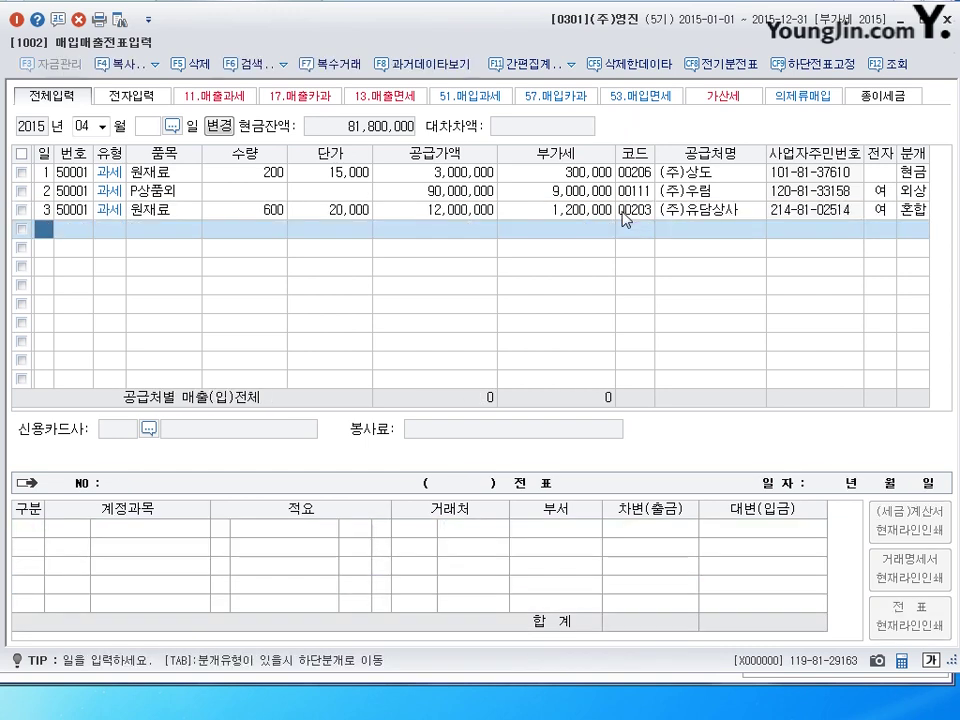
Review entry 3's journal lines, then date a new fourth row the 4th.
key("Tab")
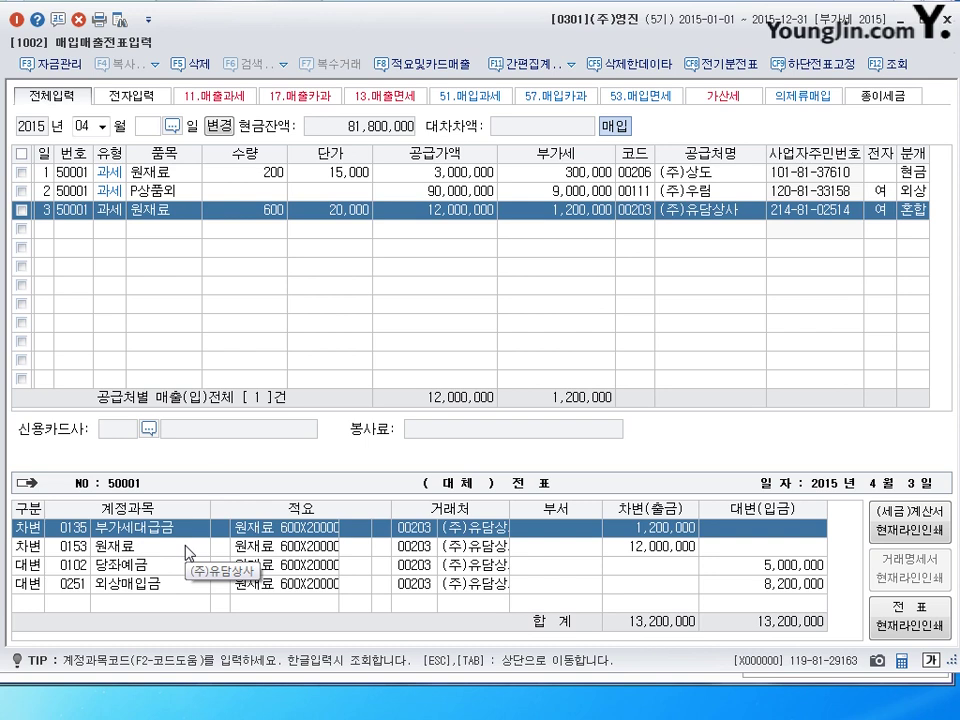
left_click(405, 234)
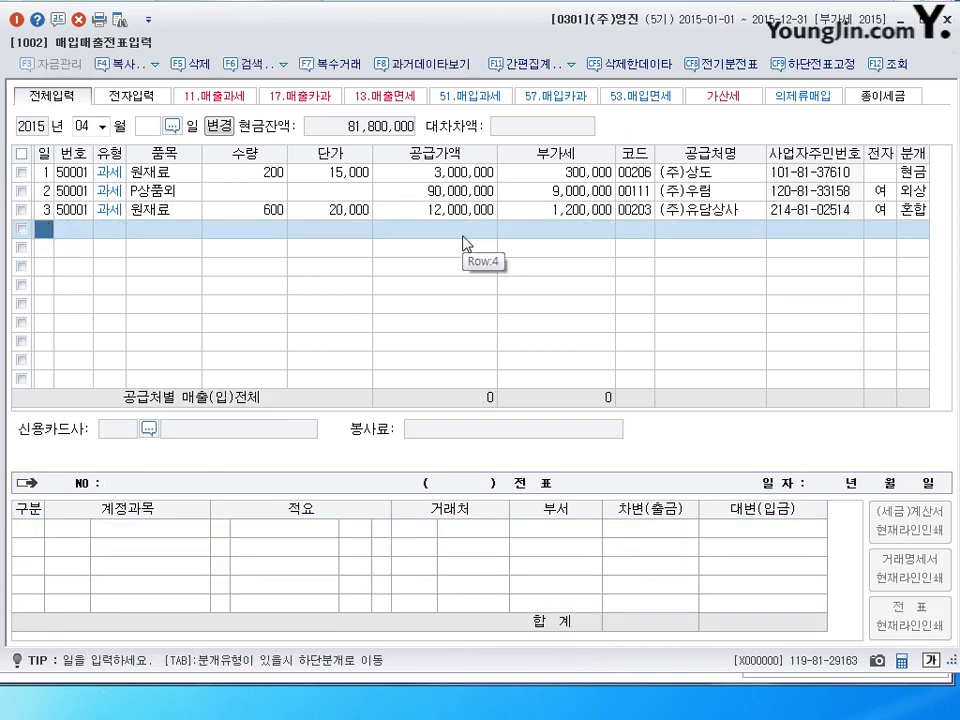
type("4")
key("Return")
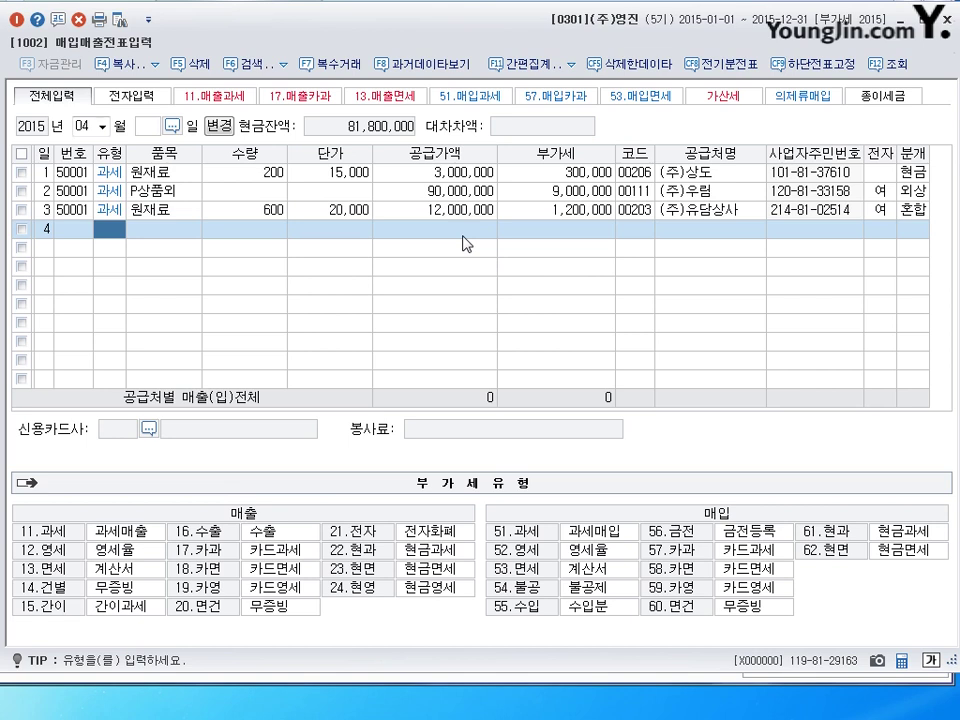
Return to entry 2 and select its supply amount.
key("Up")
key("Up")
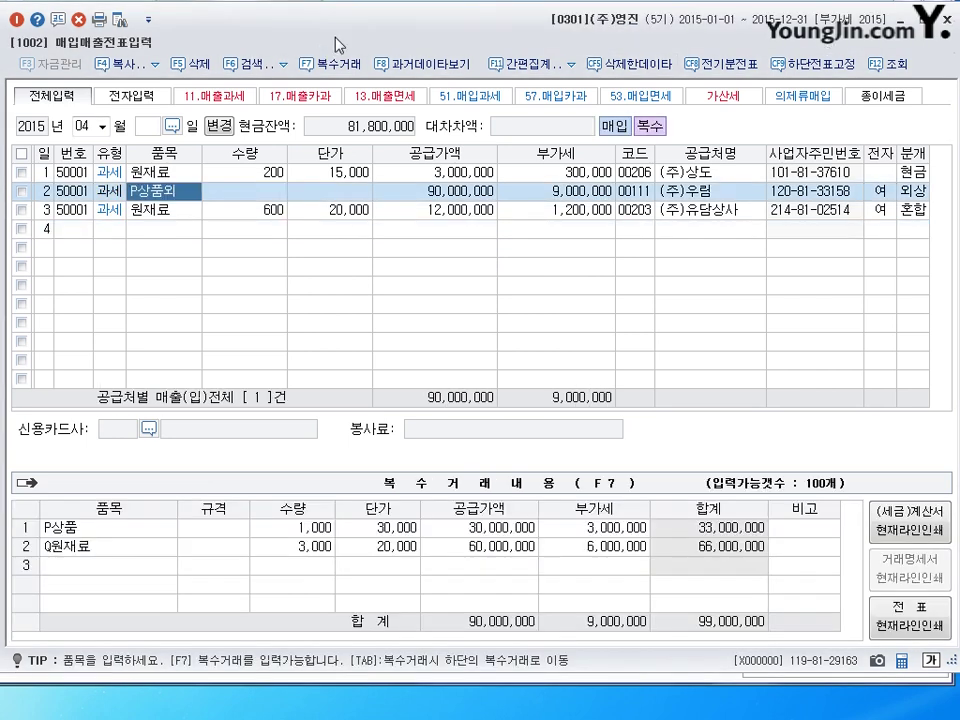
left_click(62, 230)
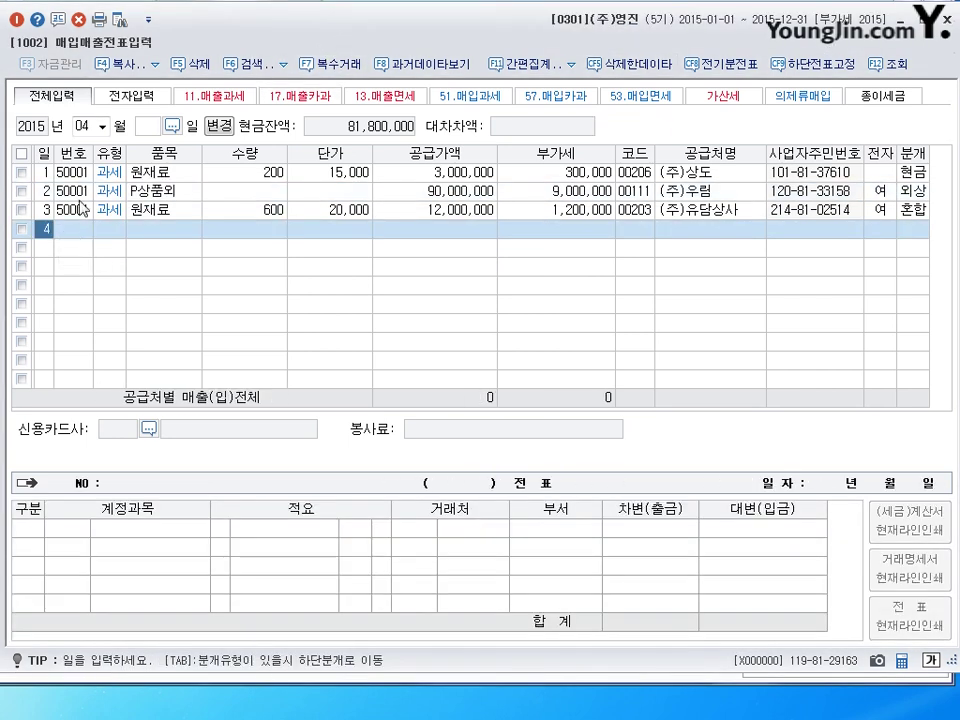
left_click(95, 191)
left_click(451, 193)
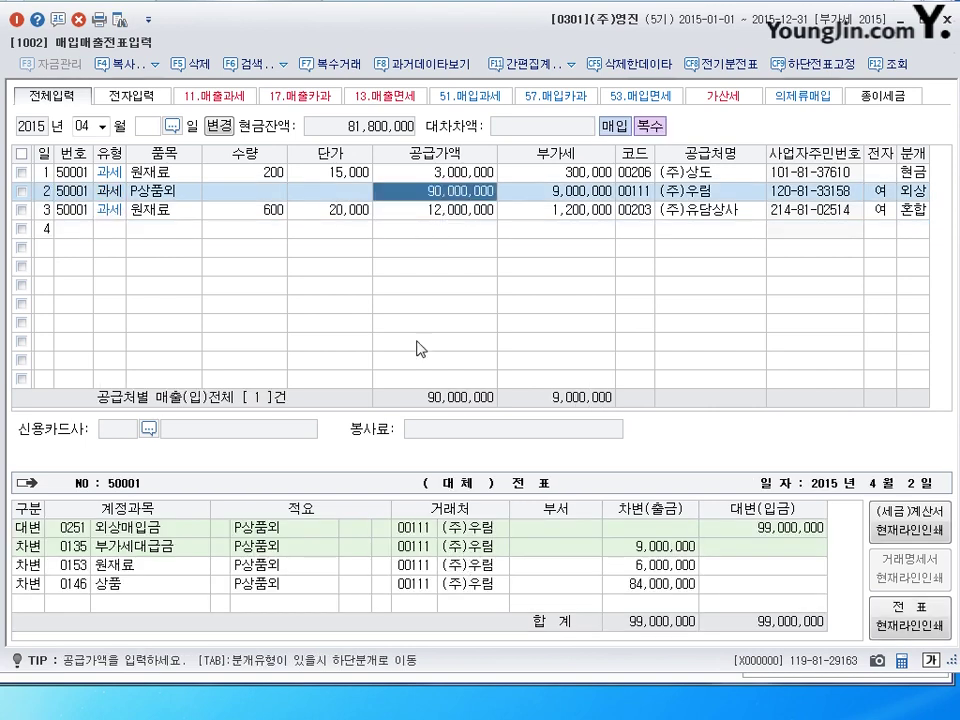
left_click(79, 236)
left_click(90, 191)
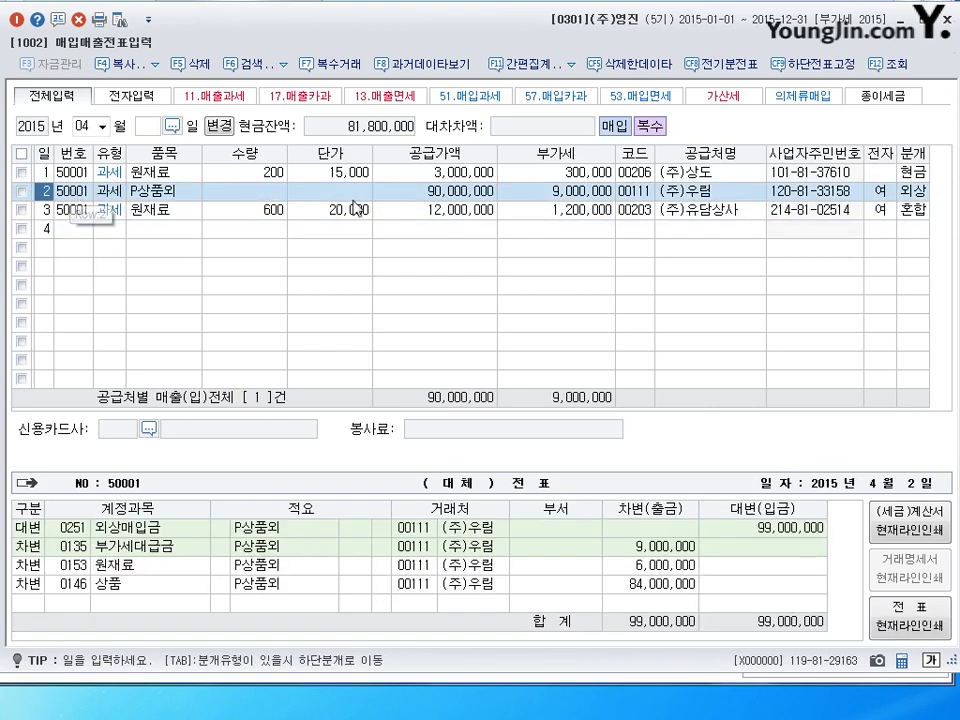
left_click(451, 193)
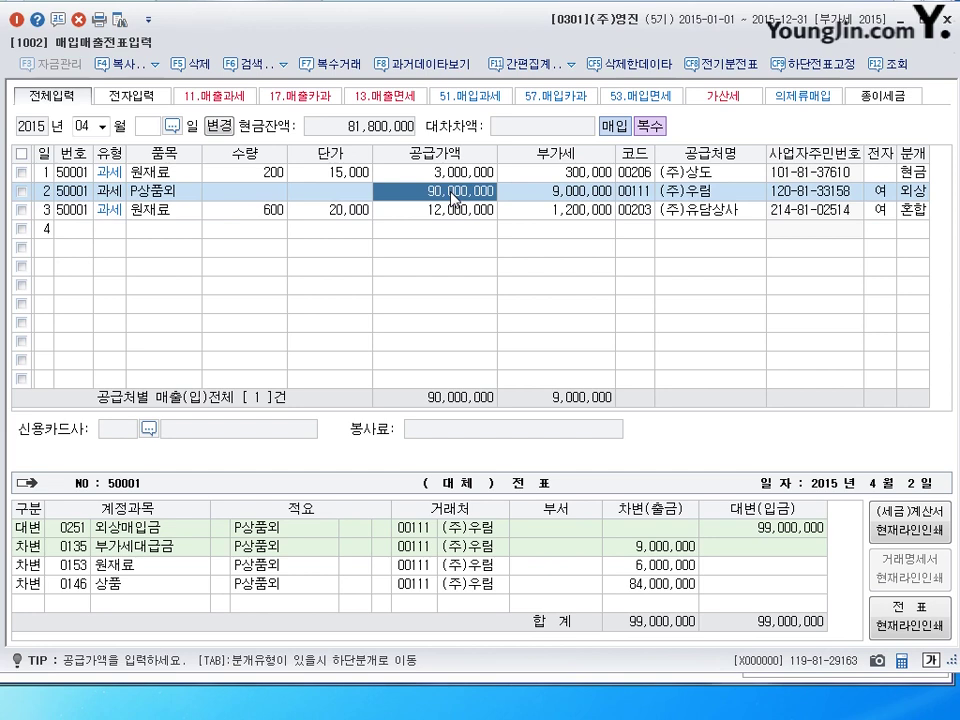
Reprice Q원재료 to 2,000 in entry 2's 복수거래 details, making supply 36,000,000.
left_click(172, 192)
left_click(469, 550)
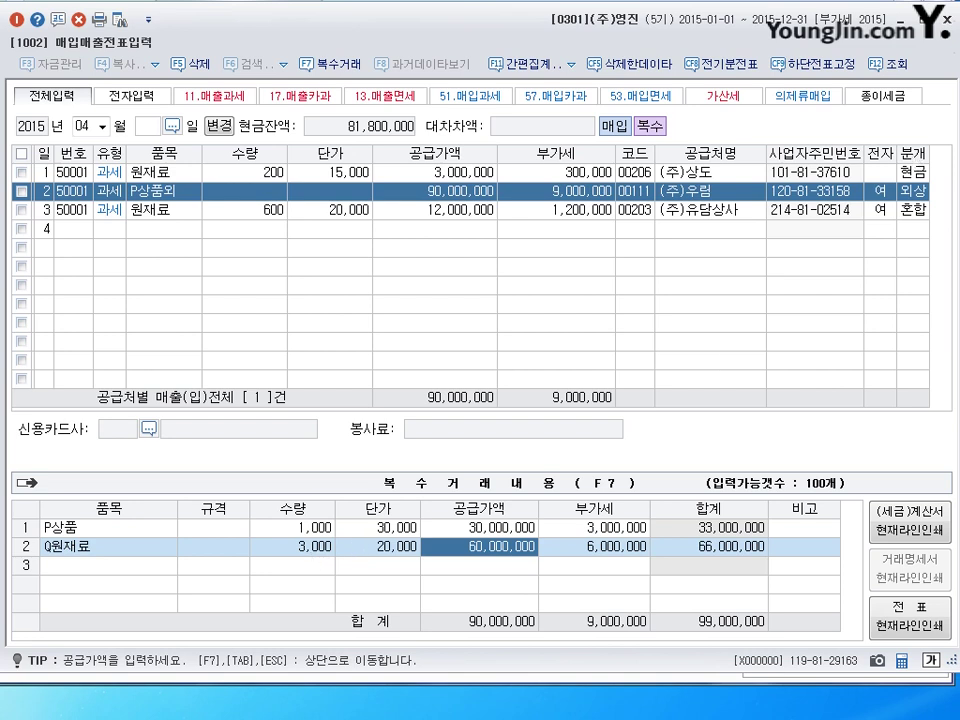
key("shift+Tab")
type("2000")
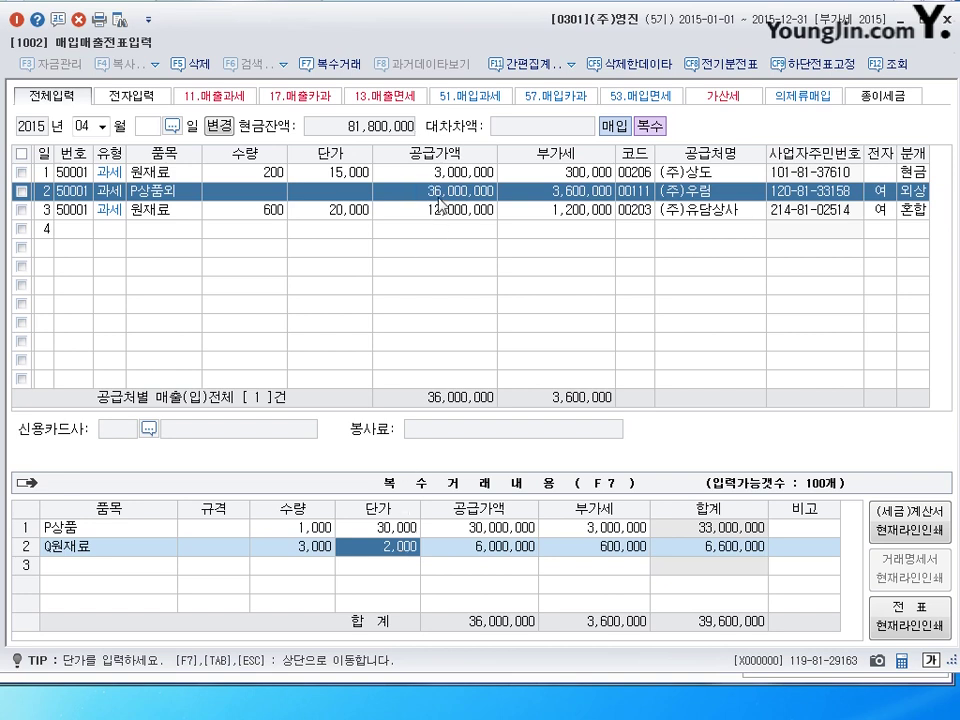
key("Escape")
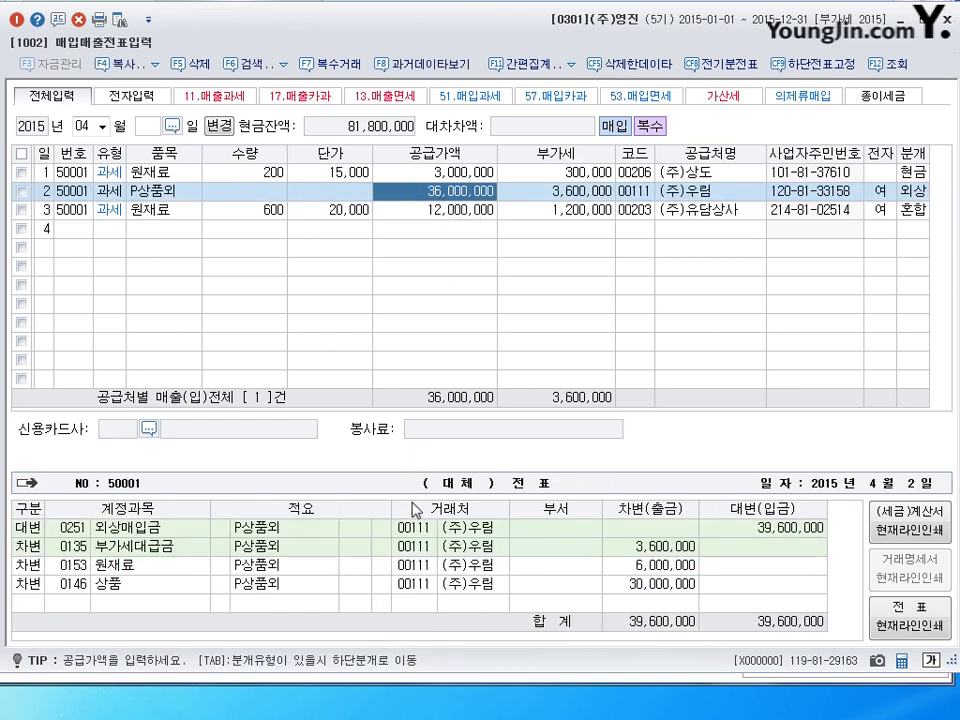
left_click(912, 210)
Move to row 4's 유형 cell to show the 부가세 유형 code list.
left_click(105, 232)
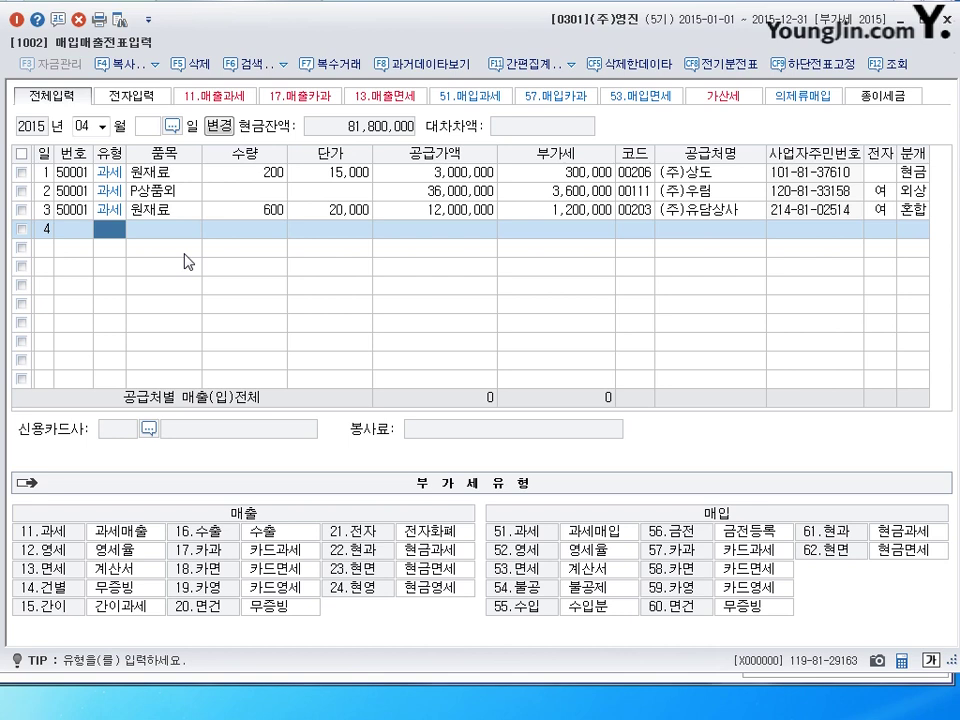
Enter row 4 as a 51 과세 purchase of 부재료: 5,000,000 supply, 500,000 VAT.
type("51")
key("Return")
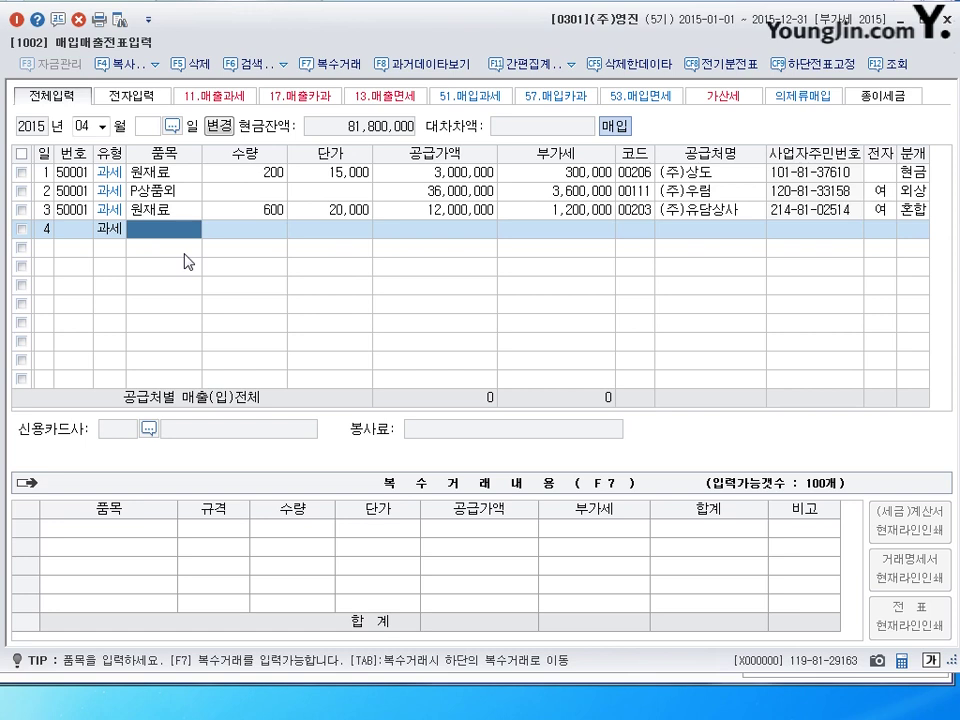
type("부재료")
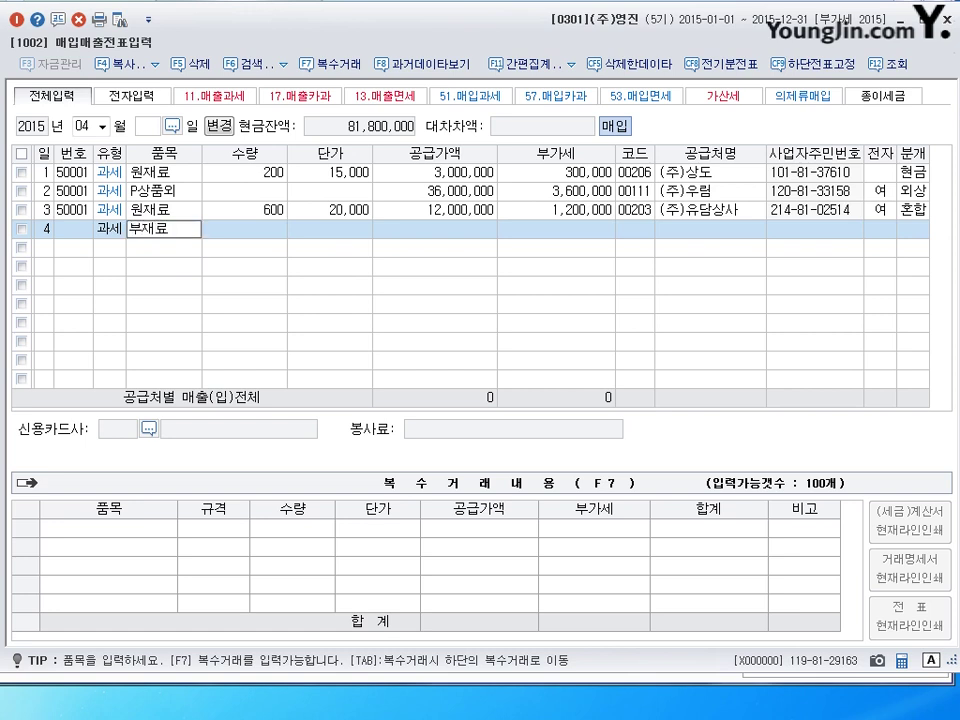
key("Return")
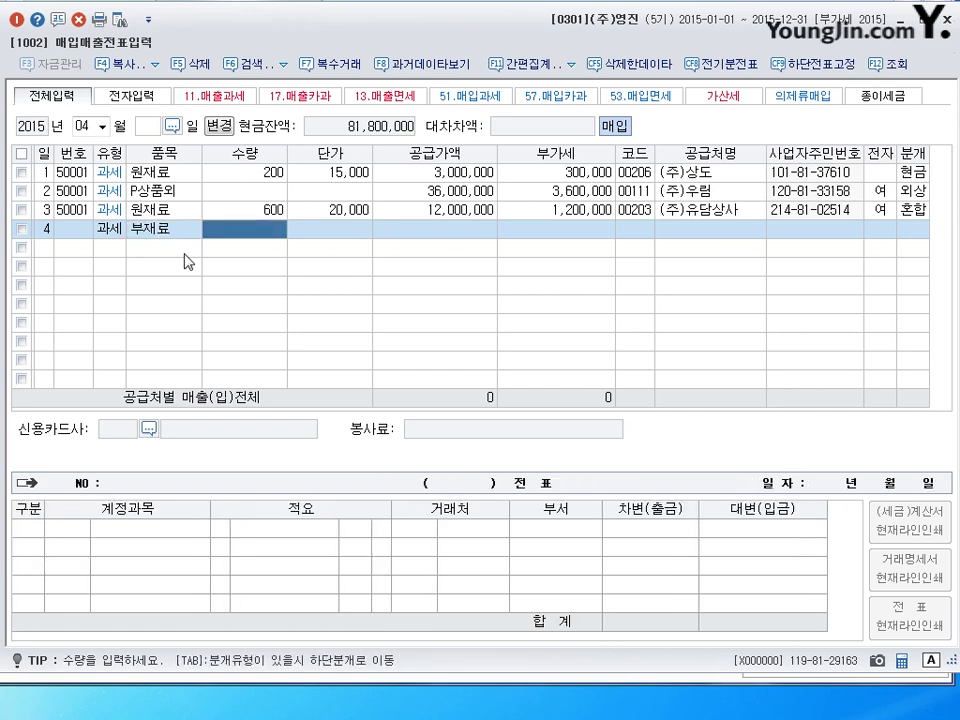
key("Return")
key("Return")
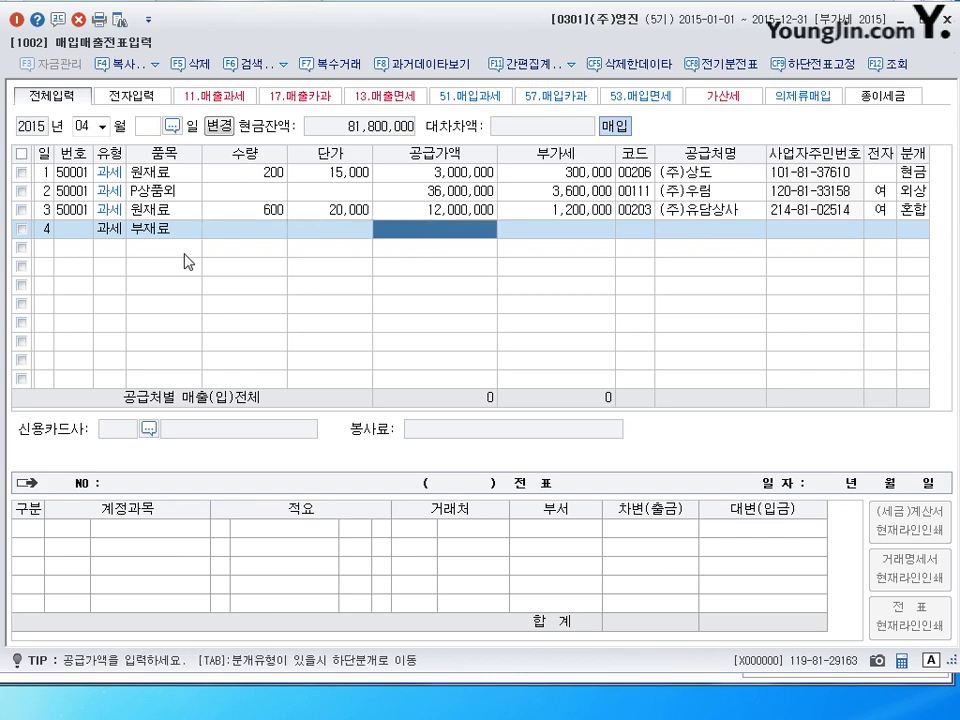
type("5000000")
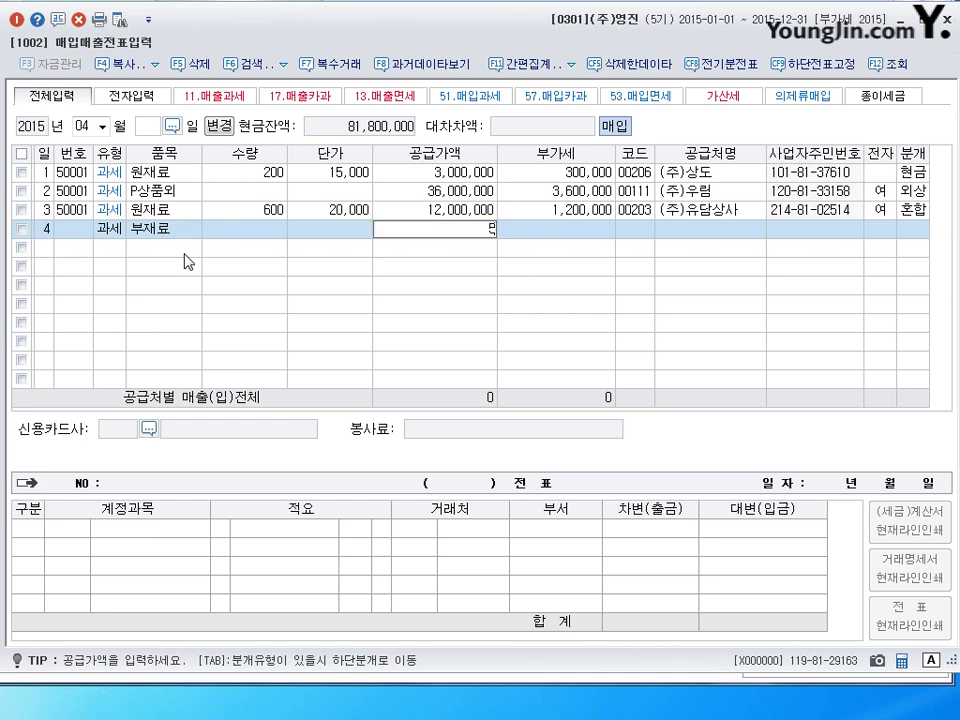
key("Return")
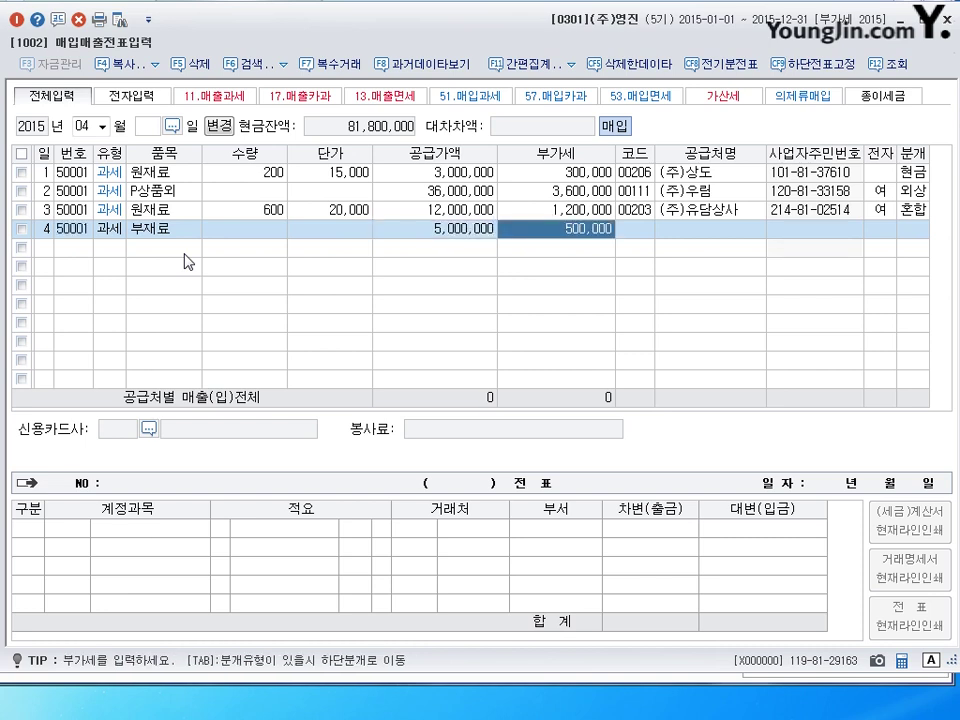
key("Return")
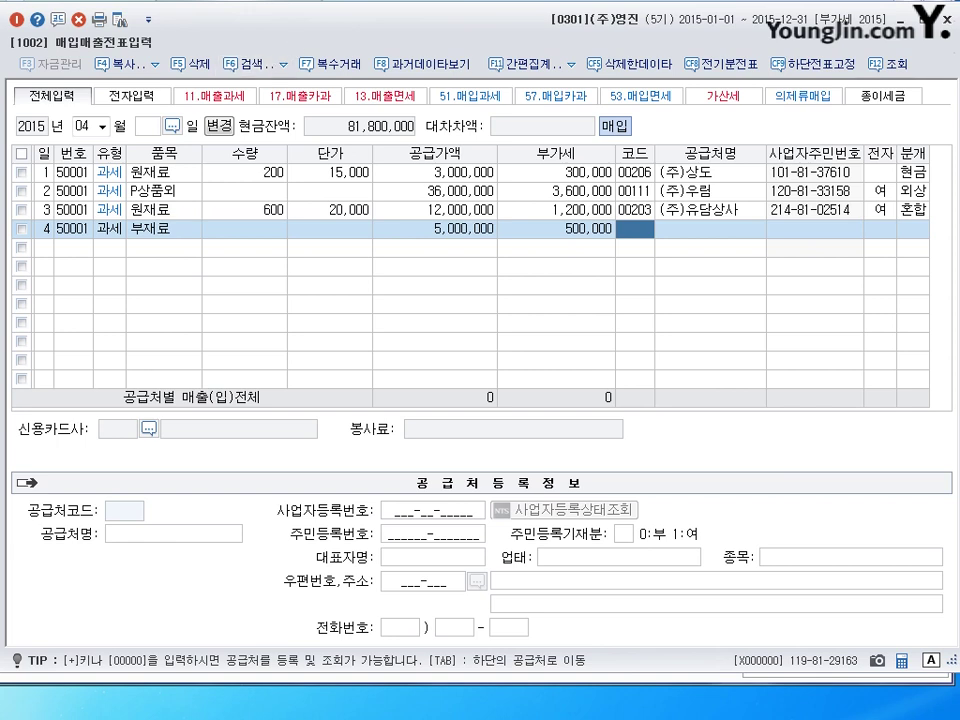
Register new supplier (주)까치 using code 00000.
key("Hangul")
type("00000")
key("Return")
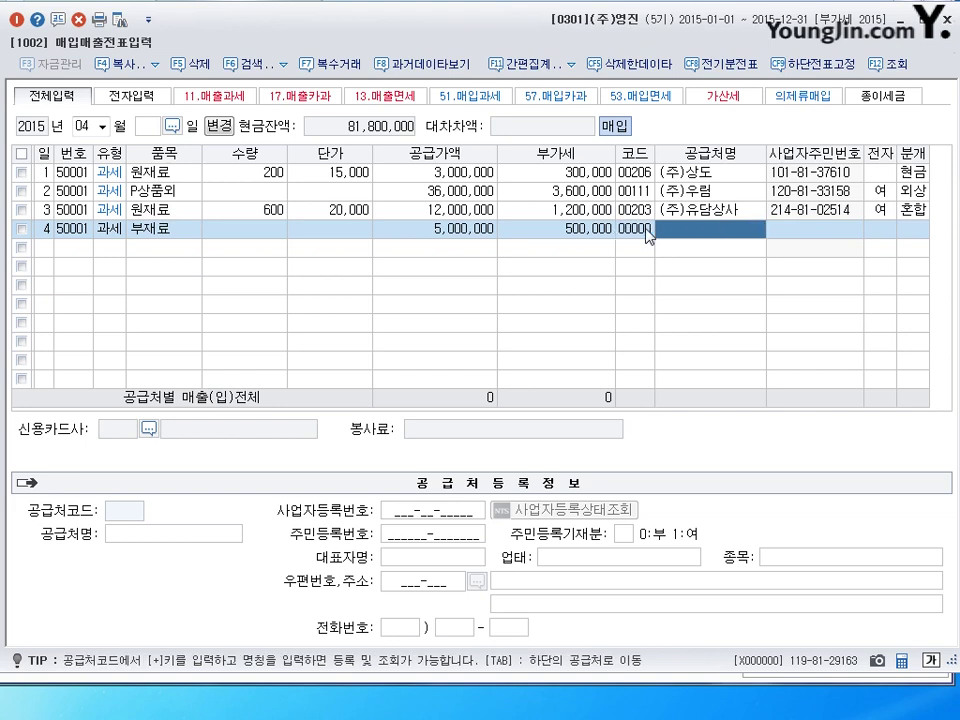
type("(")
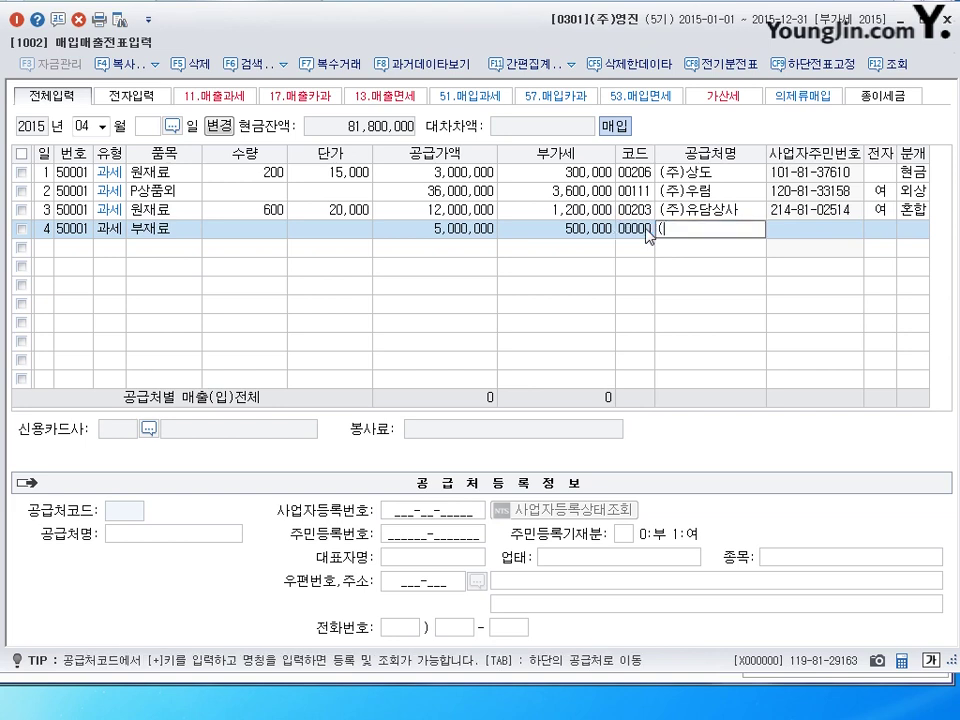
type("주)까치")
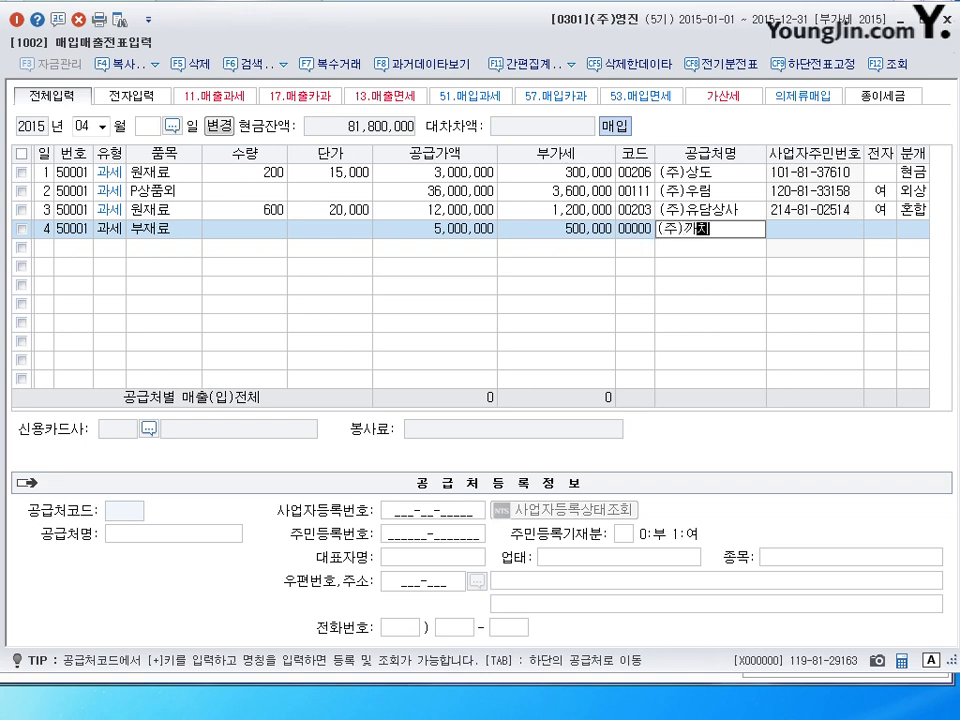
key("Return")
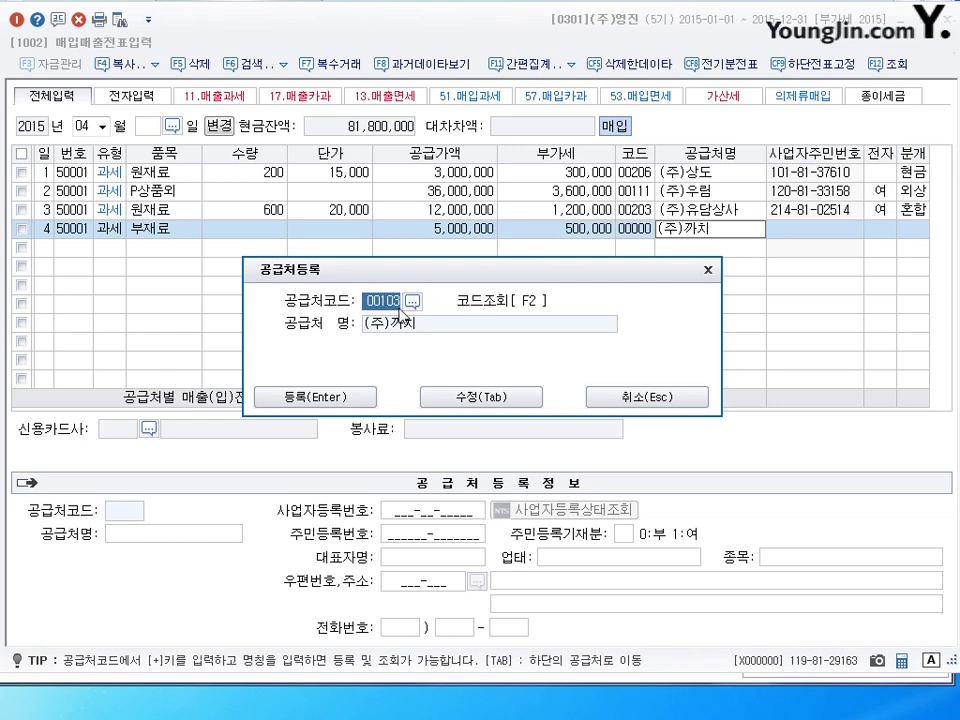
Recode (주)까치 as 00303 and enter its business registration number and representative's name.
type("303")
left_click(476, 402)
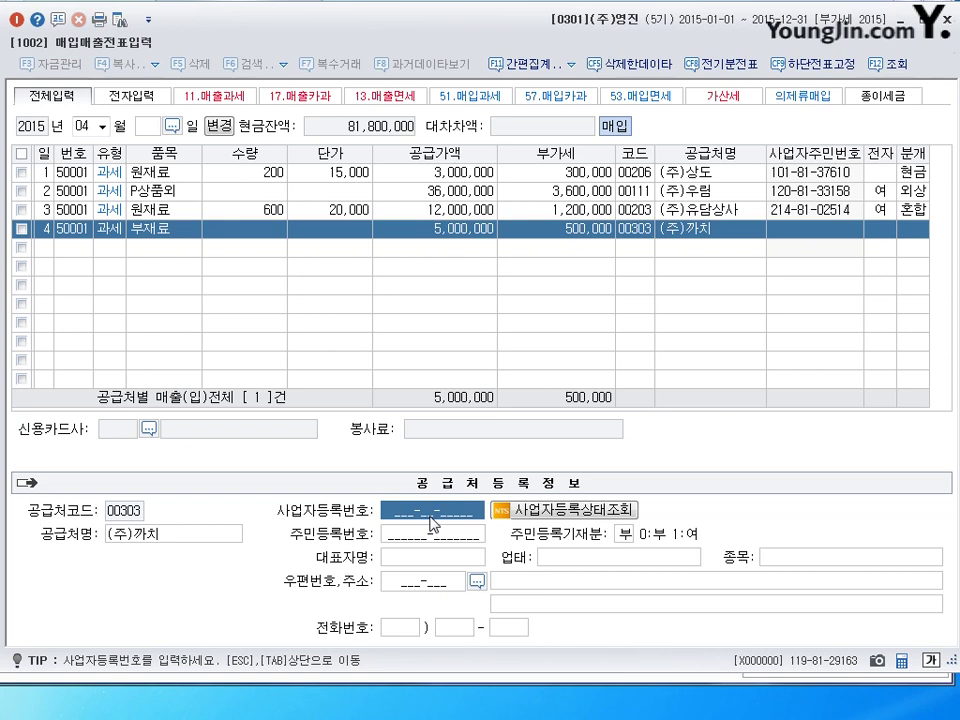
type("108-81-")
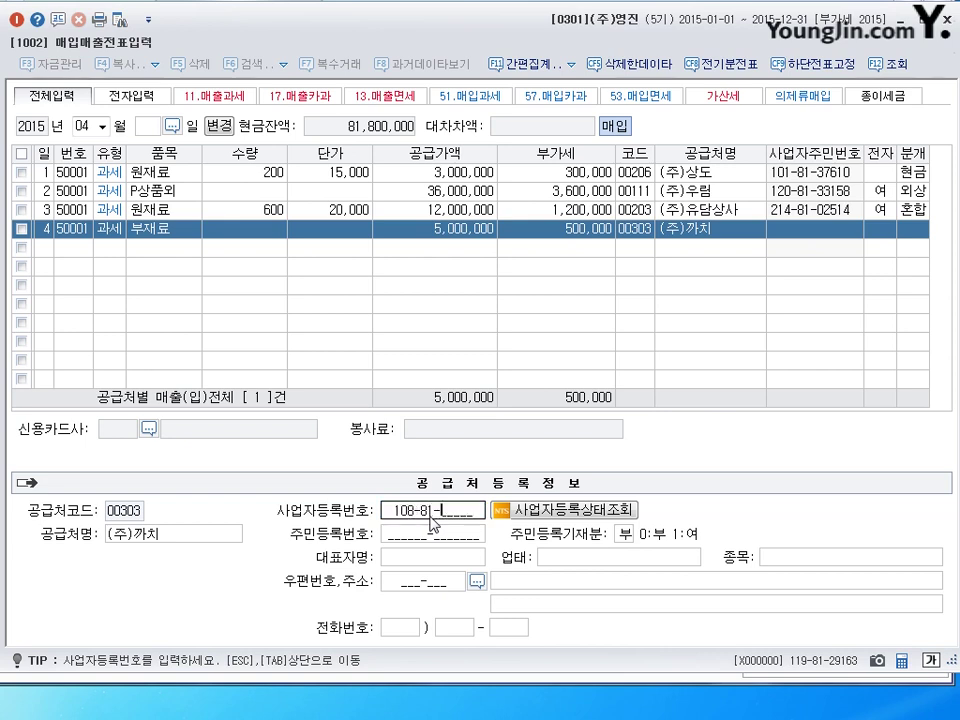
type("45687")
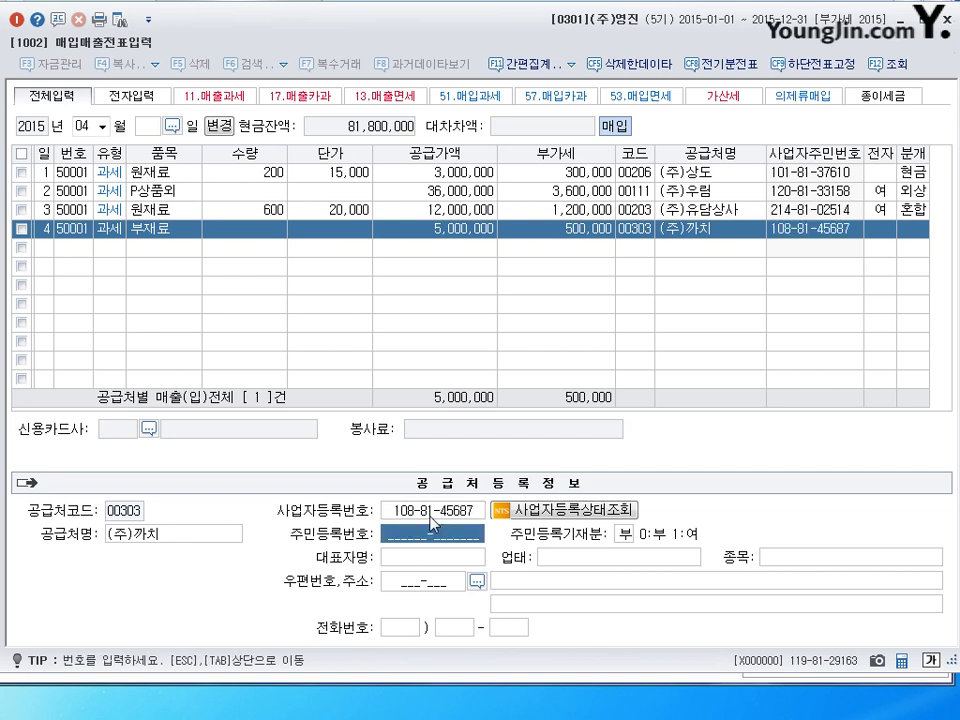
key("Return")
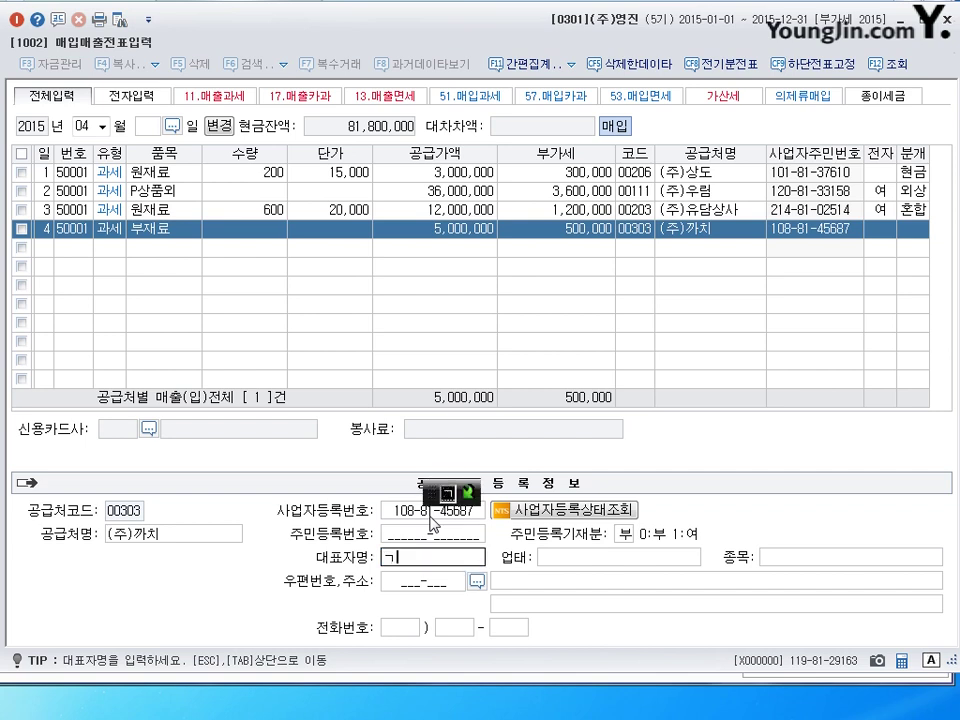
type("기서")
key("Hangul")
type("김성")
key("Return")
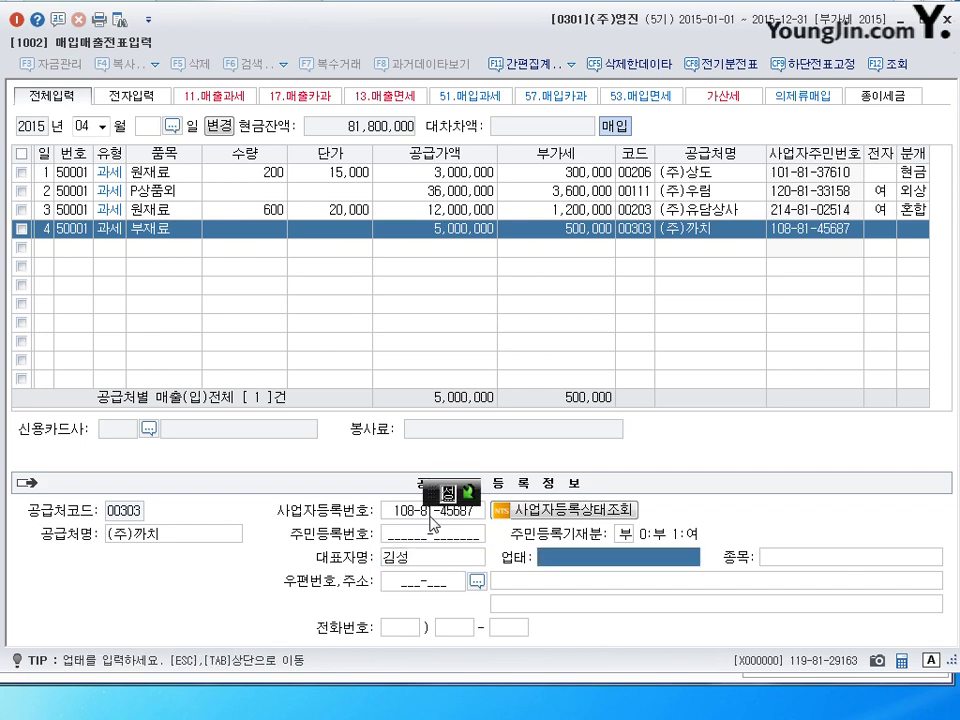
Set 업태 도매 and 종목 목재, skipping the address and phone fields.
type("도매")
key("Return")
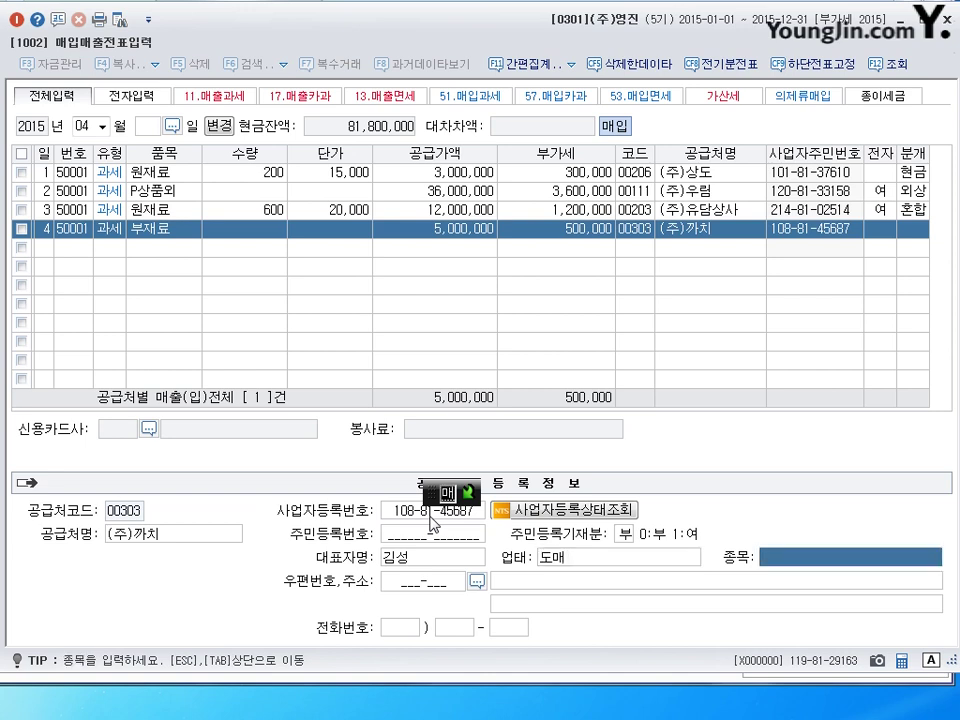
type("복ㅈ")
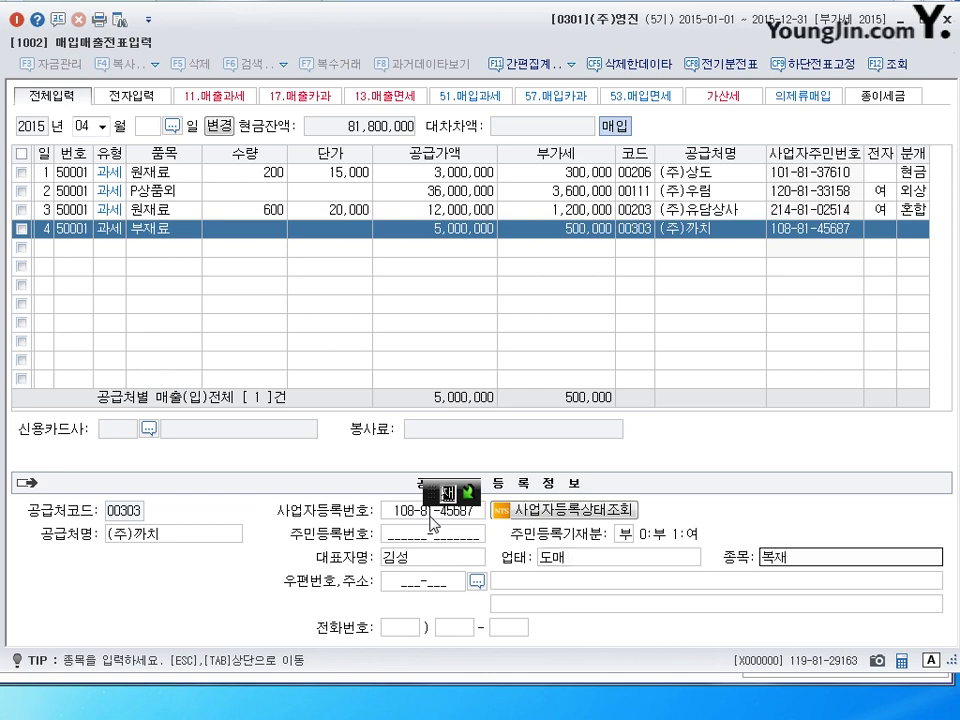
key("BackSpace")
key("BackSpace")
type("목재")
key("Return")
key("Return")
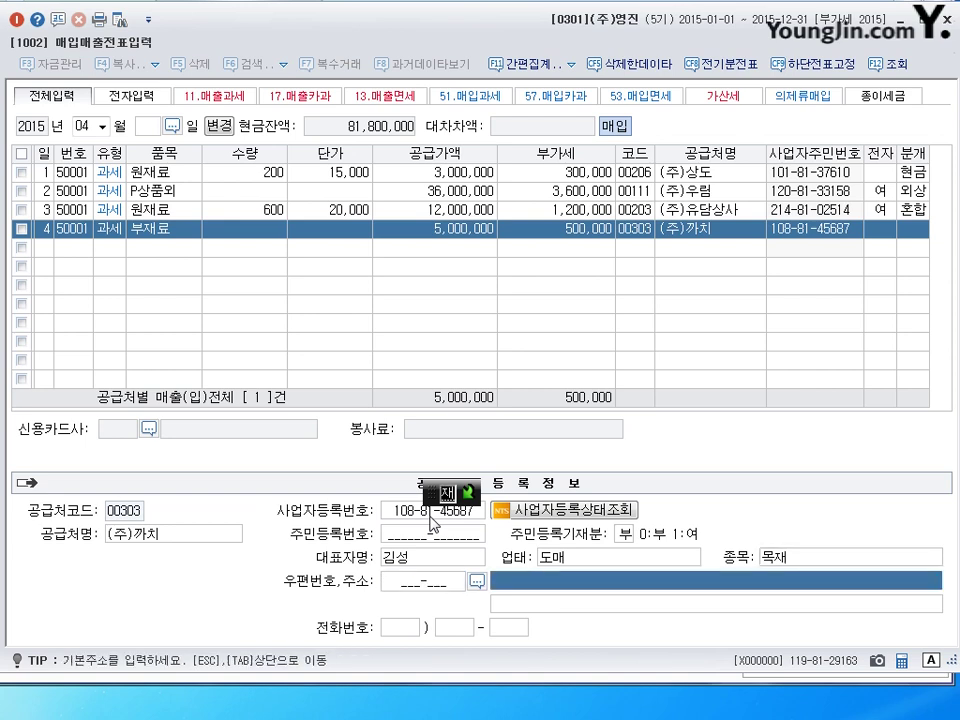
key("Return")
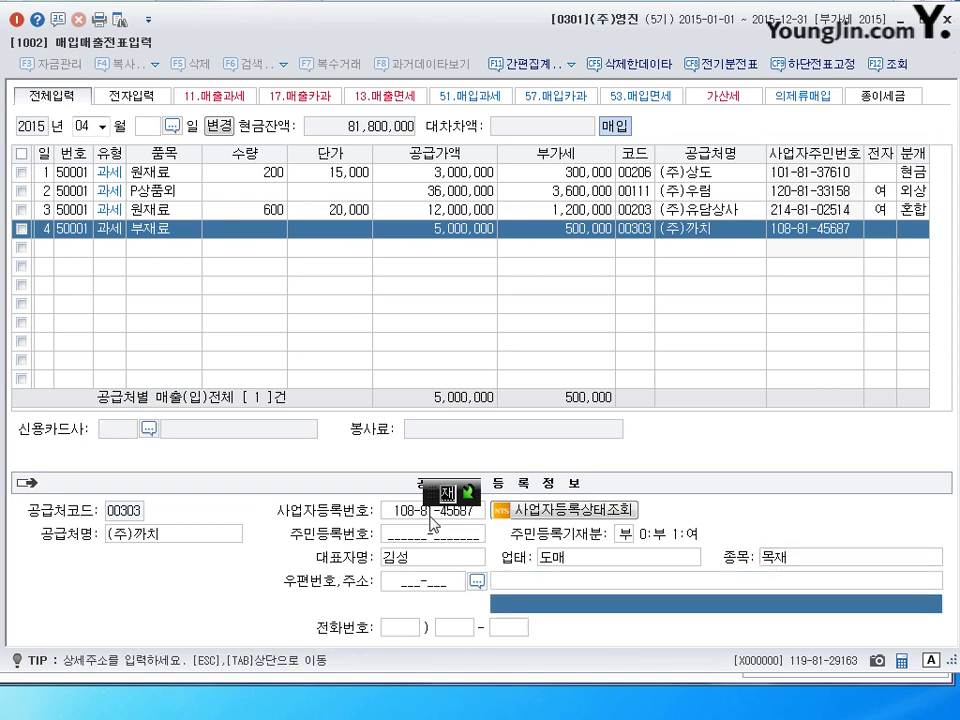
key("Return")
key("Return")
key("Return")
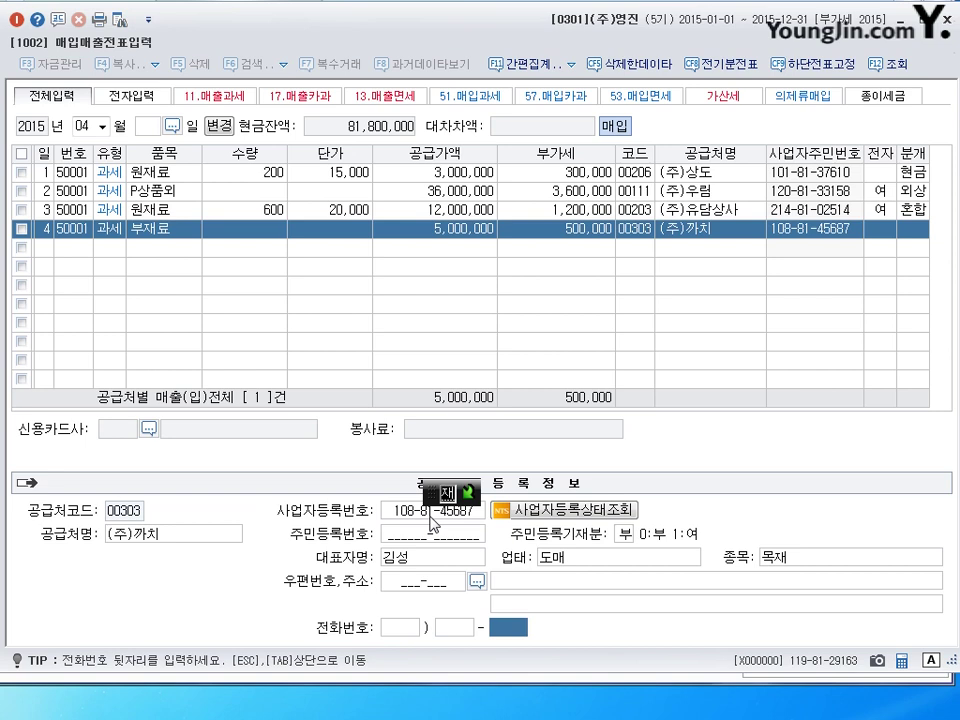
key("Return")
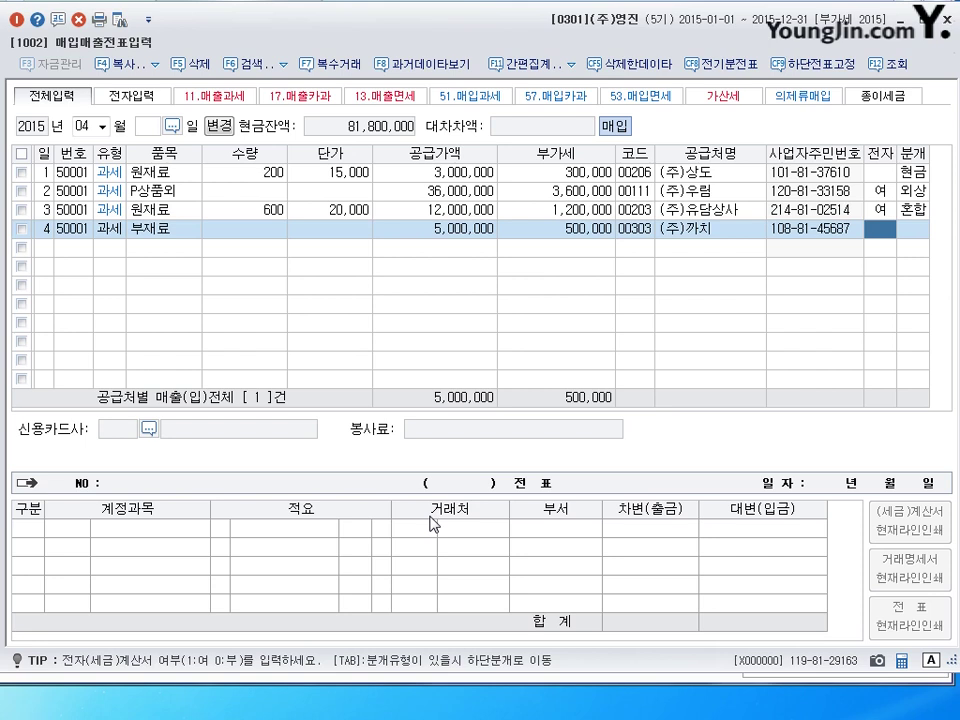
Mark row 4 electronic (1), choose 혼합 journal (3), and debit 0162 부재료.
type("1")
key("Return")
type("3")
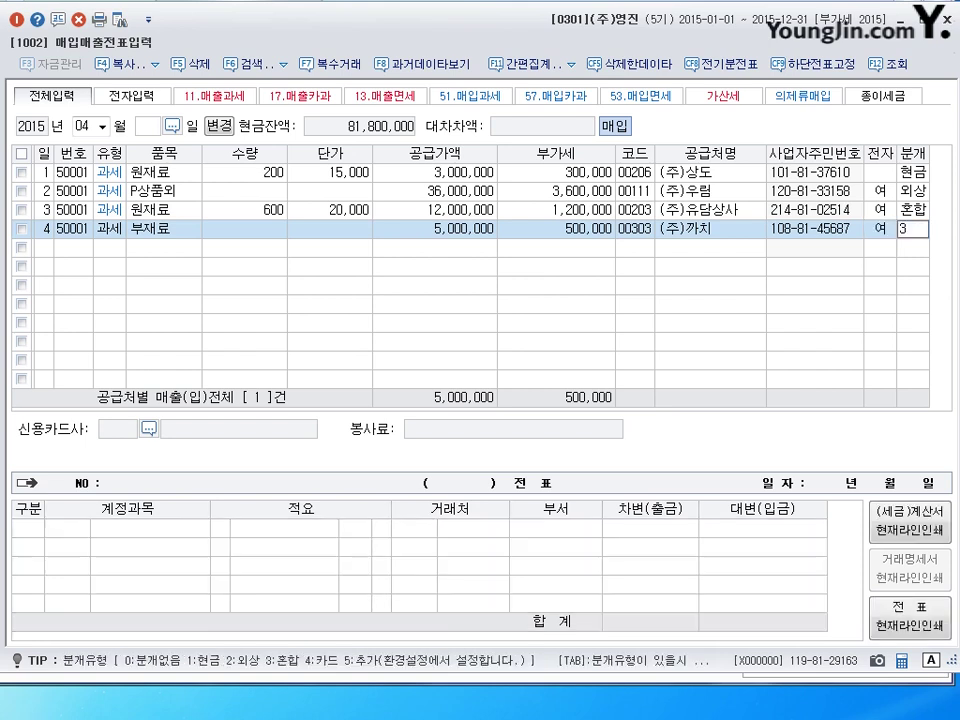
key("Return")
key("Return")
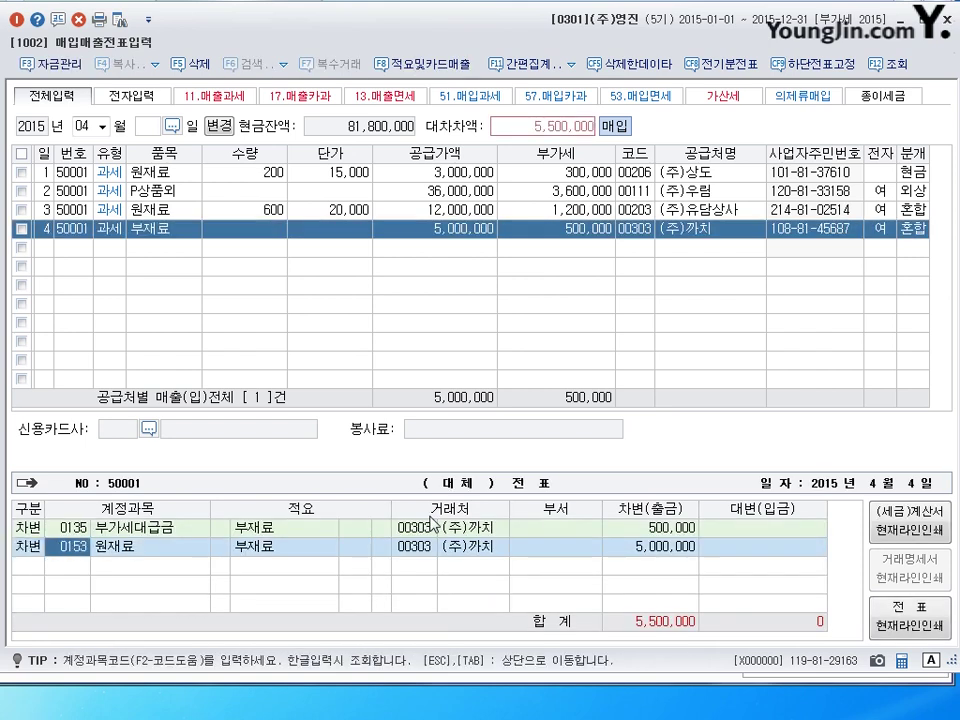
type("162")
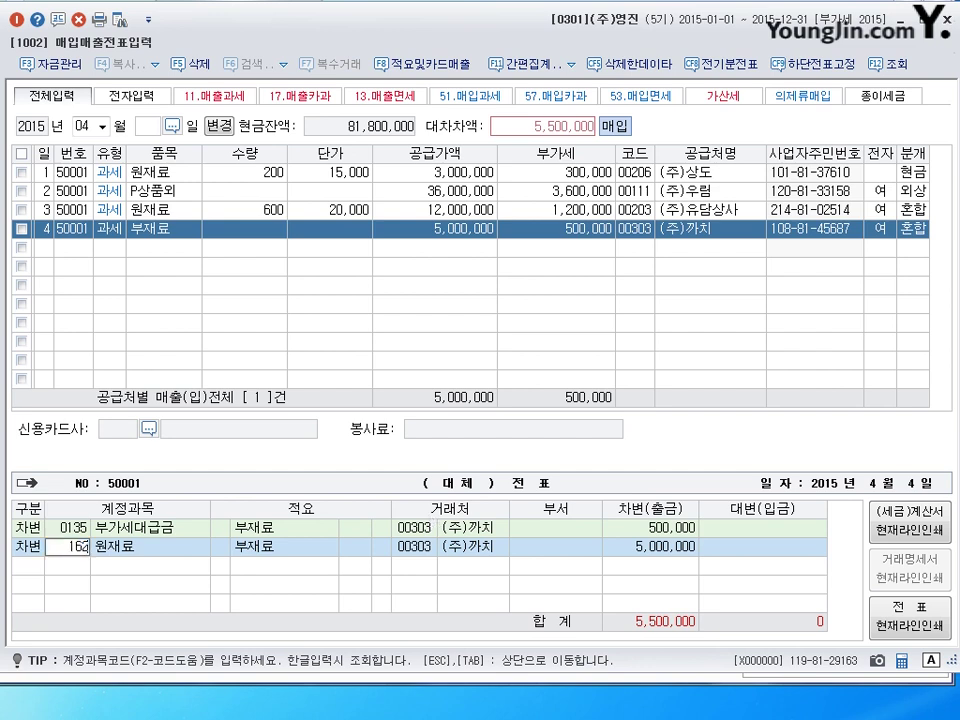
key("Return")
key("Return")
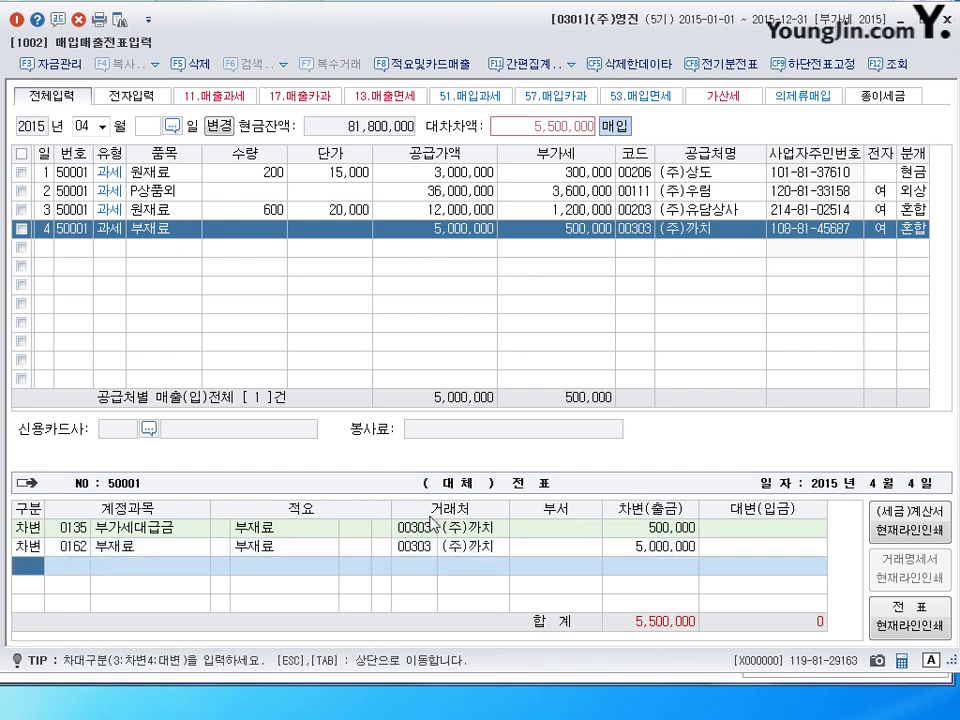
left_click(74, 548)
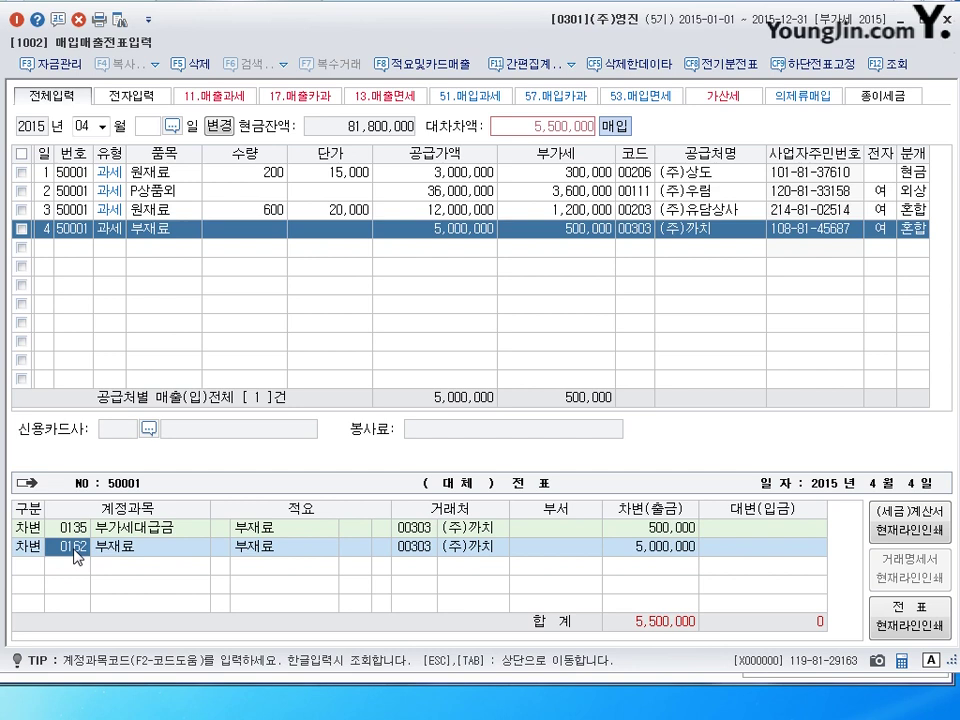
Credit 0101 현금 550,000 and 0251 외상매입금 4,950,000, then save the entry.
left_click(30, 568)
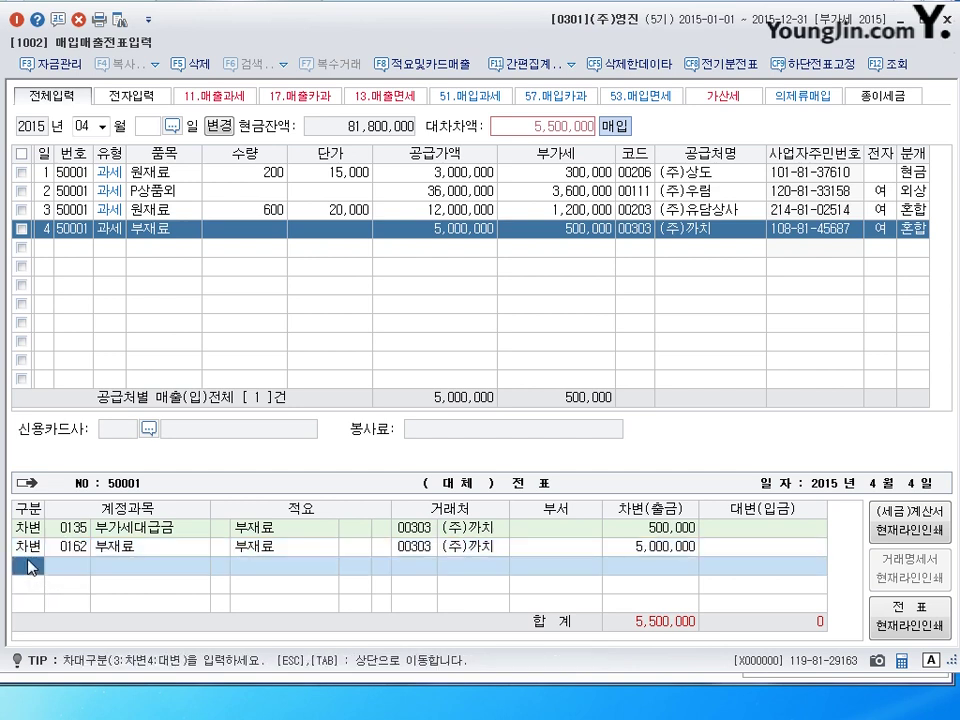
type("4101")
key("Return")
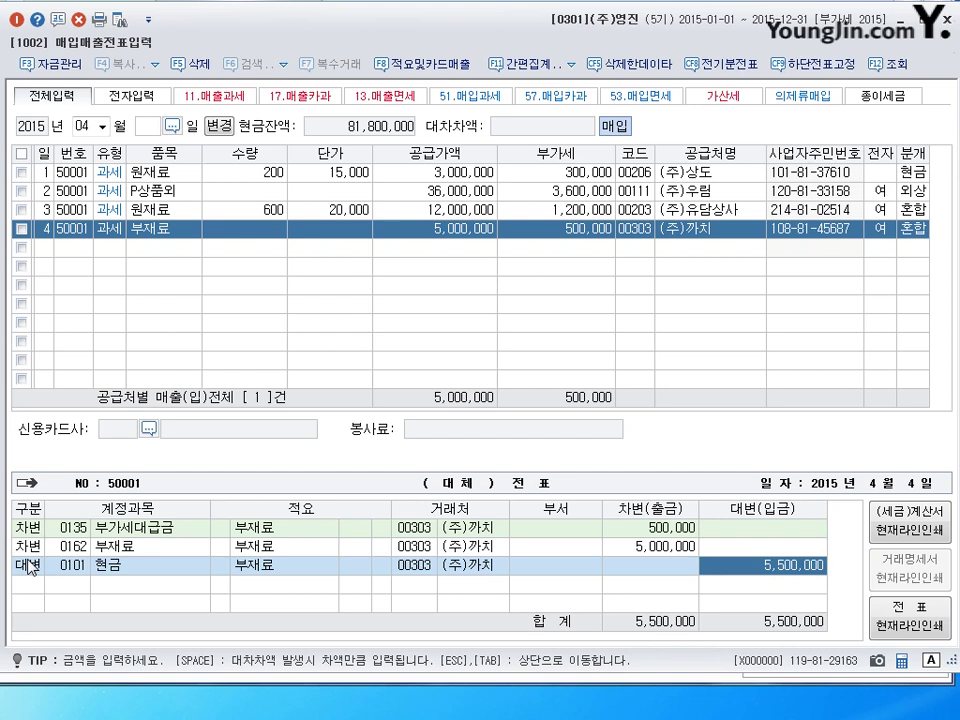
type("550000")
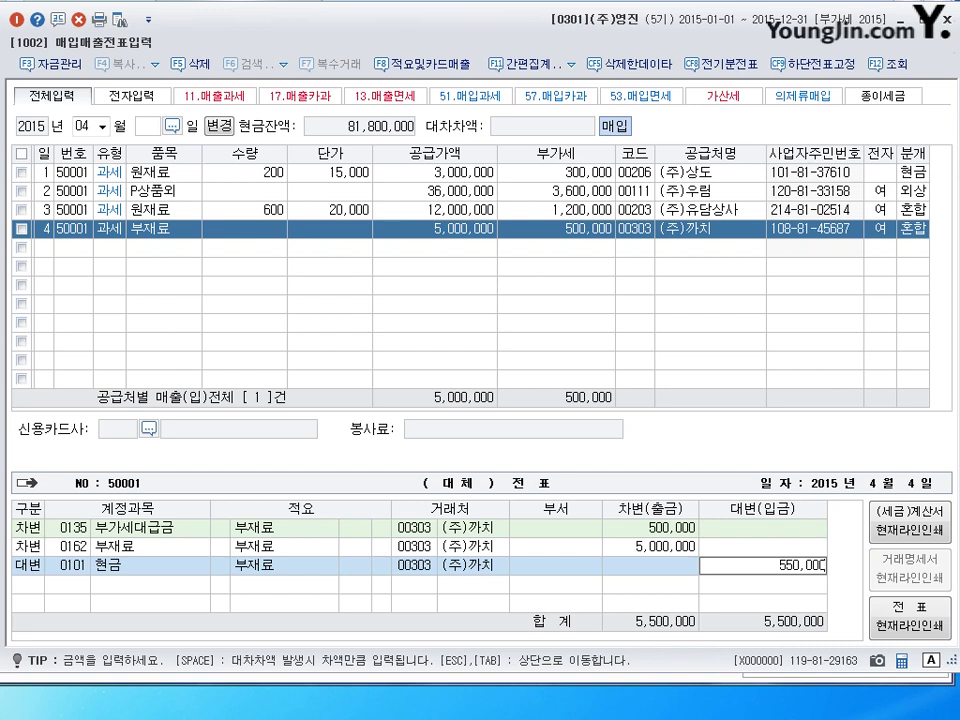
key("Return")
type("42")
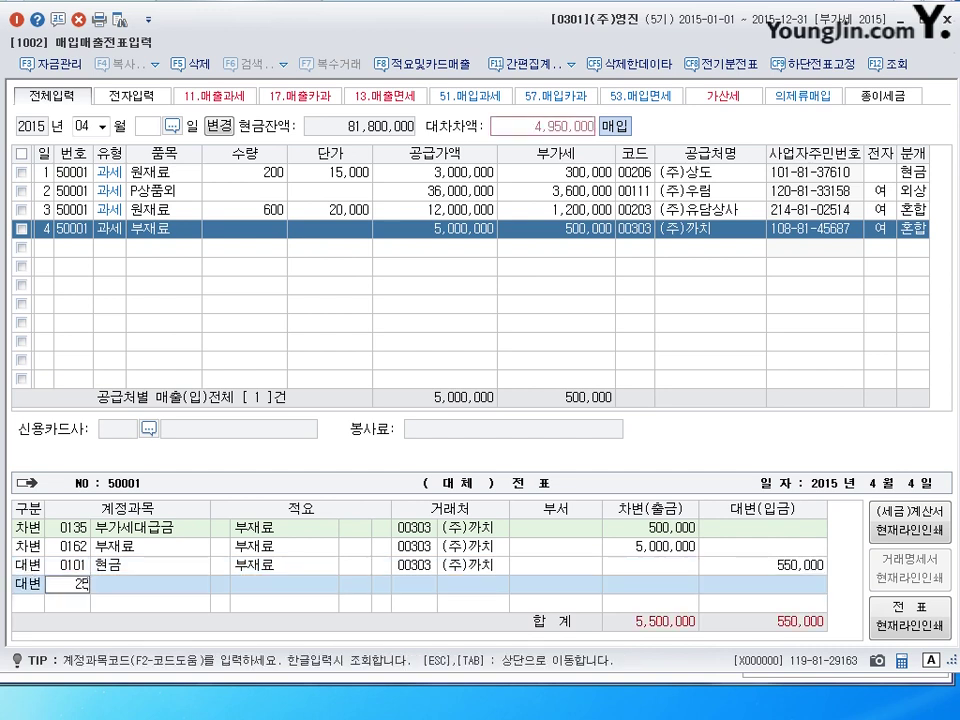
type("51")
key("Return")
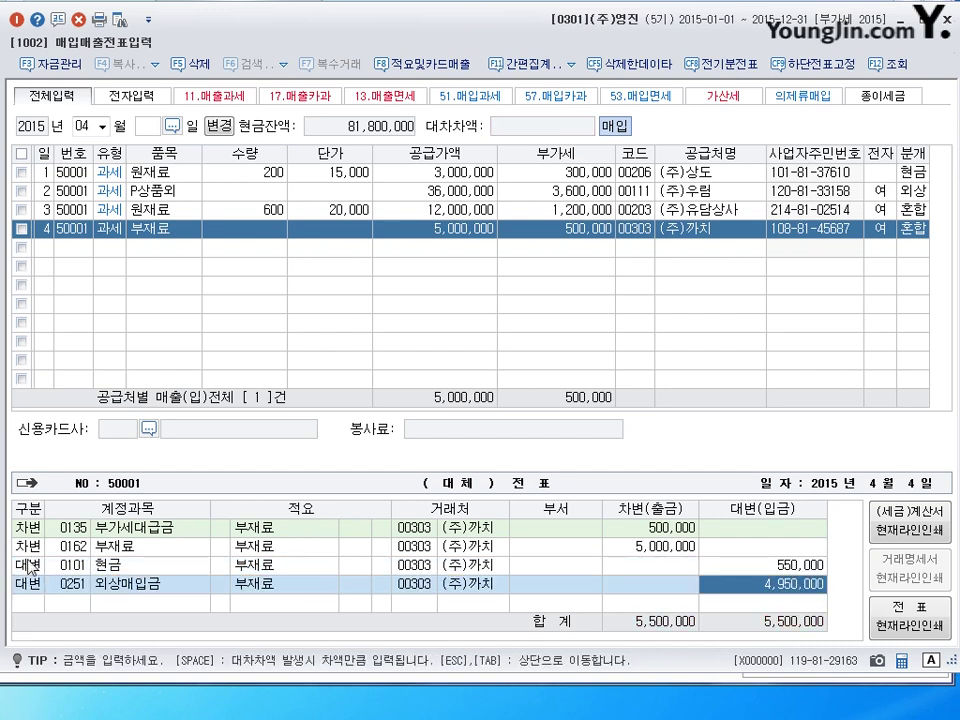
key("Return")
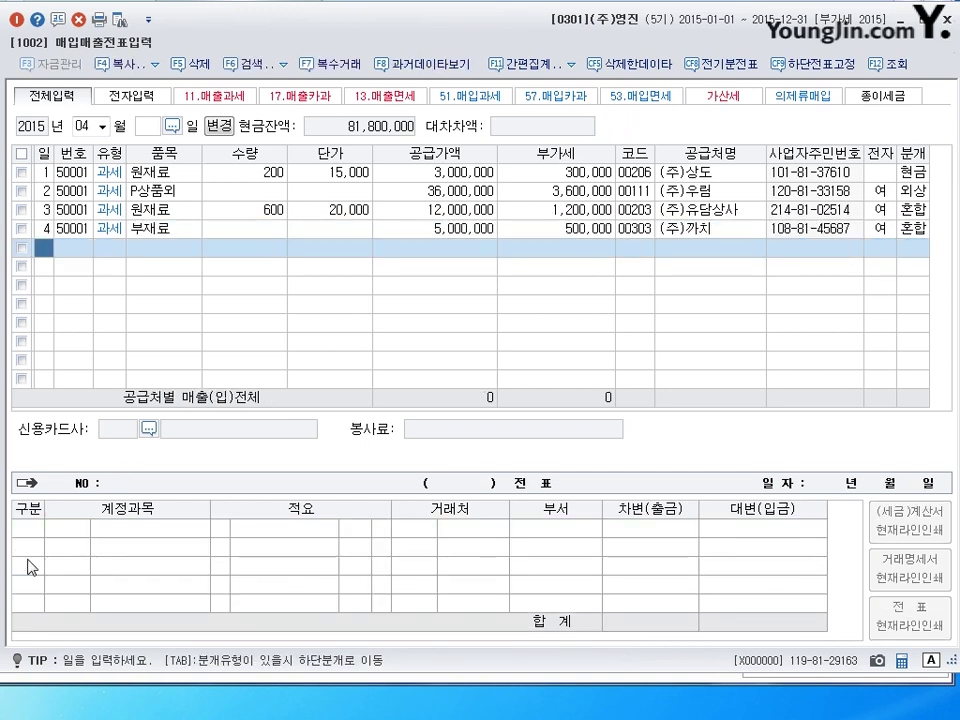
Date the new row 5 the 5th.
type("5")
key("Return")
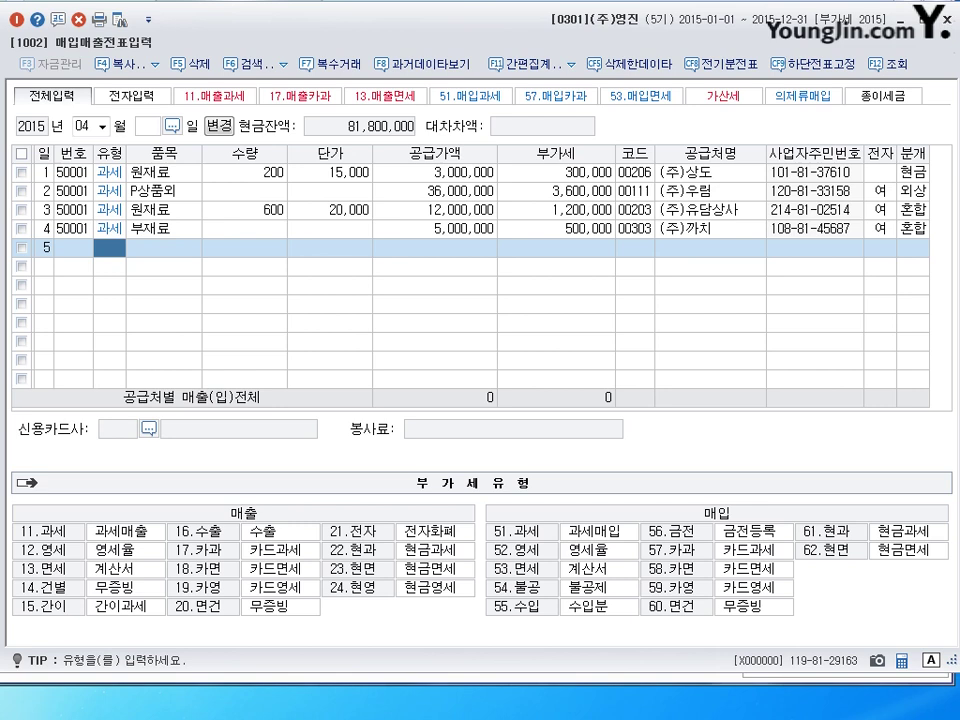
Set row 5 as a 51 taxable purchase of 원재료.
type("51")
key("Return")
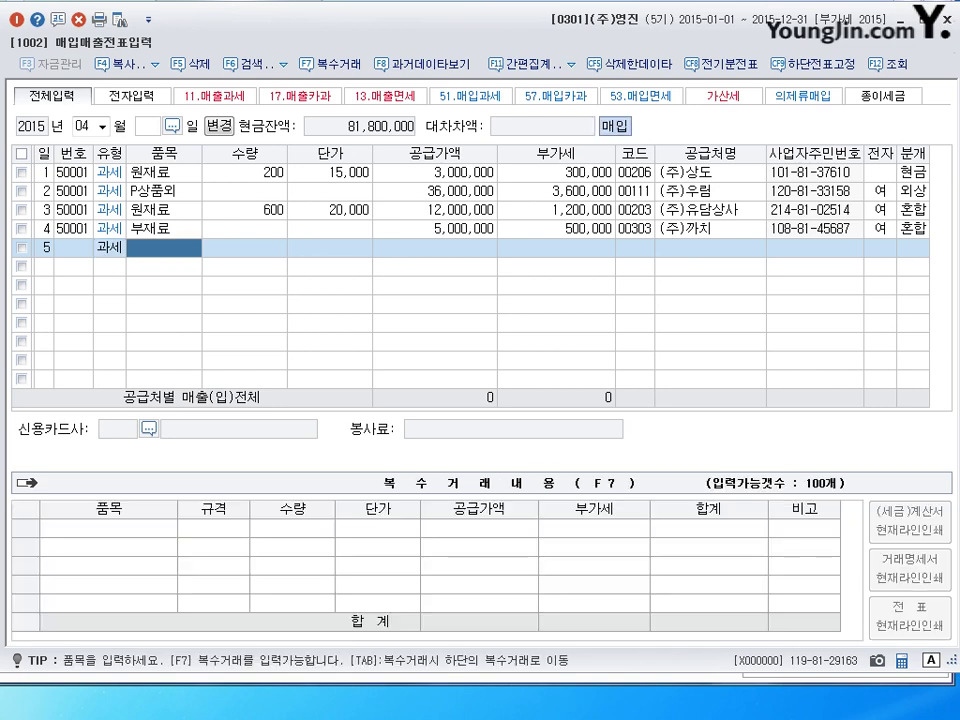
type("원재")
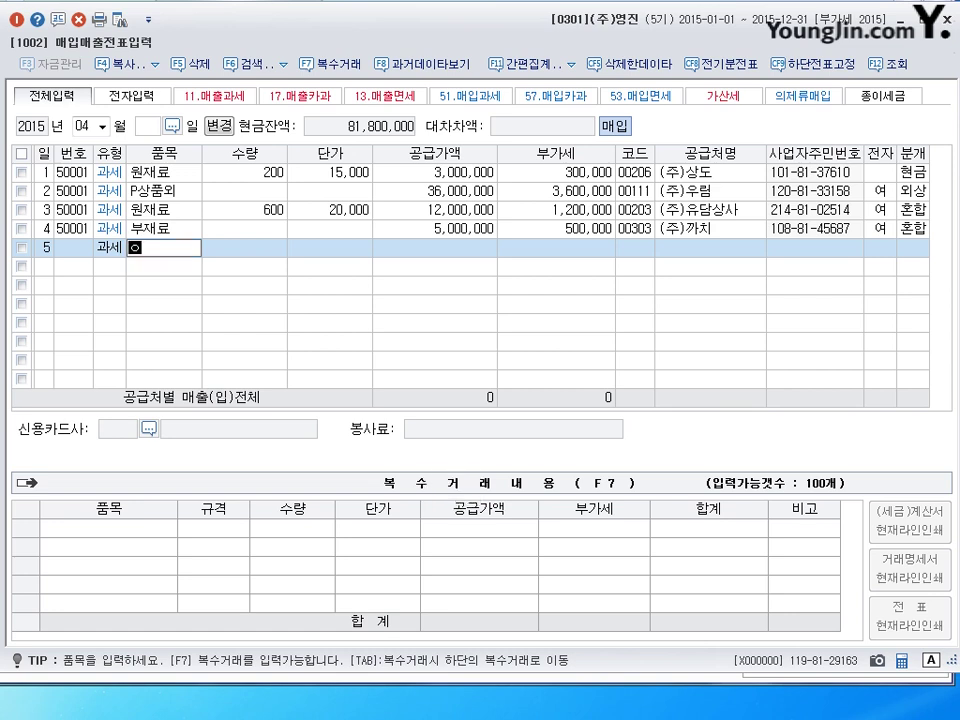
key("Return")
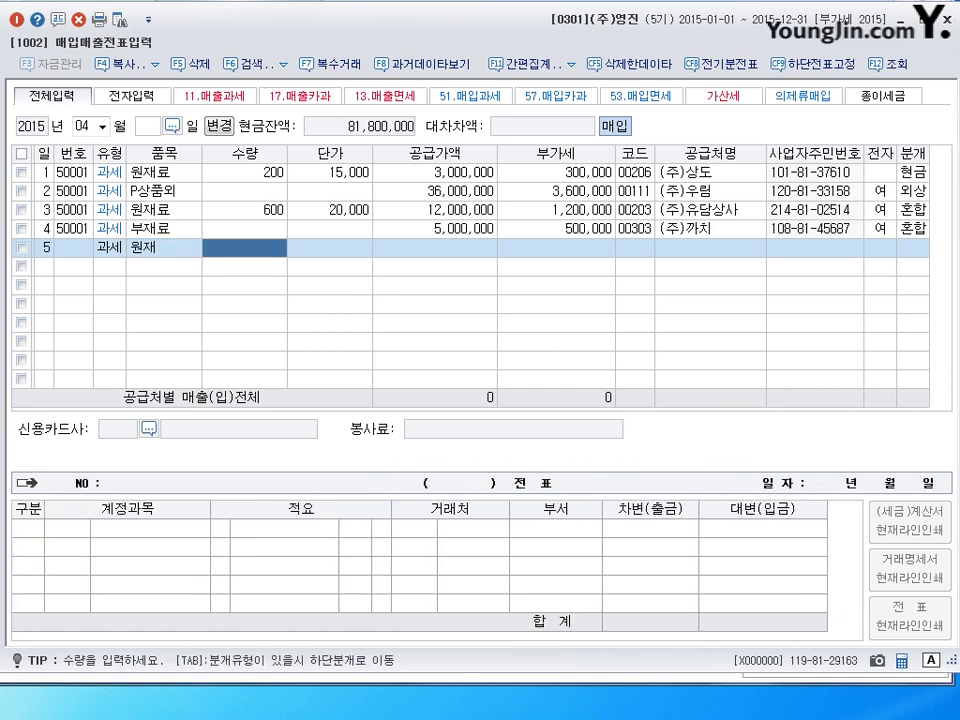
key("Return")
key("Left")
key("Left")
type("원")
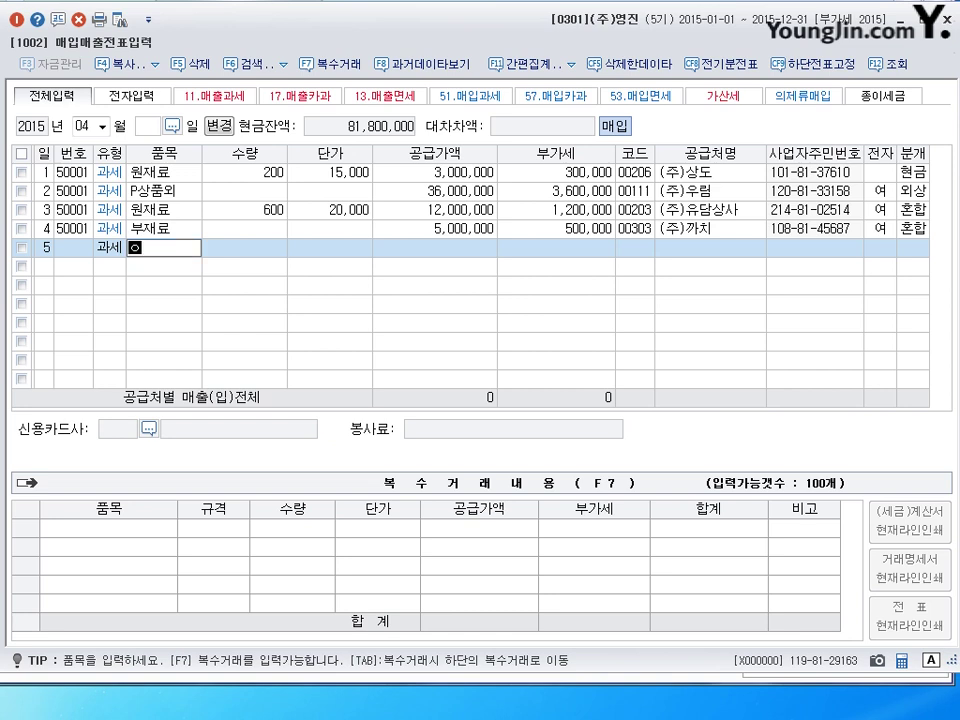
type("재료")
key("Return")
key("Return")
key("Return")
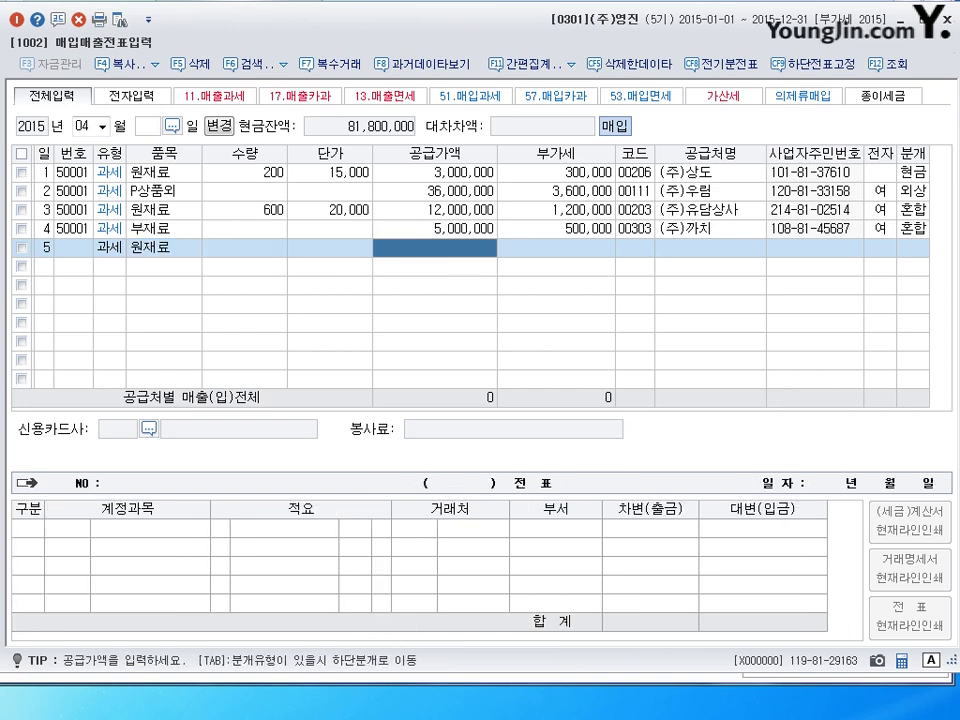
Enter quantity 100 at unit price 5,000 and accept the computed supply value.
key("Left")
key("Left")
type("100")
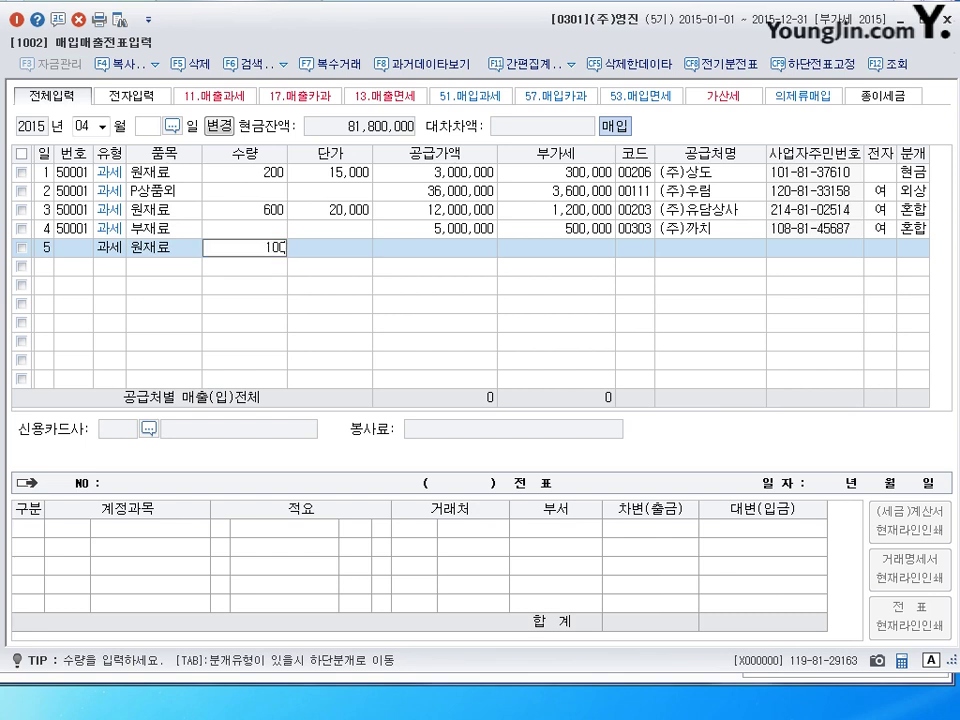
key("Return")
type("5000")
key("Return")
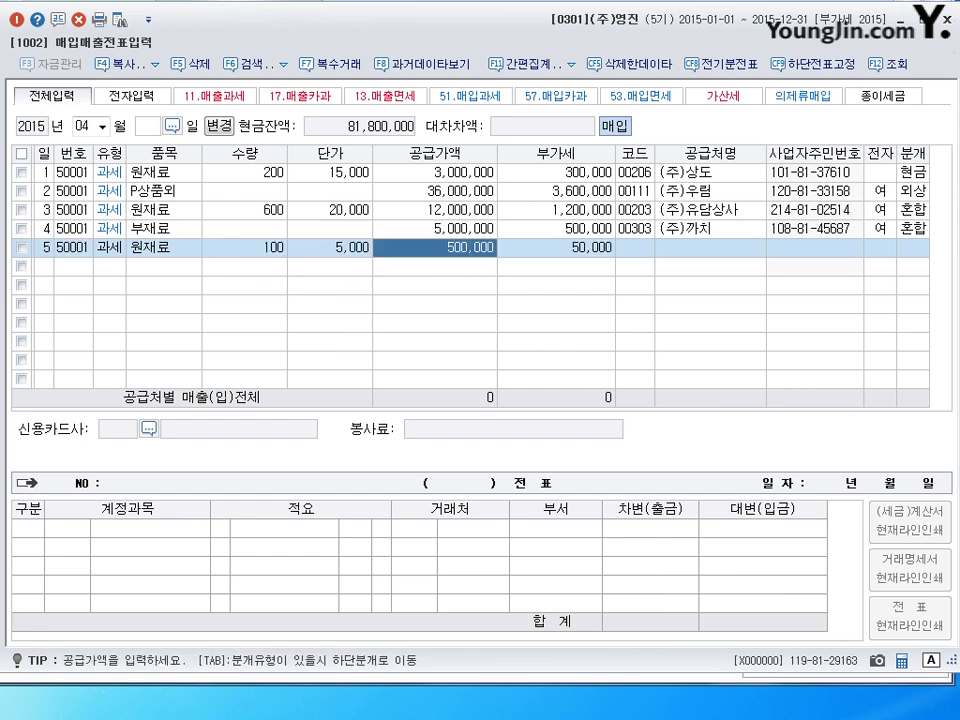
key("Return")
Choose supplier (주)상도, mark electronic (1), and select a 혼합 journal (3).
key("Return")
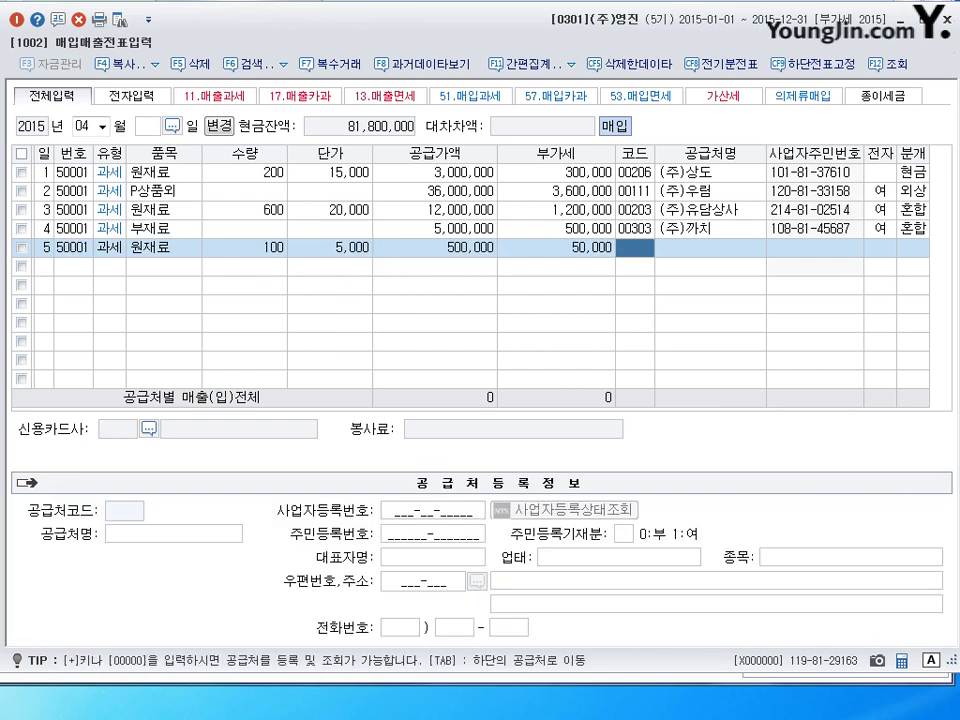
type("ㅅㅏㅇ도")
key("Return")
key("Return")
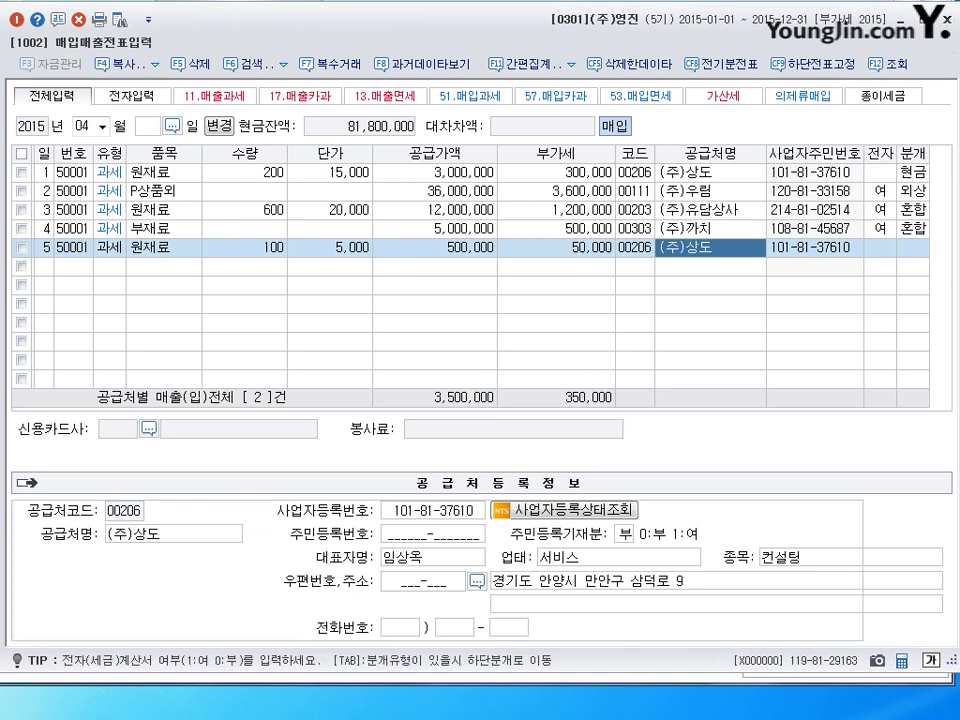
key("Return")
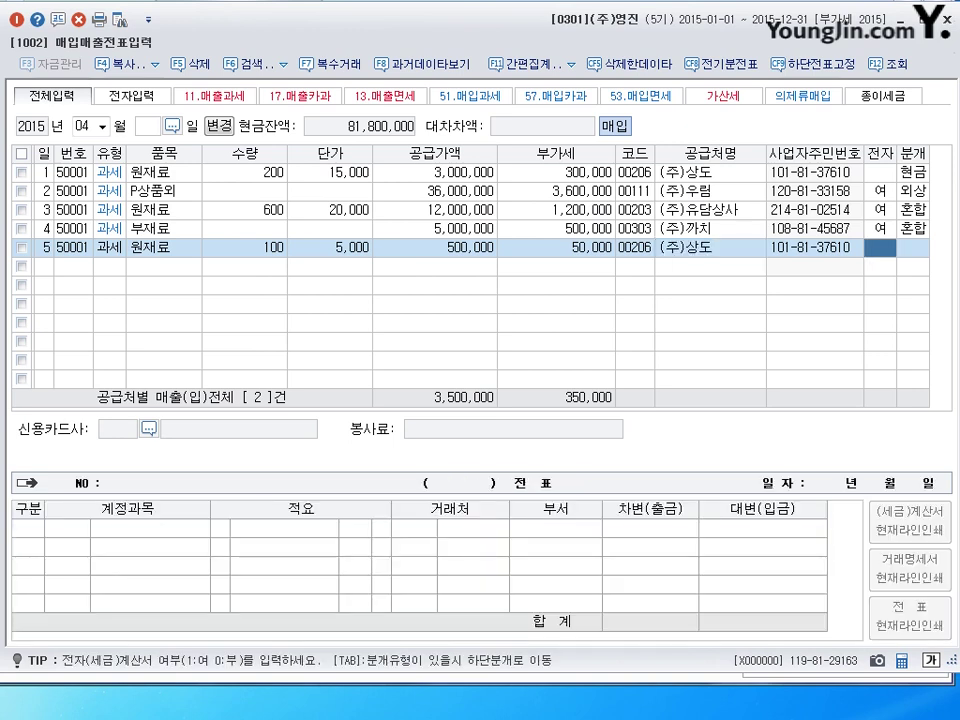
type("1")
key("Return")
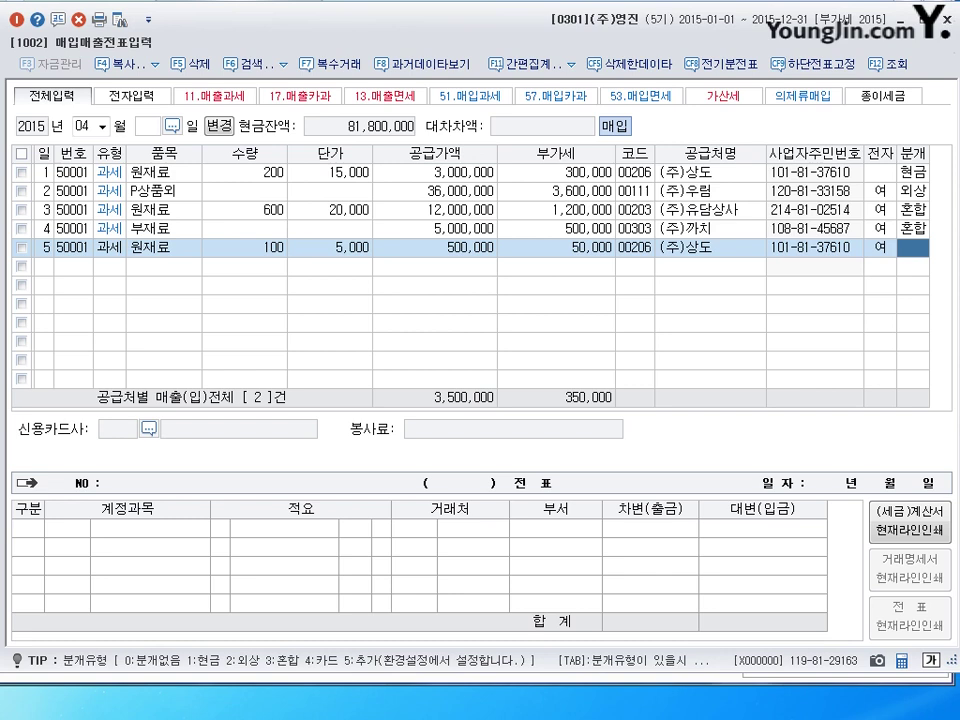
type("3")
key("Return")
key("Return")
key("Return")
key("Return")
key("Return")
key("Return")
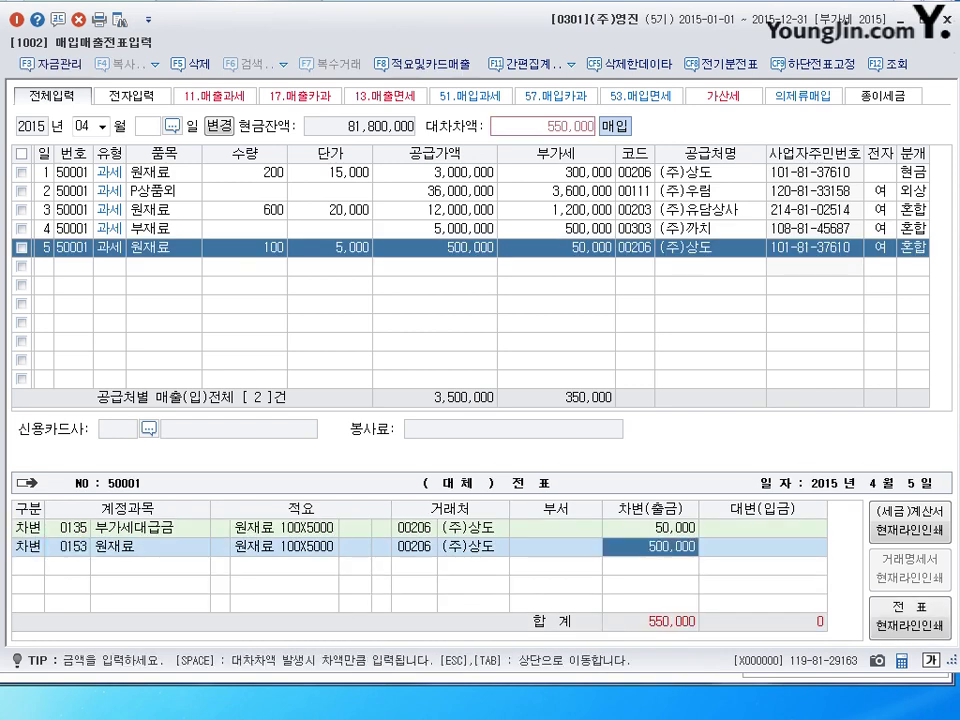
type("4")
key("Return")
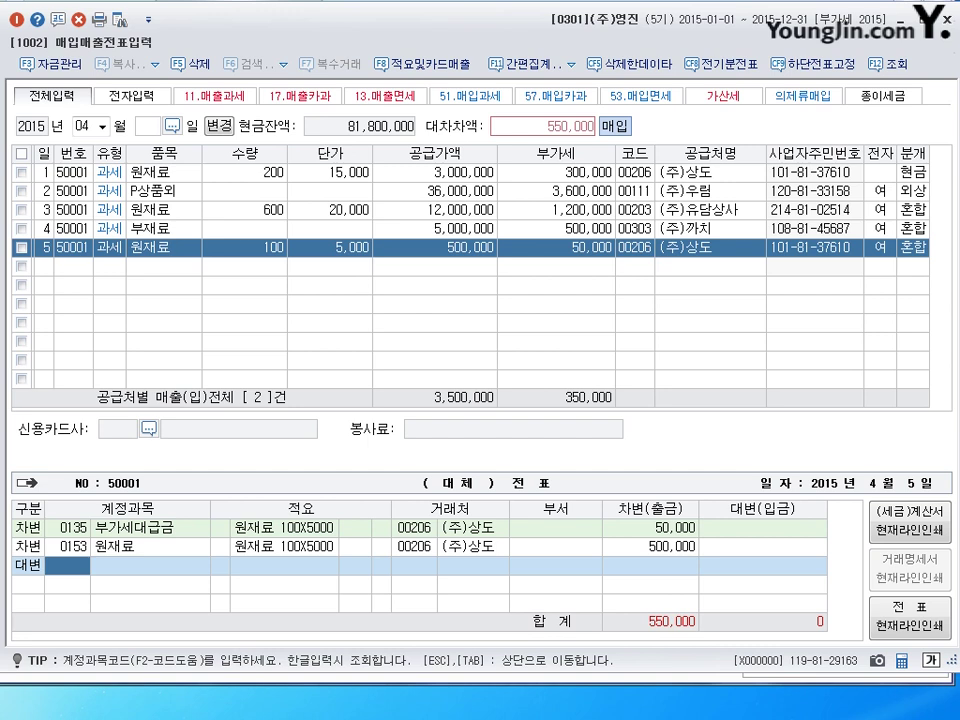
Credit 0110 받을어음 350,000 with (주)유담상사 as the note's vendor.
type("110")
key("Return")
key("Return")
key("Return")
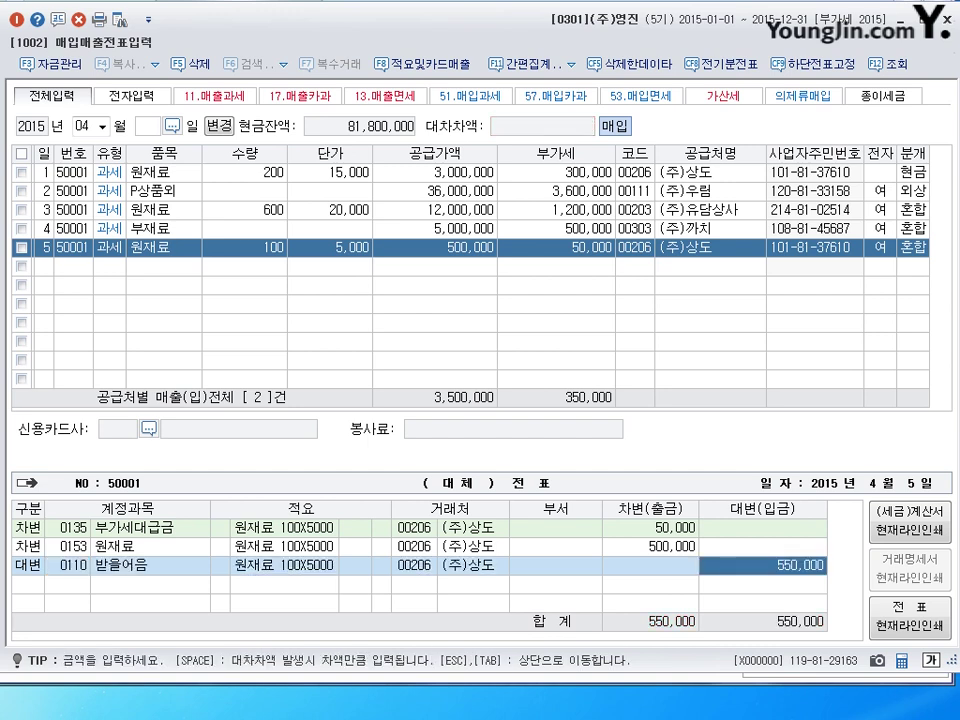
type("350000")
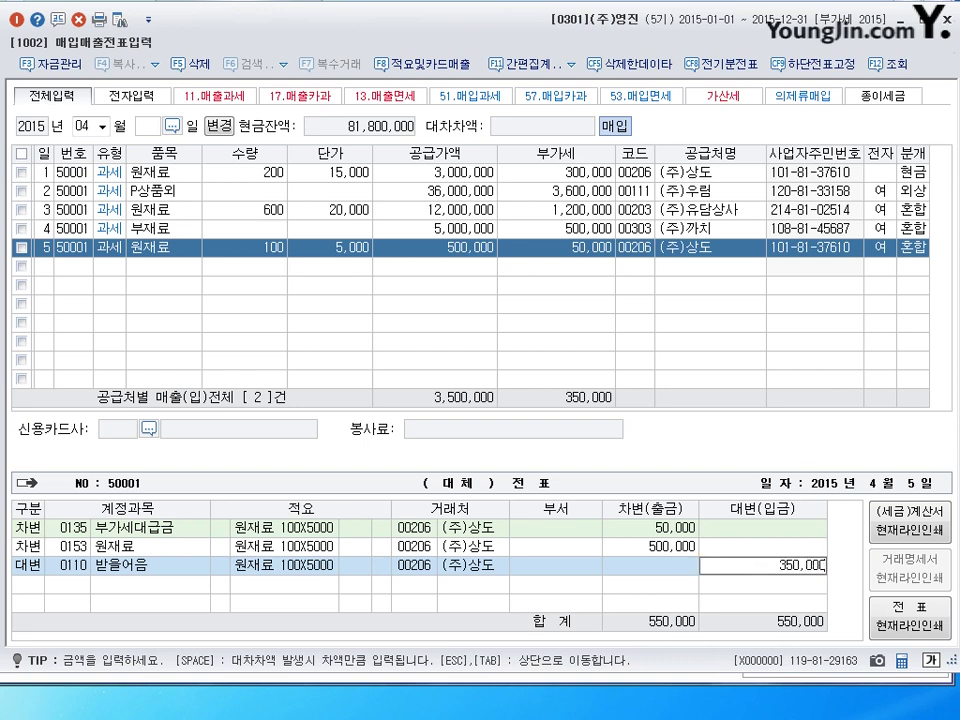
key("Return")
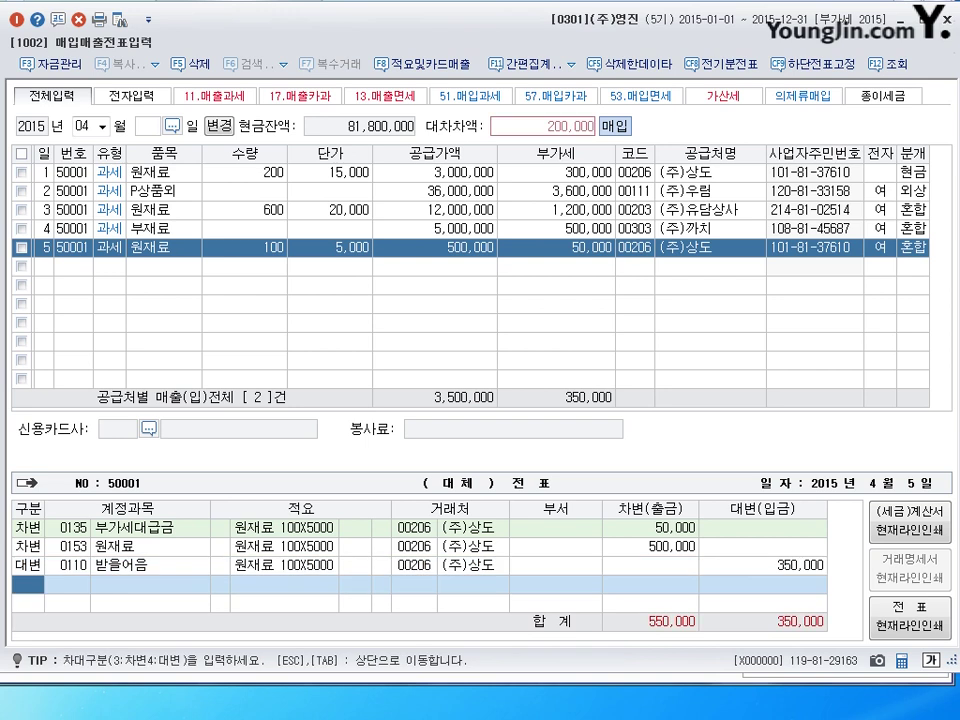
left_click(426, 567)
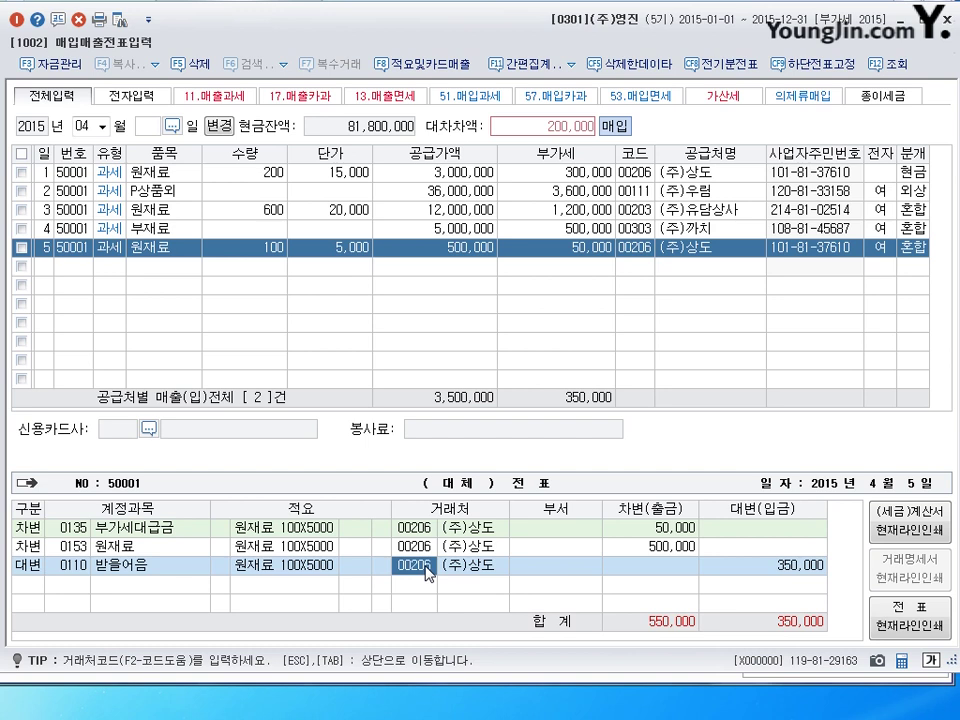
type("ㅇㅠ대ㅁ")
key("Return")
key("Return")
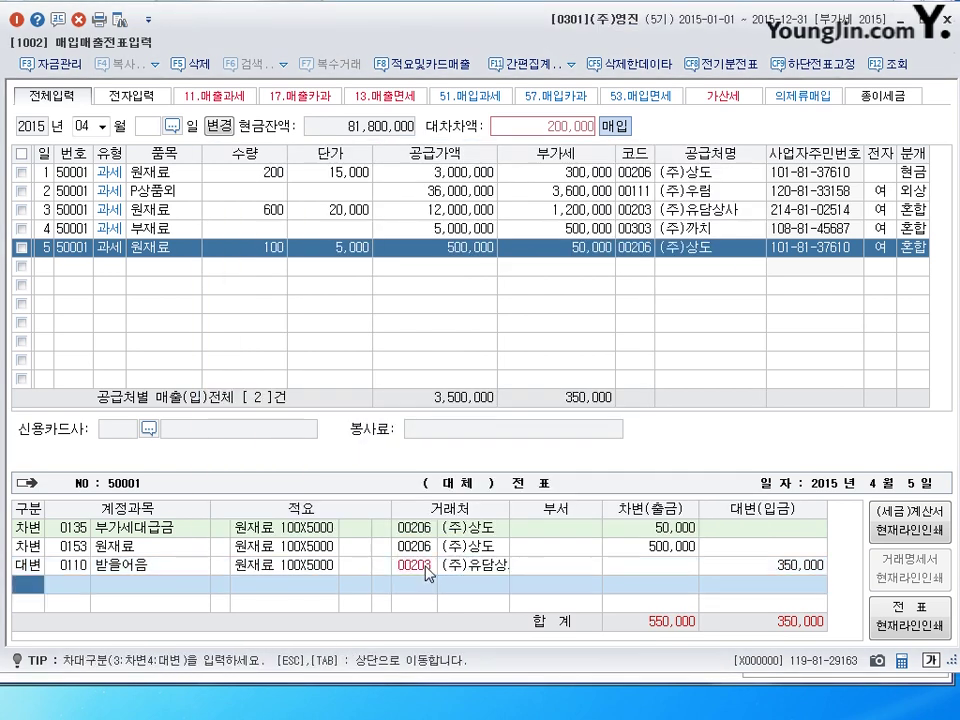
type("4")
Credit the remaining 200,000 to 0251 외상매입금, save, and date the next row the 6th.
key("Return")
type("0251")
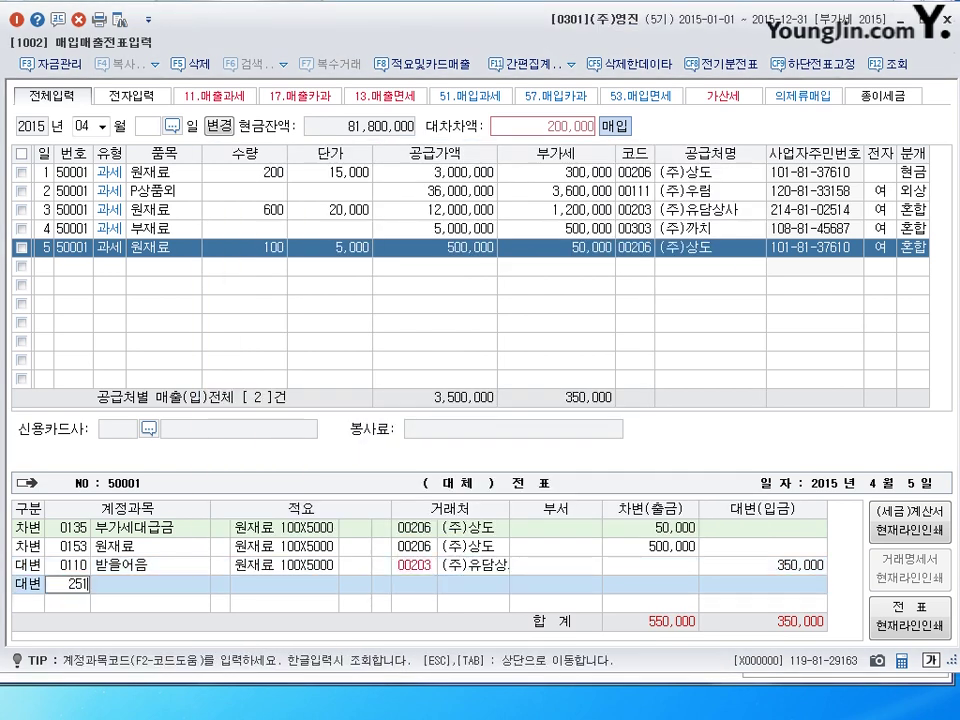
key("Return")
key("Return")
key("Return")
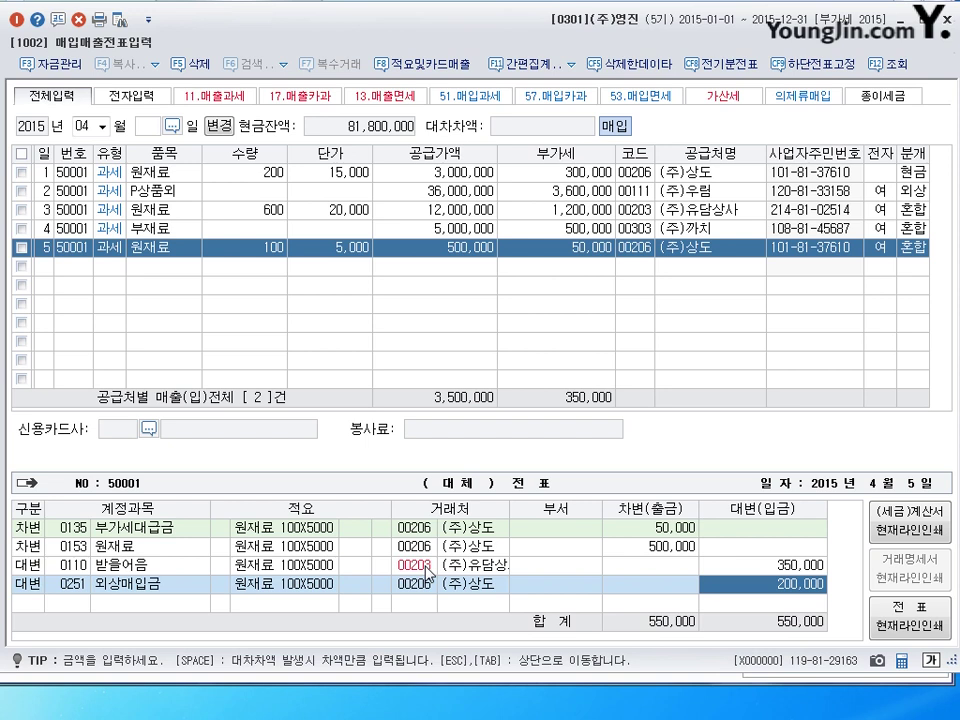
key("Return")
type("6")
key("Return")
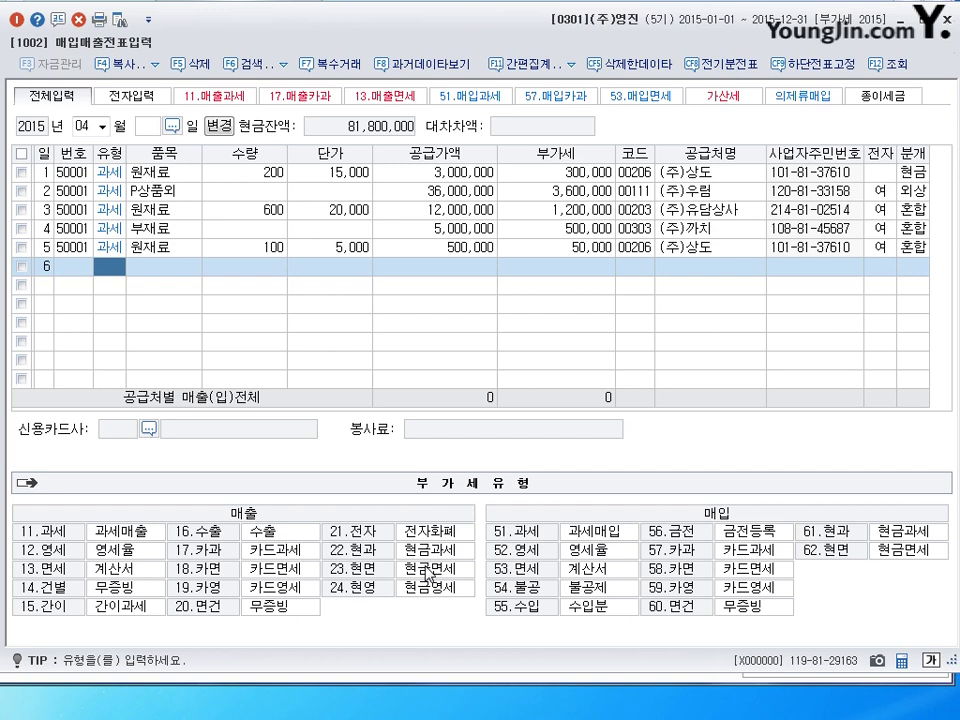
Enter row 6 as a 51 taxable 원재료 purchase: 2,000,000 supply, 200,000 VAT.
type("51")
key("Return")
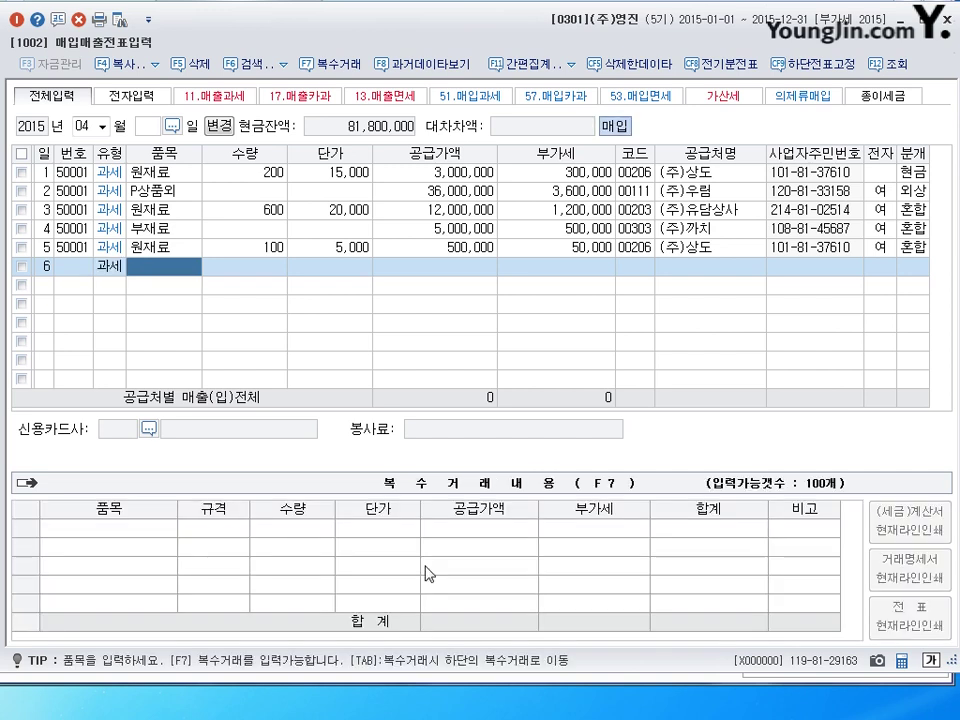
type("원재료")
key("Return")
key("Return")
key("Return")
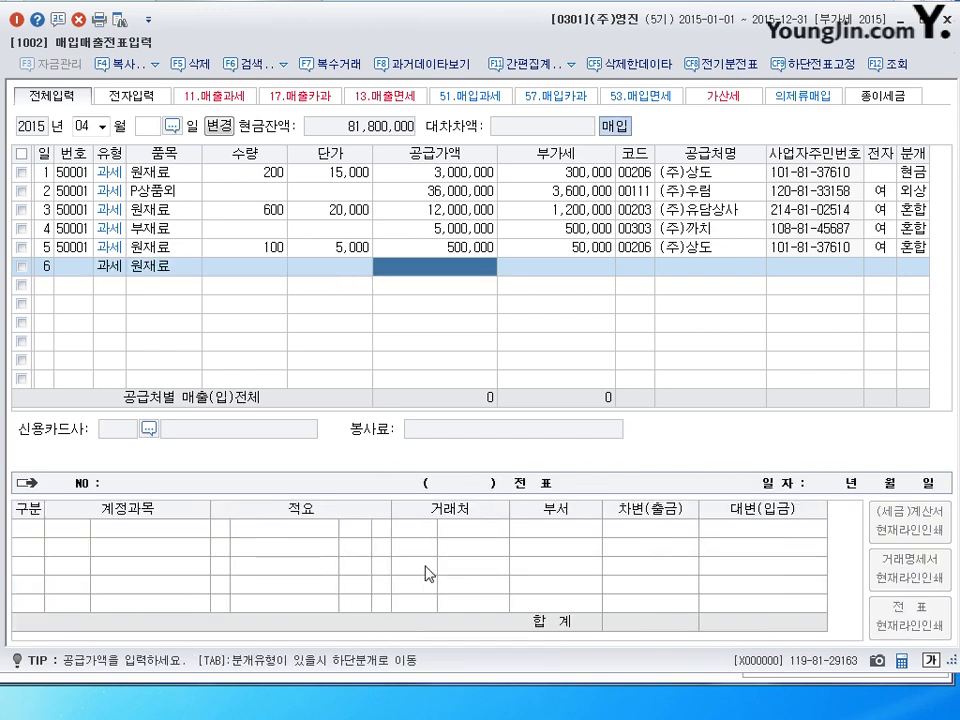
type("2000000")
key("Return")
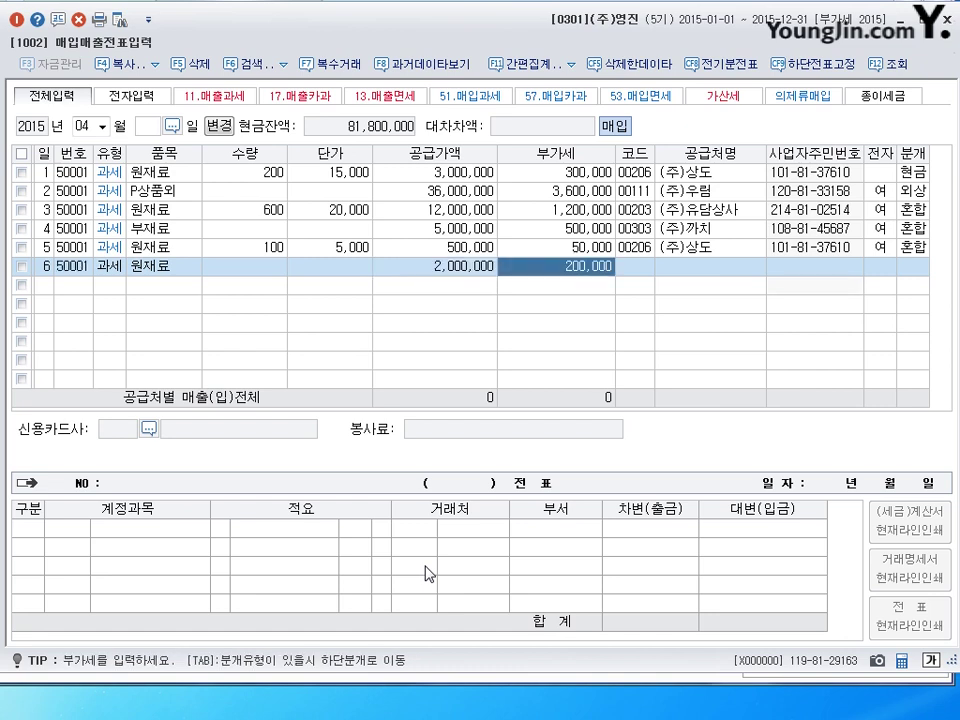
key("Return")
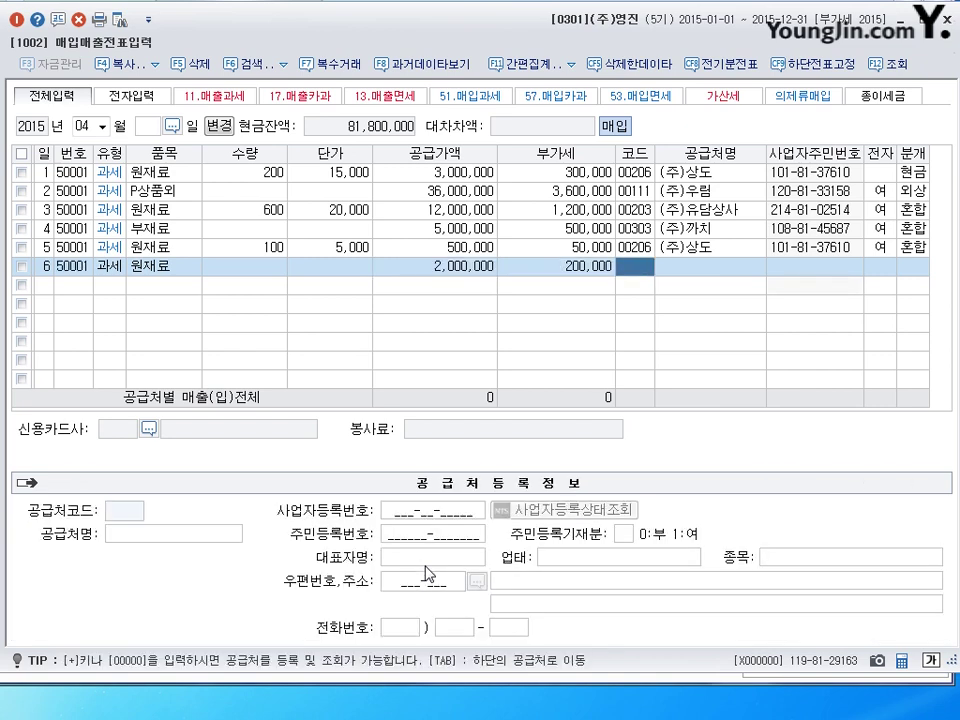
Select (주)까마귀, mark electronic 혼합, credit 0252 지급어음, save, and date the next row the 7th.
type("까치")
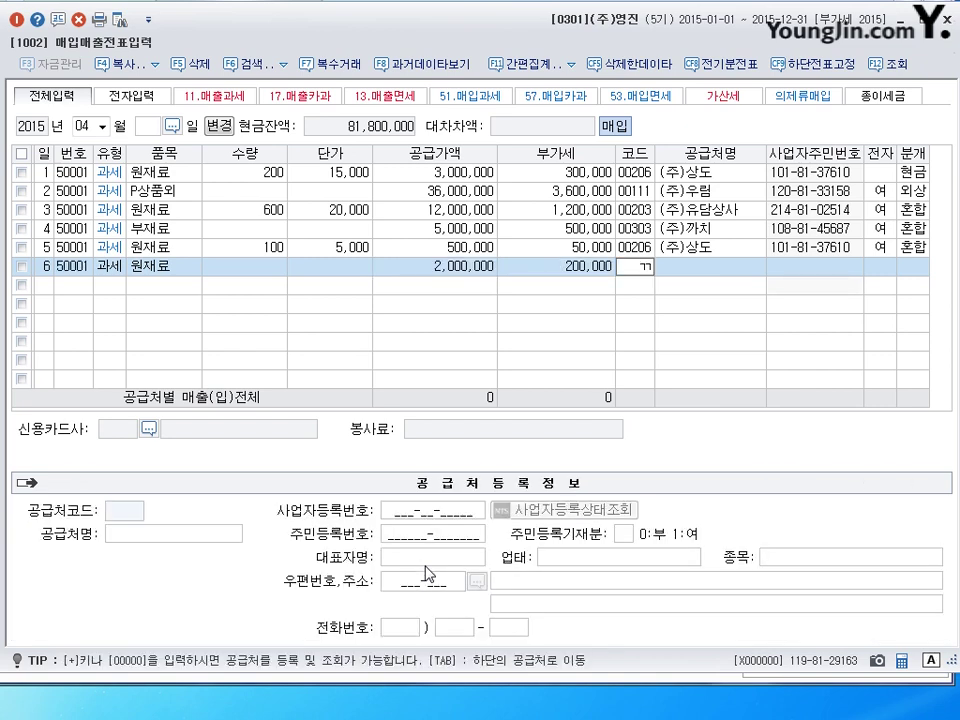
key("Return")
key("Return")
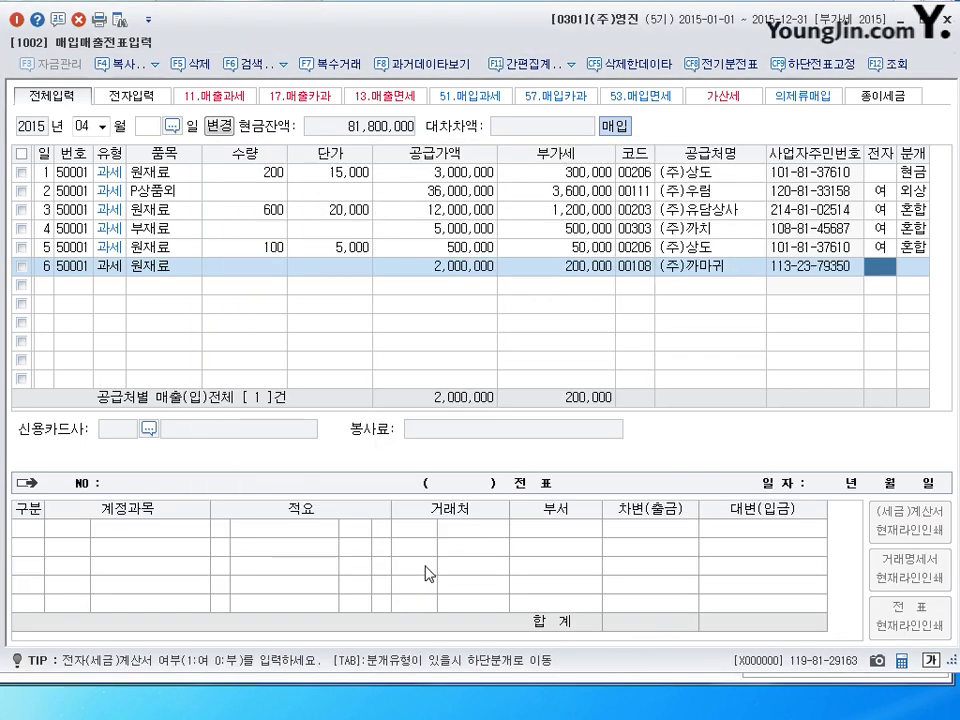
type("1")
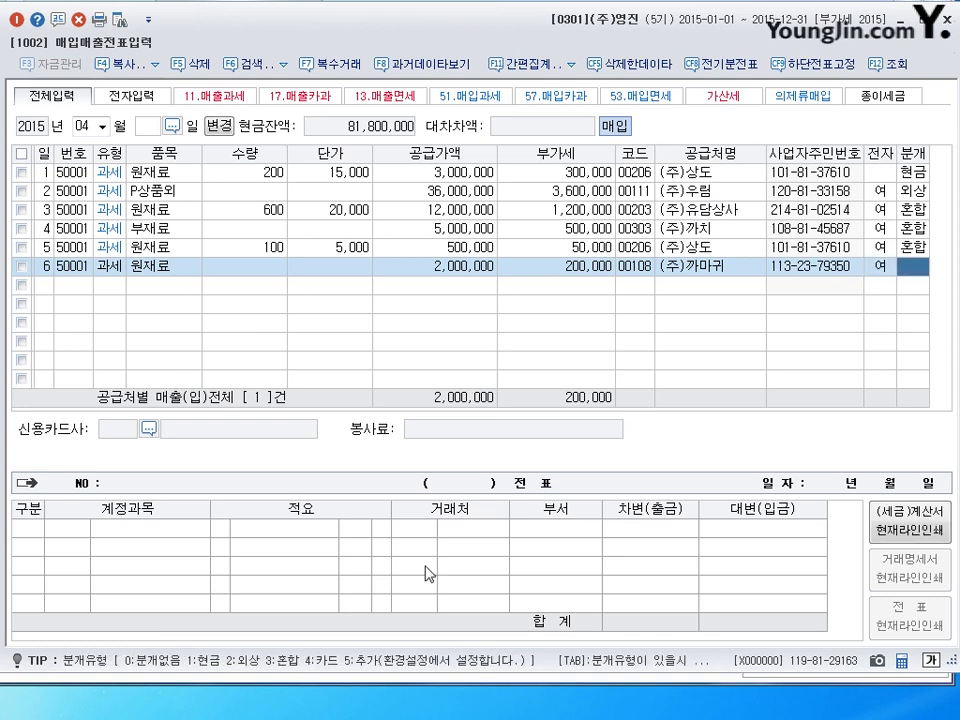
type("3")
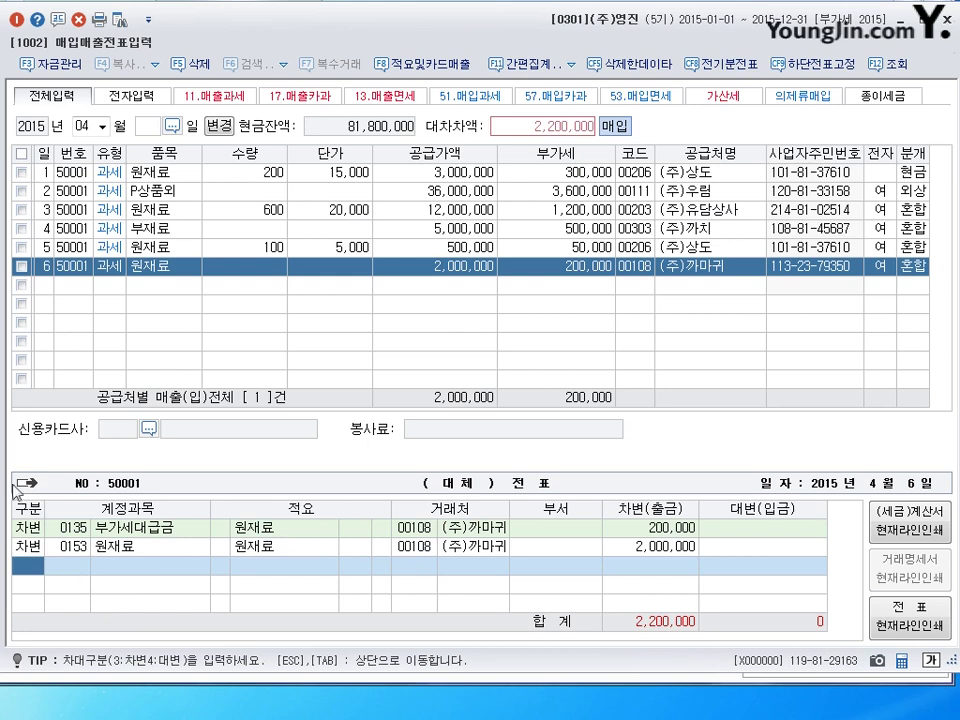
type("4252")
key("Return")
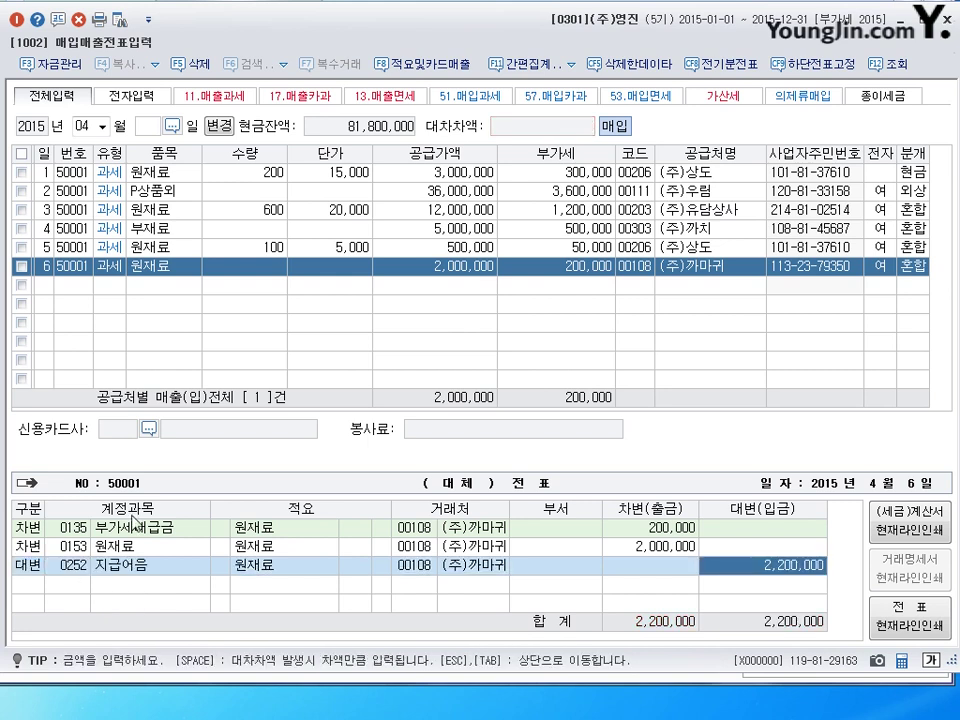
key("Return")
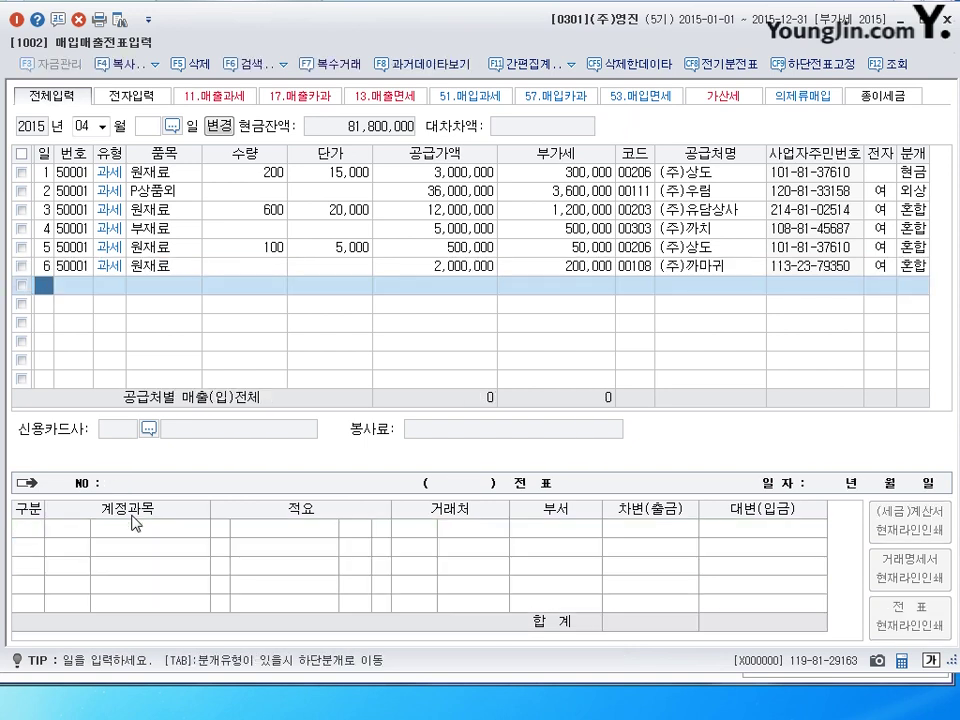
type("7")
key("Return")
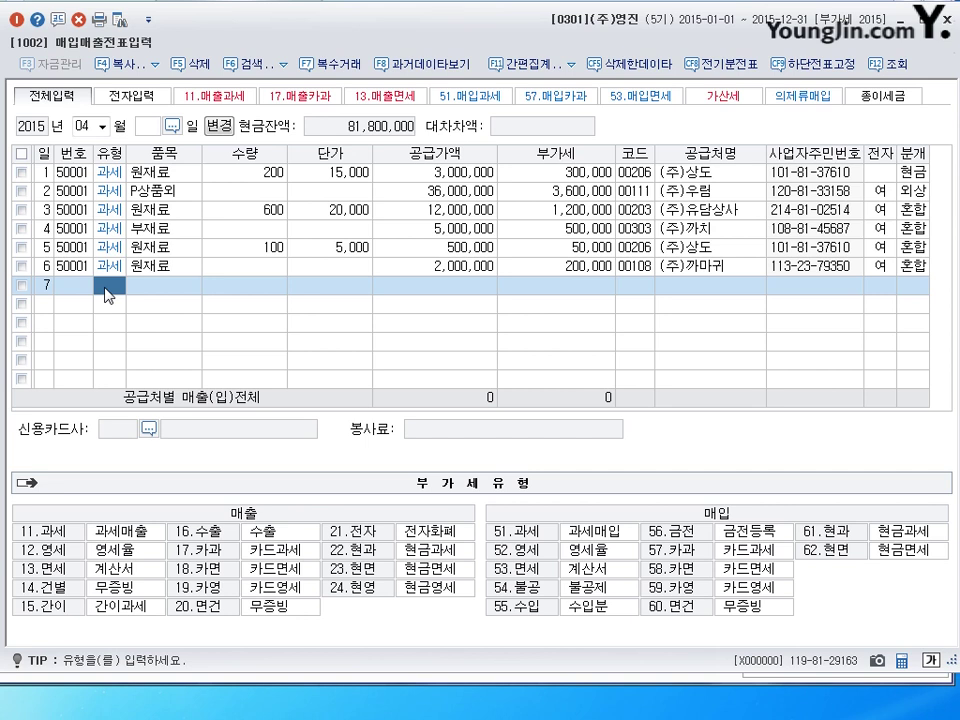
Enter row 7 as a 51 taxable 엘리베이터 purchase with 50,000,000 supply and 5,000,000 VAT.
type("51")
key("Return")
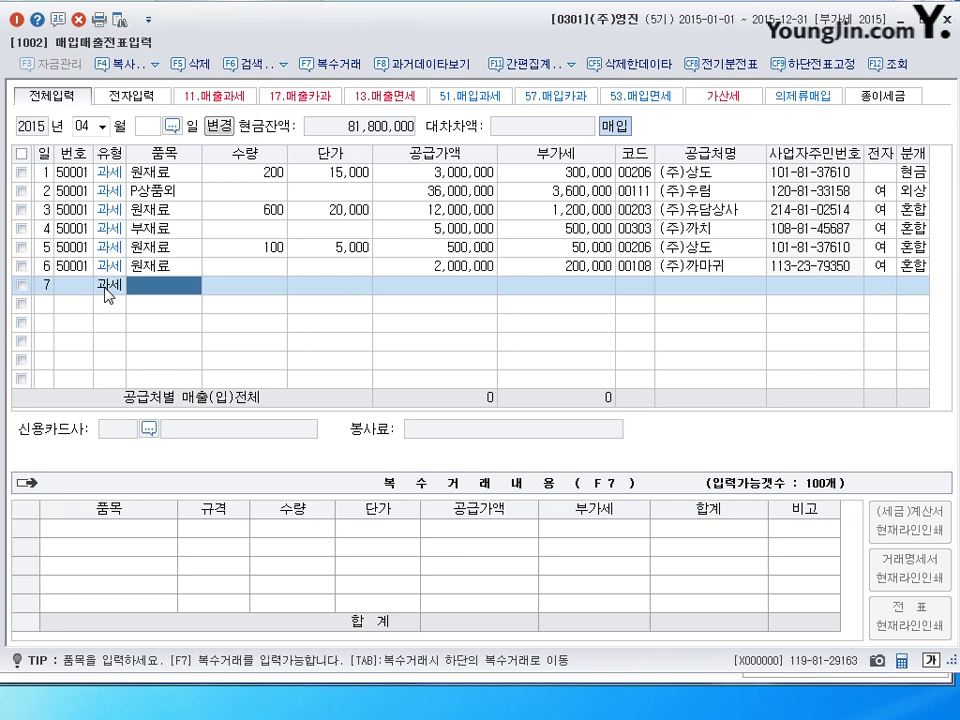
type("엘리베이터")
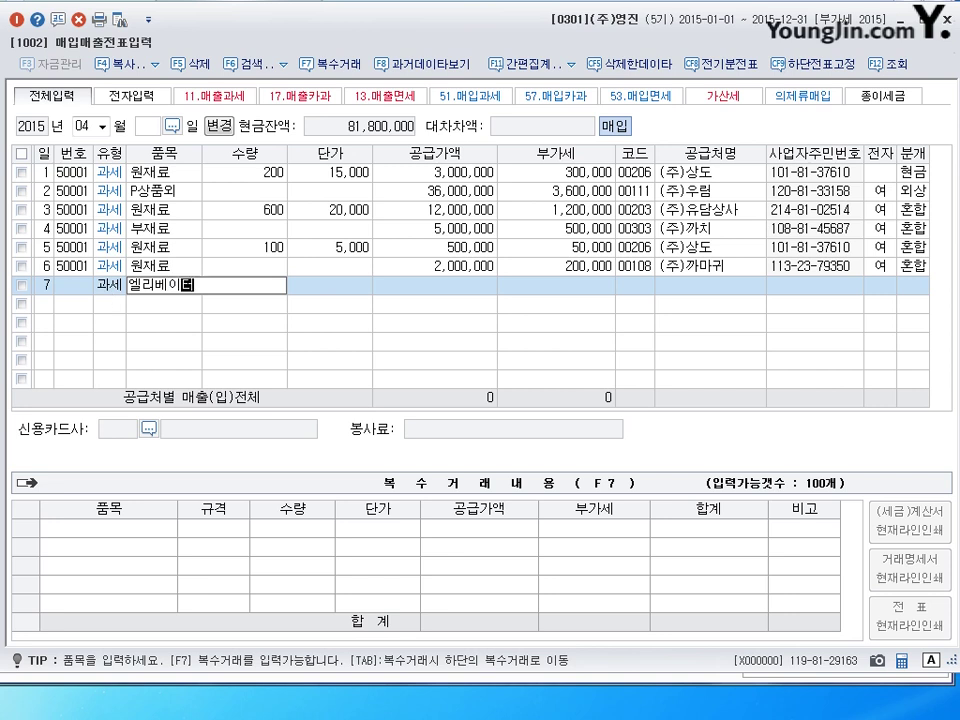
key("Return")
key("Return")
type("5")
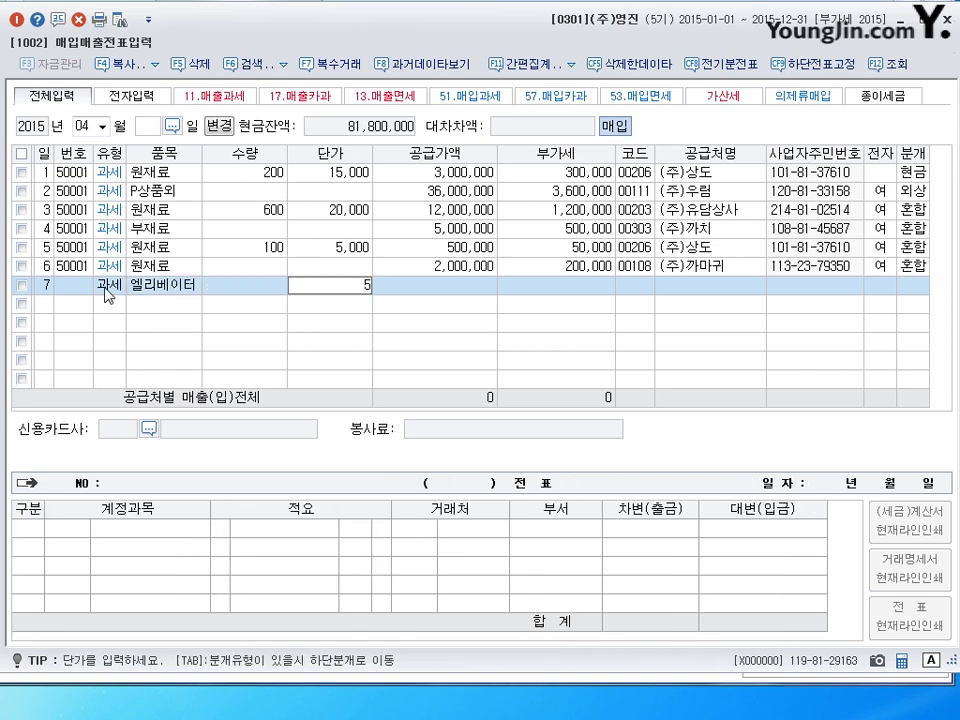
type("0,000,000")
key("Return")
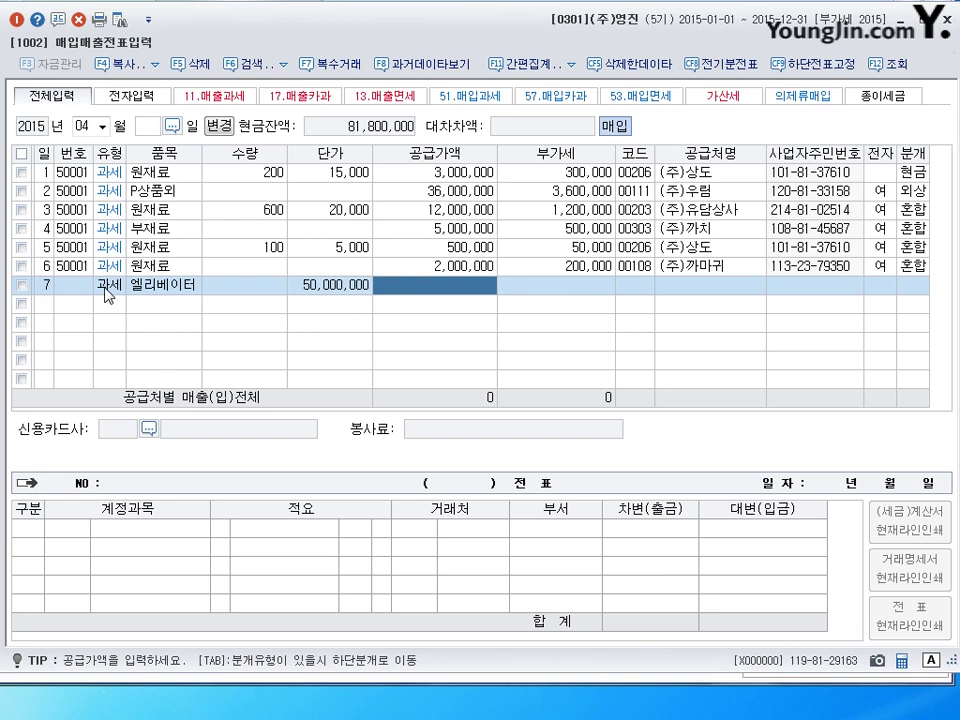
key("Delete")
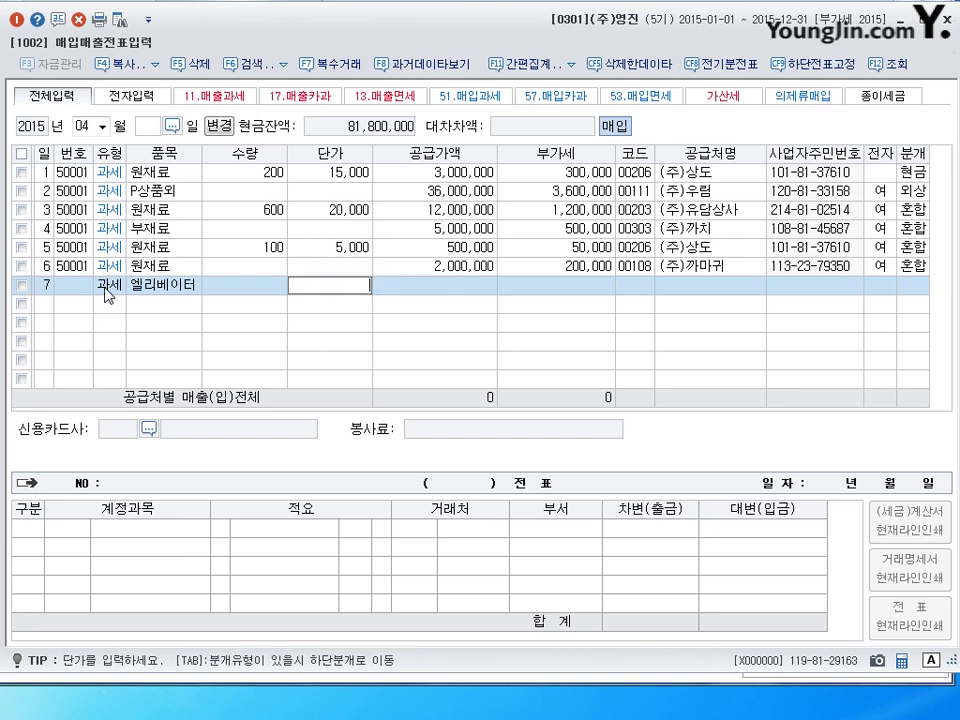
type("50,000,000")
key("Return")
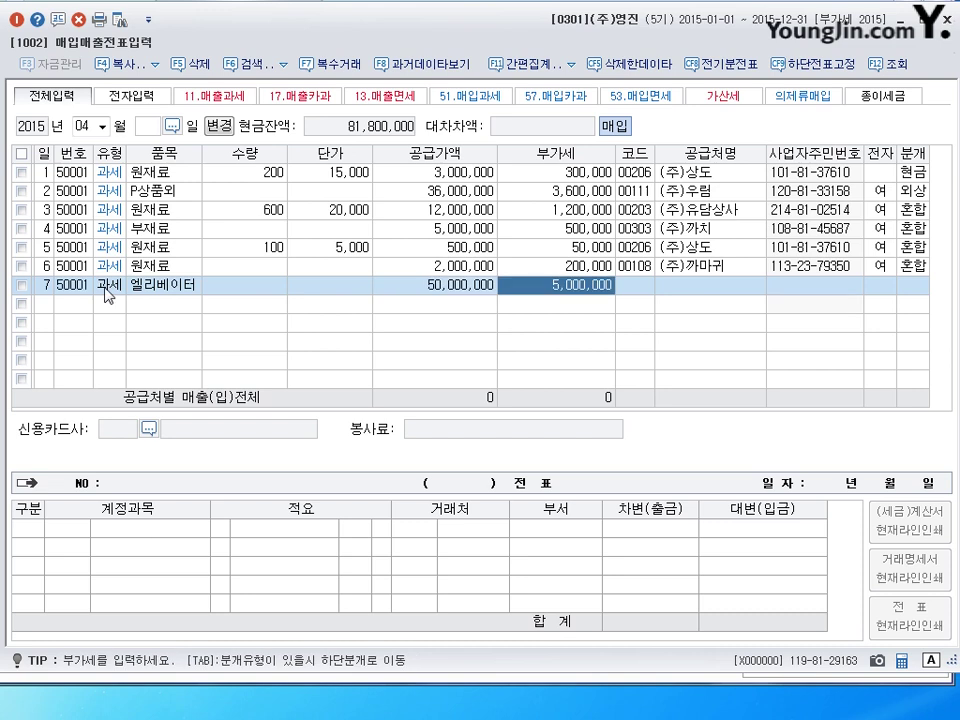
key("Return")
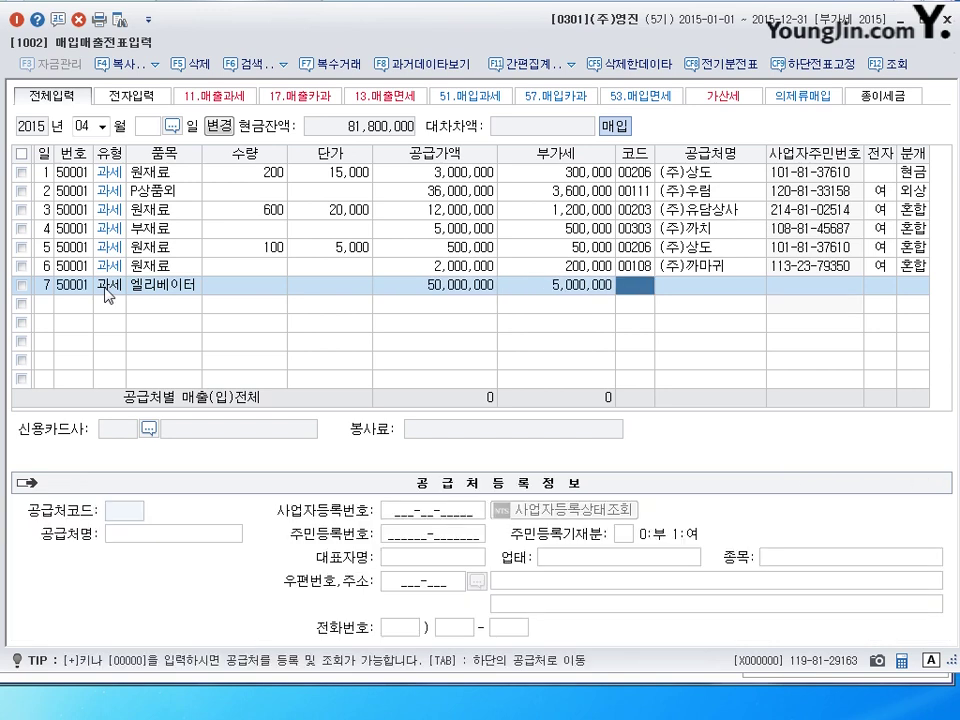
Choose supplier (주)오산공업, mark it electronic (1), and journalize as 혼합 (3).
type("오산")
key("Return")
key("Return")
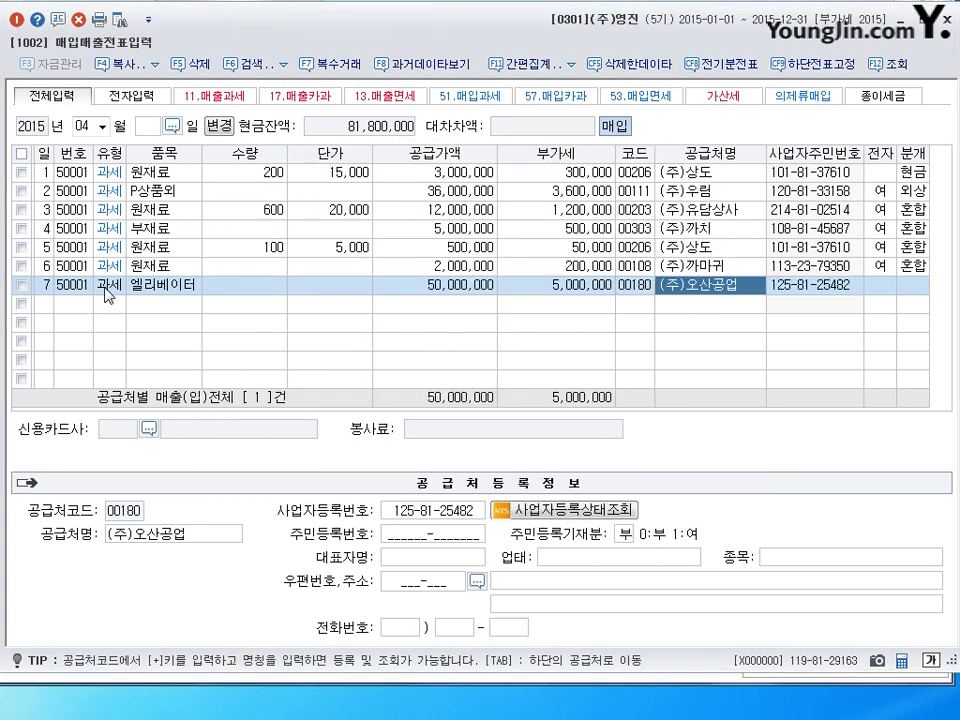
key("Return")
type("1")
key("Return")
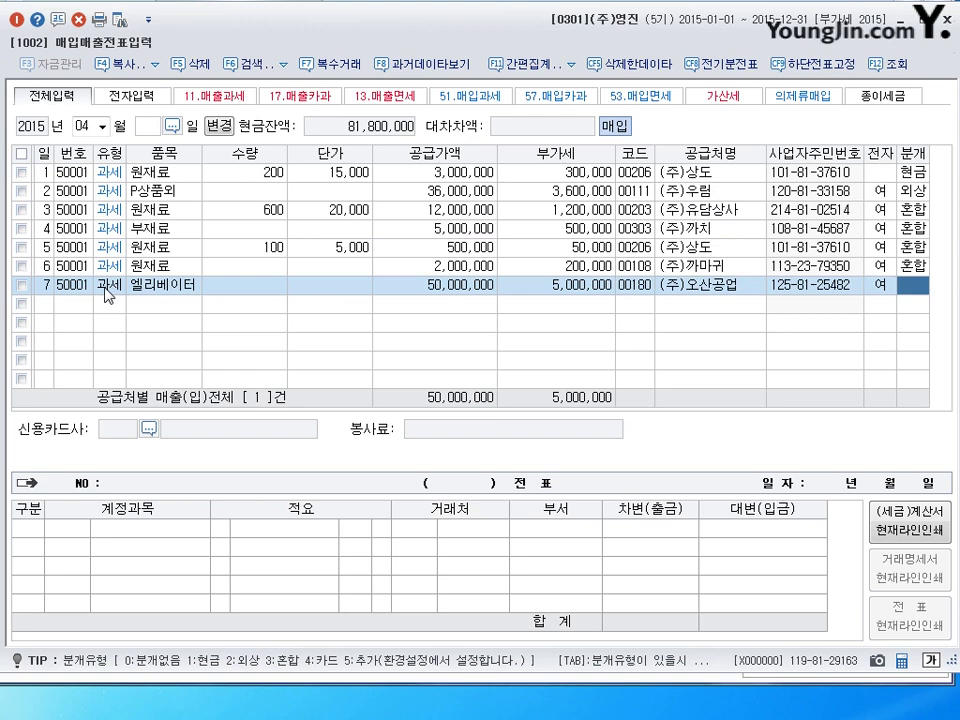
type("3")
key("Return")
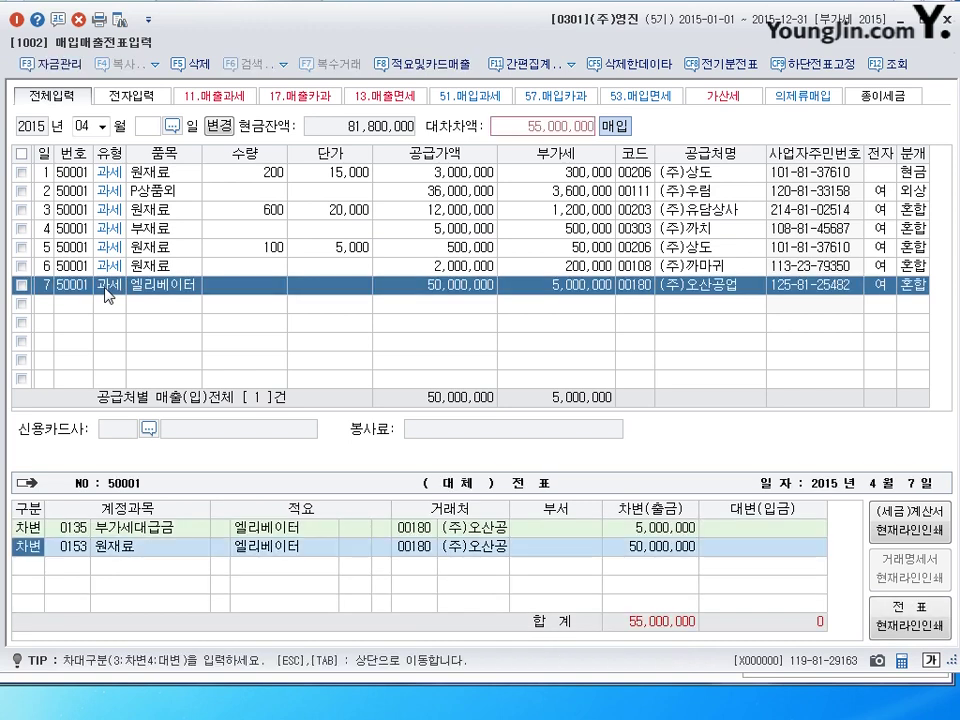
Debit the elevator to 0202 건물 50,000,000, credit 0253 미지급금 55,000,000, and save the voucher.
type("202")
key("Return")
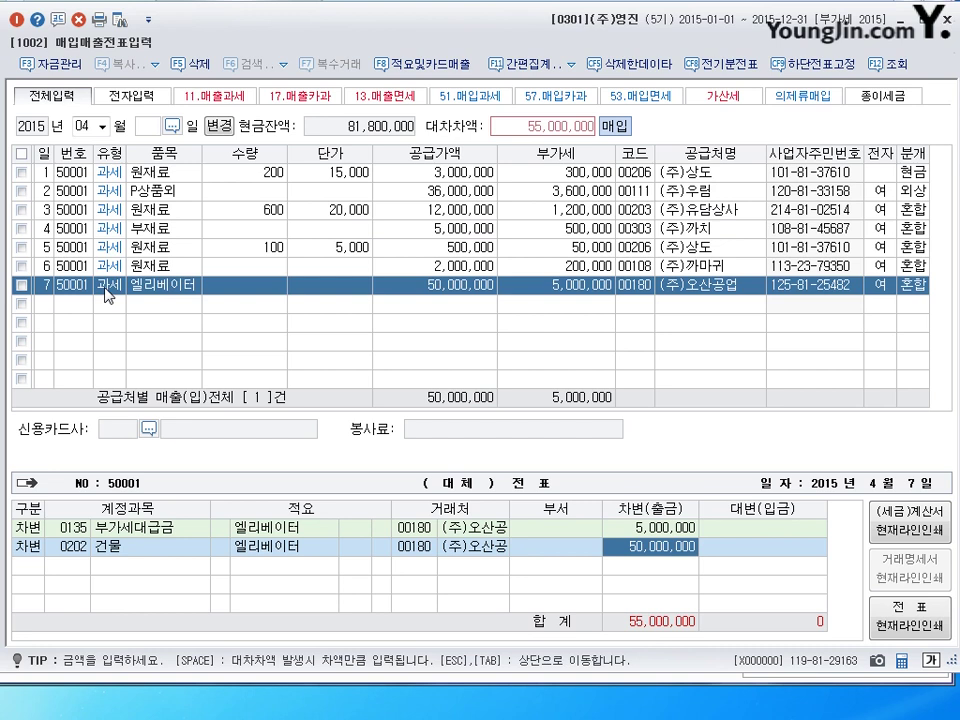
key("Return")
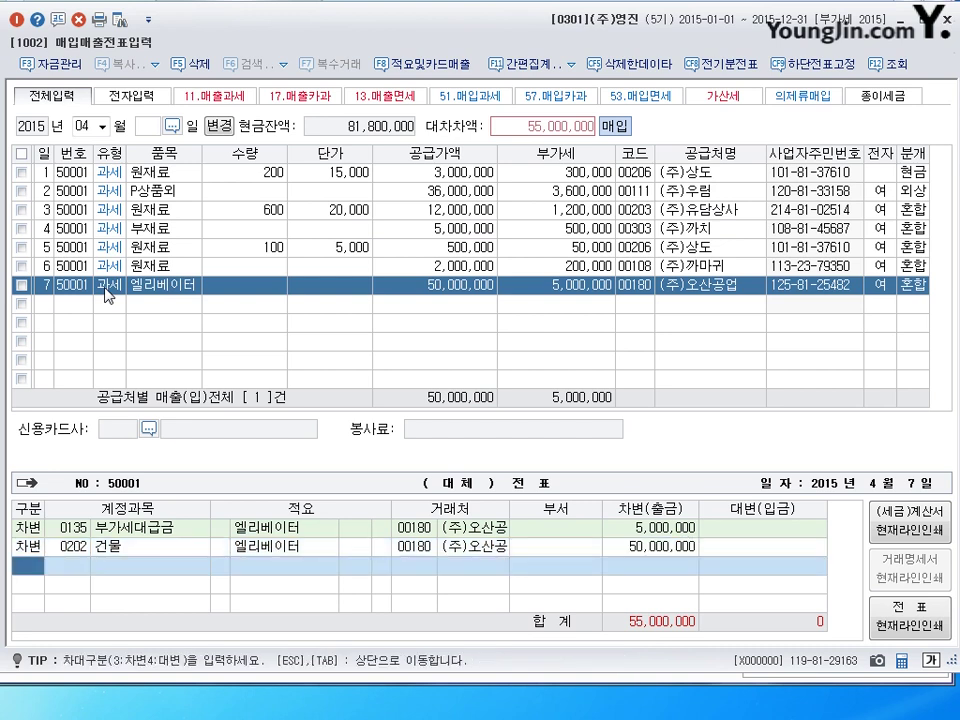
type("4253")
key("Return")
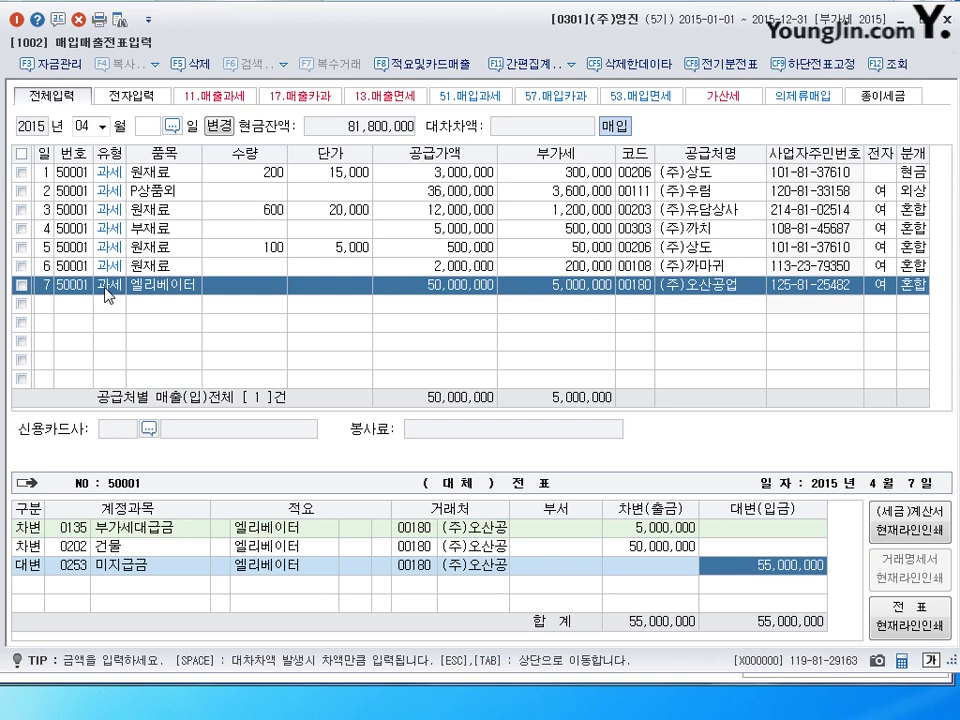
left_click(73, 547)
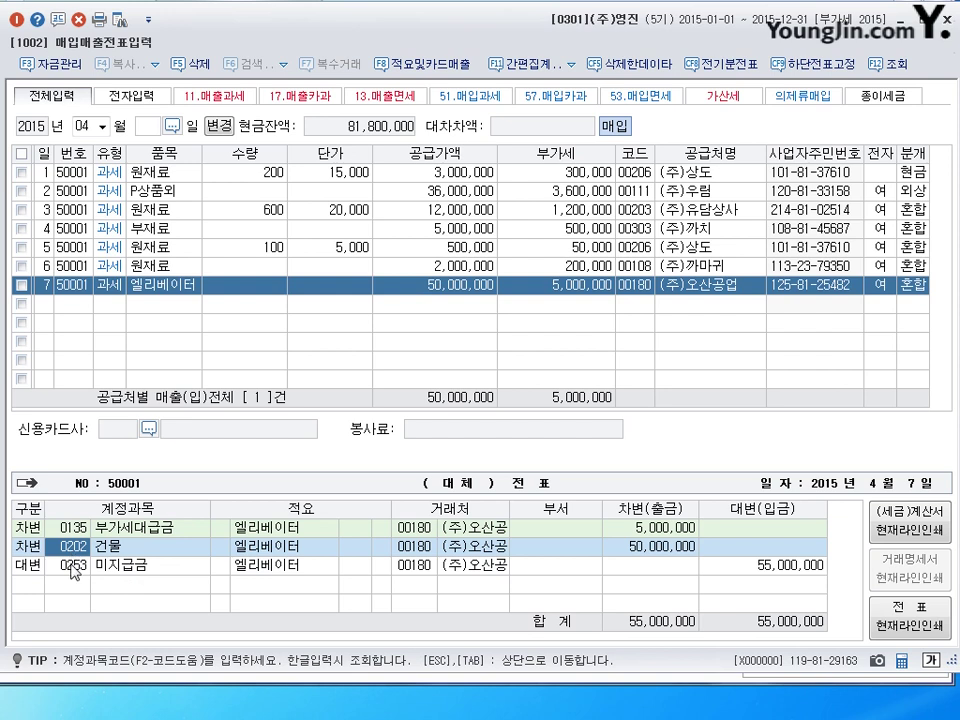
left_click(73, 566)
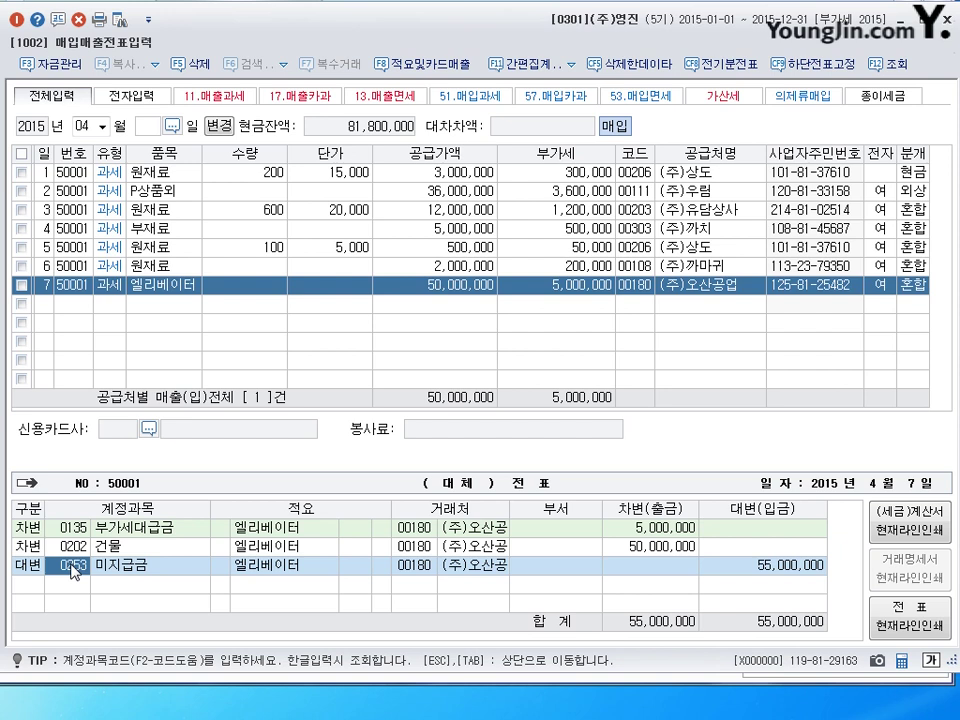
key("Return")
key("Return")
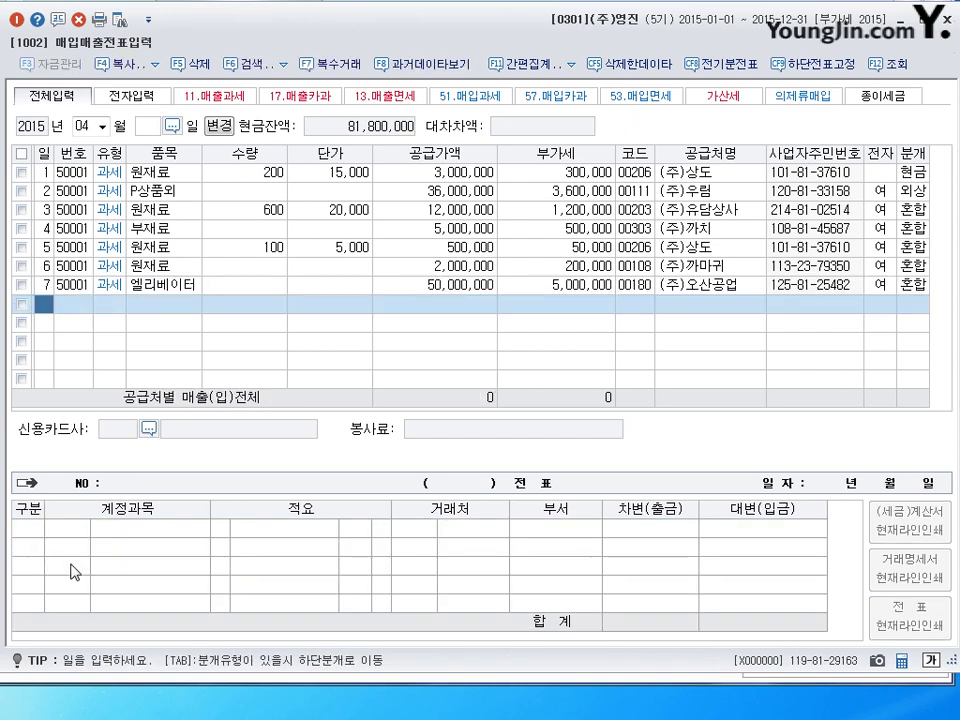
Start April row 8 dated the 8th.
type("8")
key("Return")
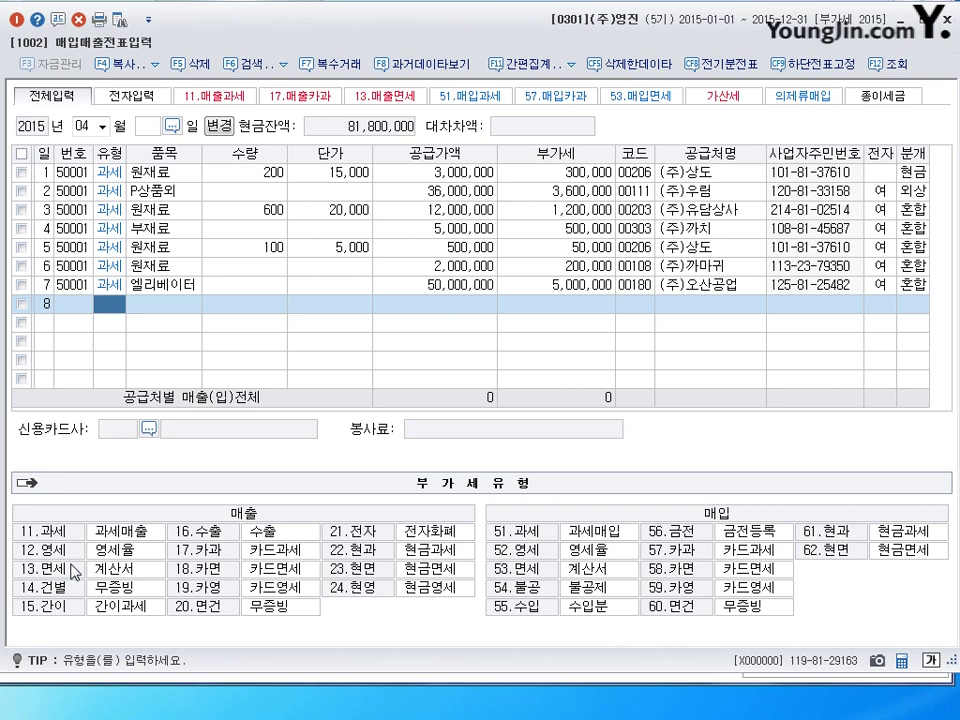
Enter row 8 as a type 51 트럭 purchase of 10,000,000, then enter 현대 as the supplier search.
type("51")
key("Return")
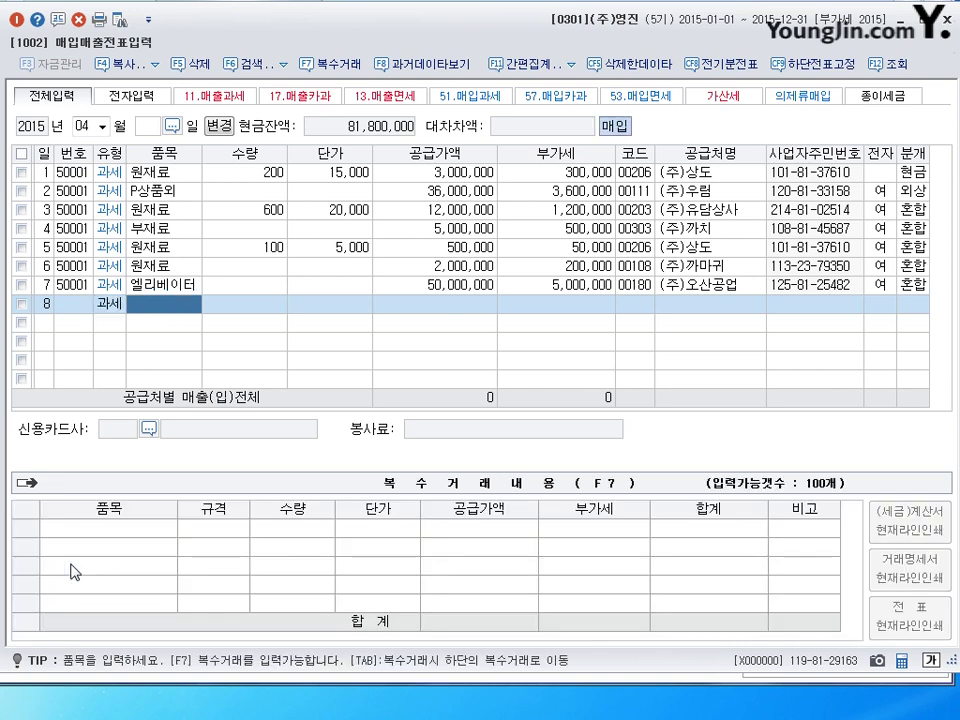
type("틀")
type("럭")
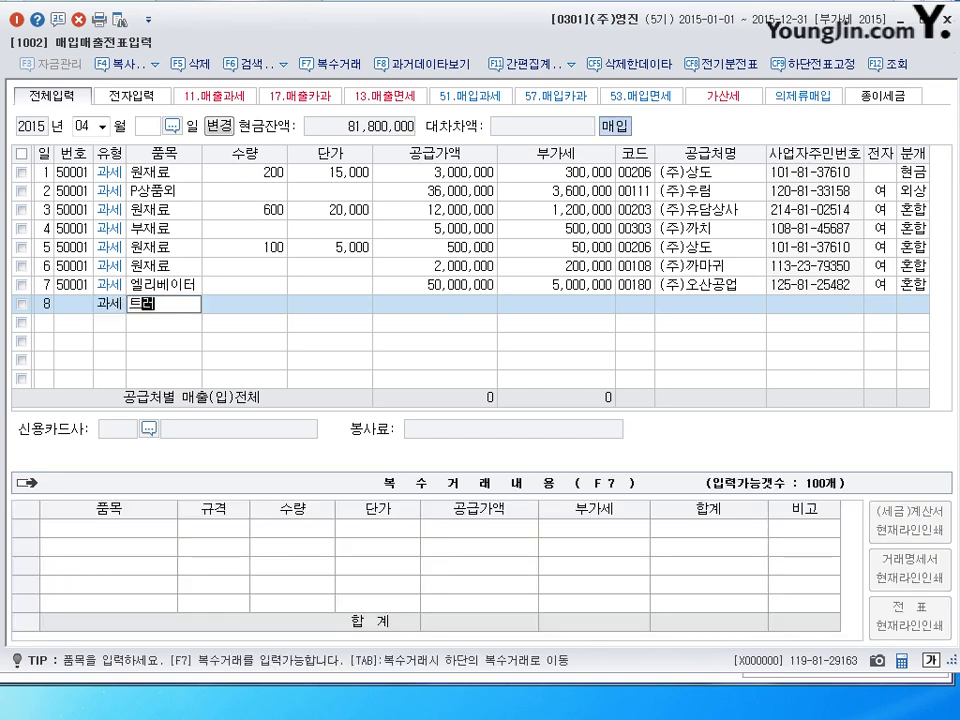
key("Return")
key("Return")
key("Return")
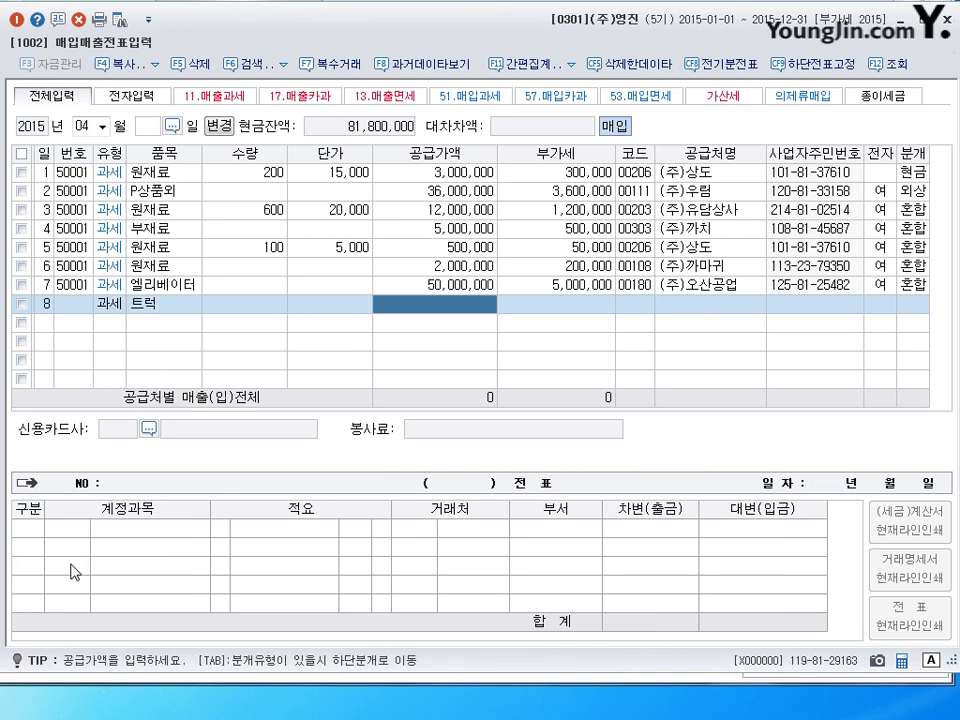
type("10,000,000")
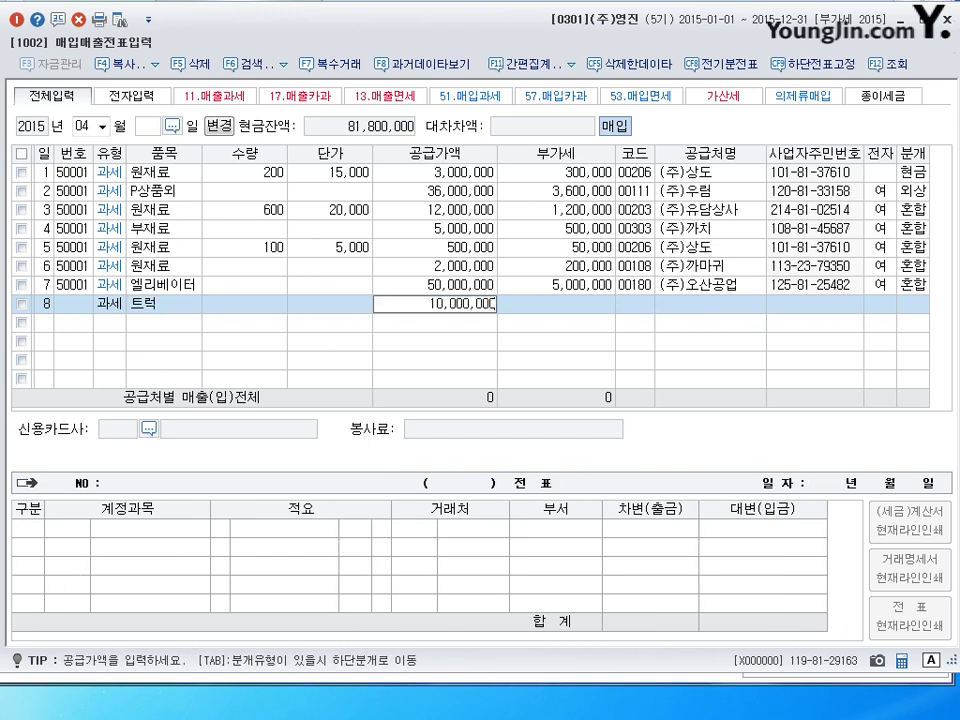
key("Return")
key("Return")
type("현")
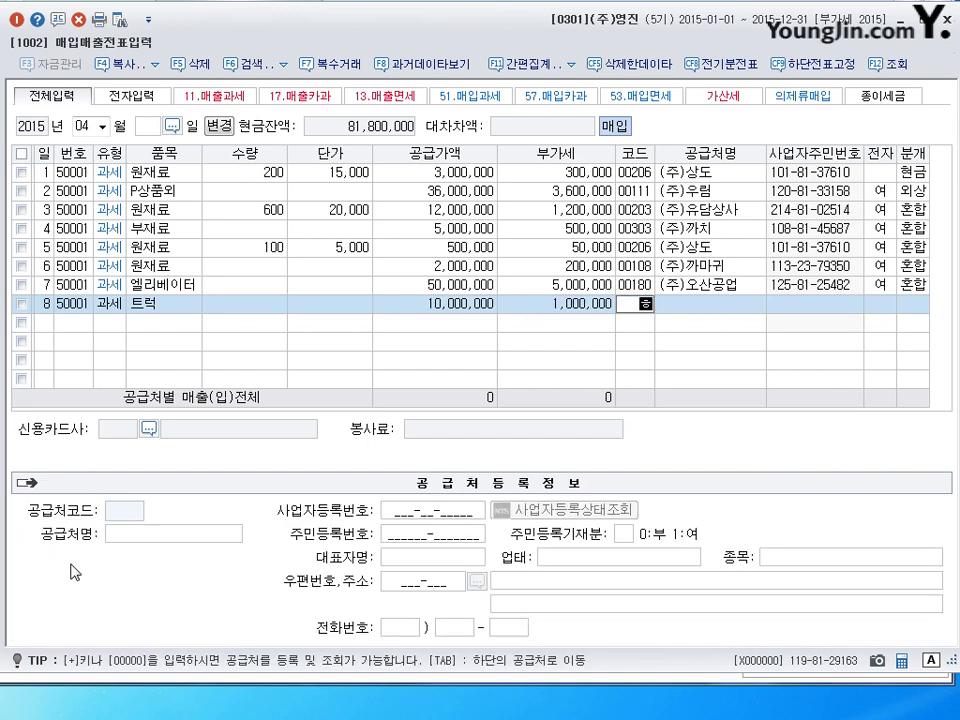
type("대")
Select 현대자동차, set 전자 1 and 분개 3, and debit 0208 차량운반구 10,150,000.
key("Return")
key("Return")
type("126")
key("Return")
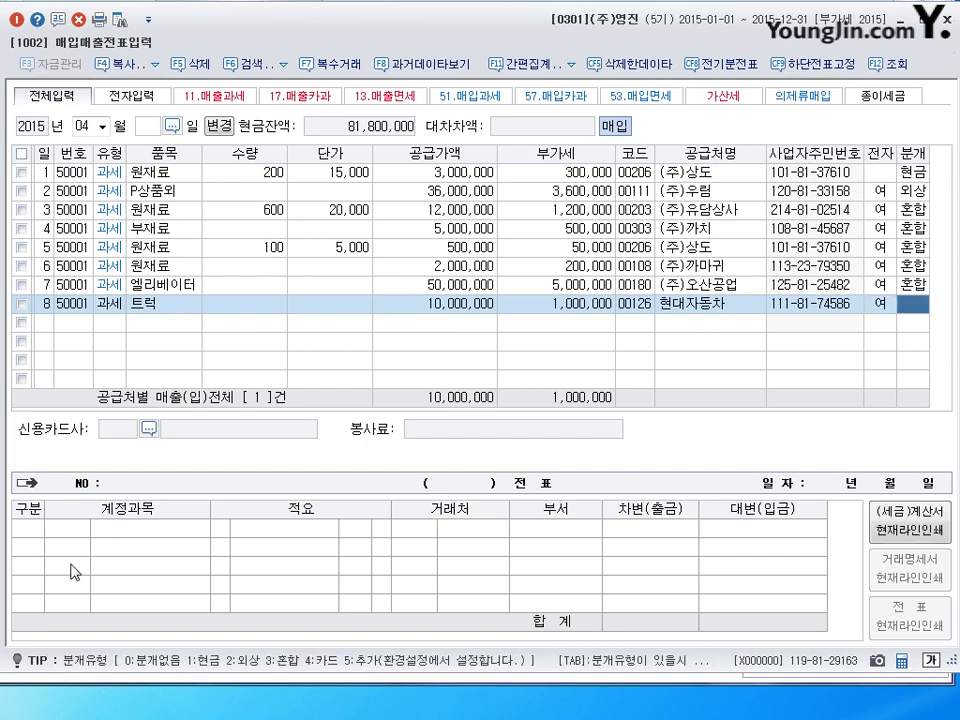
type("3")
key("Return")
key("Return")
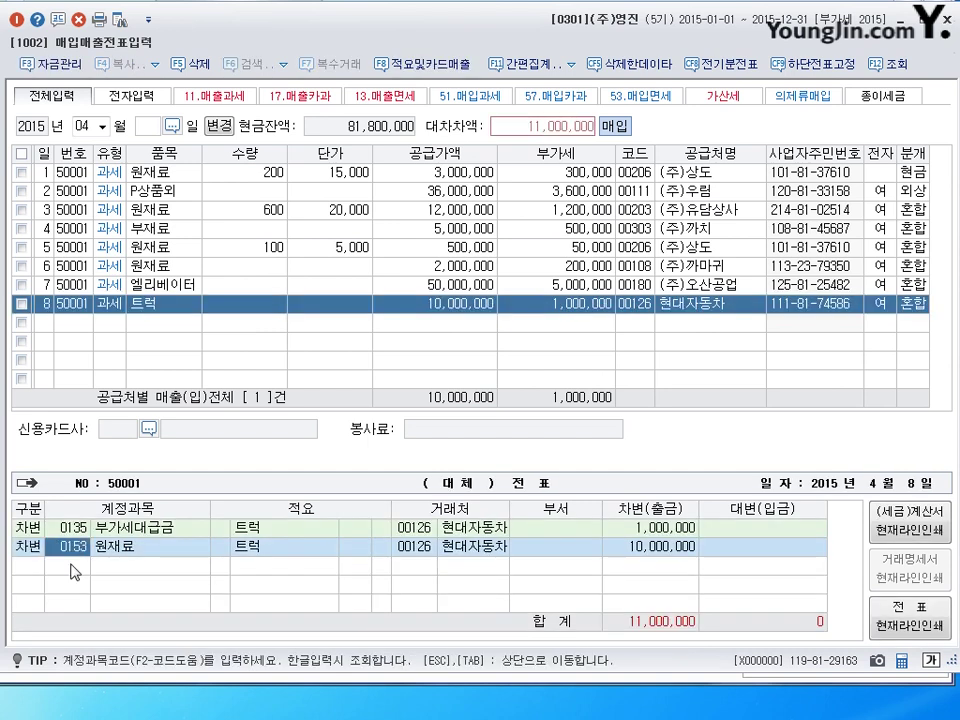
type("208")
key("Return")
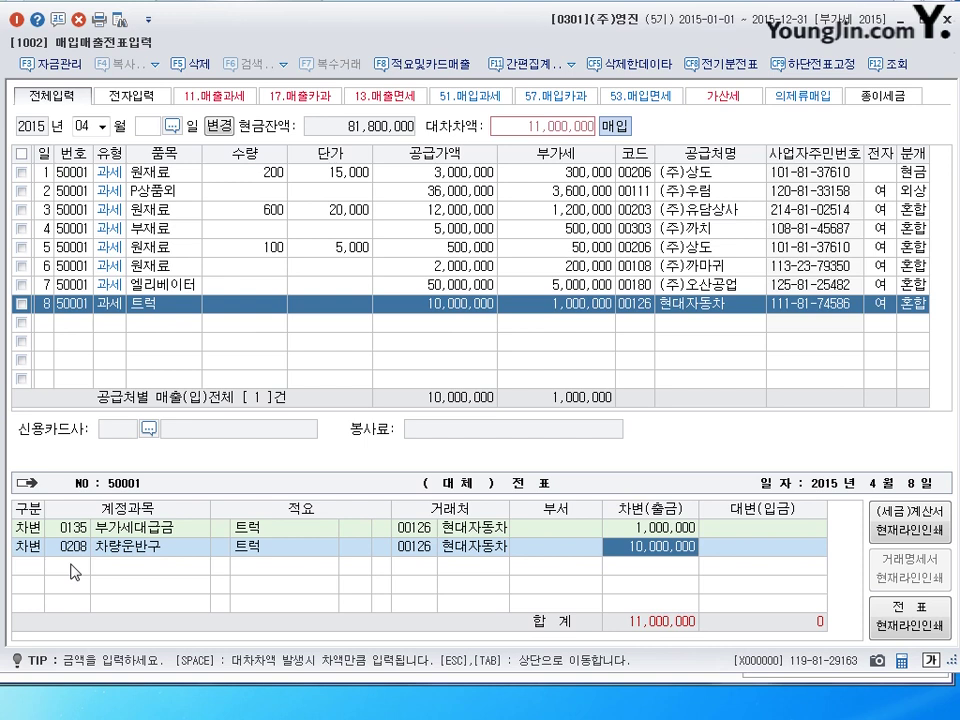
type("10150000")
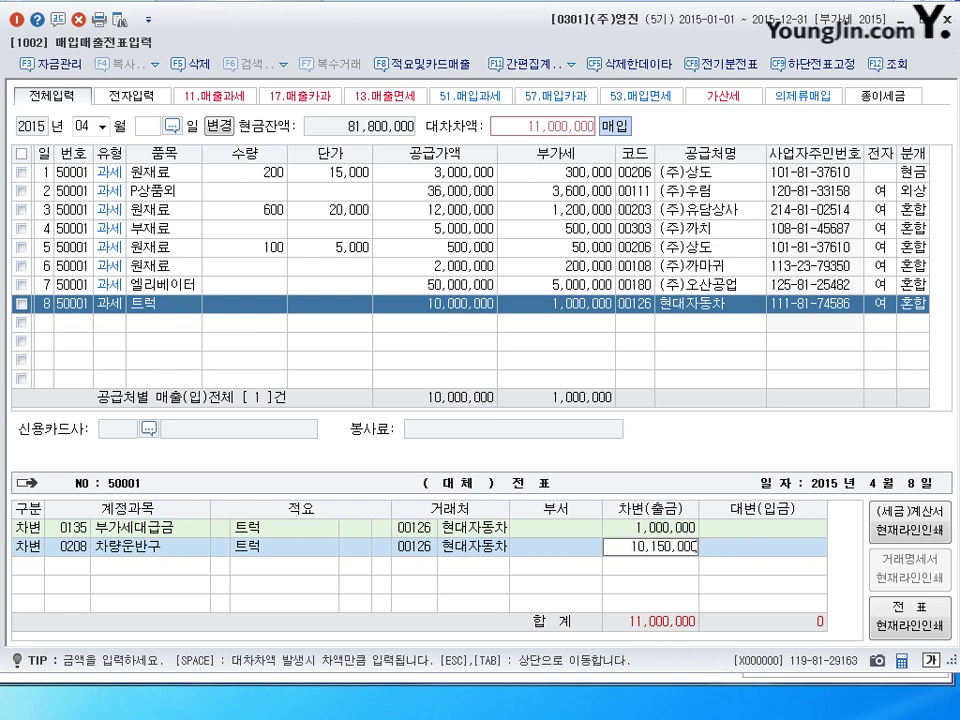
key("Return")
Credit 0253 미지급금 11,000,000 and 0101 현금 150,000, then save the truck voucher.
type("4")
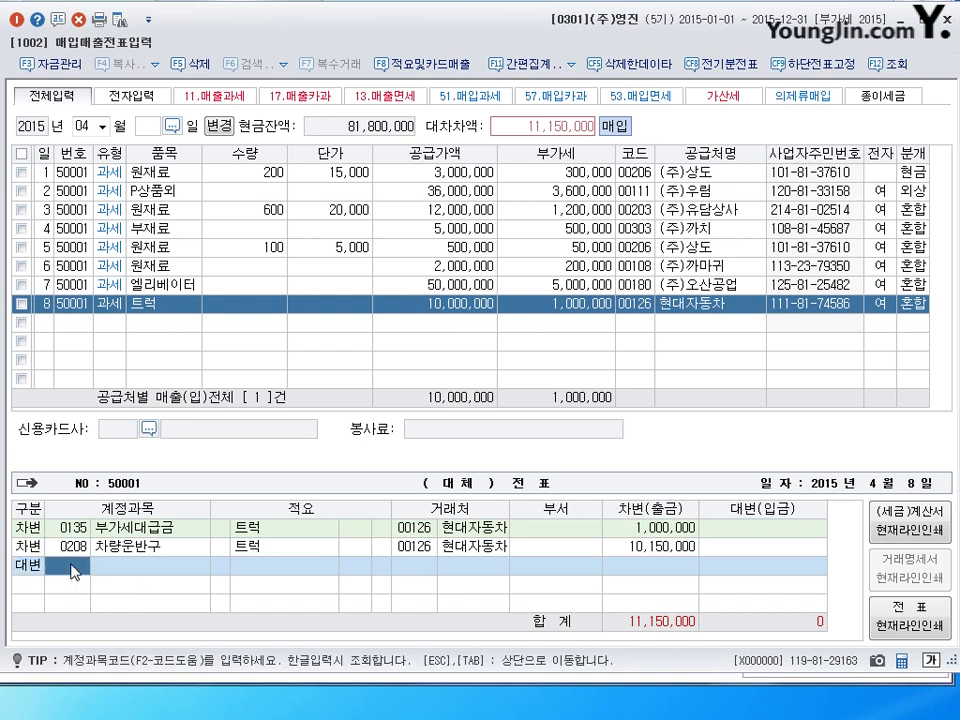
type("253")
key("Return")
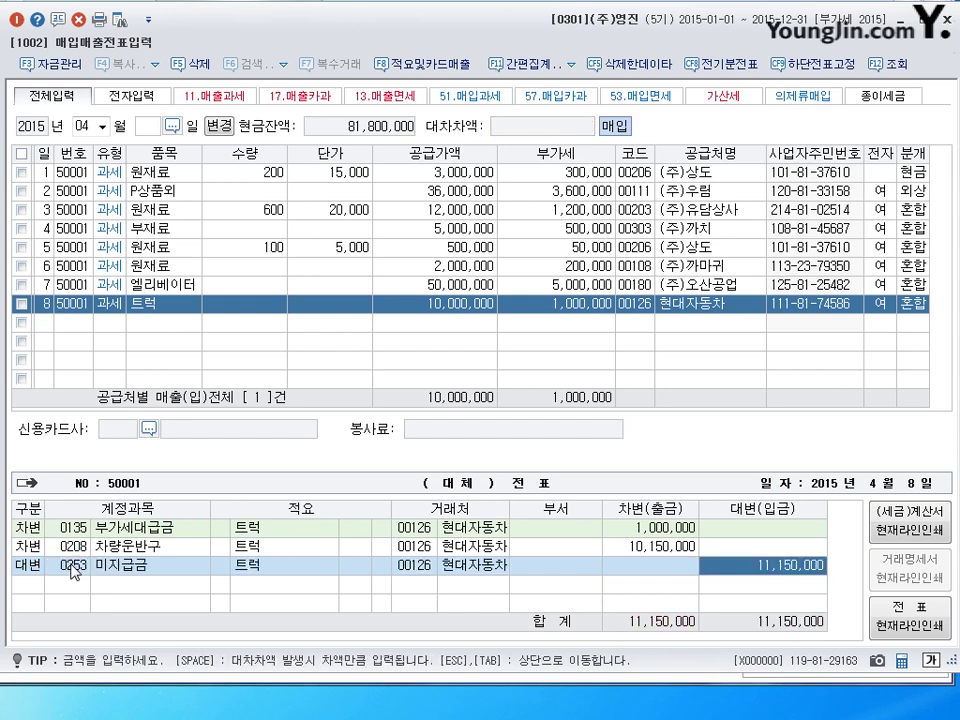
type("11,000,000")
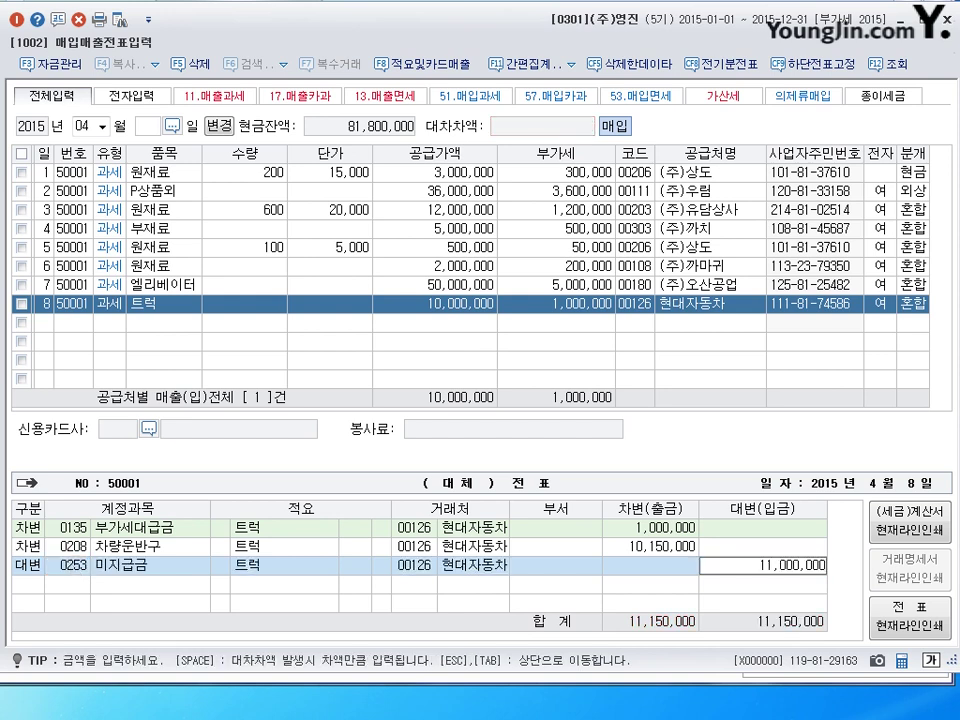
key("Return")
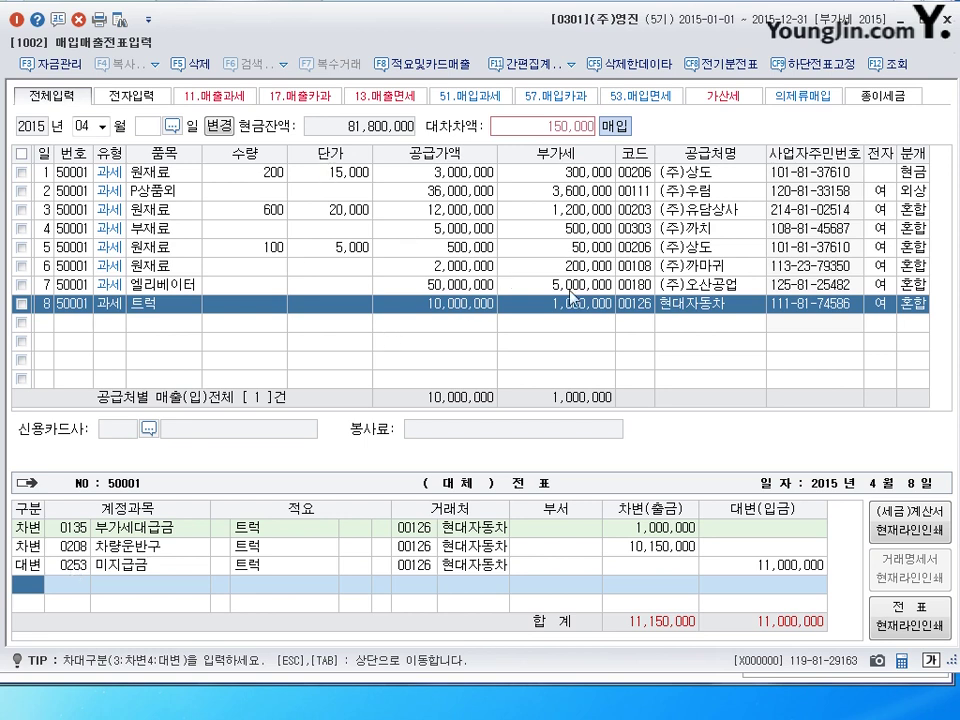
type("4")
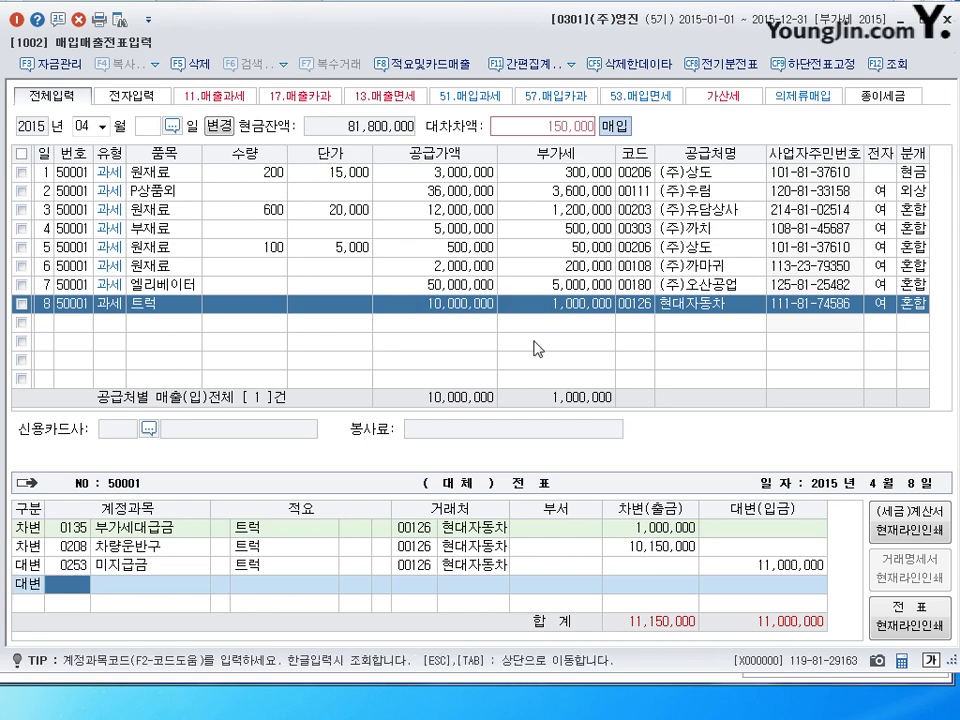
type("101")
key("Return")
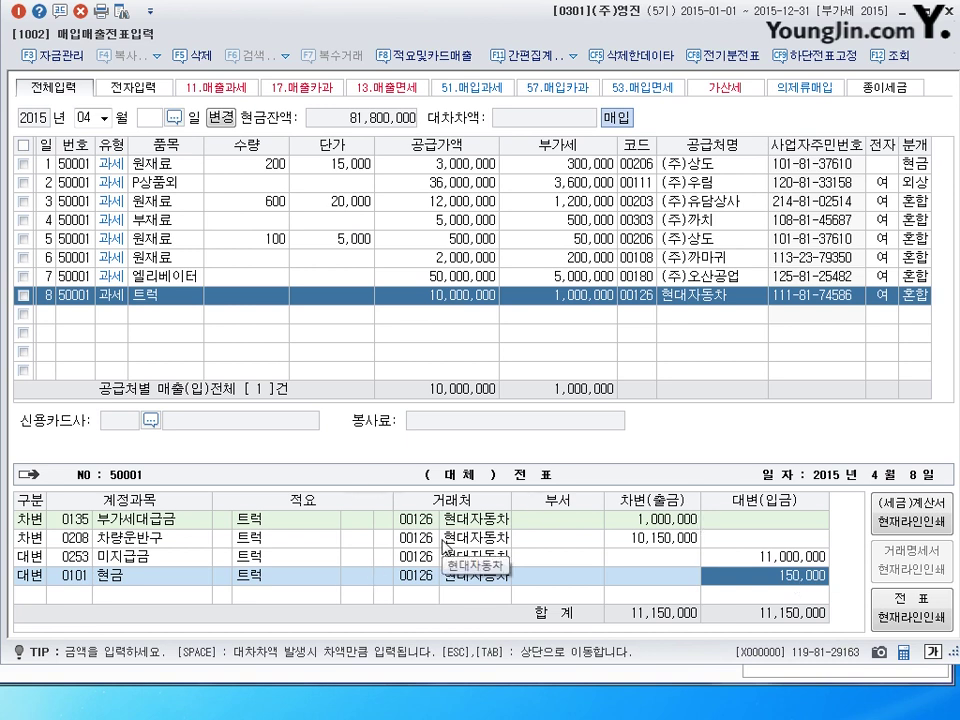
key("Return")
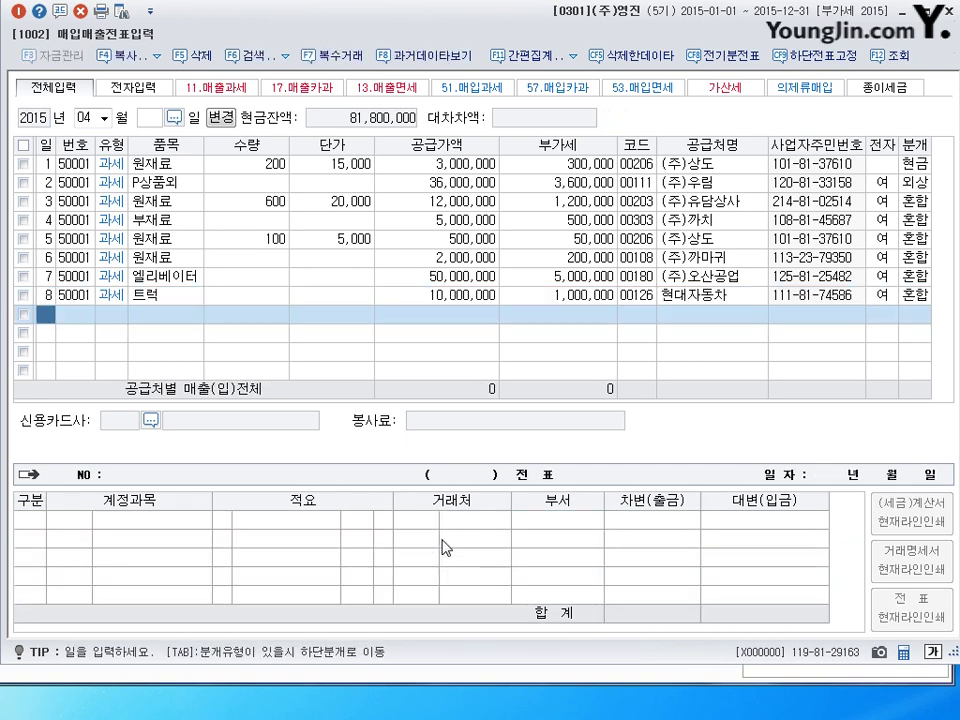
Start April row 9 dated the 9th.
type("9")
key("Return")
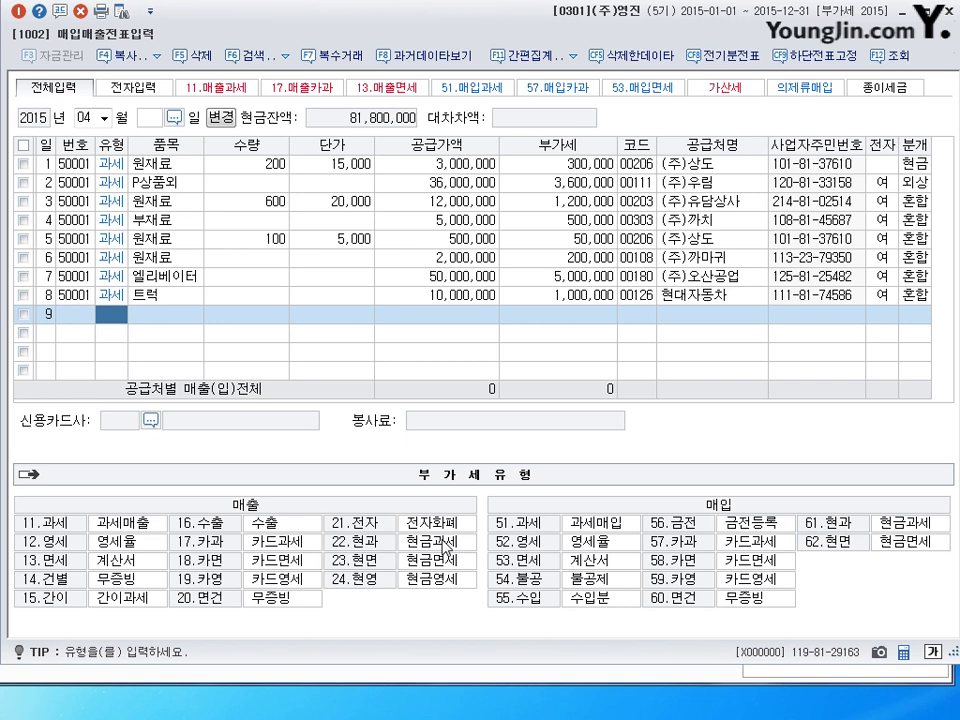
Enter row 9 as a type 51 purchase of 5 에어컨 at 1,500,000 each.
type("51")
key("Return")
type("에엘")
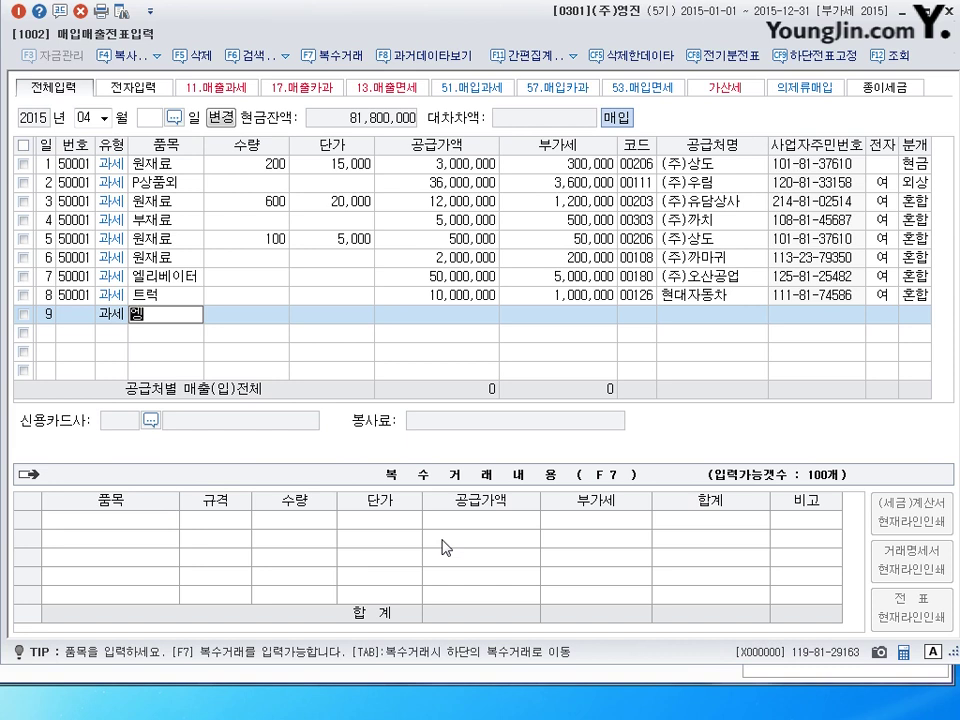
key("BackSpace")
type("컨")
key("Return")
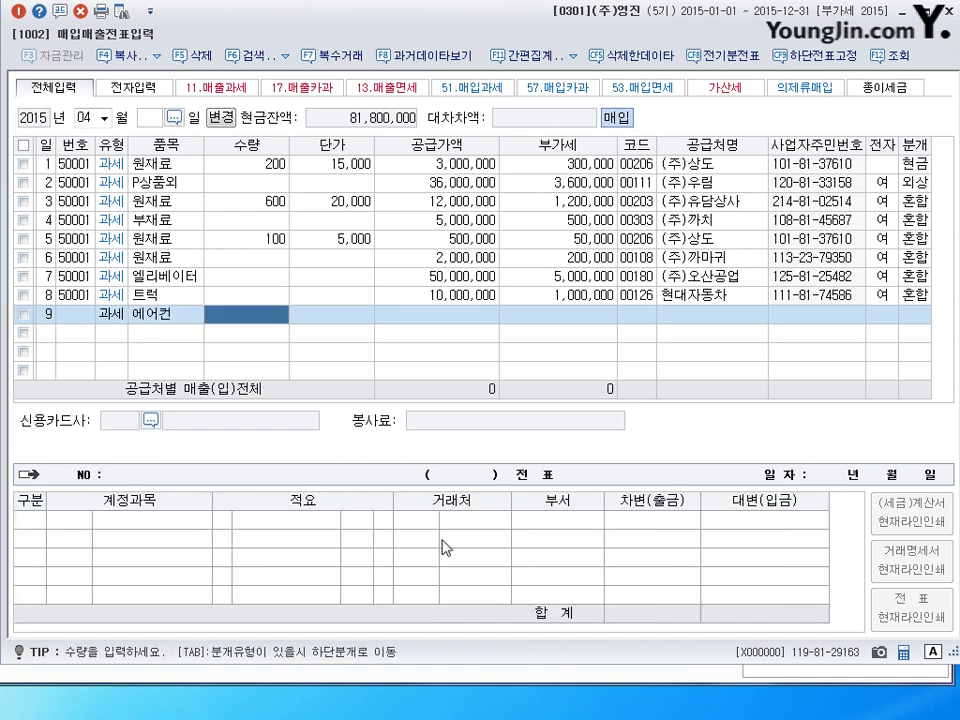
type("5")
key("Return")
type("15")
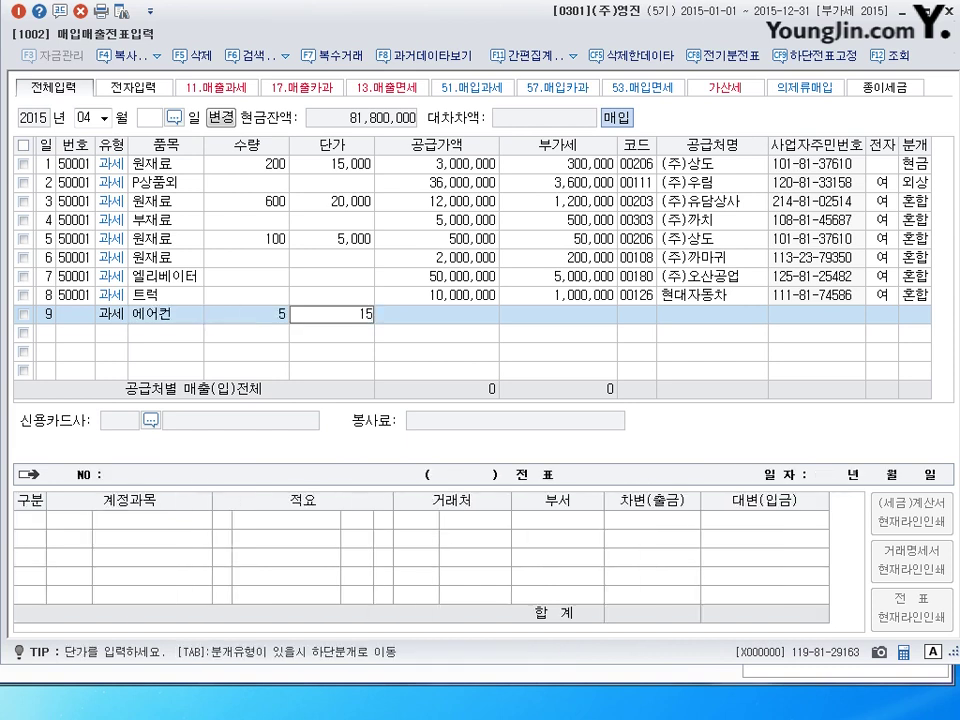
type("5000000")
key("Return")
key("Return")
key("Return")
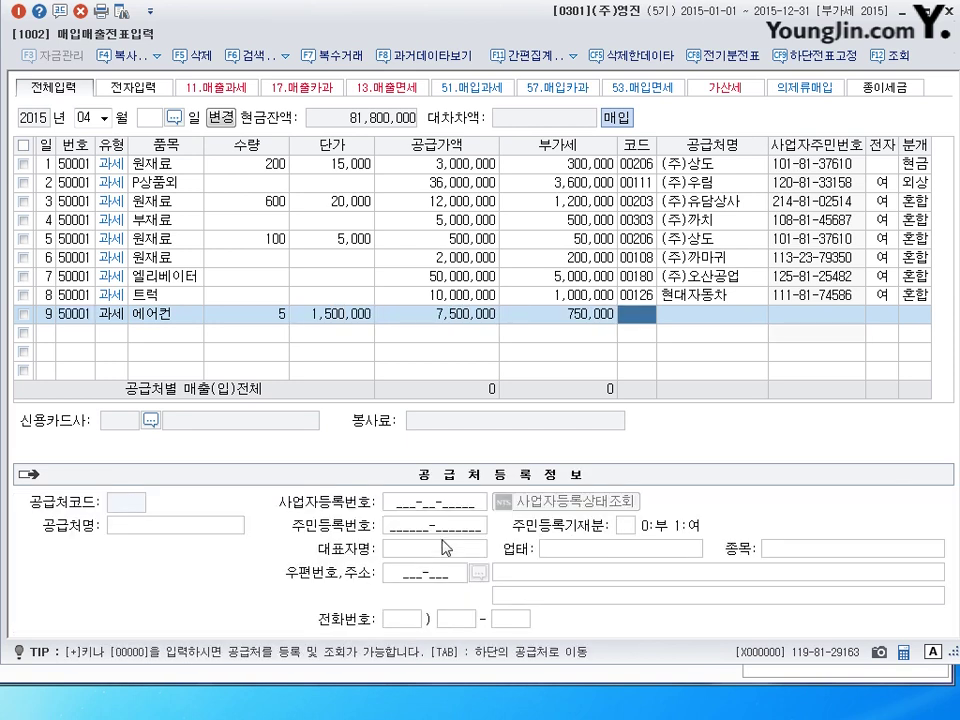
Select supplier 극도테크(주), mark the invoice electronic, and choose mixed (3) journalizing.
type("극동")
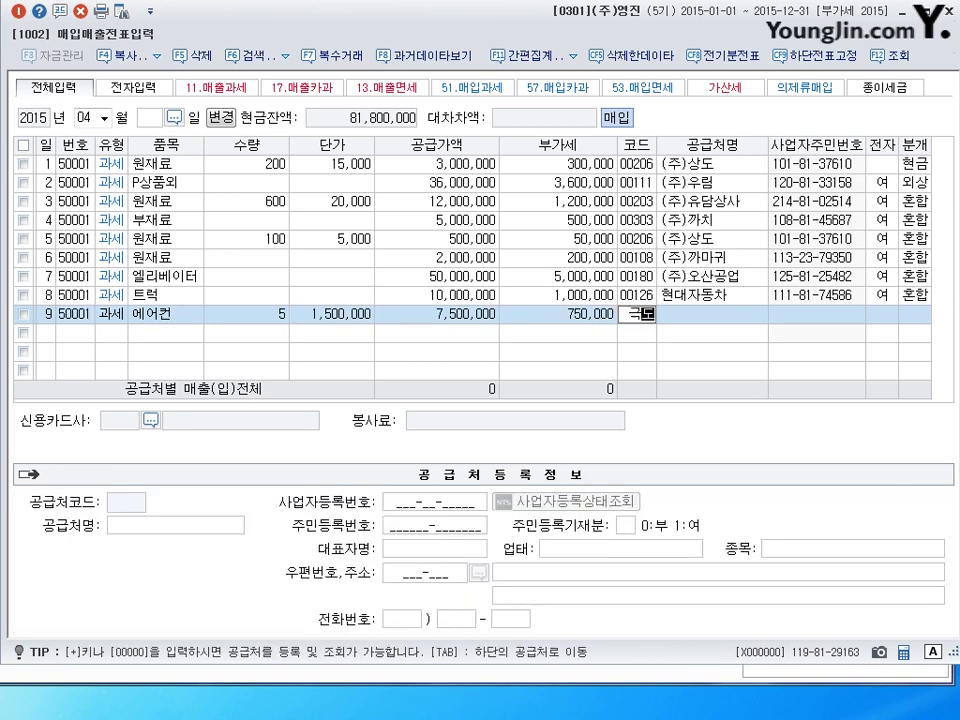
key("Return")
key("Return")
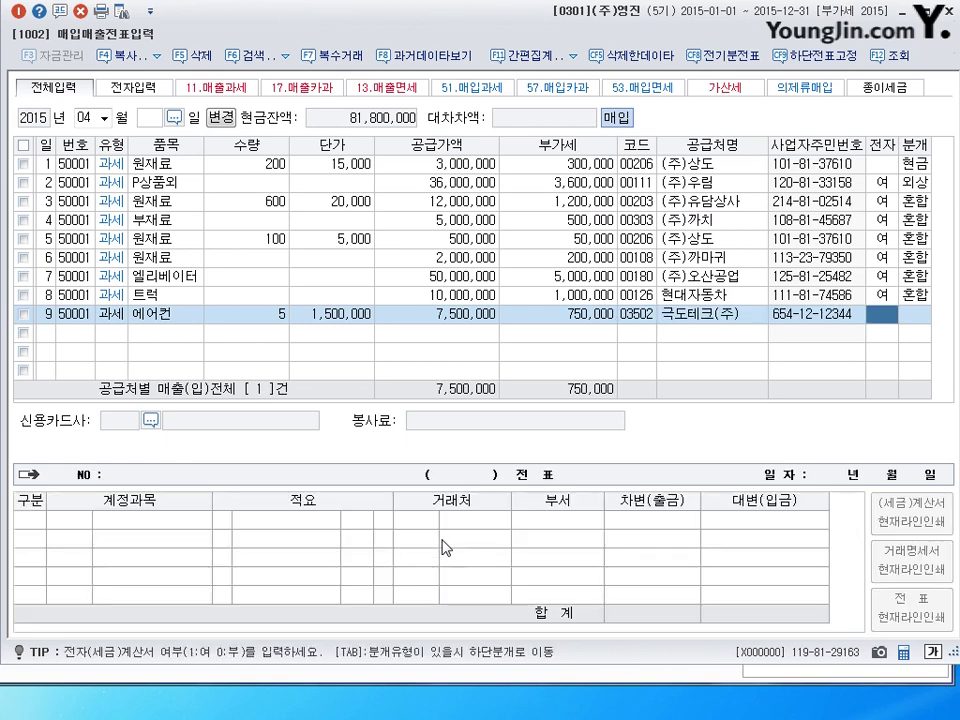
type("1")
key("Return")
type("3")
key("Return")
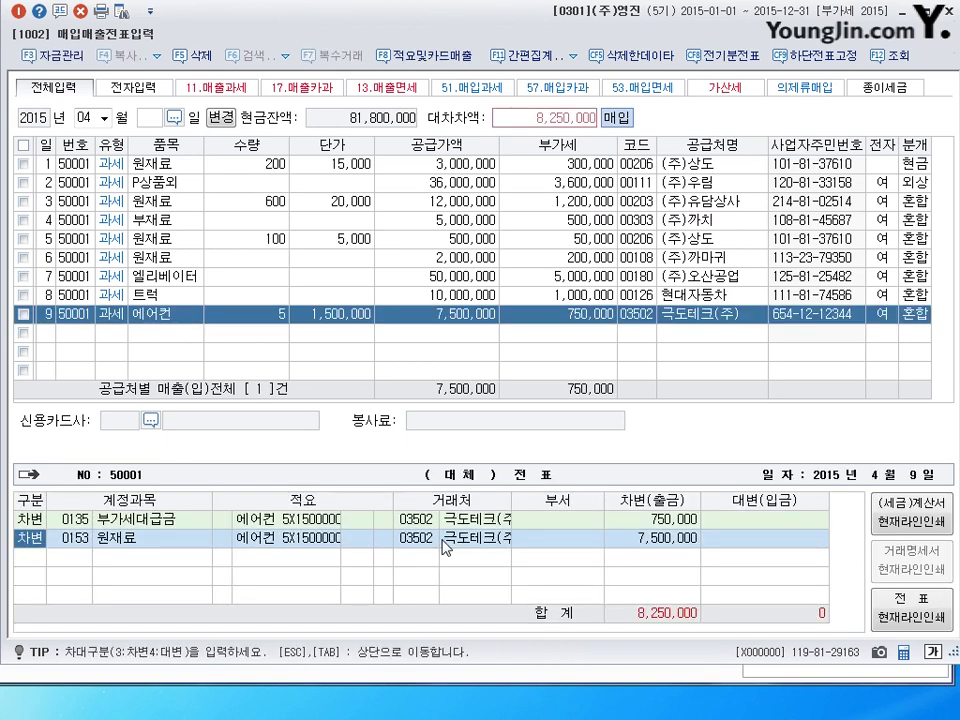
key("Return")
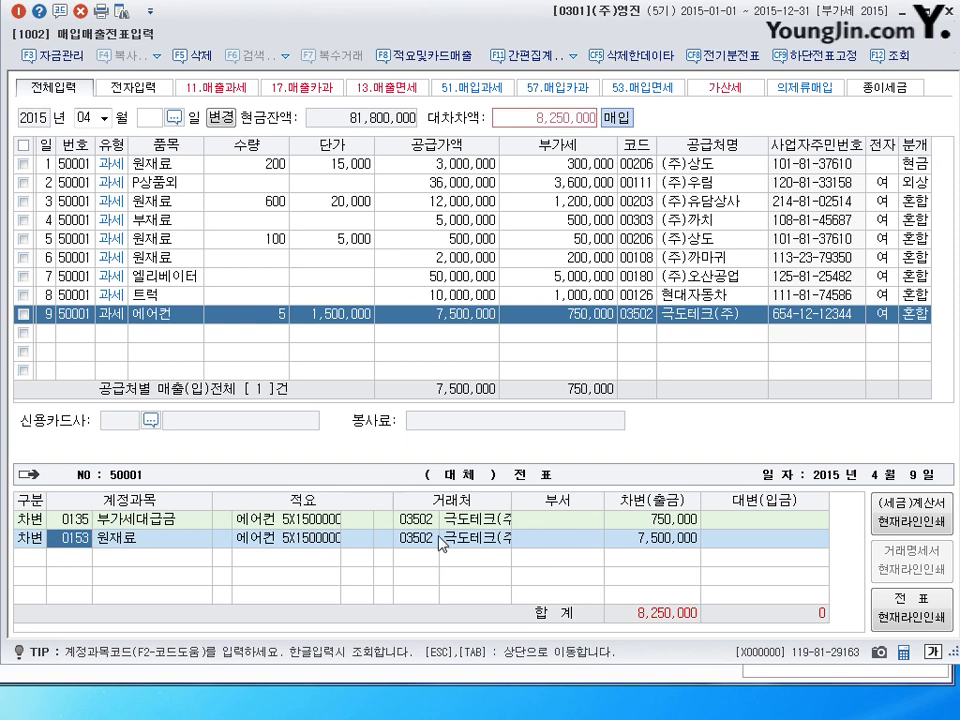
Debit 0212 비품, credit 0131 선급금 500,000 and 0102 당좌예금 7,750,000, and save.
type("212")
key("Return")
key("Return")
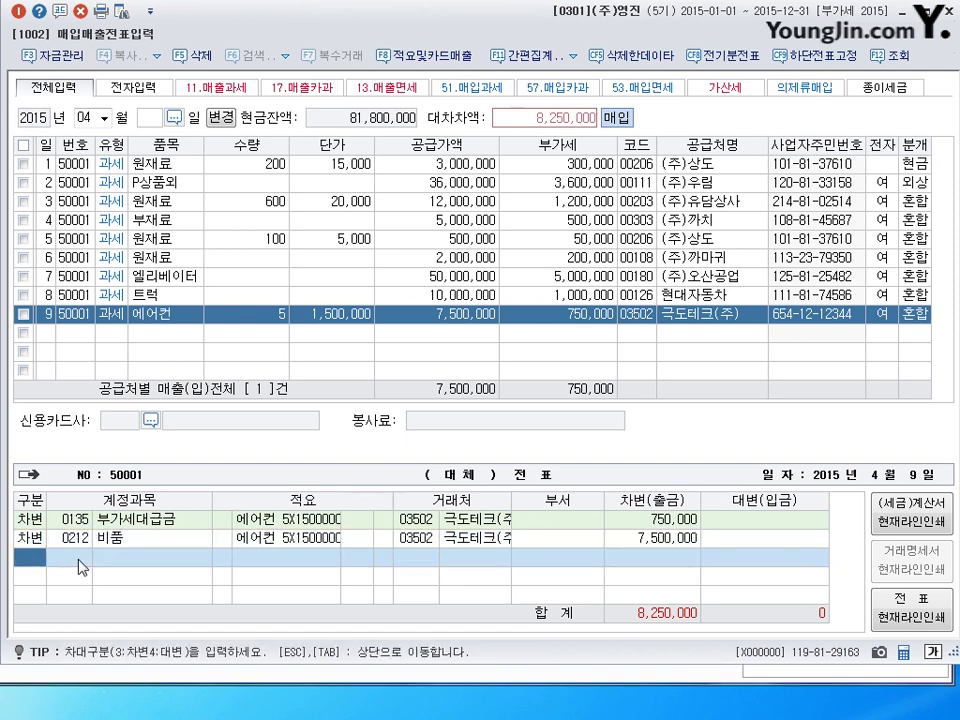
type("4")
type("131")
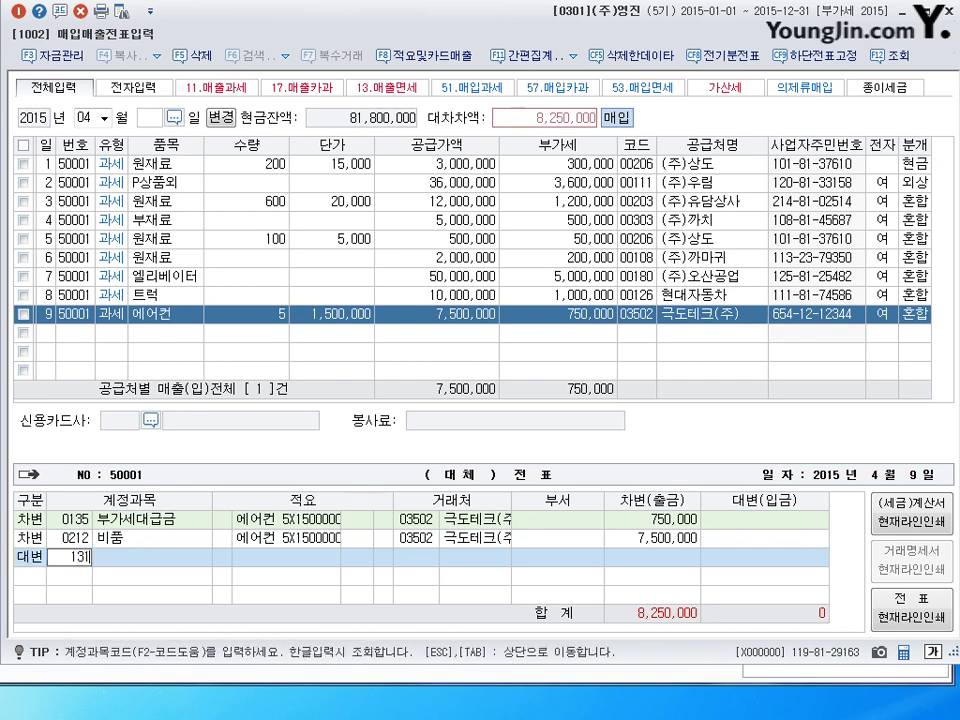
key("Return")
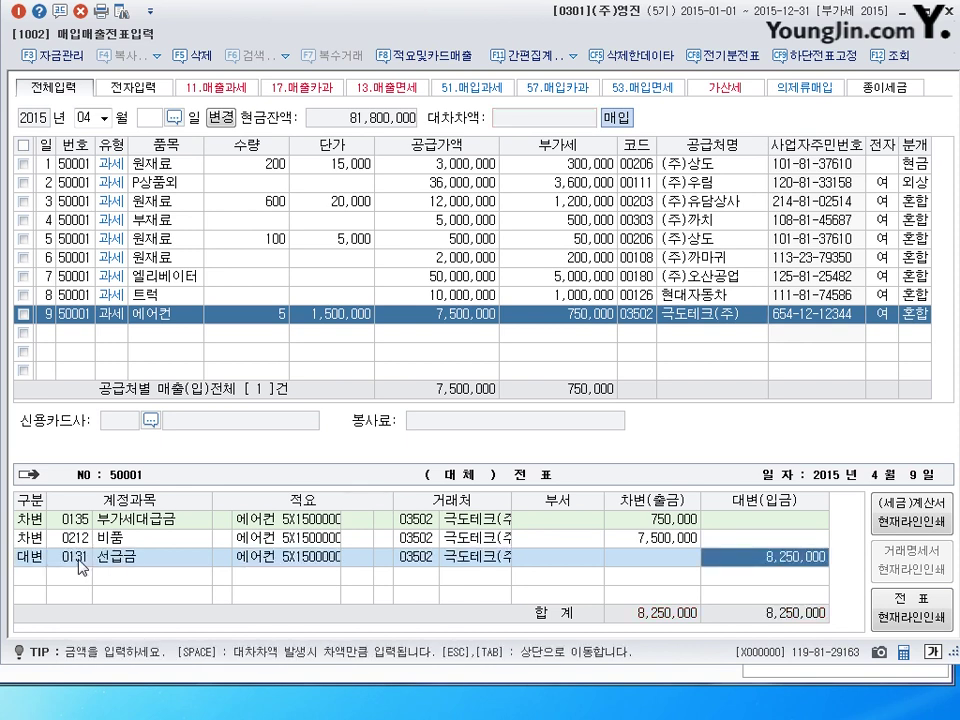
type("500")
key("Return")
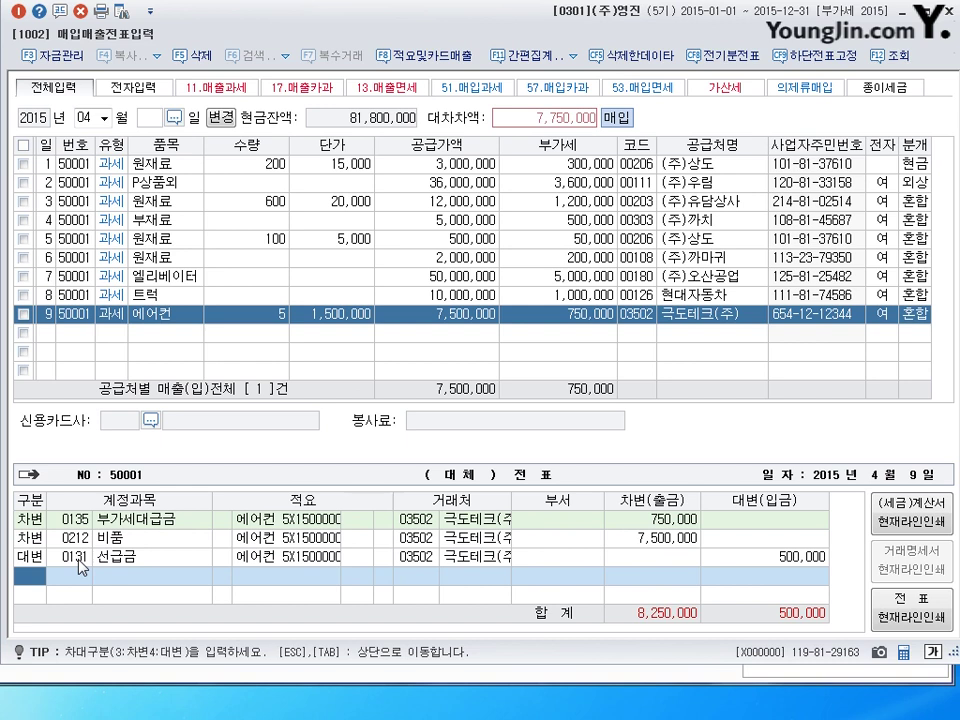
type("4102")
key("Return")
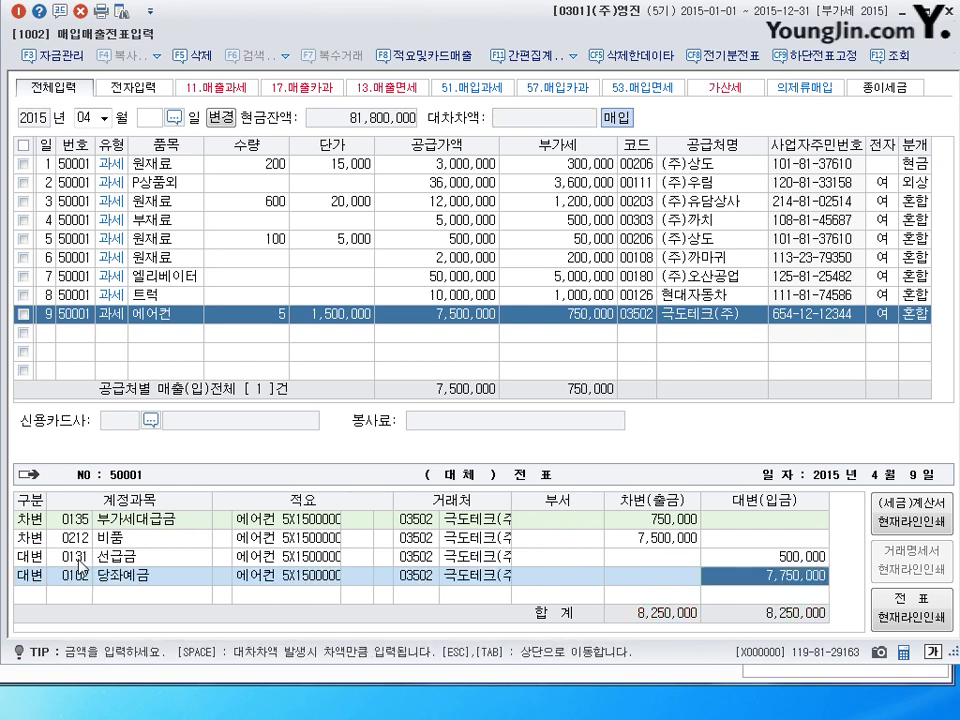
key("Return")
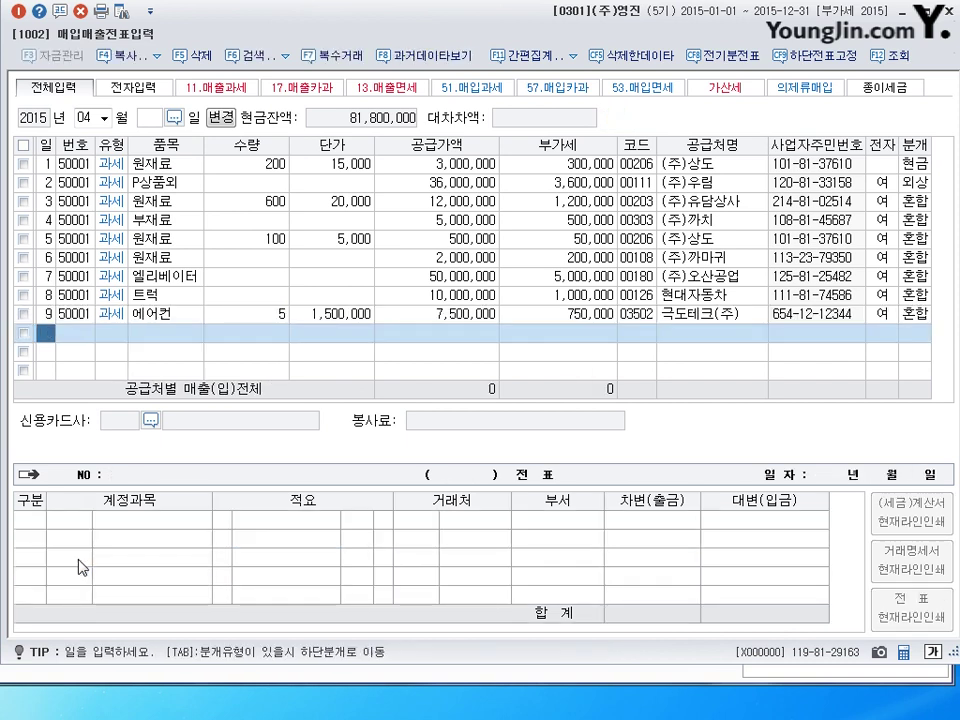
Start April row 10 dated the 10th.
type("10")
key("Return")
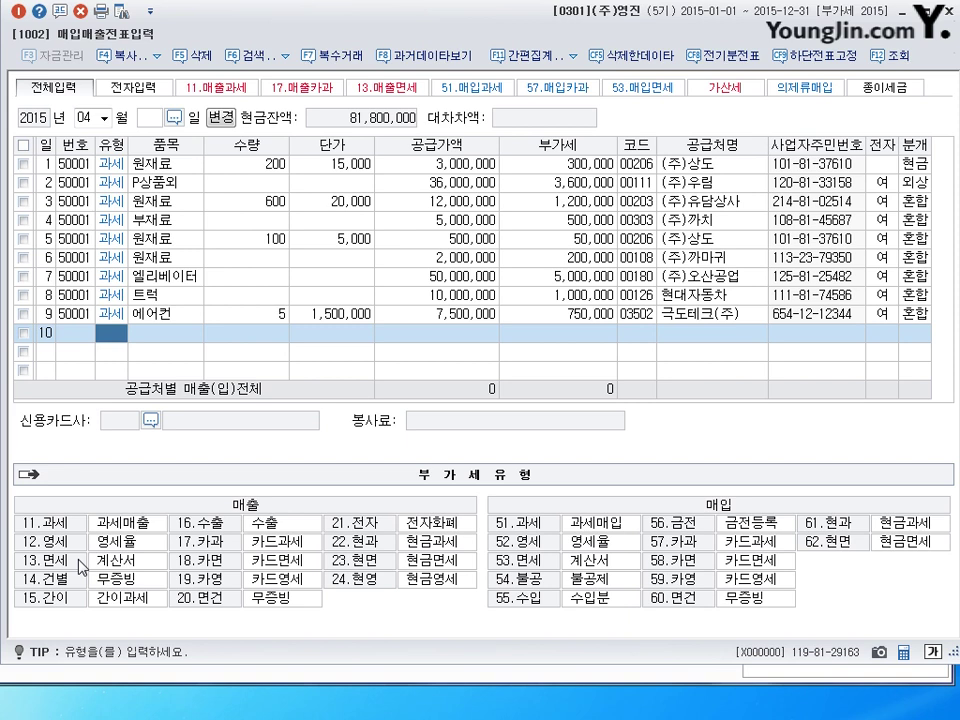
Enter row 10 as a type 51 purchase of 제품 with 10,000,000 supply value.
type("51")
key("Return")
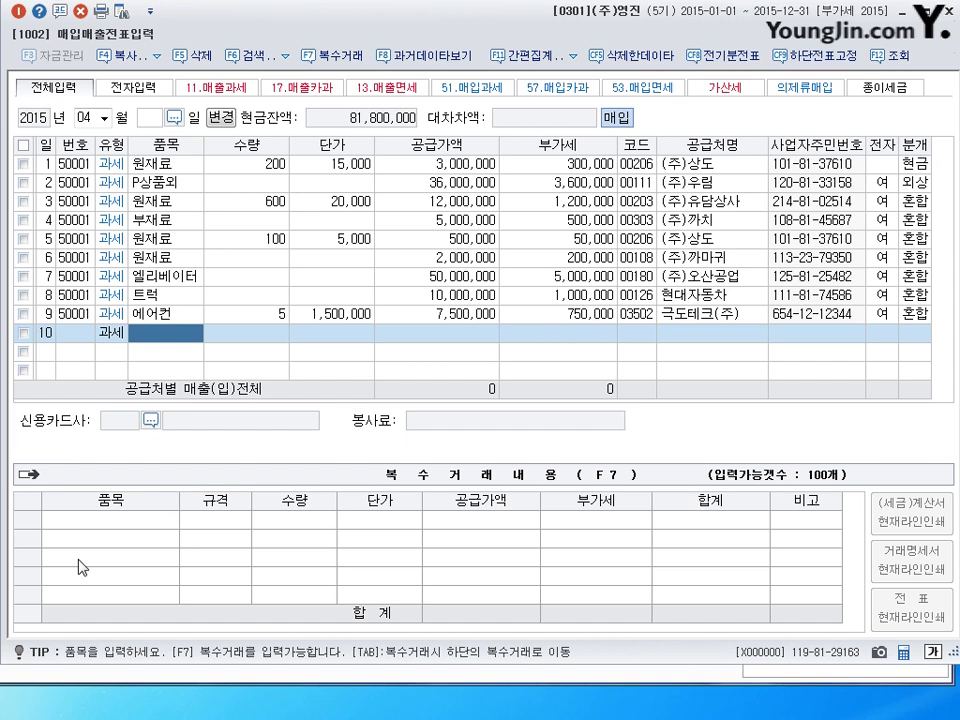
type("제푸")
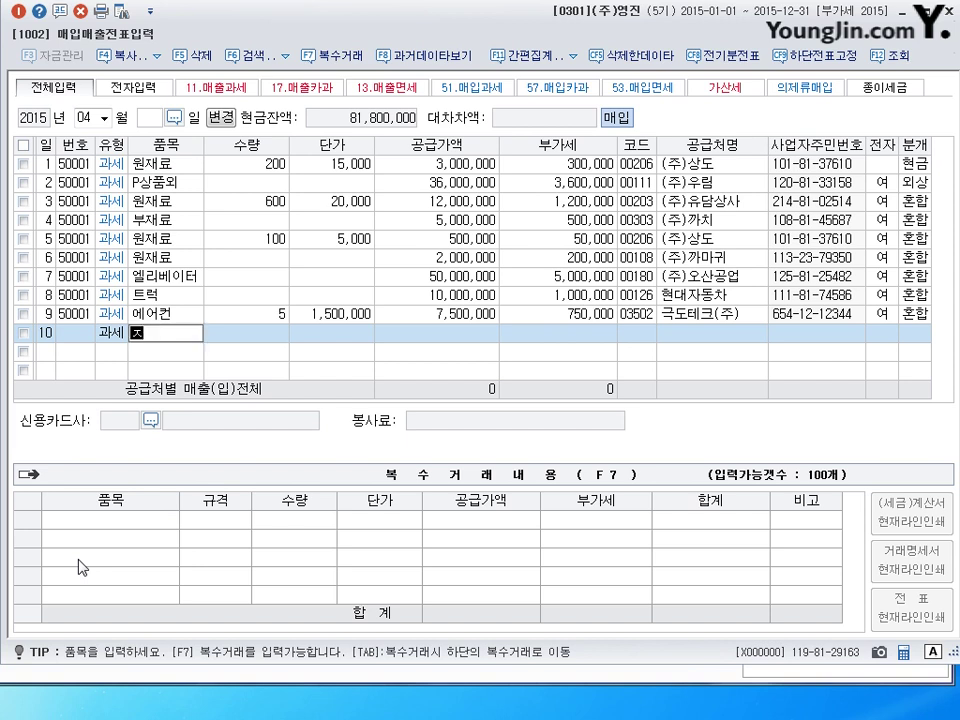
type("ㅁ")
key("Return")
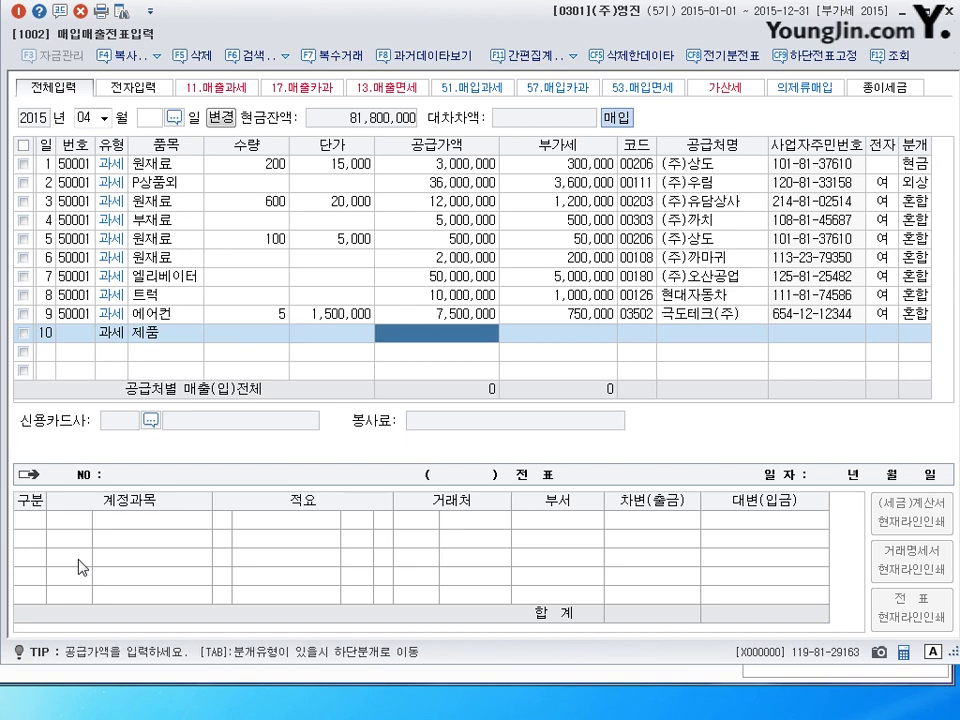
key("Return")
type("10000000")
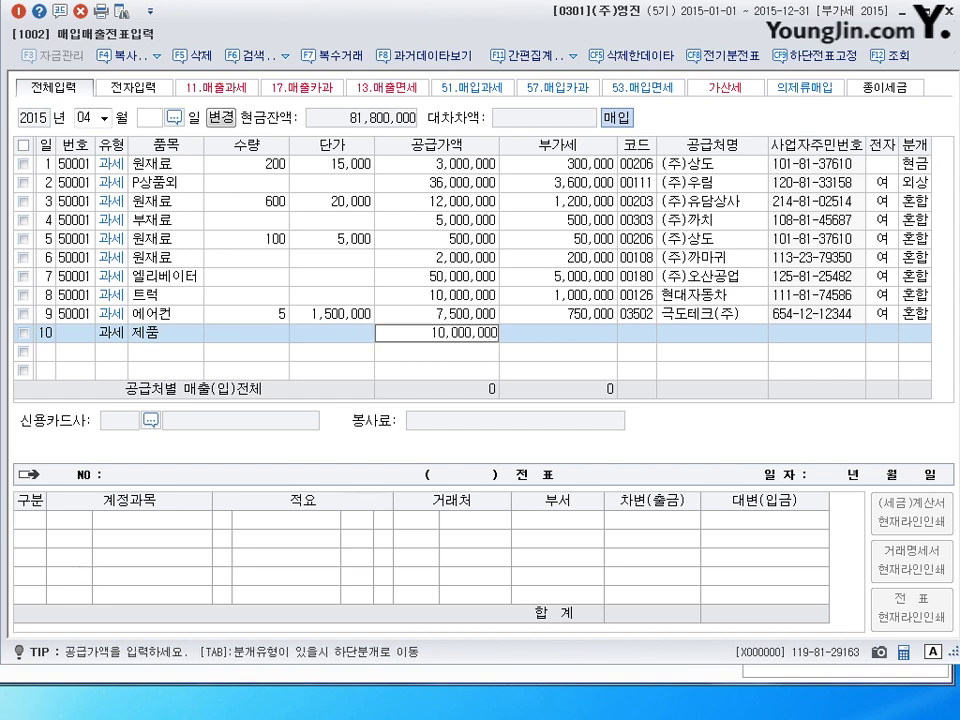
key("Return")
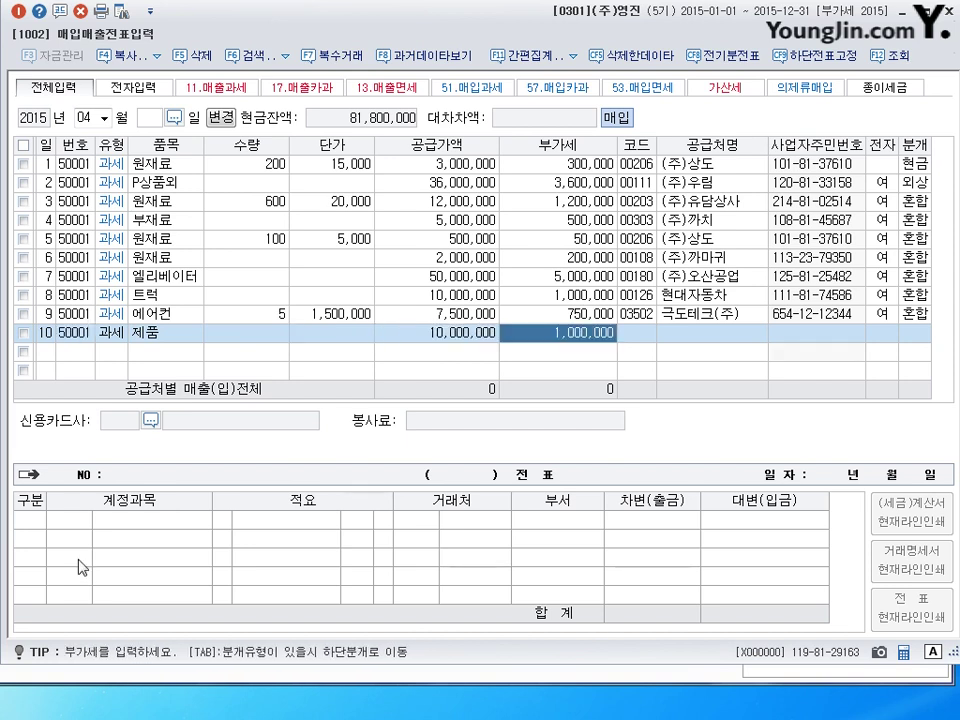
key("Return")
Select (주)인성상사, set 전자 1 and cash journalizing, and charge 0533 외주가공비.
type("인사")
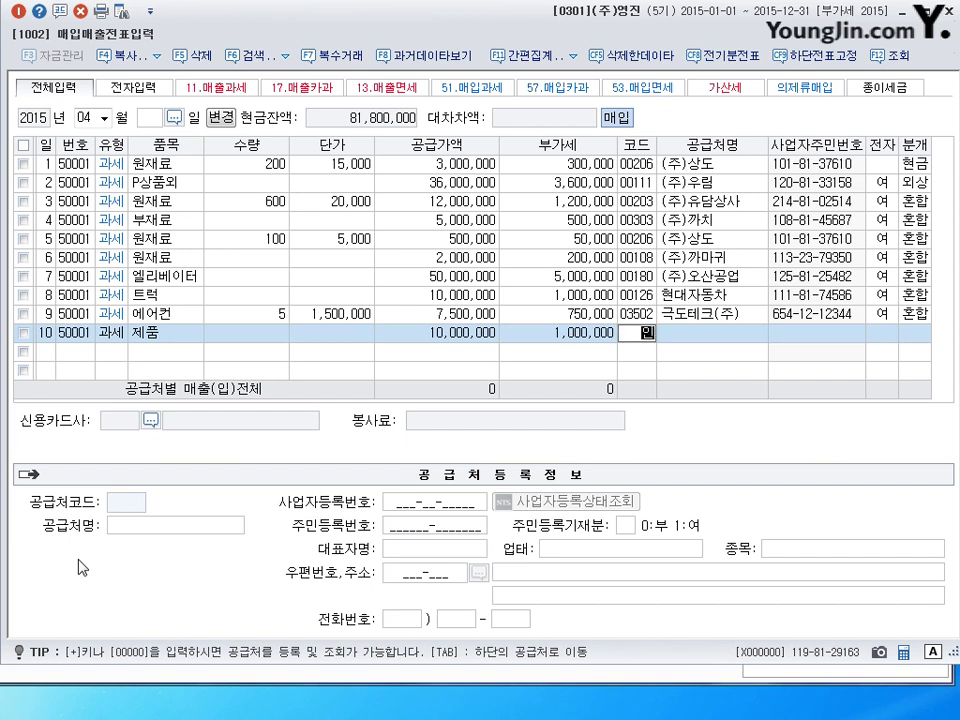
key("BackSpace")
key("BackSpace")
type("점")
key("Return")
key("Return")
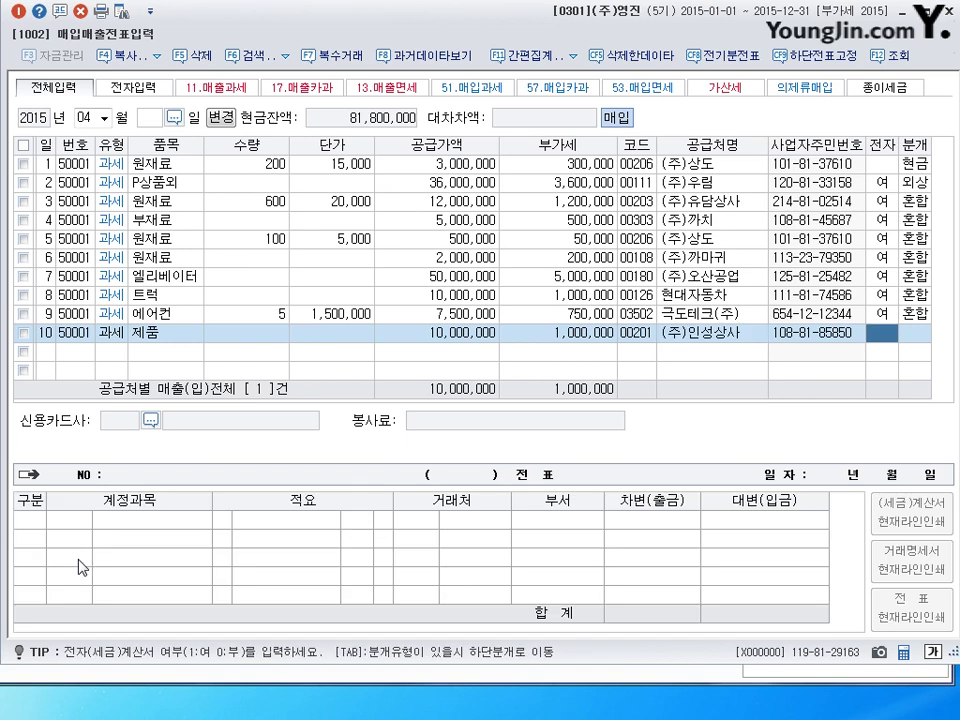
type("1")
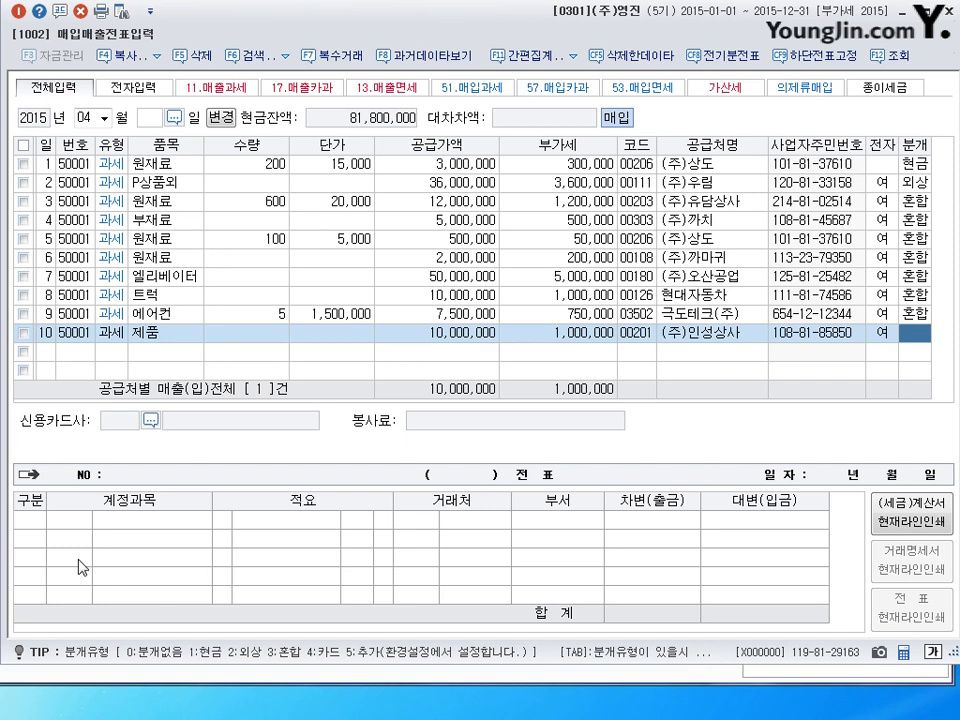
type("1")
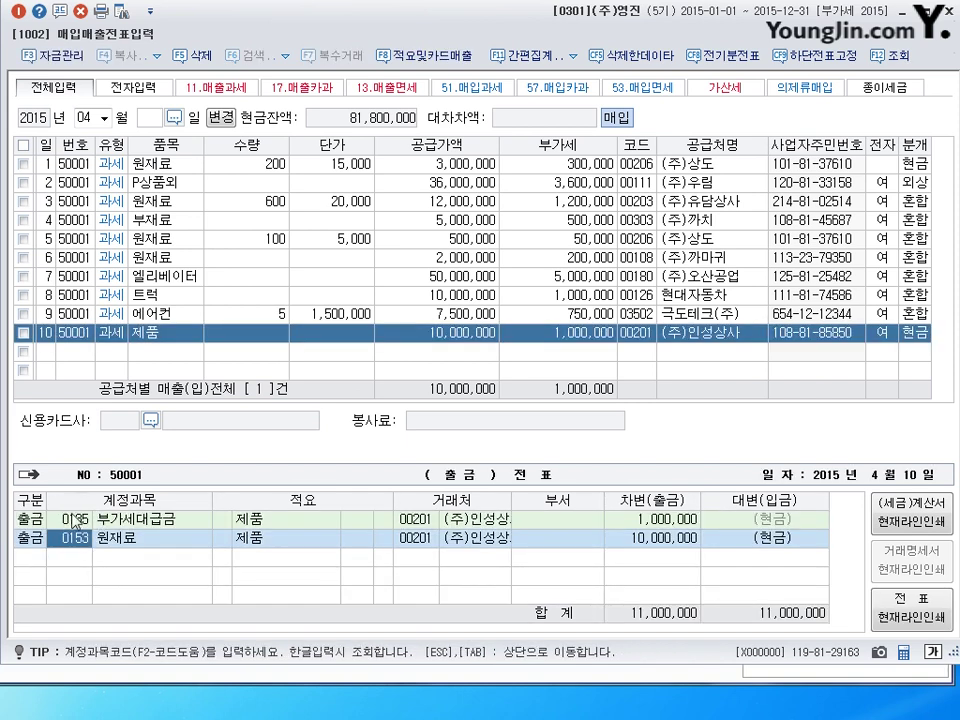
type("0533")
key("Return")
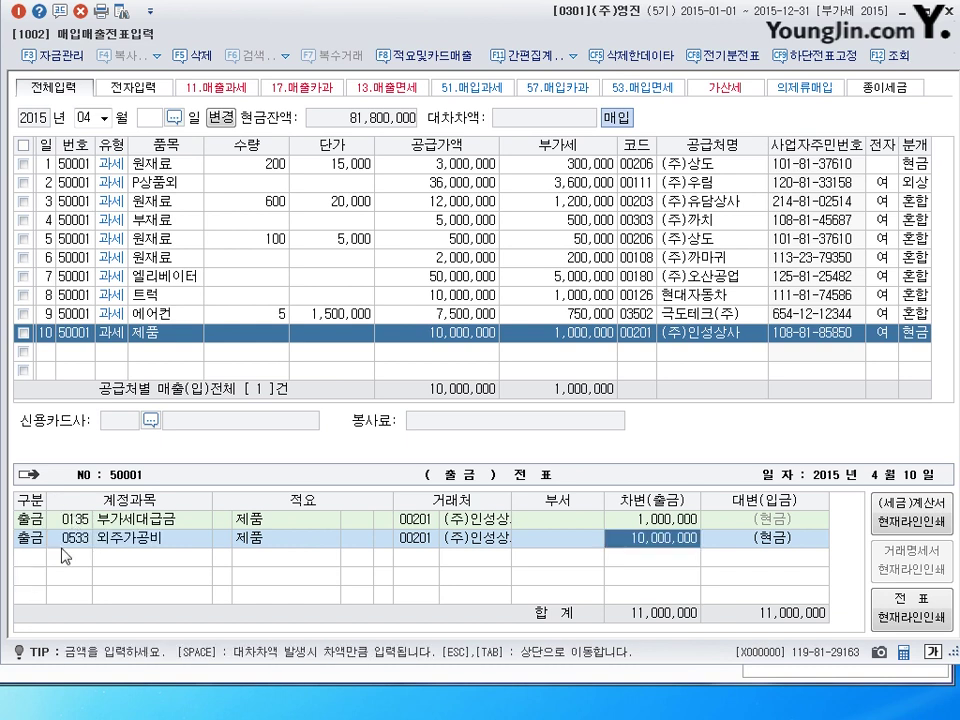
left_click(80, 546)
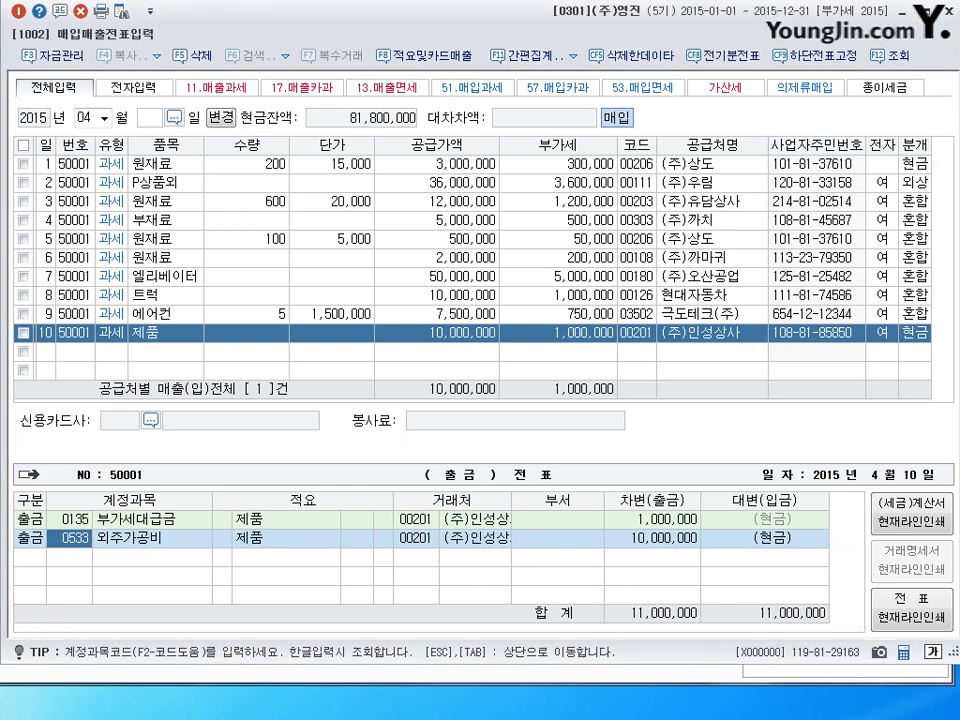
left_click(47, 353)
Switch the entry month to May 2015 and start its first row dated the 1st.
type("1")
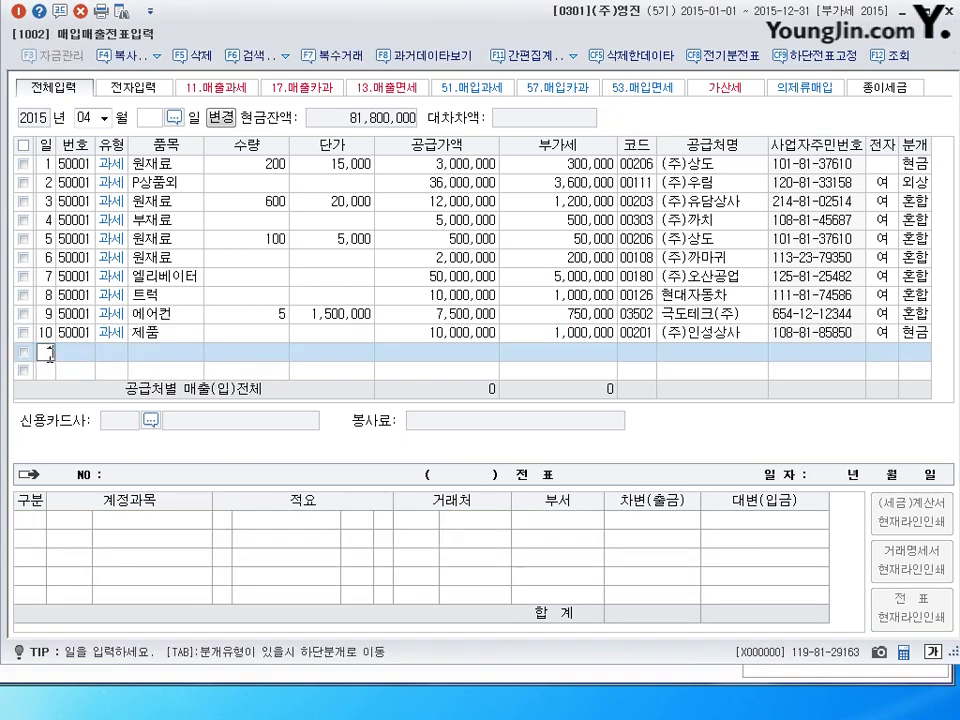
type("1")
key("Return")
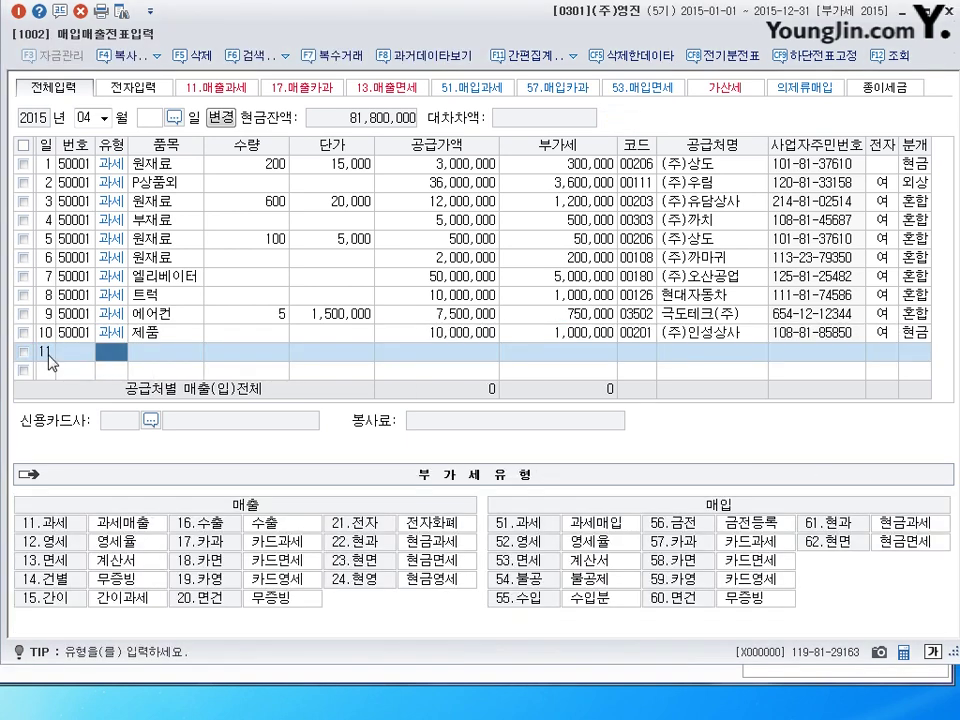
key("Escape")
type("05")
key("Return")
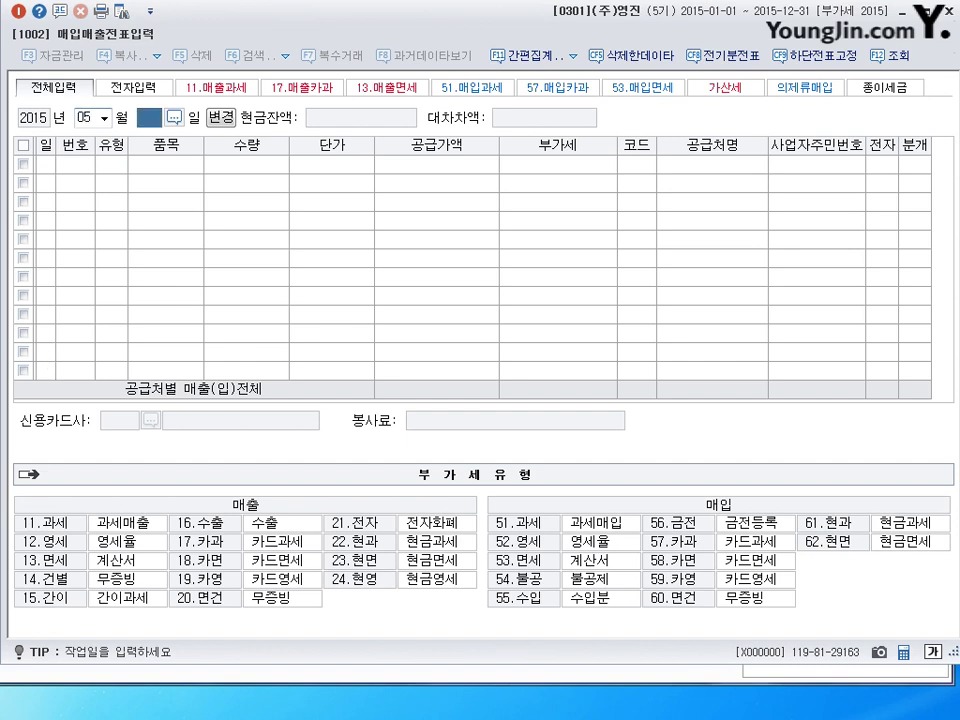
key("Return")
type("1")
key("Return")
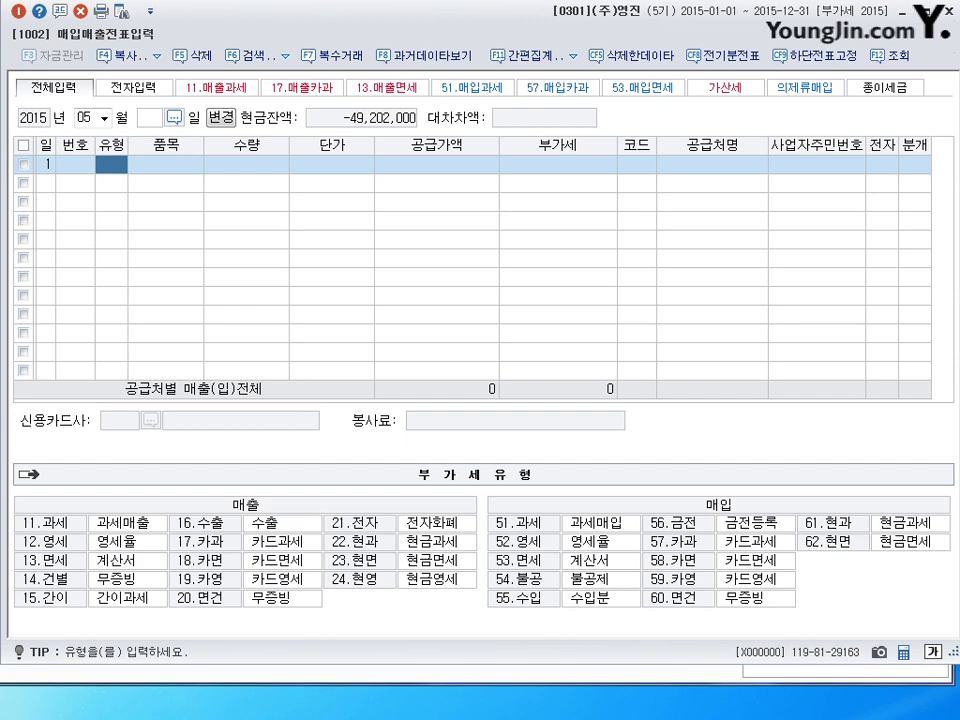
Enter a type-51 purchase of 유니폼 with 1,200,000 supply and 120,000 VAT.
type("51")
key("Return")
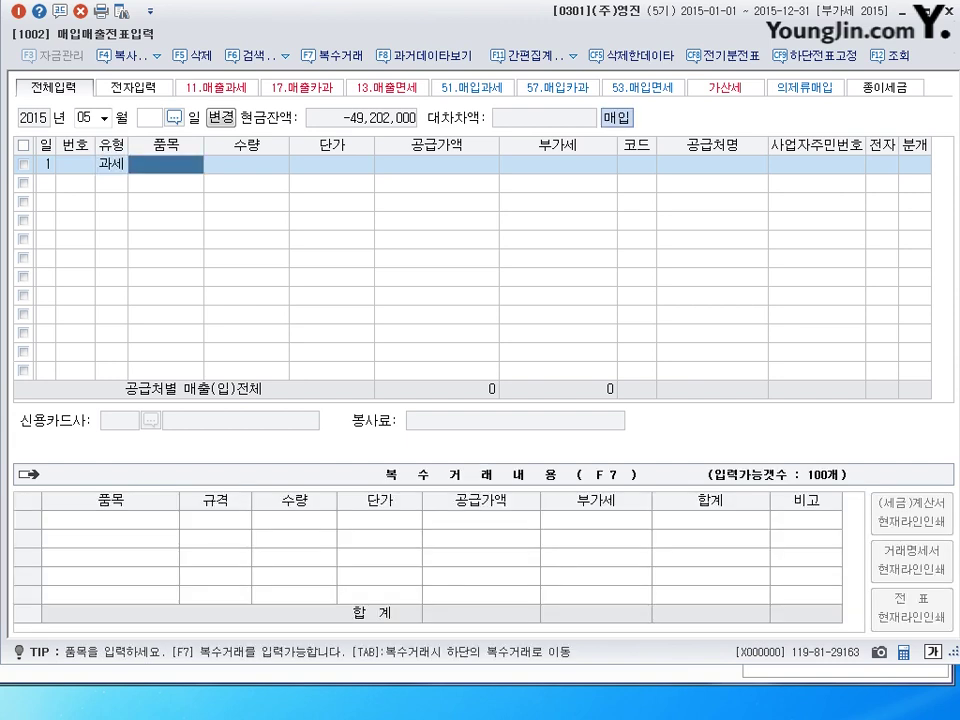
type("유ㄴ")
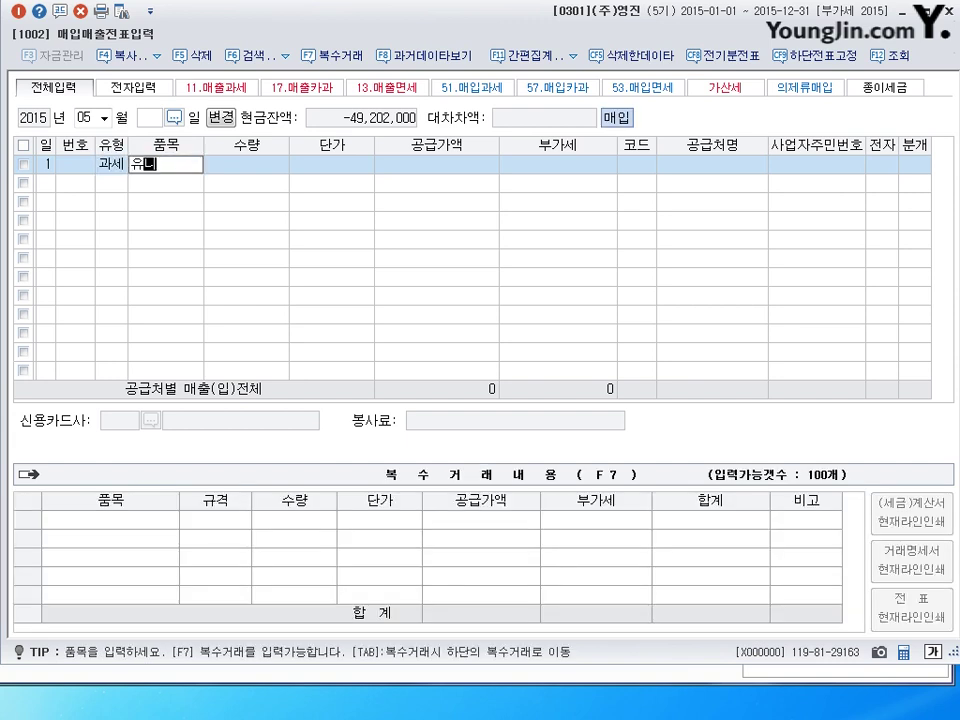
type("니폼")
key("Return")
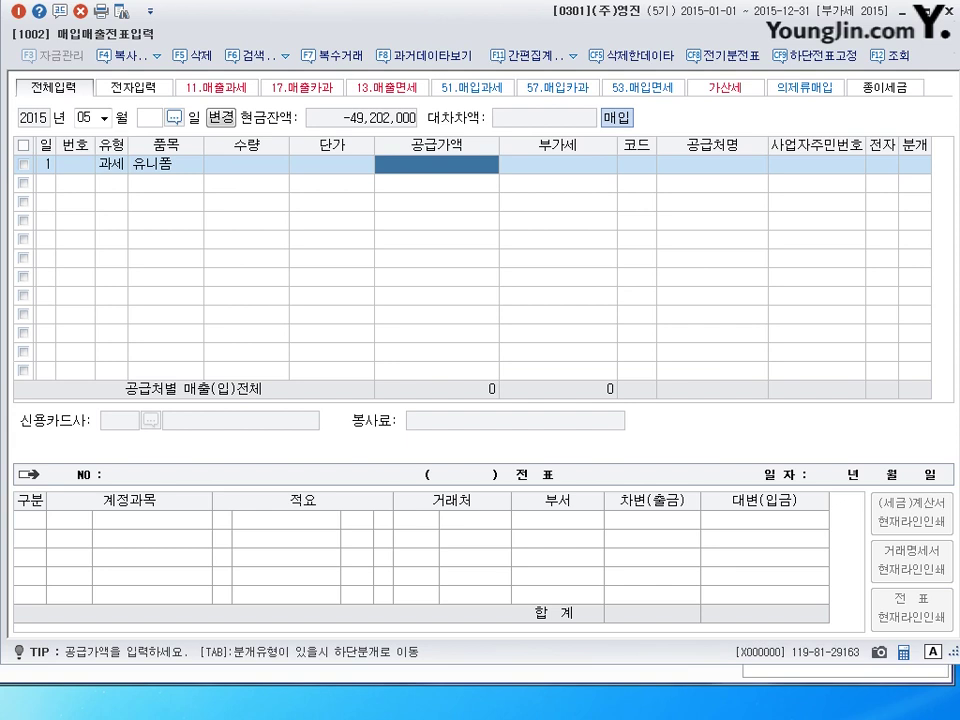
type("1200000")
key("Return")
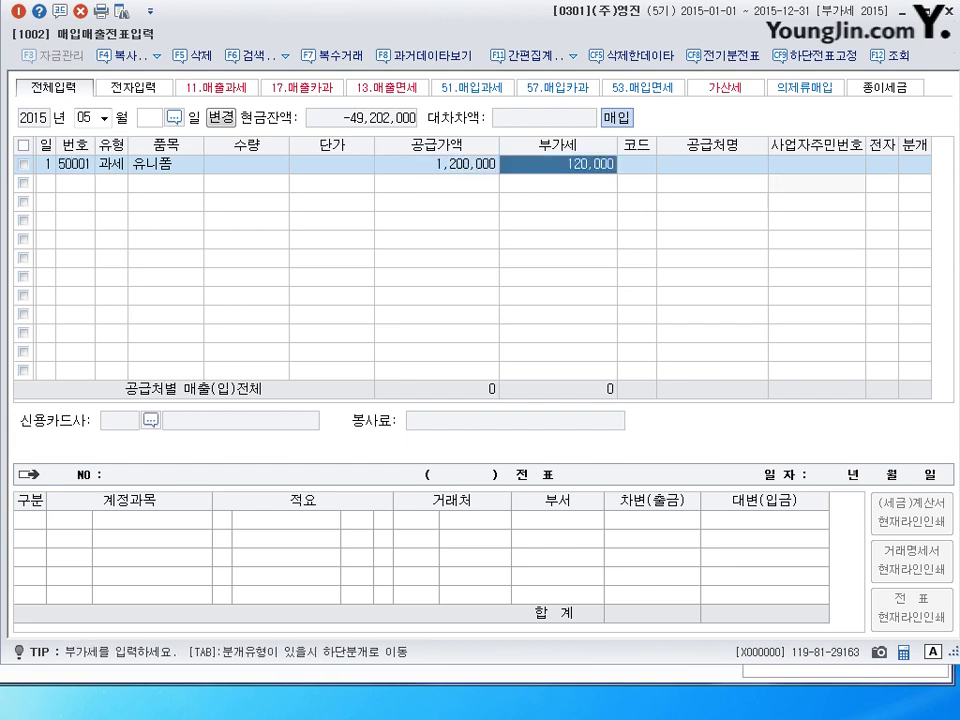
key("Return")
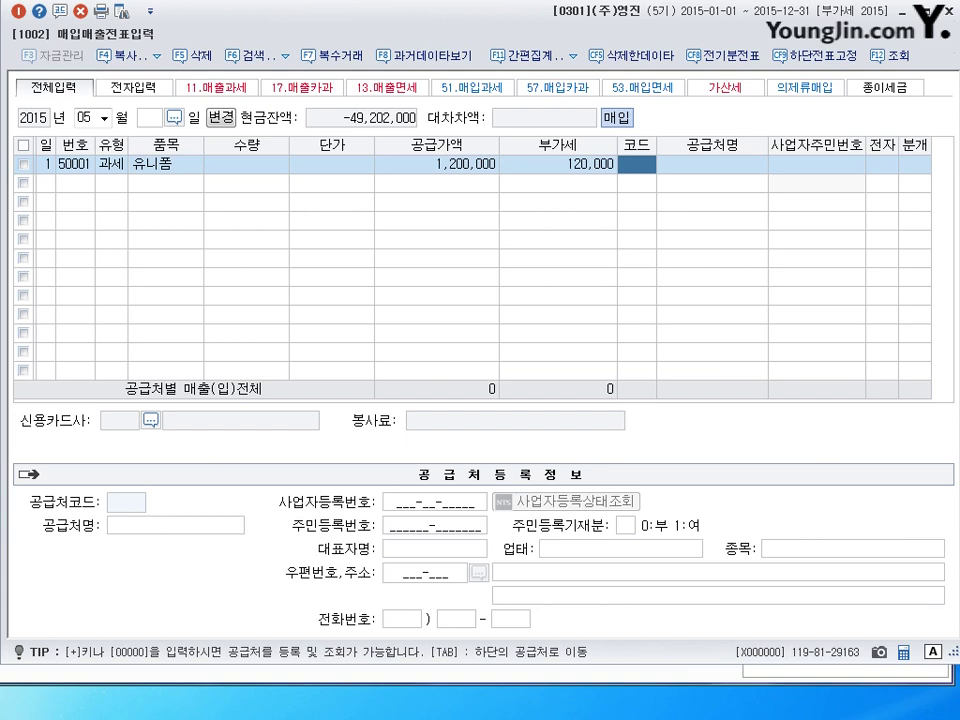
Set supplier (주)신구, mark the invoice electronic, and choose a 혼합 journal.
type("신")
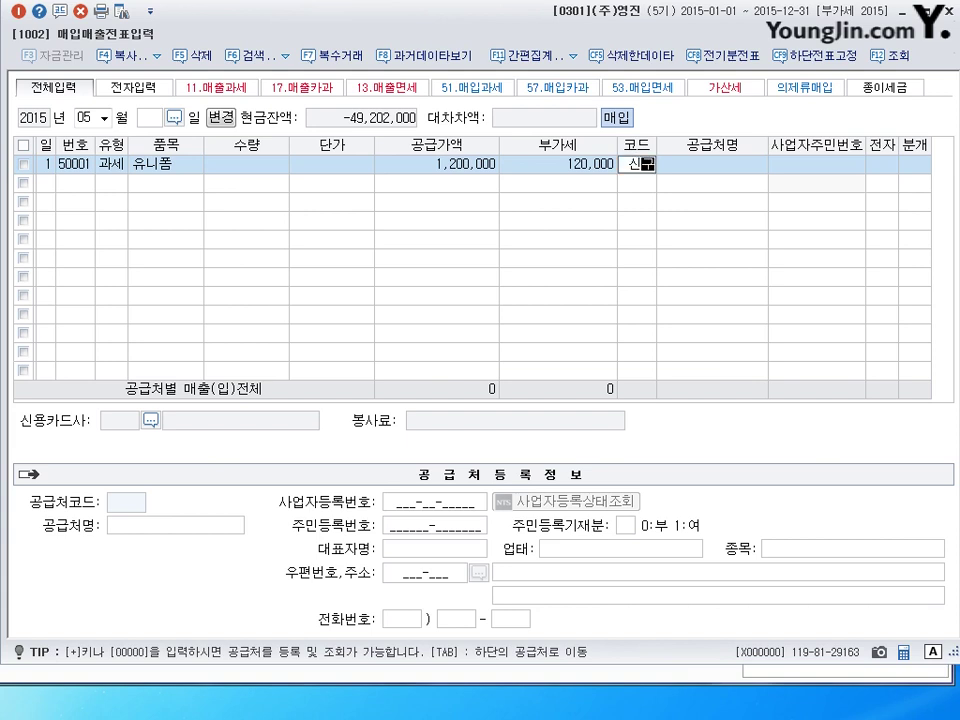
type("구")
key("Return")
key("Return")
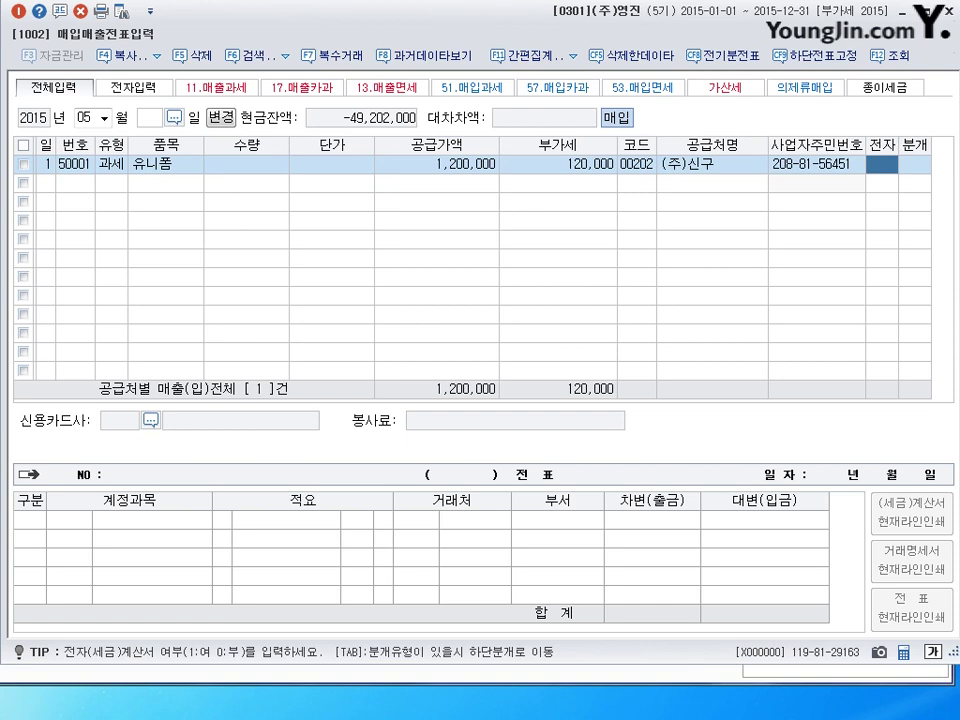
type("1")
key("Return")
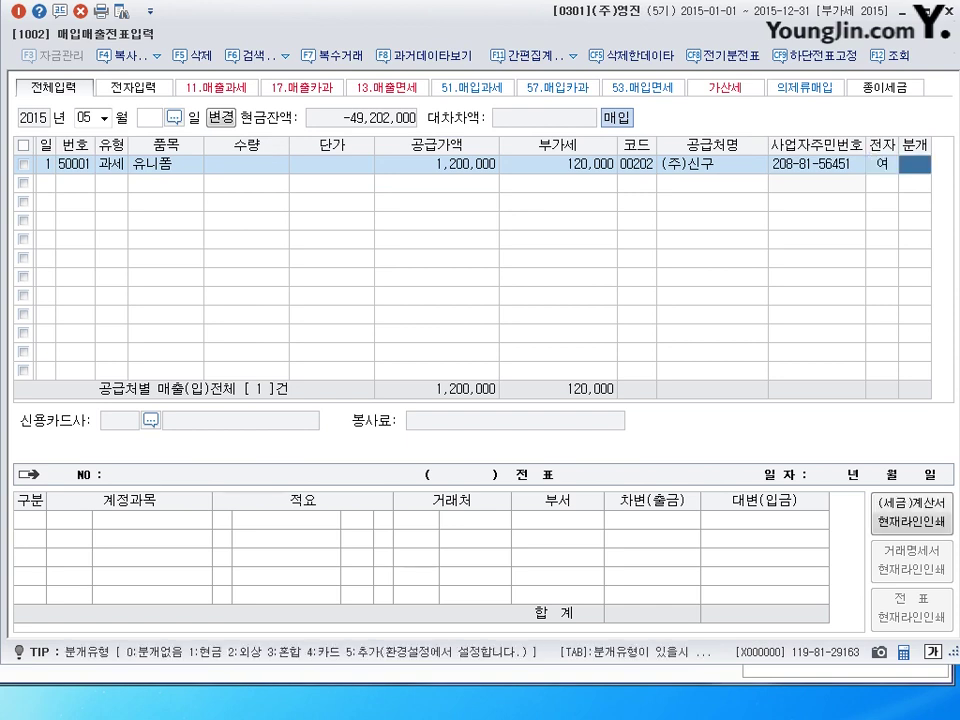
type("3")
key("Return")
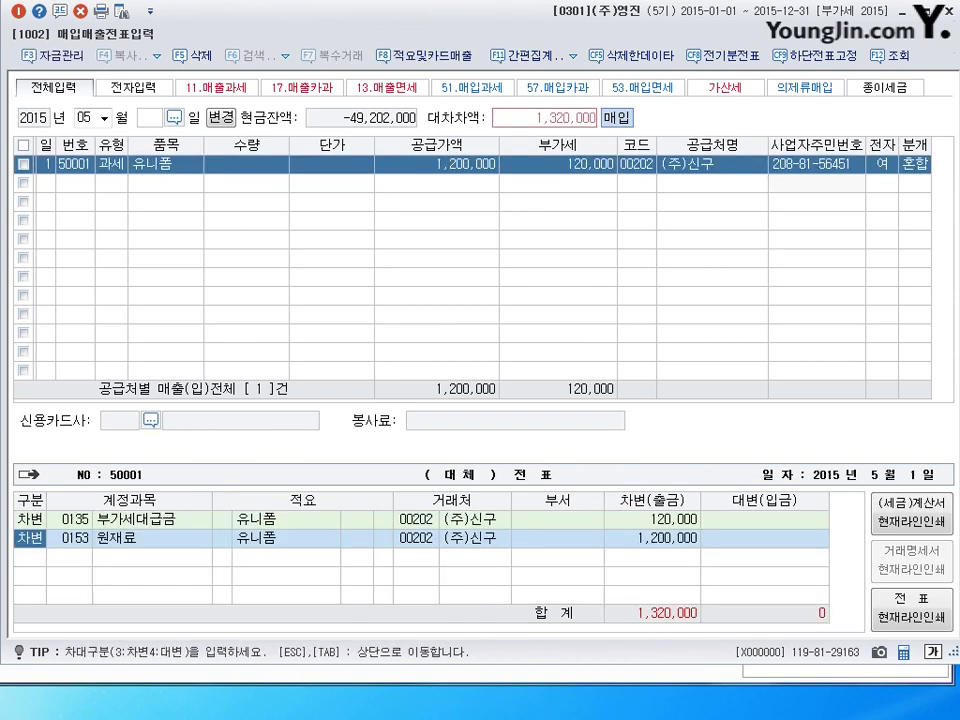
Debit 0811 복리후생비 400,000 and 0511 복리후생비 800,000 in the voucher's journal.
key("Return")
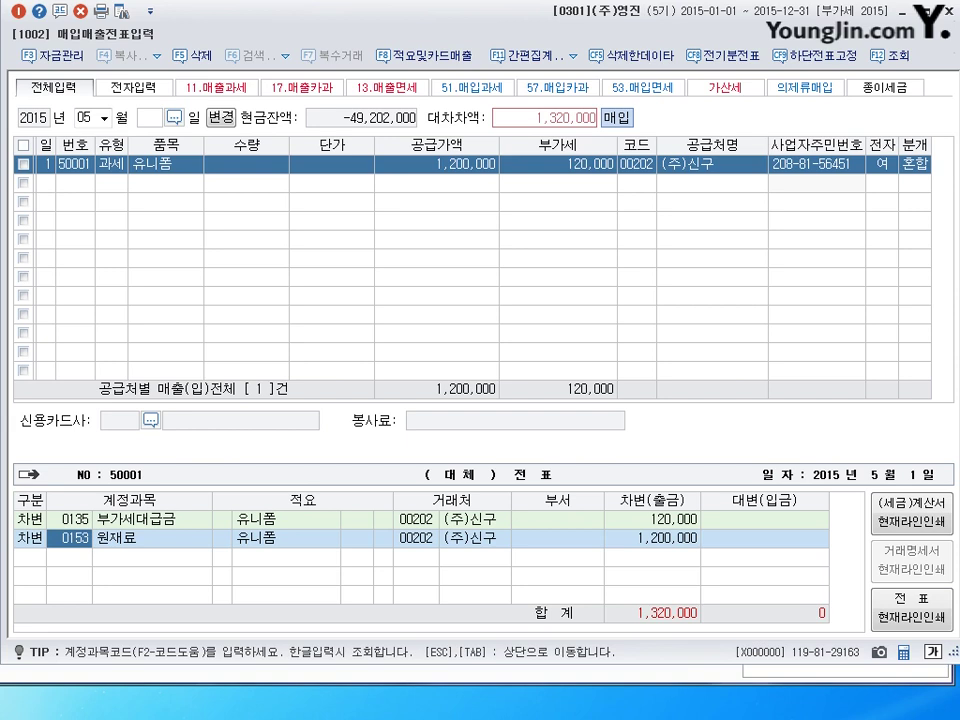
type("0811")
key("Return")
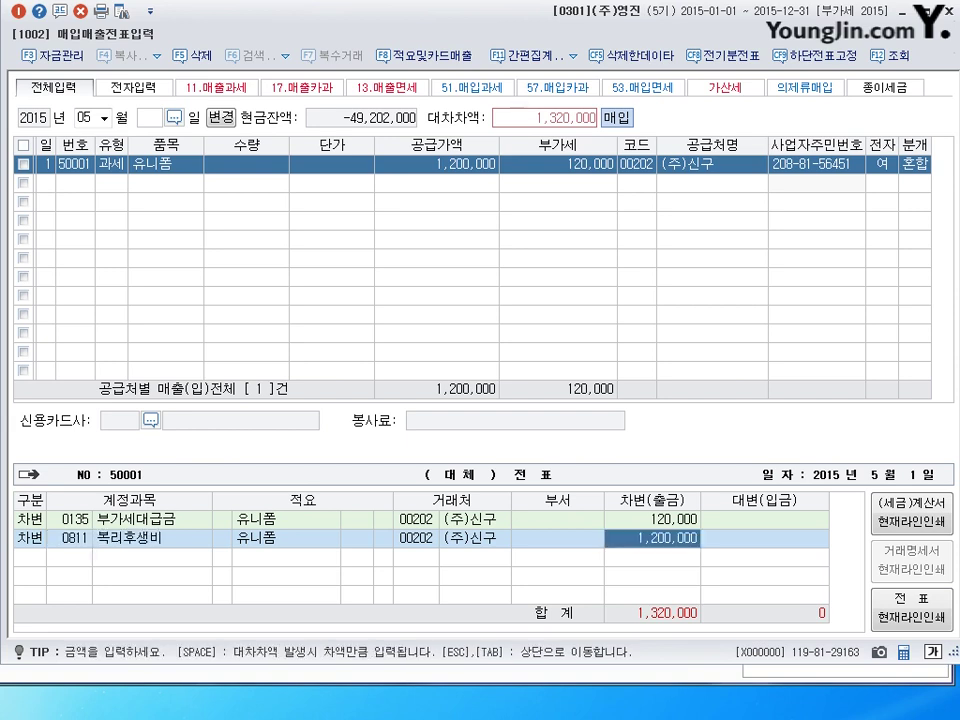
type("4")
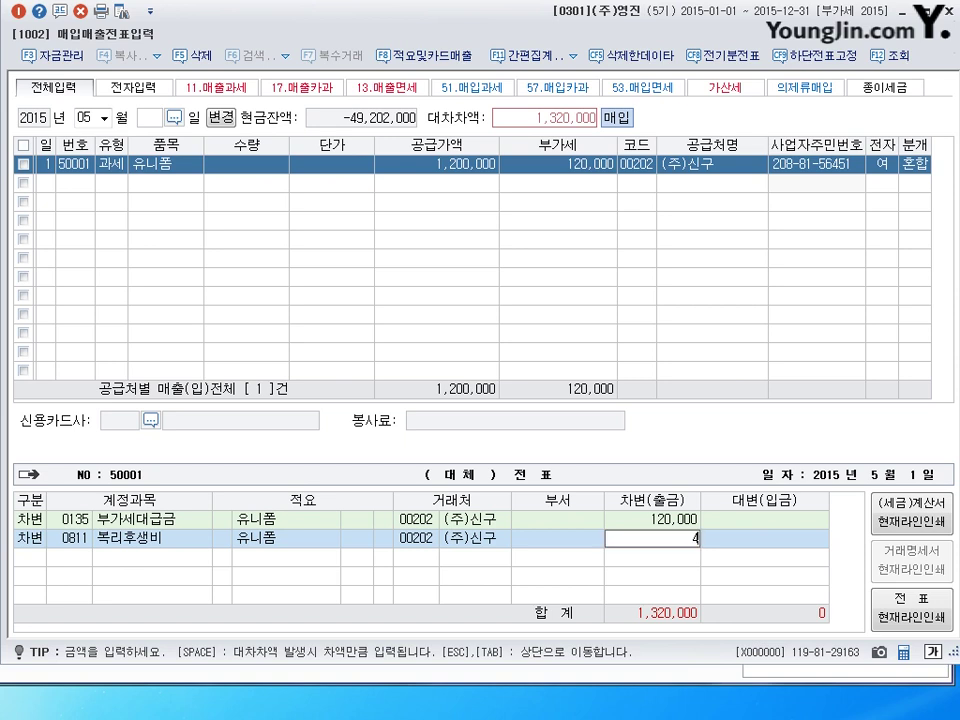
type("00,000")
key("Return")
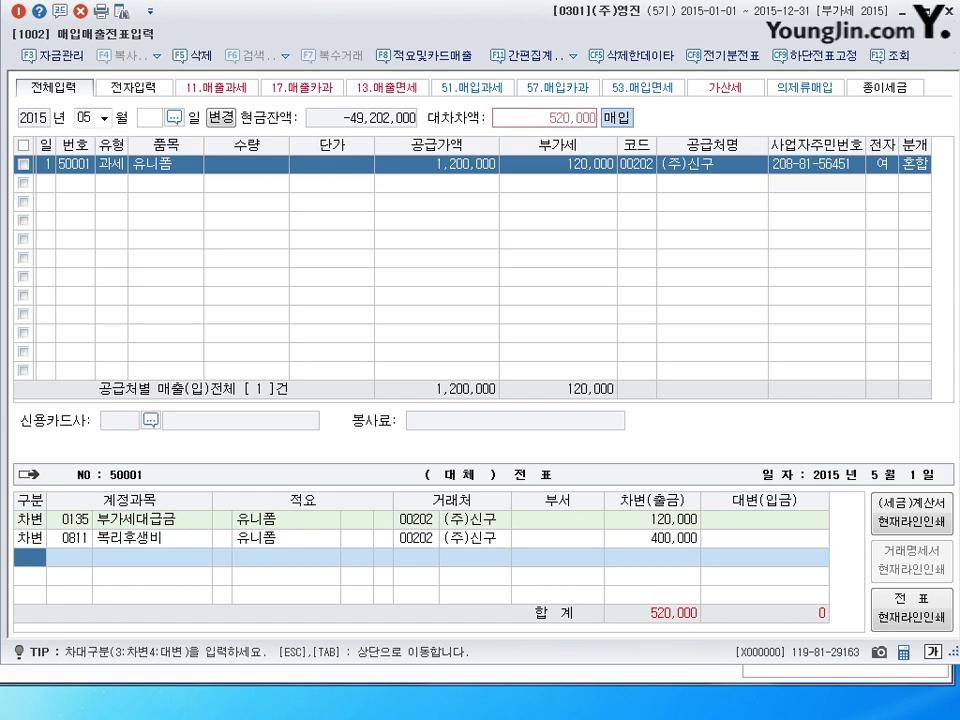
type("3")
key("Return")
type("511")
key("Return")
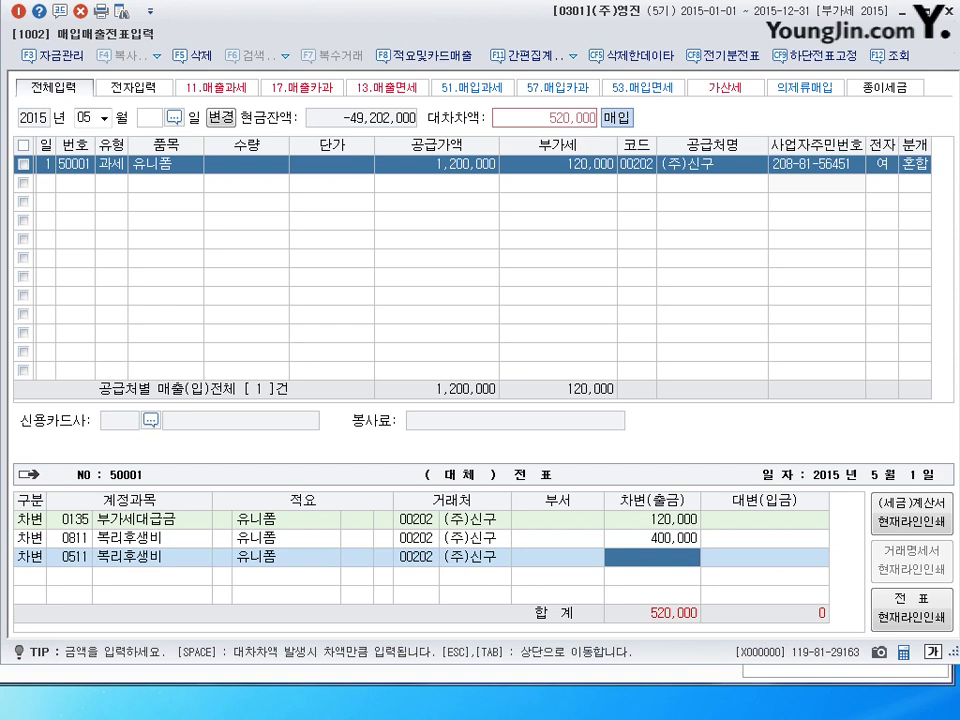
type("800000")
key("Return")
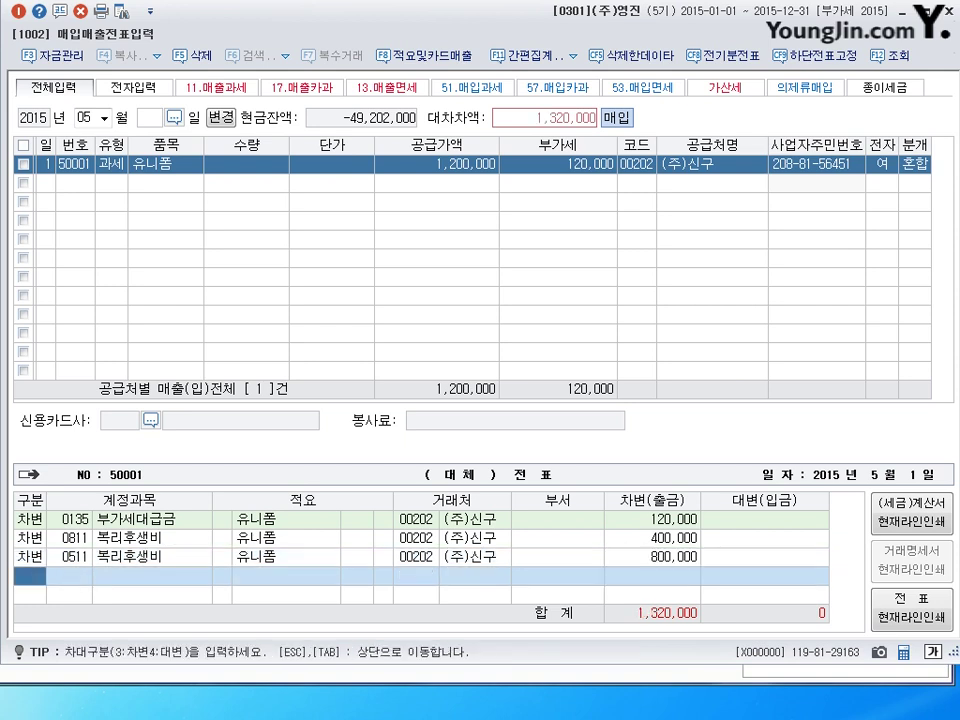
Credit 당좌예금 1,000,000 and 미지급금 320,000, save the voucher, and date row 2 day 2.
type("4")
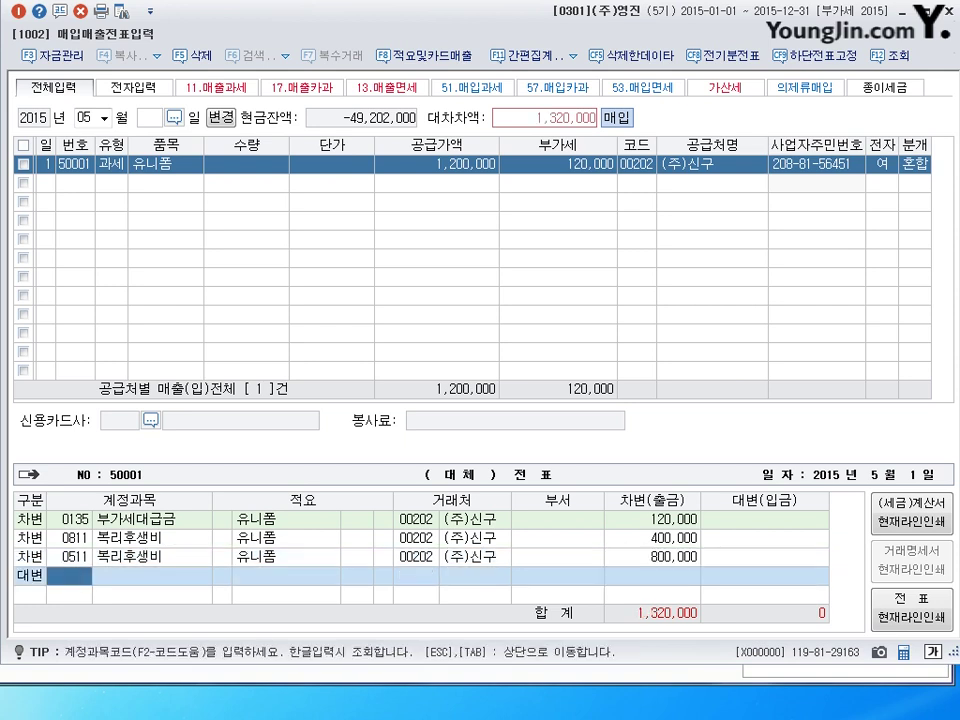
type("102")
key("Return")
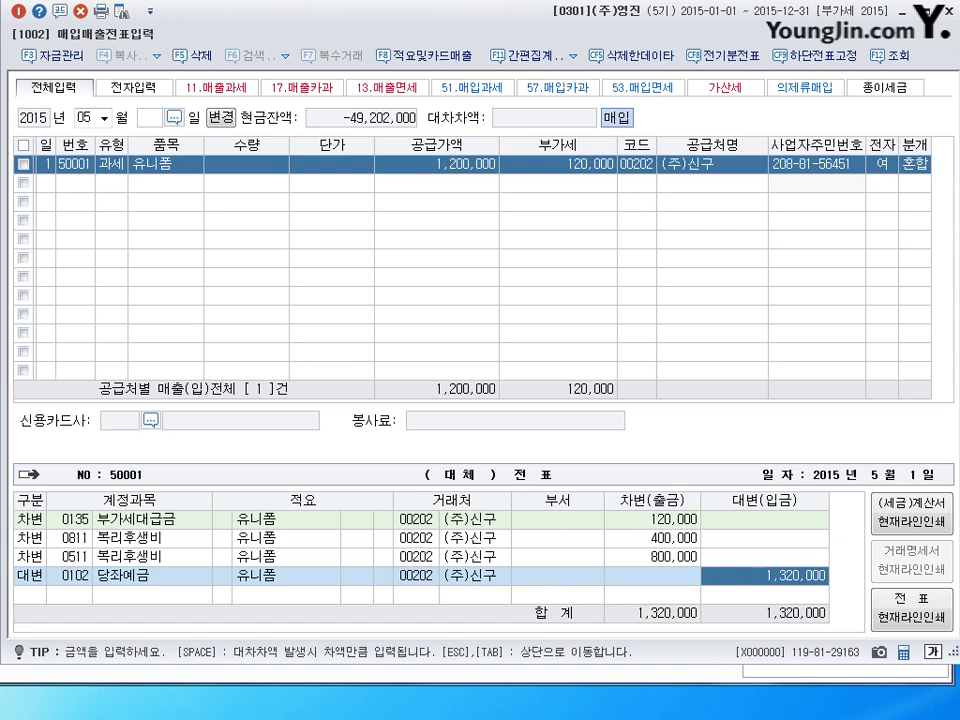
type("1000000")
key("Return")
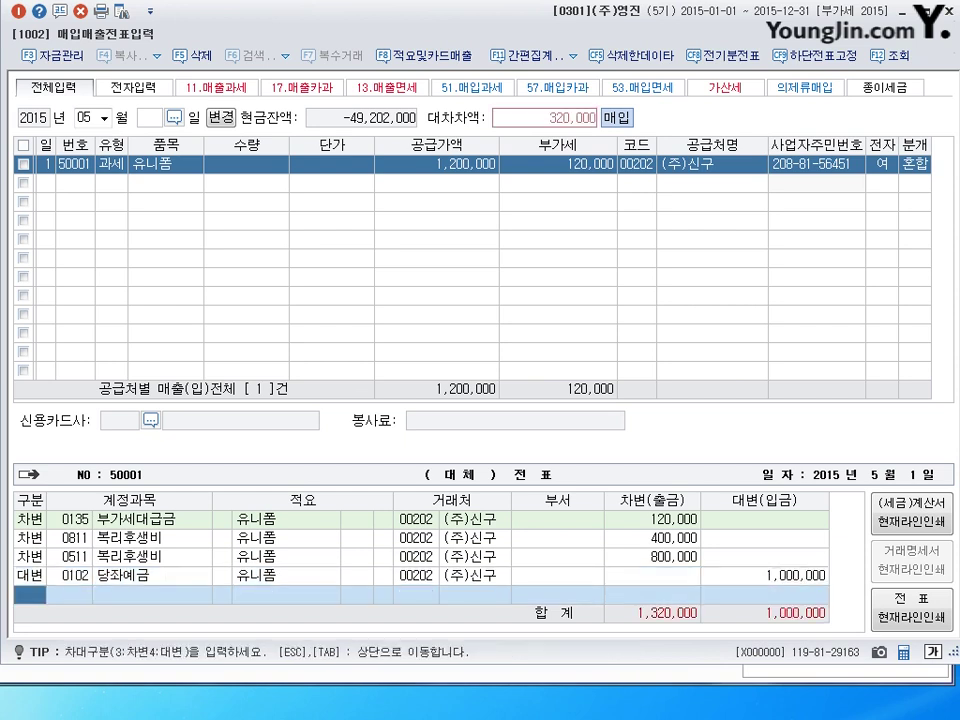
type("2")
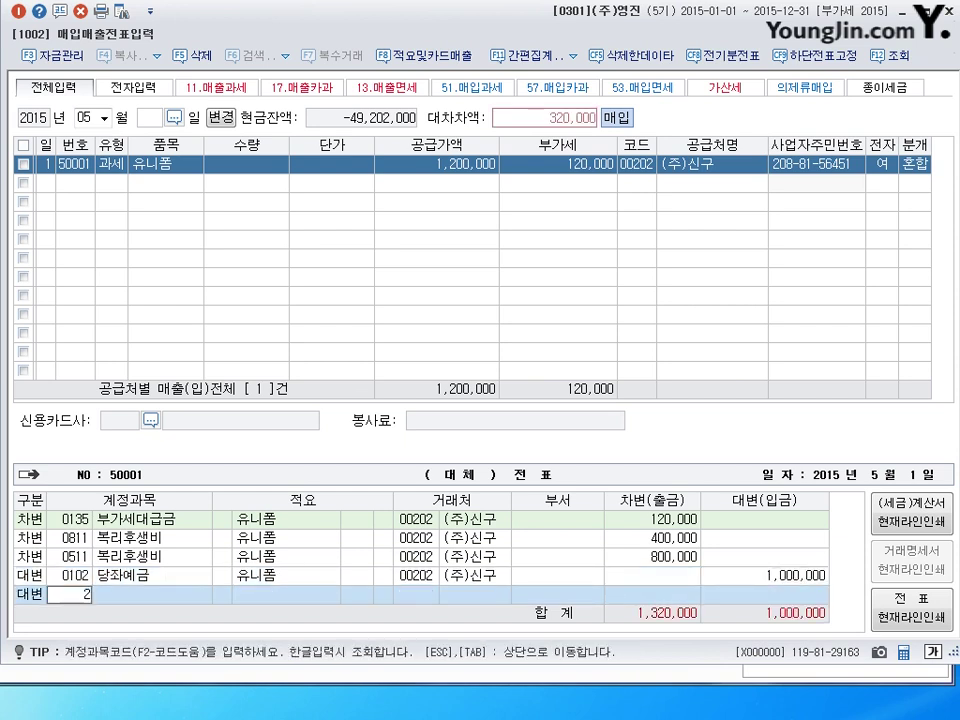
type("53")
key("Return")
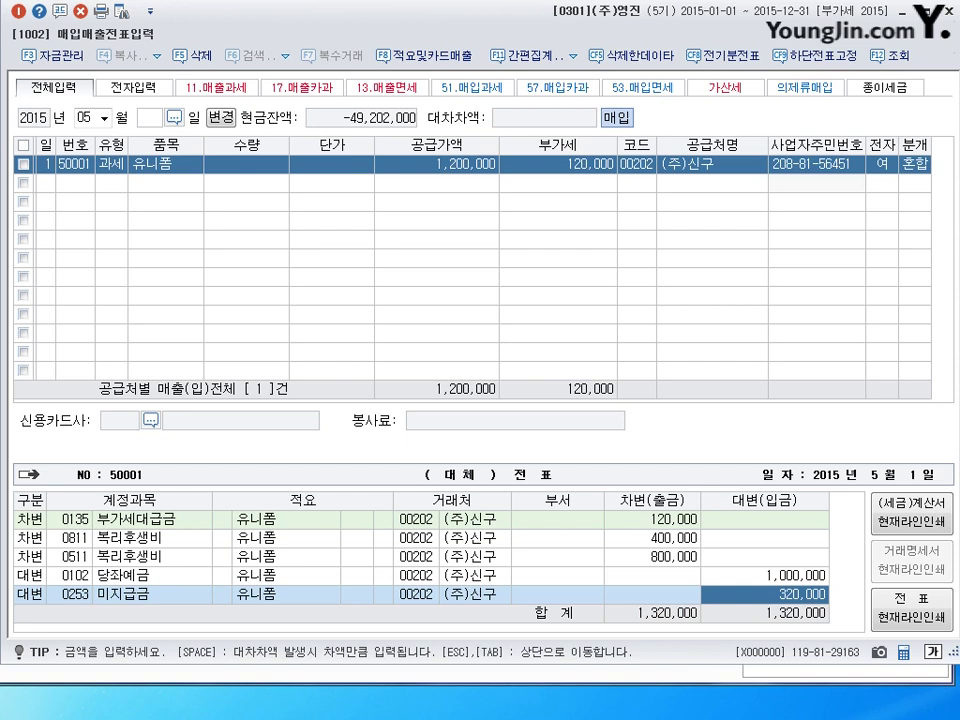
key("Return")
type("2")
key("Return")
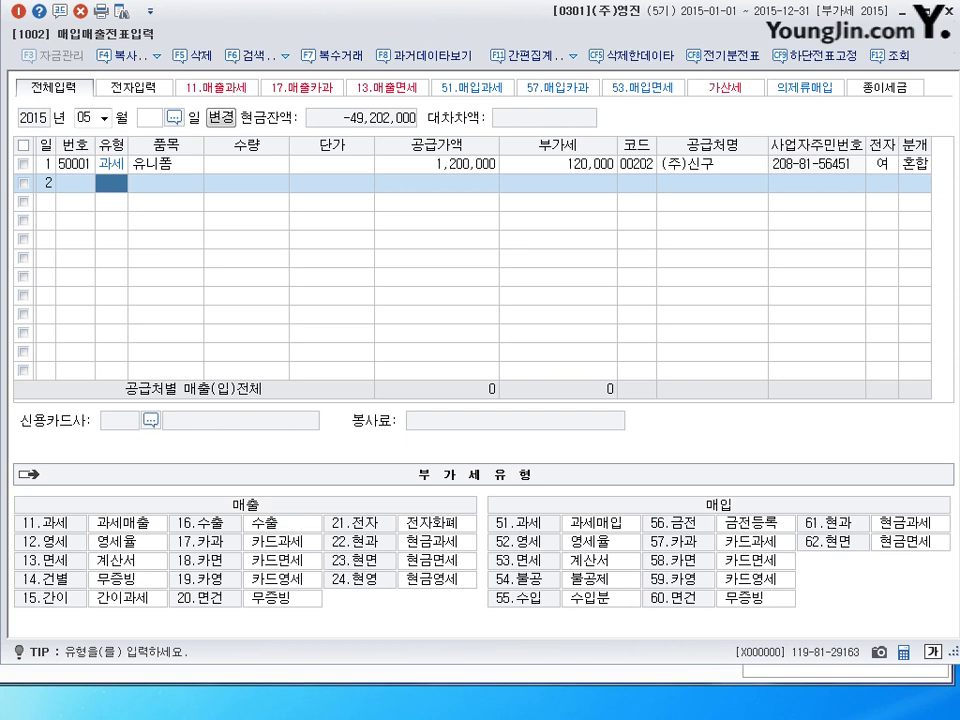
Enter a type-51 수리비 purchase of 300,000 from 현대자동차, settled in cash.
type("51")
key("Return")
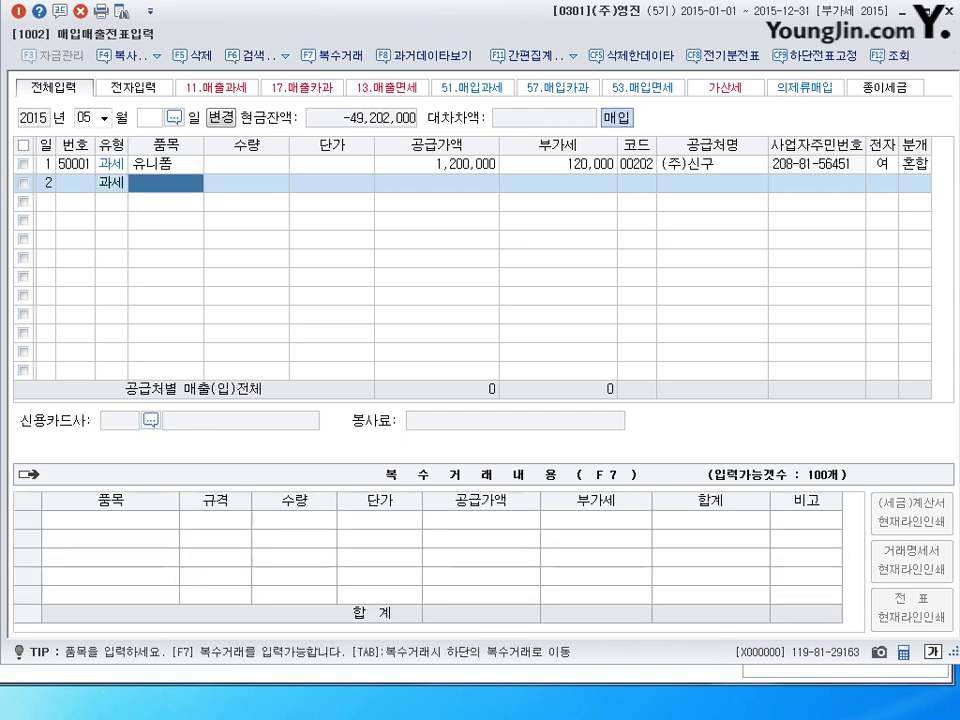
type("수립")
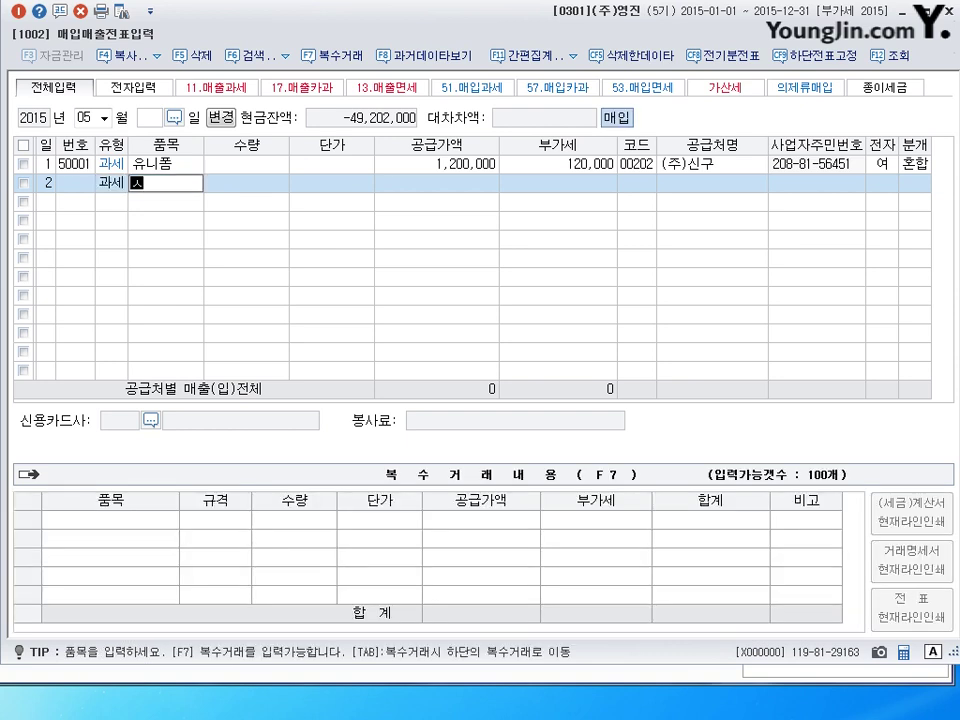
type("비")
key("Return")
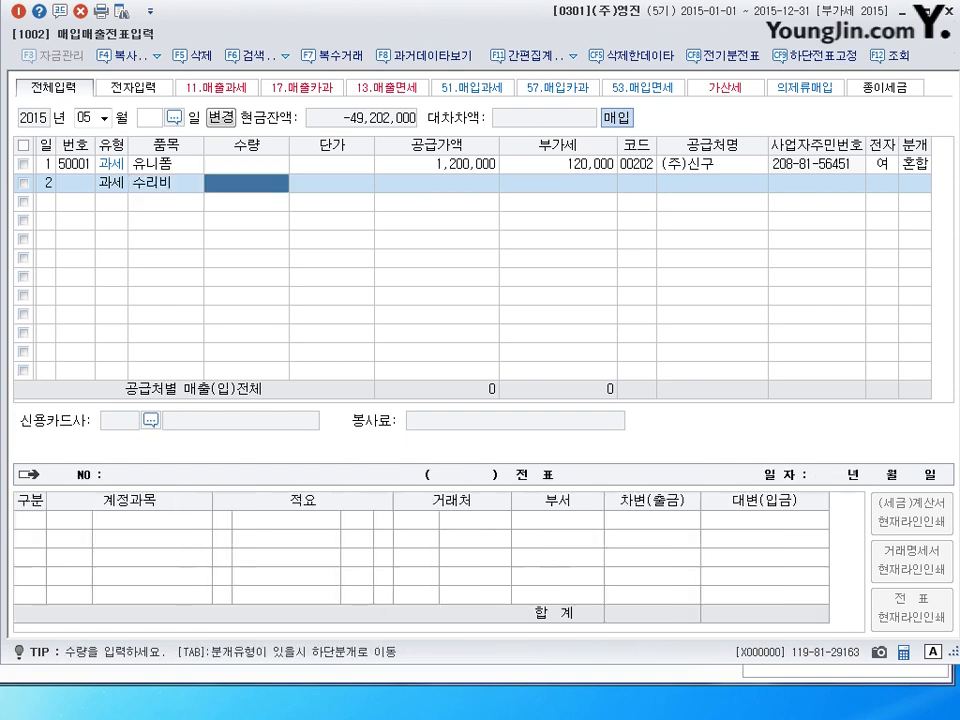
key("Return")
key("Return")
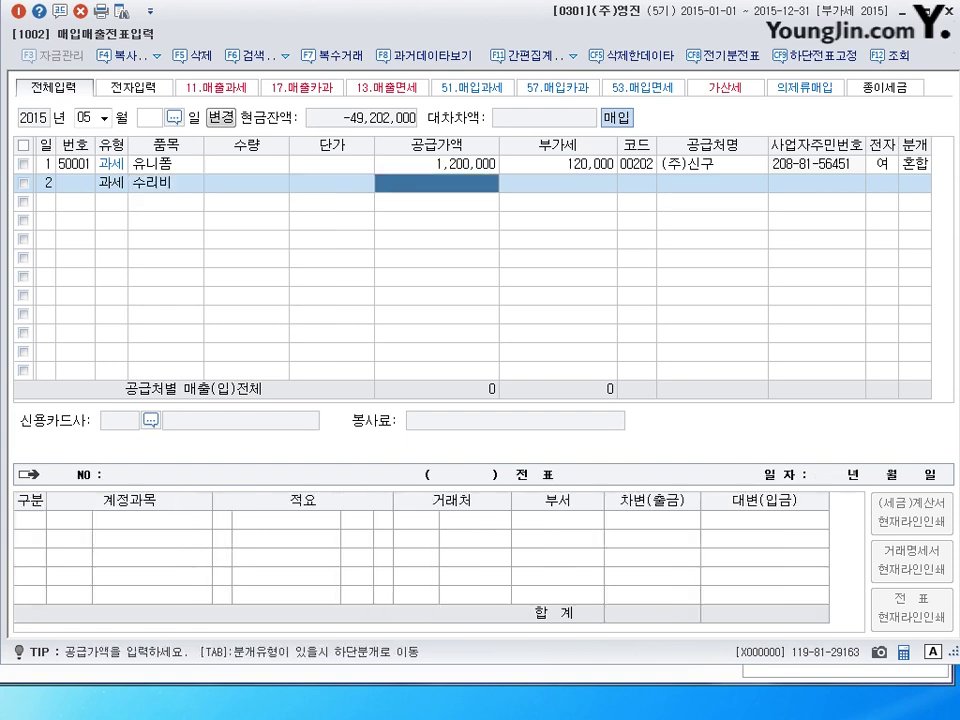
type("300")
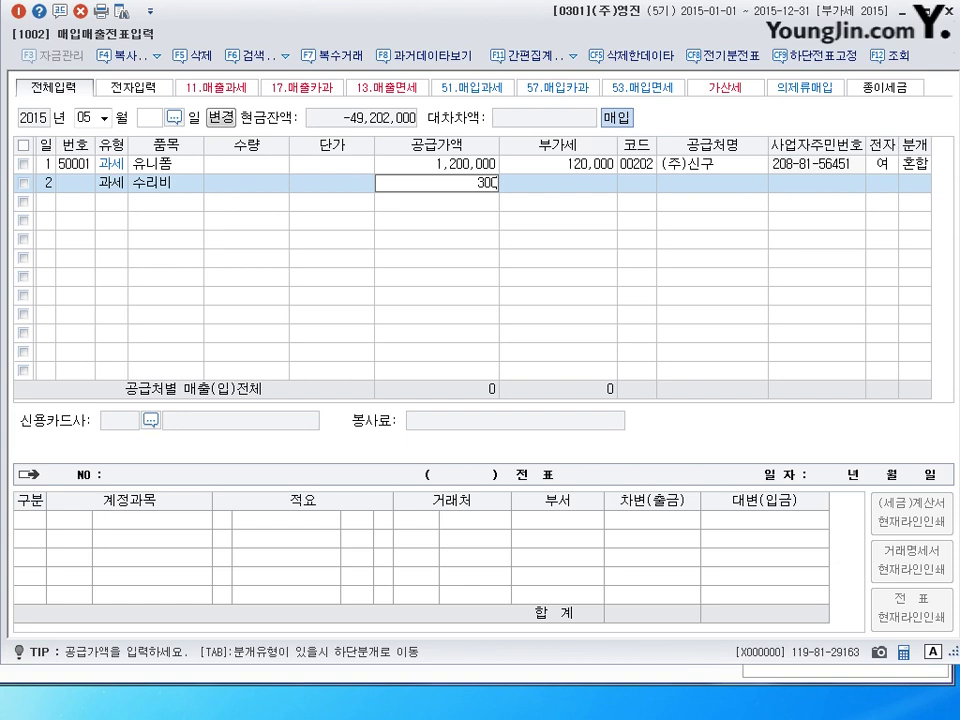
type(",000")
key("Return")
key("Return")
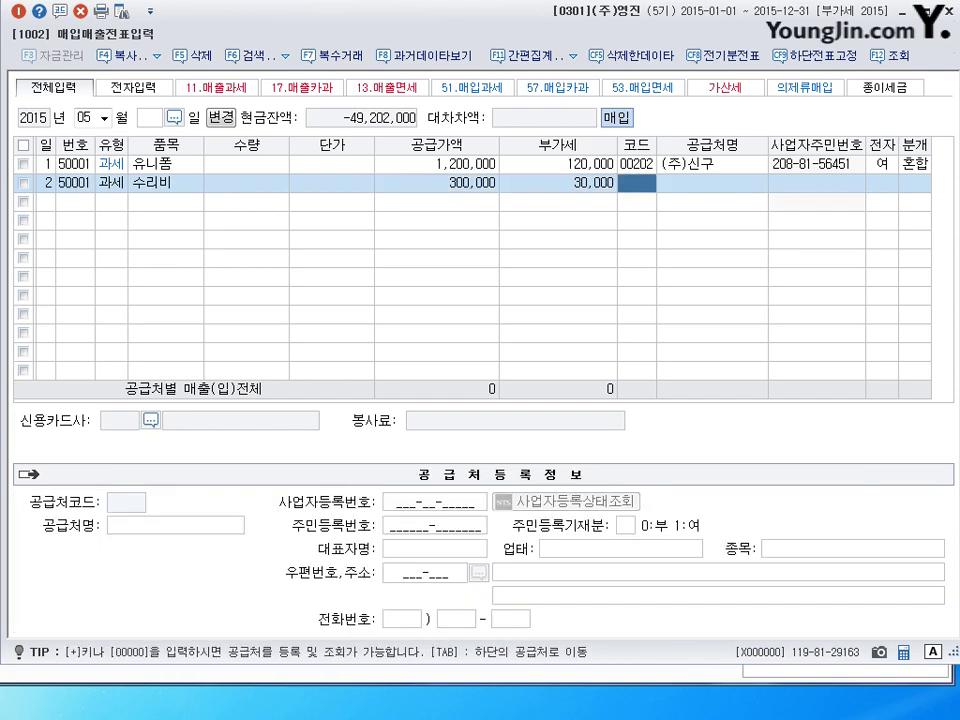
type("현대")
key("Return")
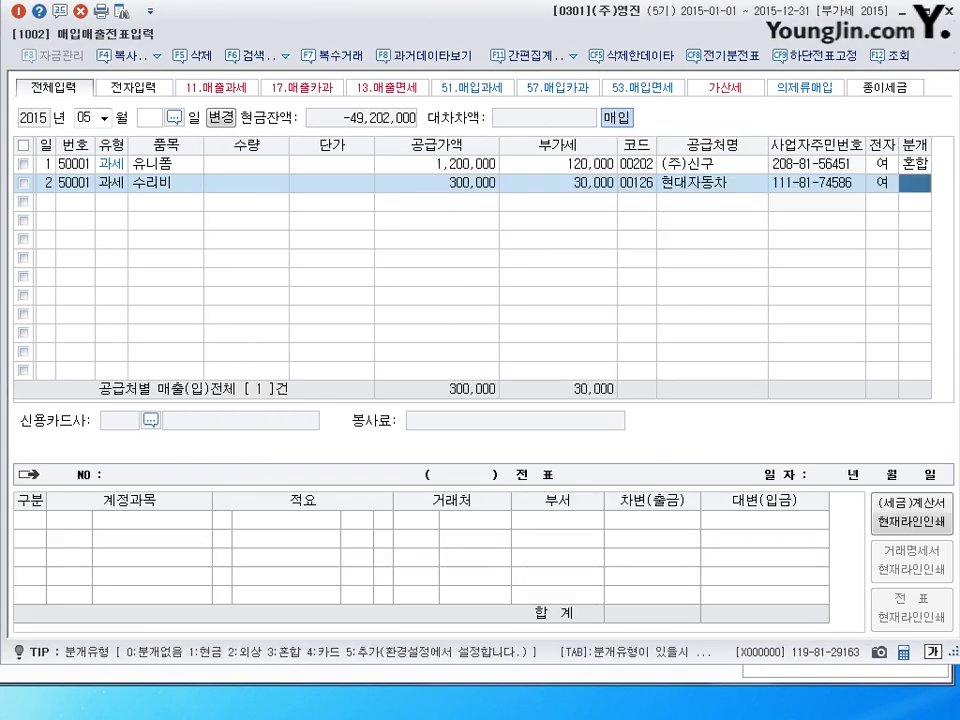
type("1")
key("Return")
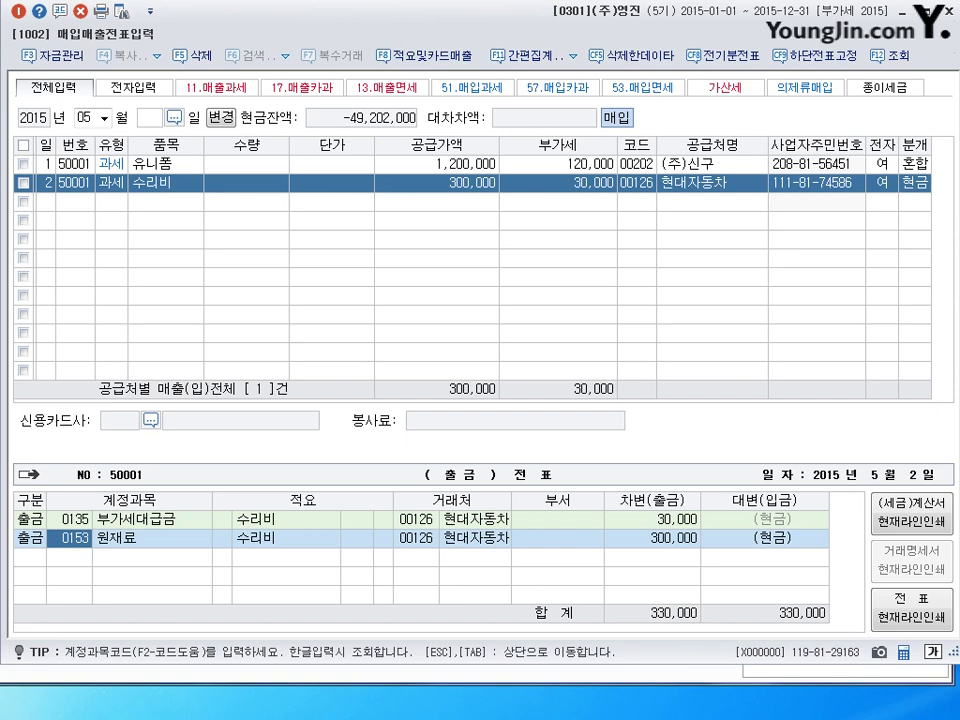
Change the repair expense's debit account to 0522 차량유지비.
type("0522")
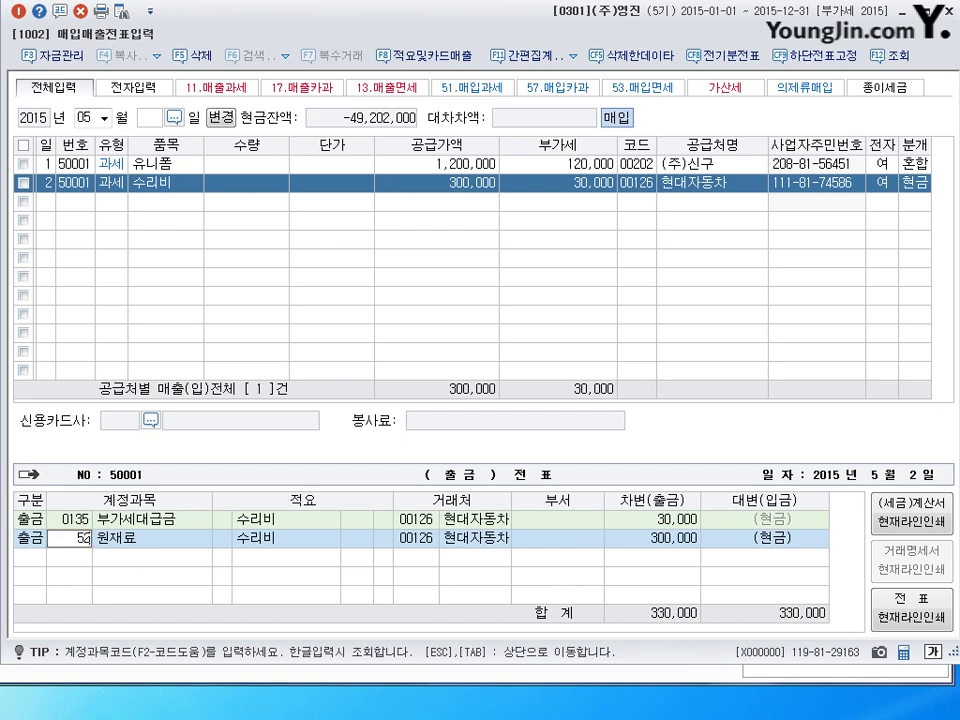
key("Return")
key("Tab")
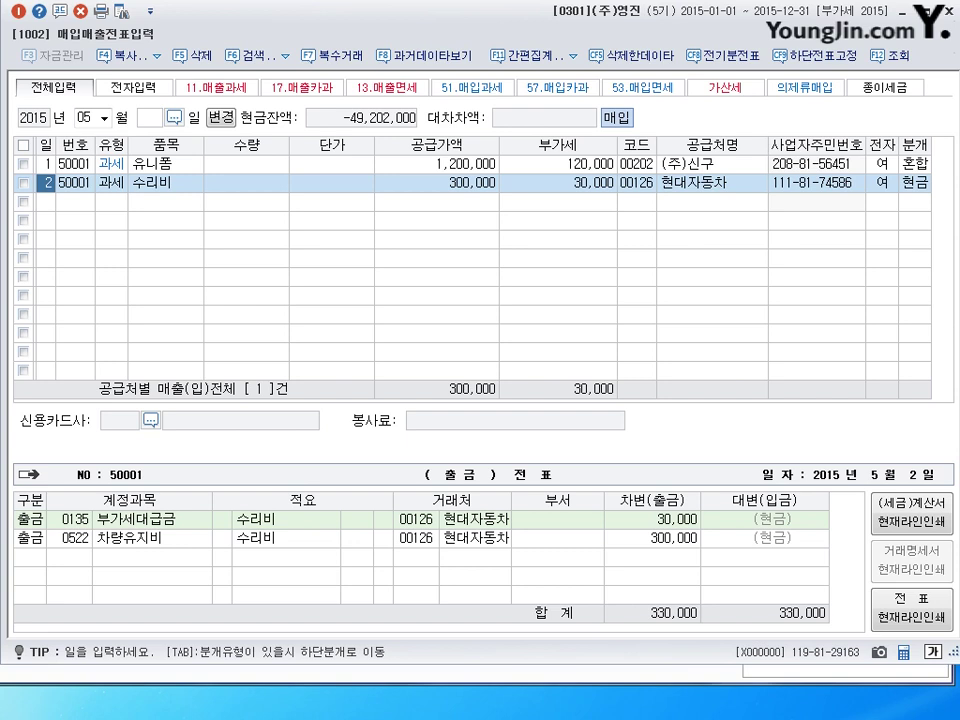
Start a new voucher row dated day 3.
key("Down")
key("Up")
key("Down")
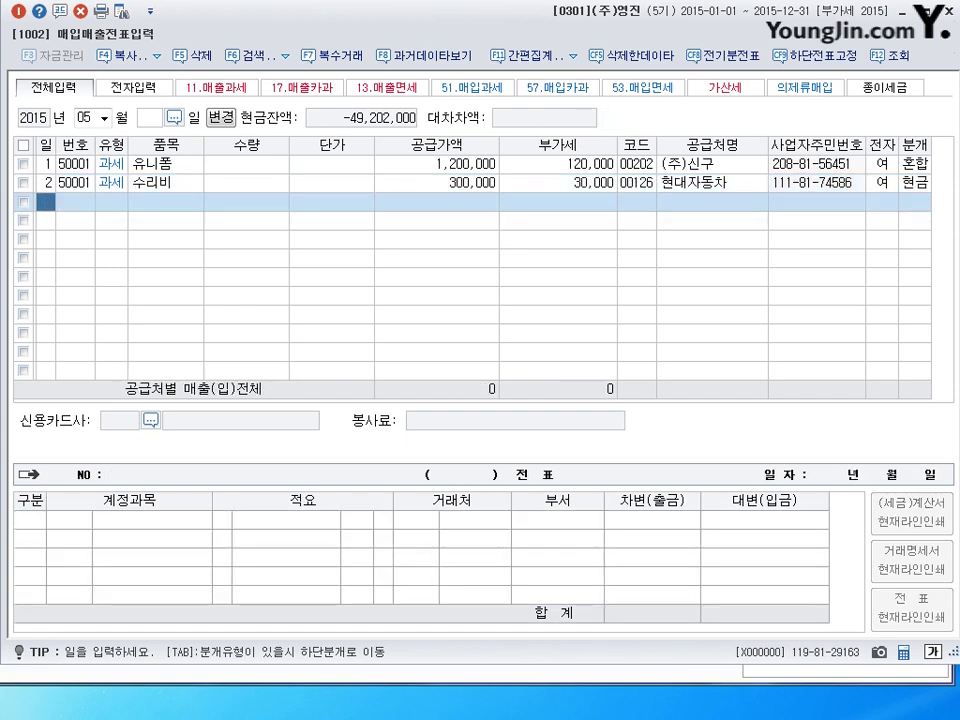
type("3")
key("Return")
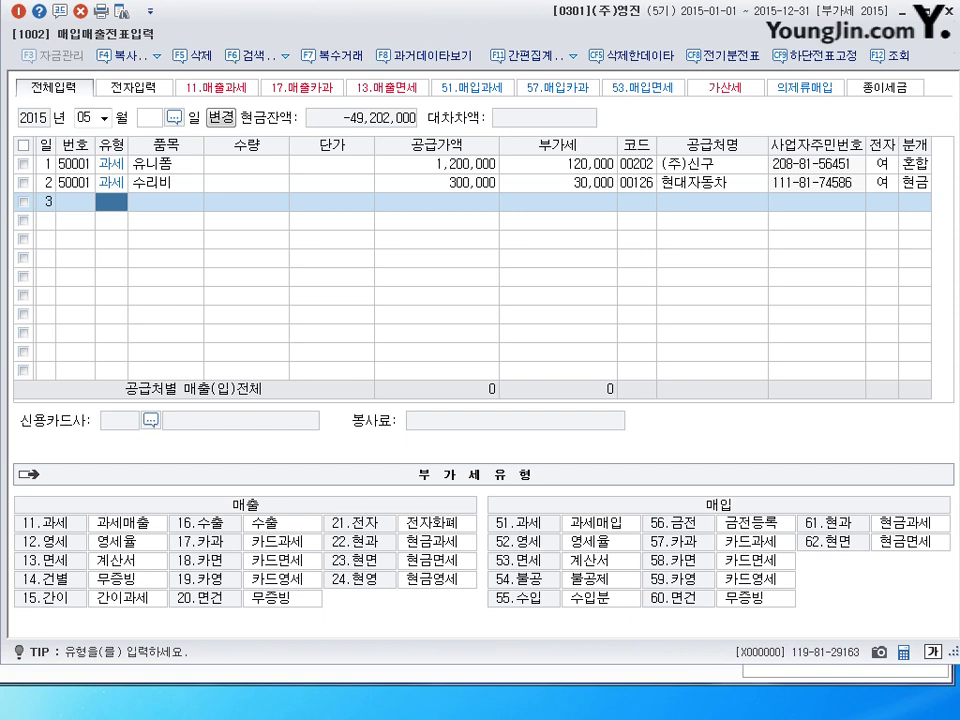
Enter a type-51 purchase of 4월분 임대료 with 700,000 supply.
type("51")
key("Return")
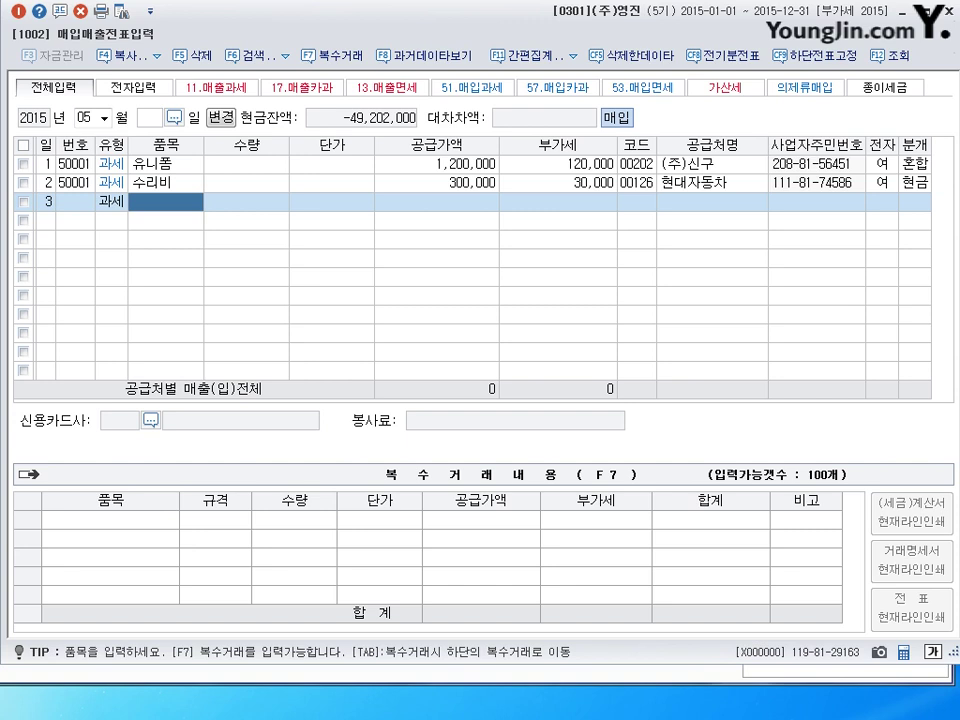
type("4월분")
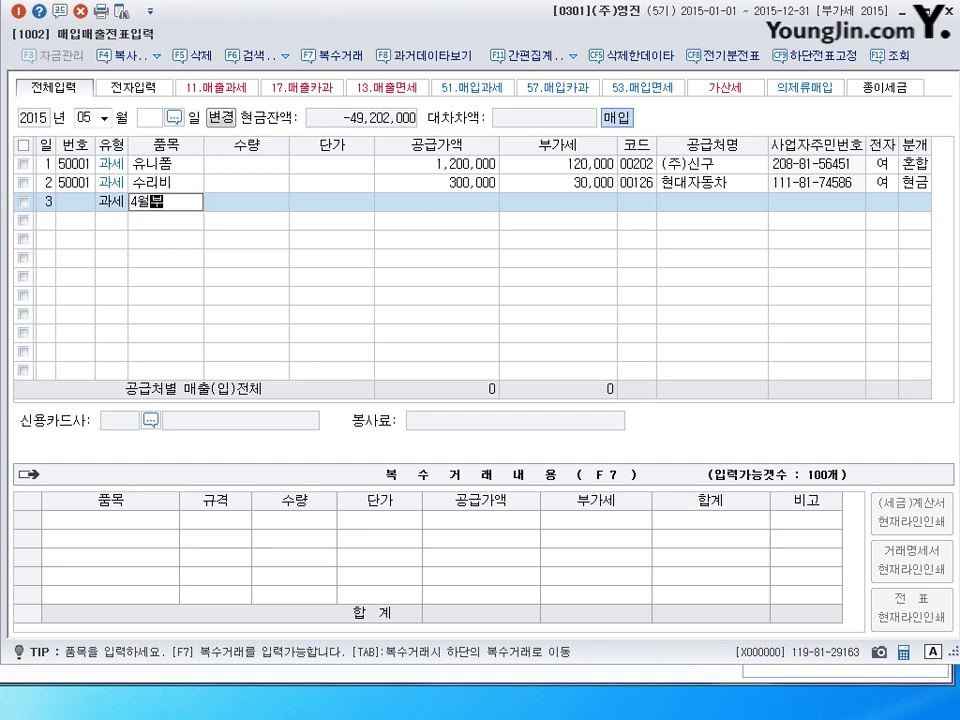
type(" 임대료")
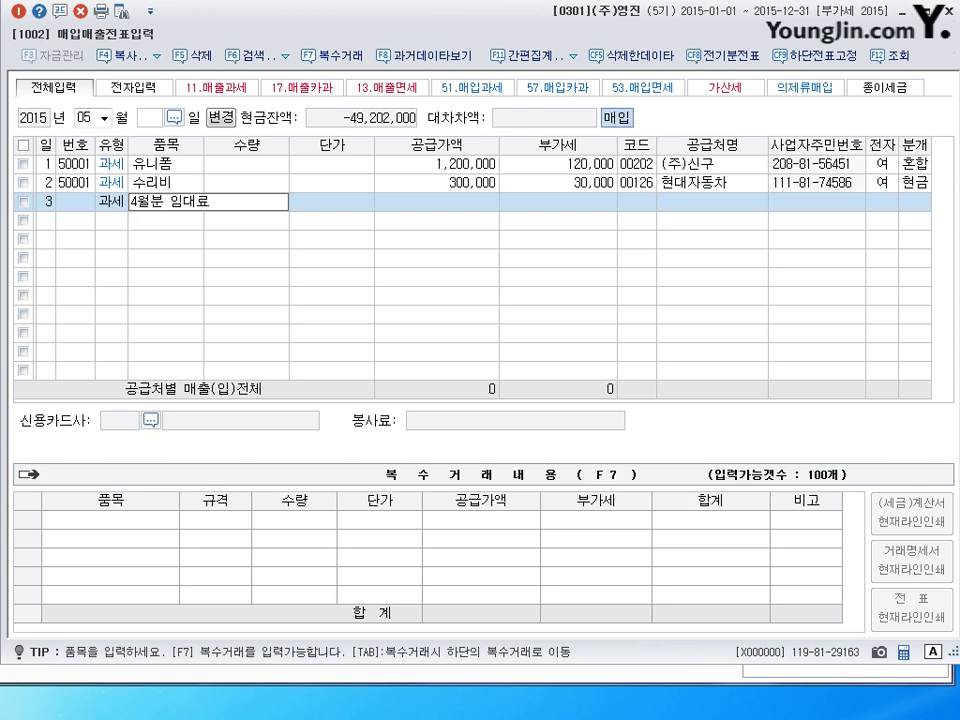
key("Return")
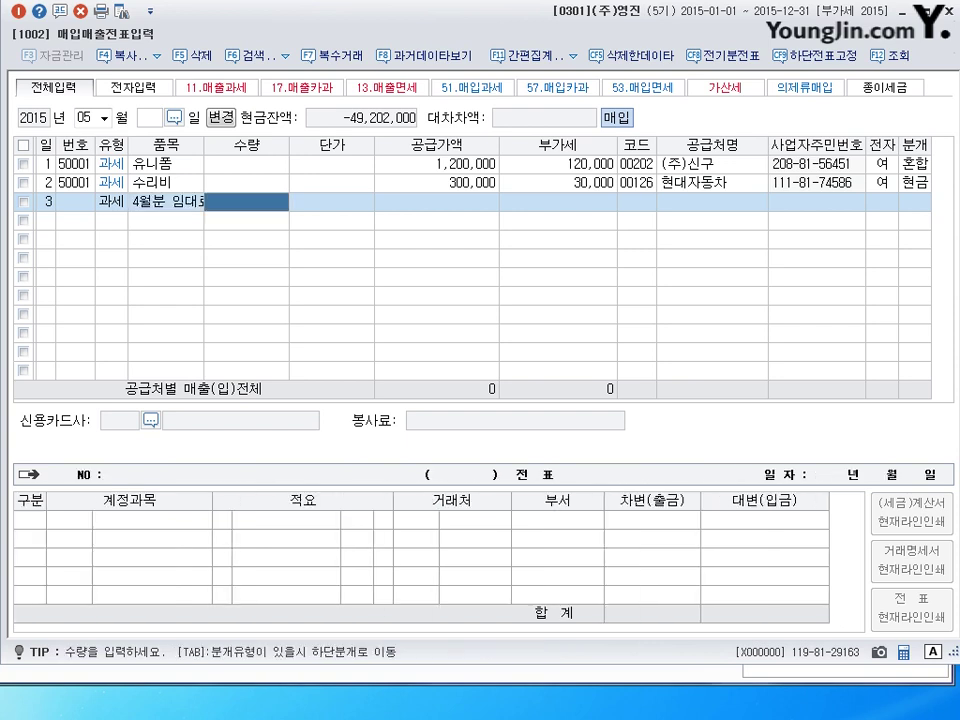
key("Return")
key("Return")
type("7000000")
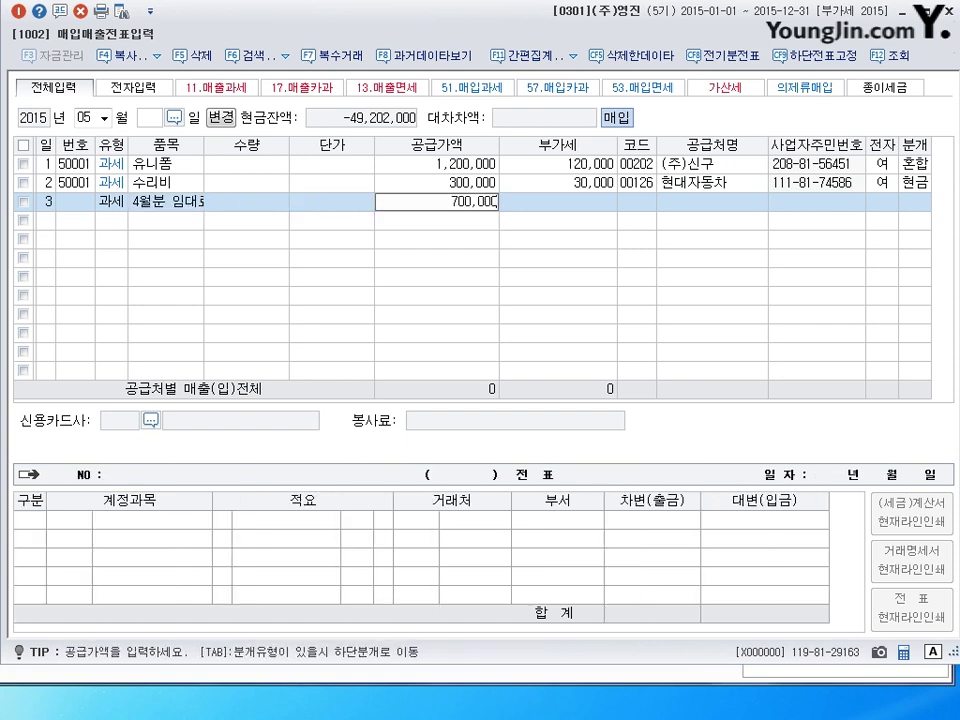
key("Return")
Choose supplier (주)유담상사, mark the invoice electronic, and set a 혼합 journal.
key("Return")
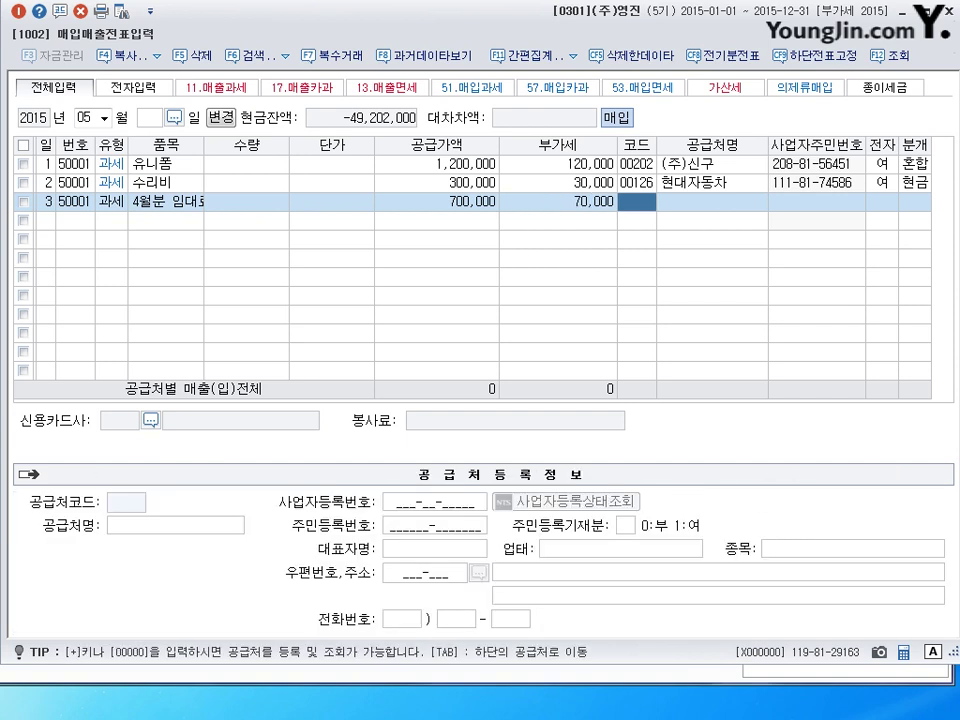
type("유담")
key("Return")
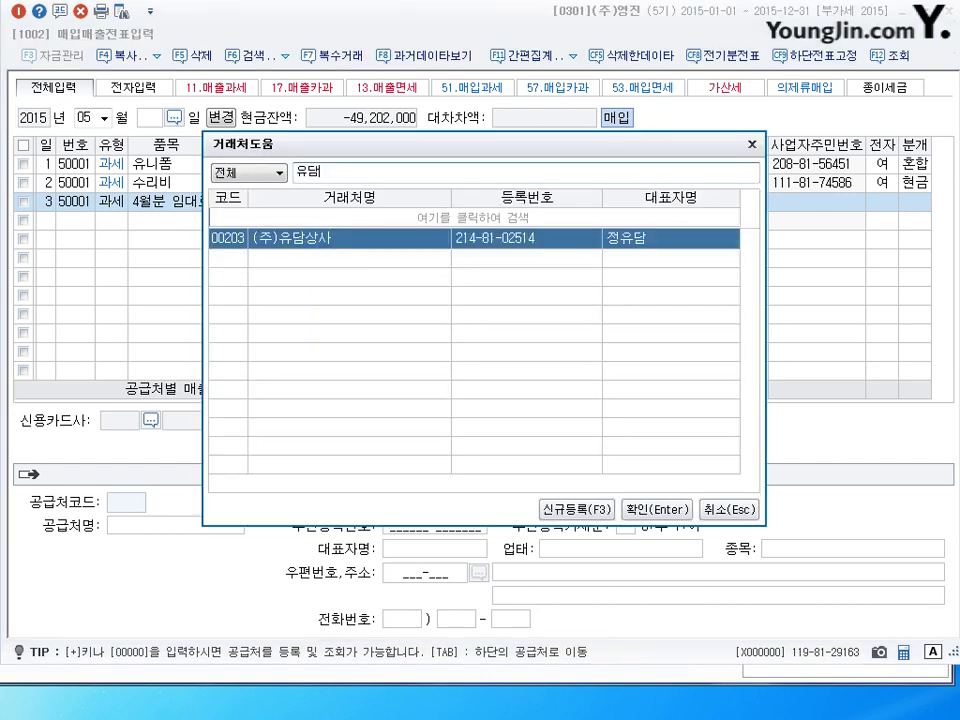
key("Return")
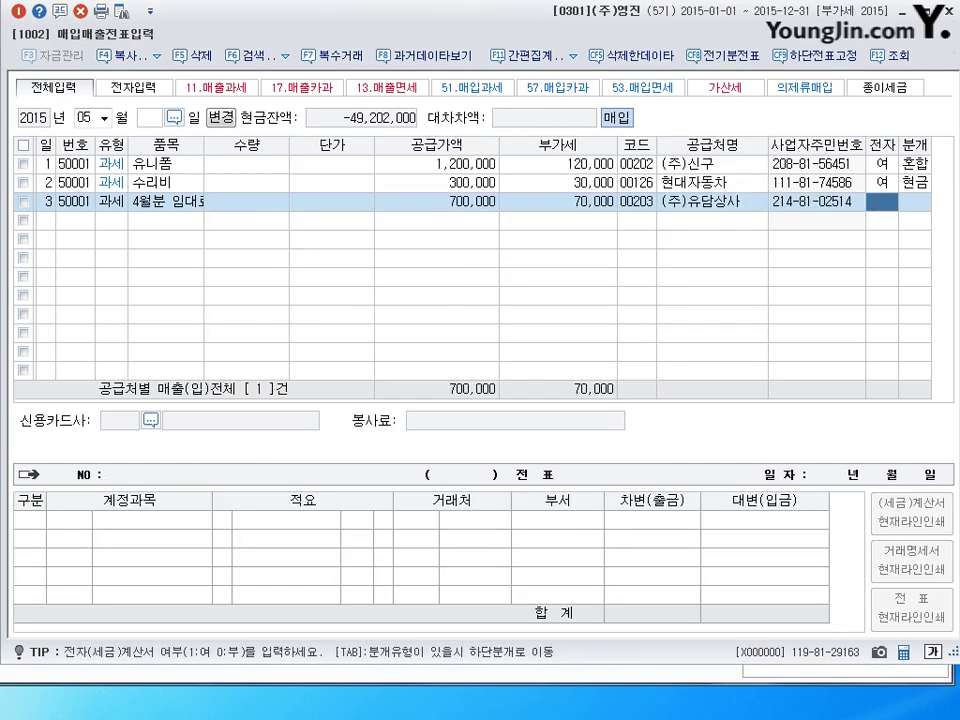
key("1")
key("Return")
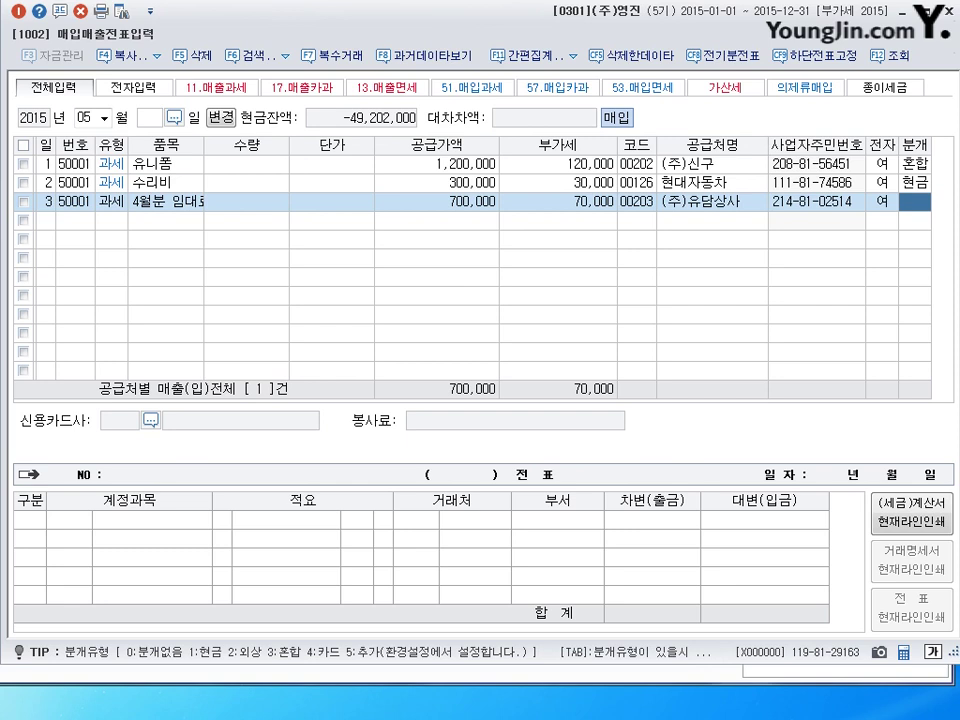
type("3")
key("Return")
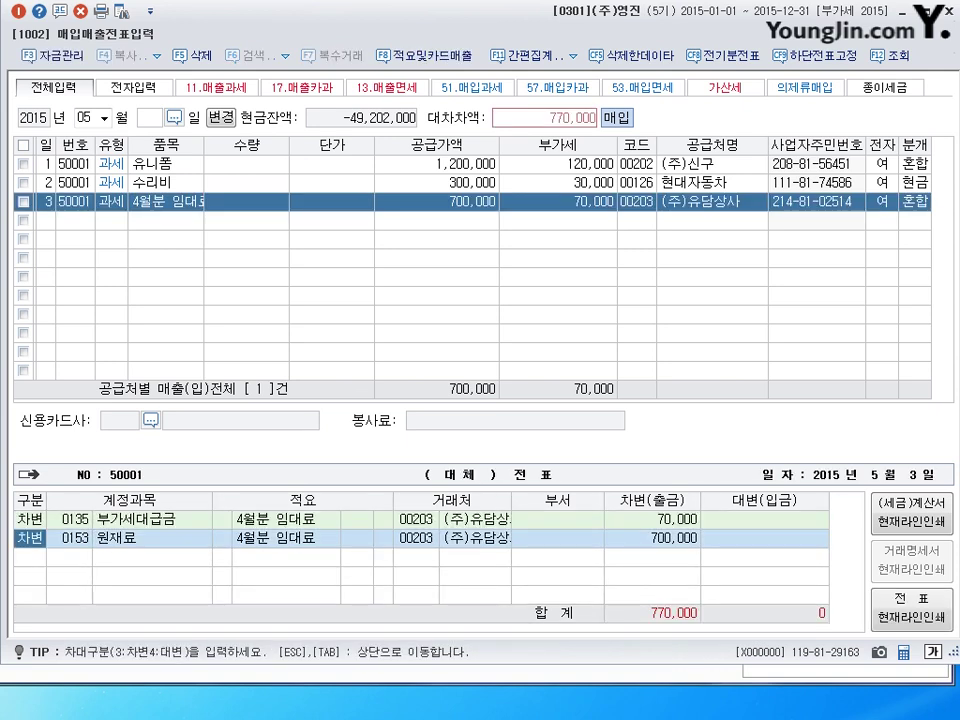
Change the debit account to 0819 임차료 and add a 0253 미지급금 credit of 770,000.
key("Return")
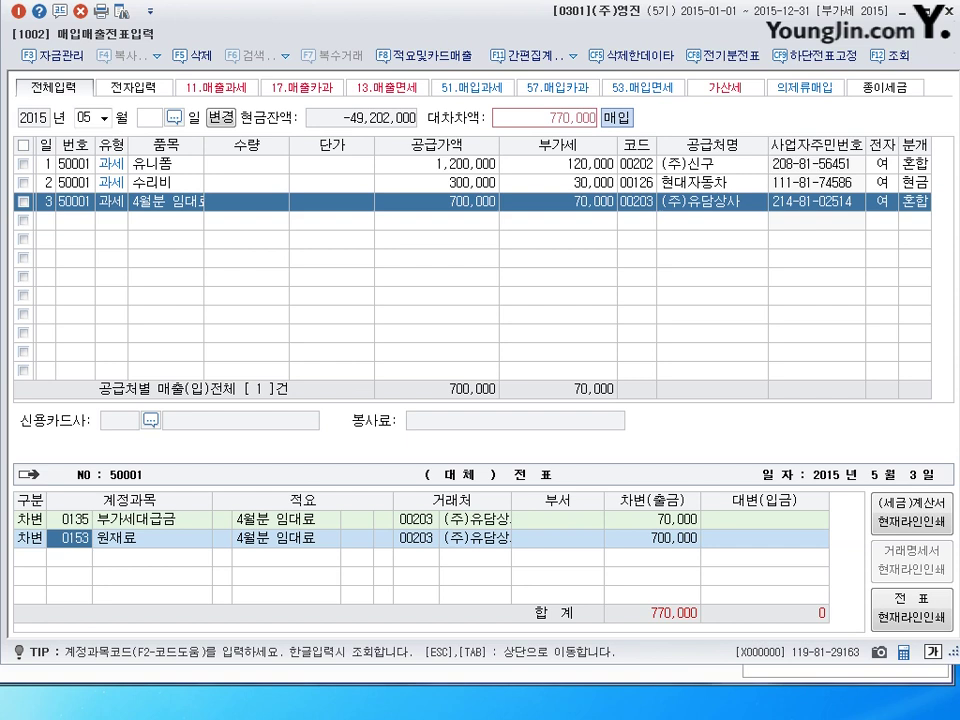
type("0819")
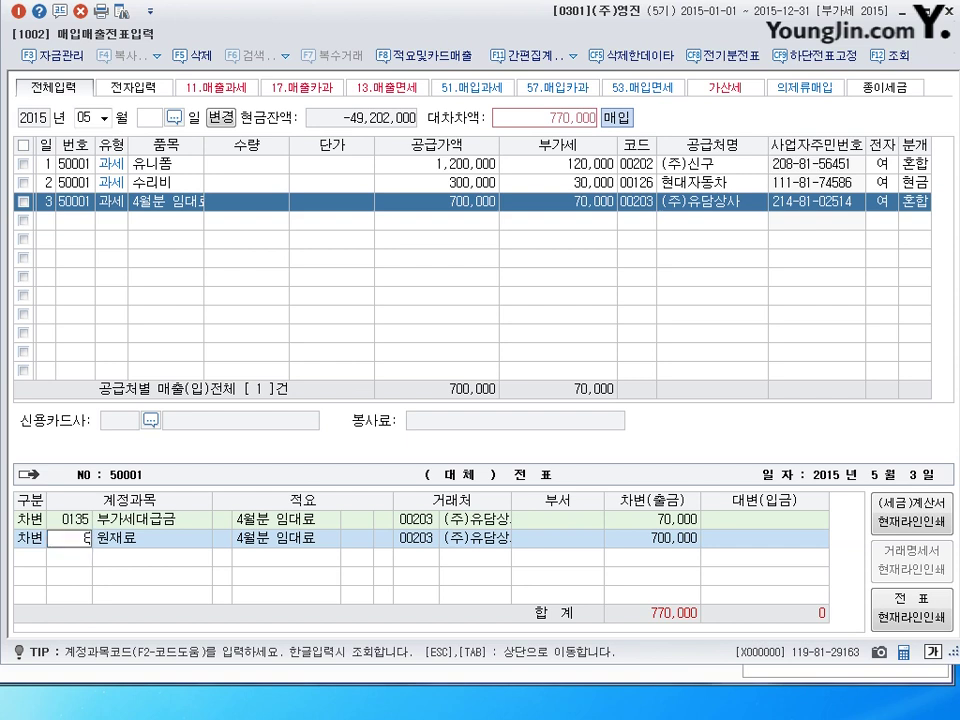
key("Return")
key("Return")
type("4")
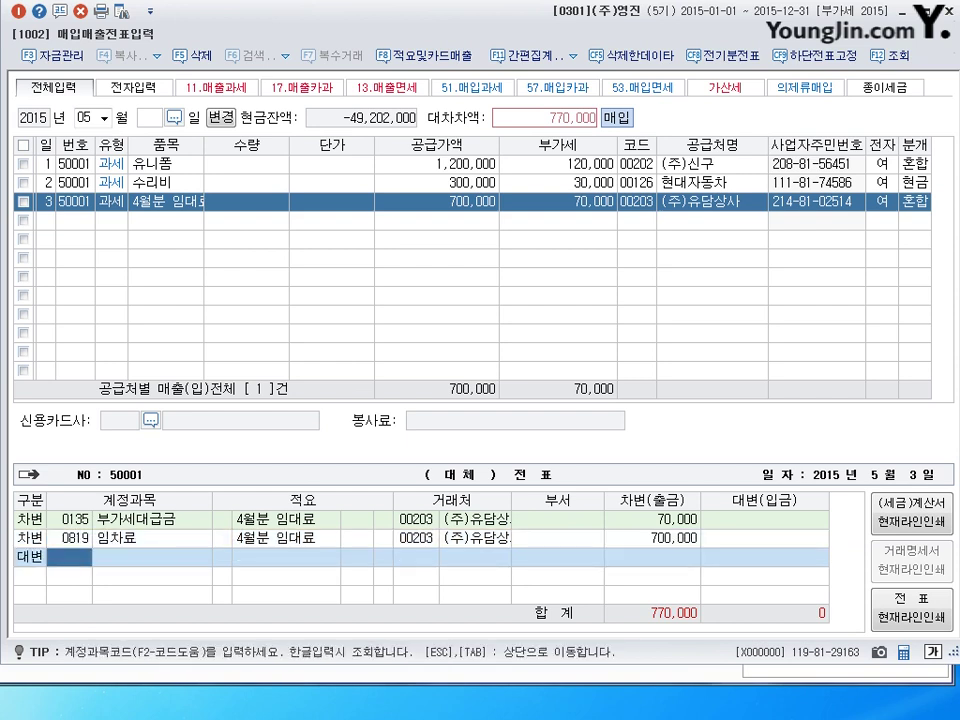
type("253")
key("Return")
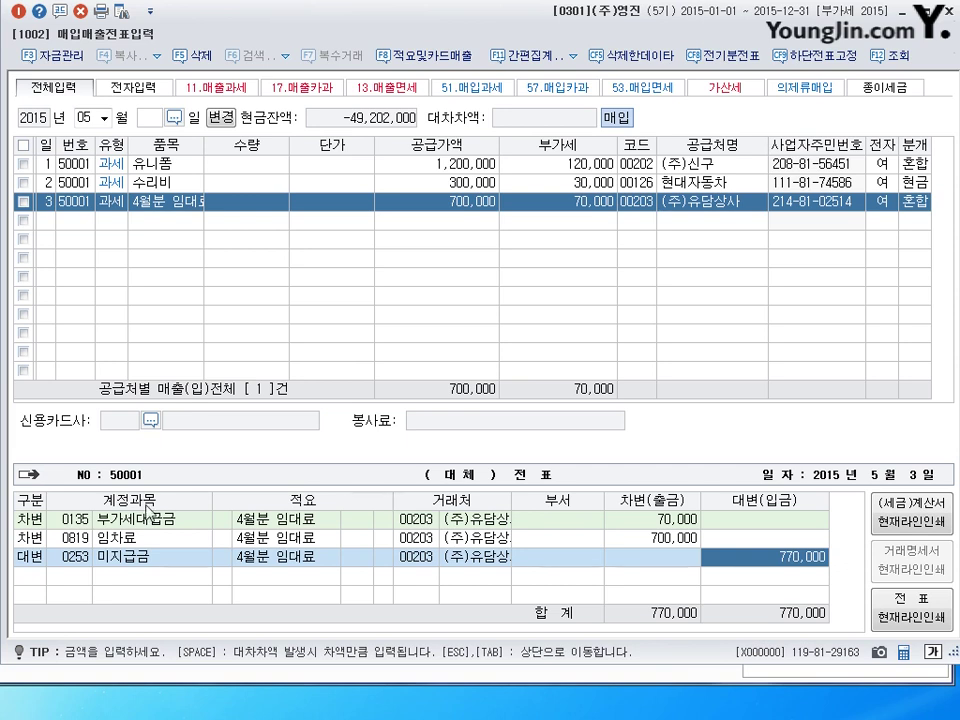
Check the finished journal lines and move to a new voucher row.
left_click(75, 537)
left_click(76, 564)
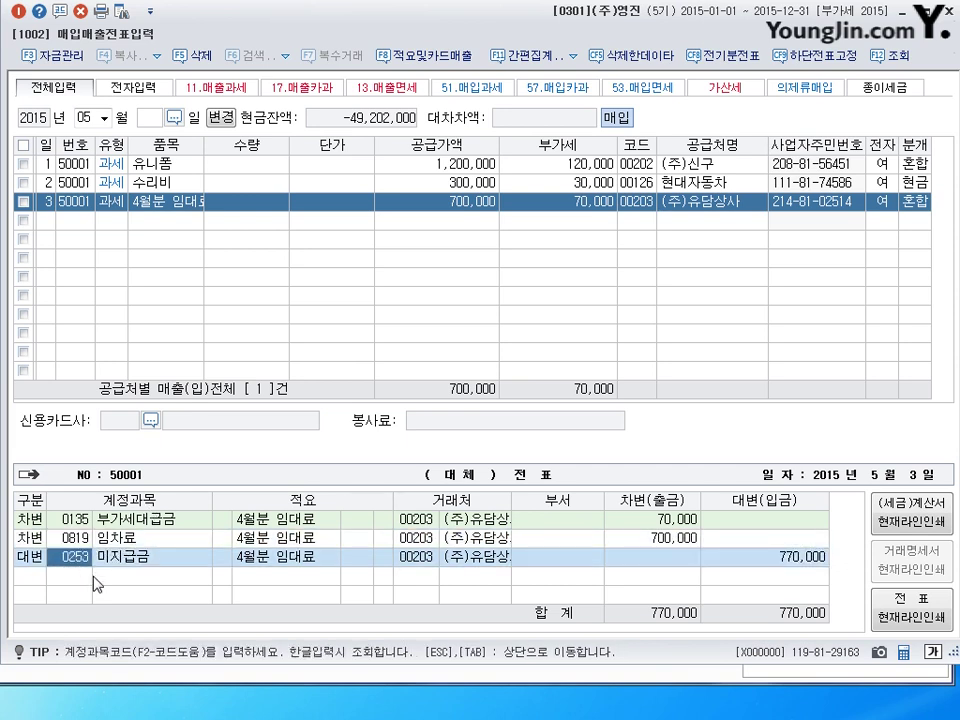
left_click(97, 584)
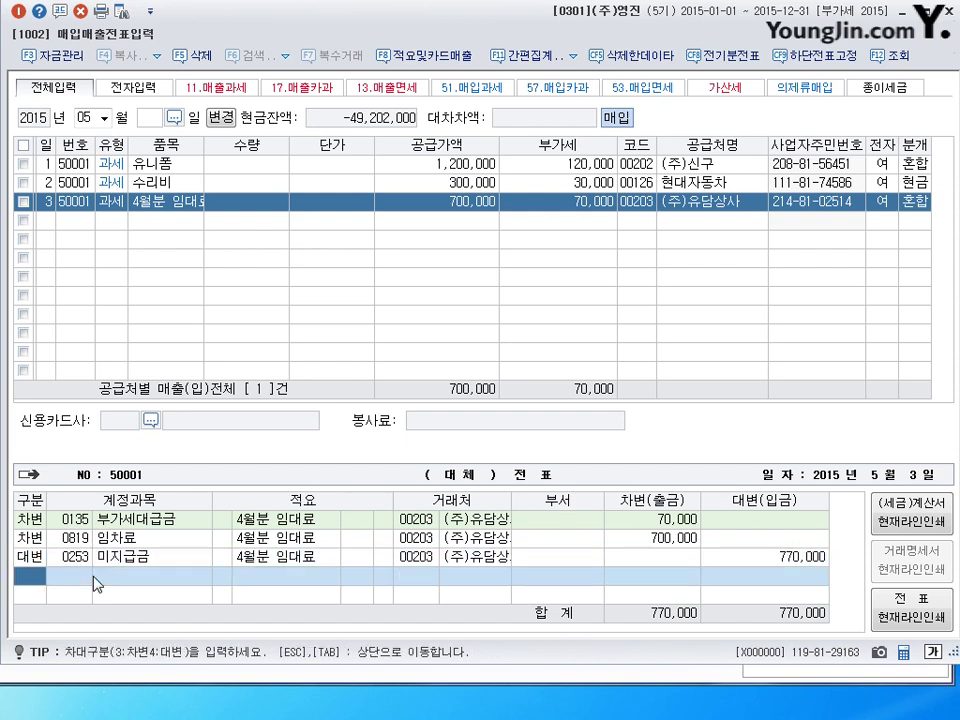
left_click(50, 221)
Date the new voucher row day 4.
type("4")
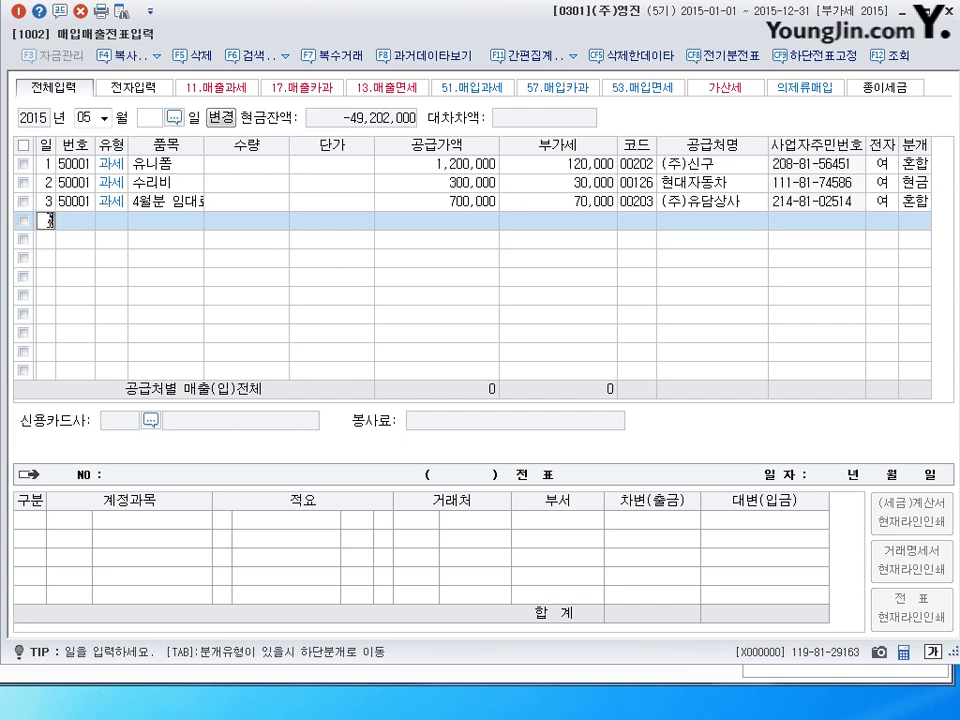
key("Return")
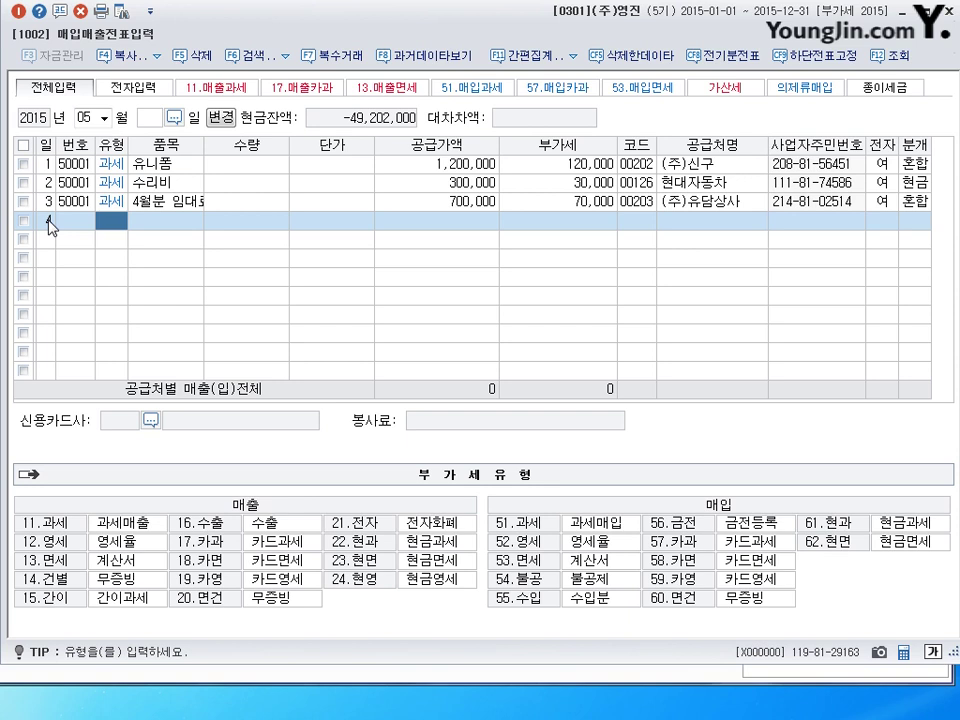
Enter a type-51 운송료 purchase of 100,000 supply with 10,000 VAT.
type("51")
key("Return")
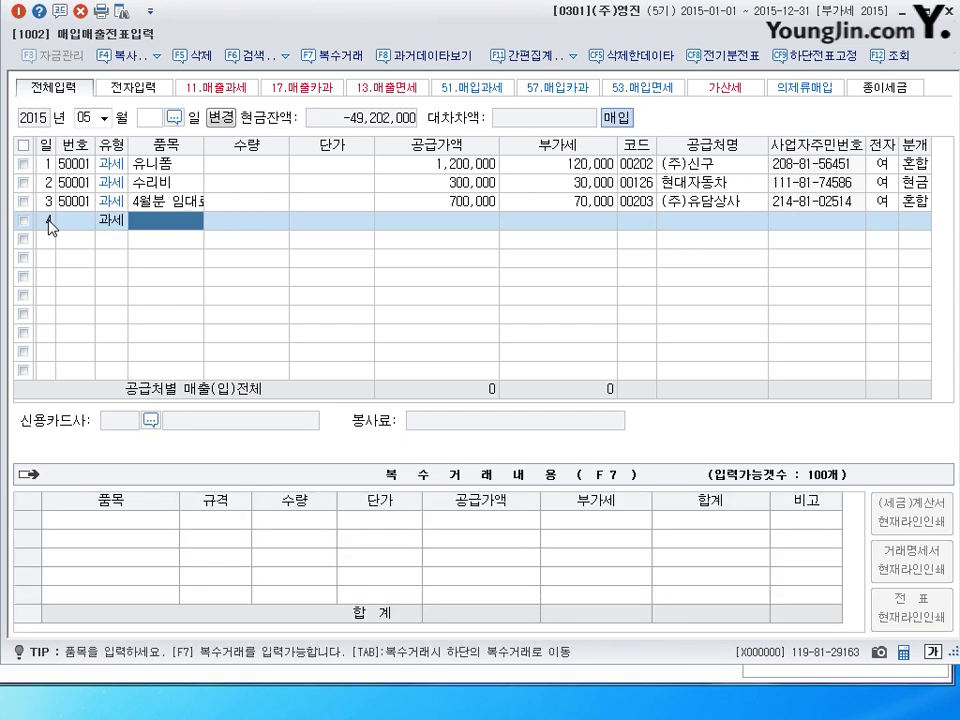
type("운ㅅㅇ료")
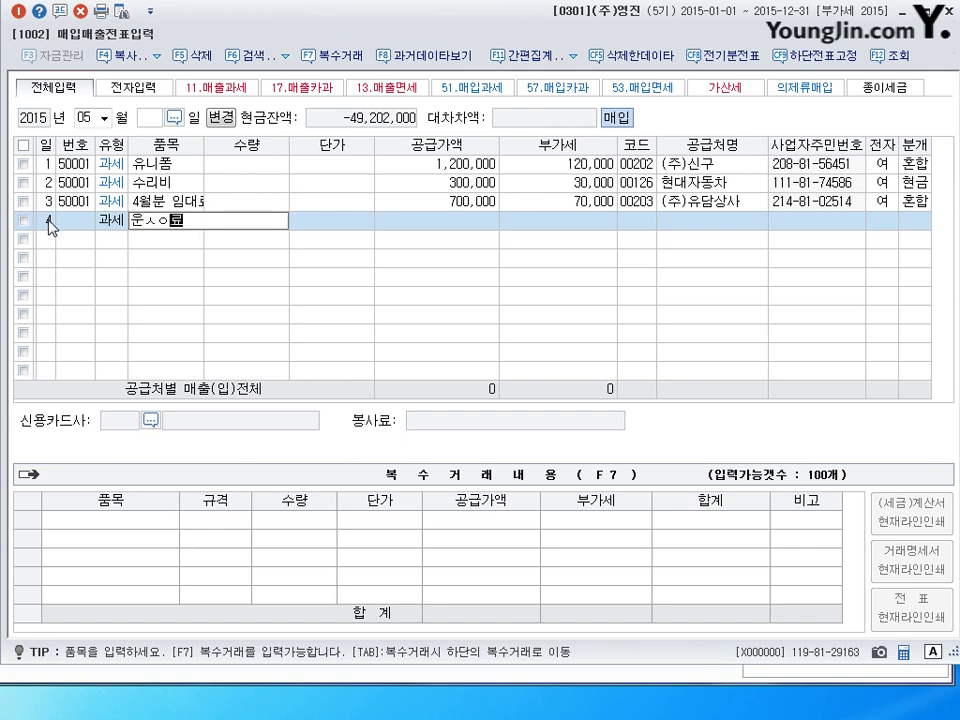
key("BackSpace")
key("BackSpace")
type("송료")
key("Return")
key("Return")
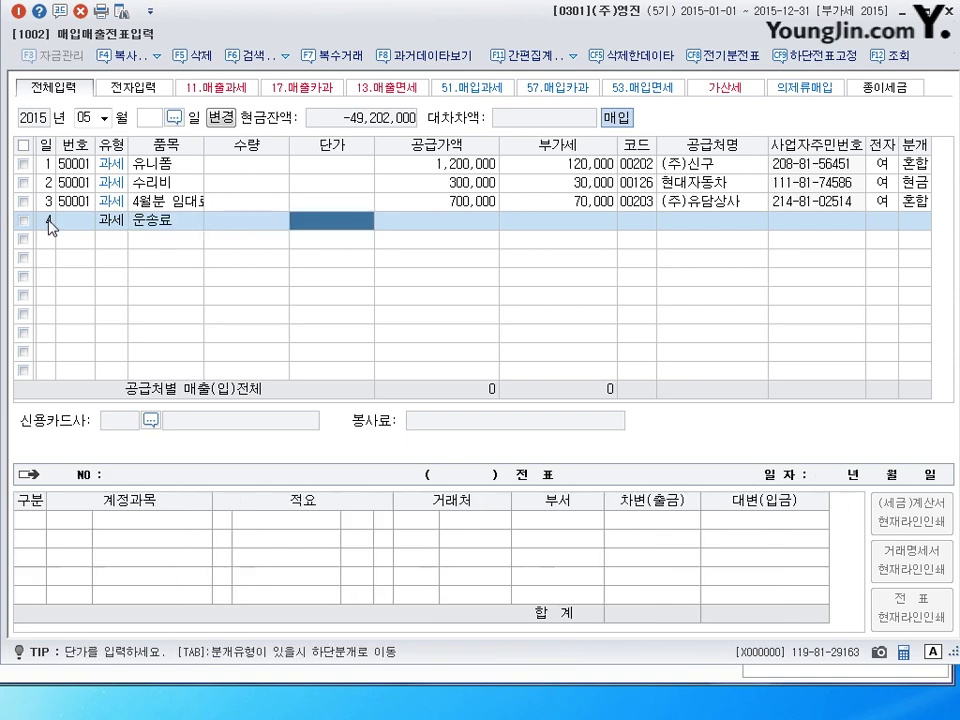
key("Return")
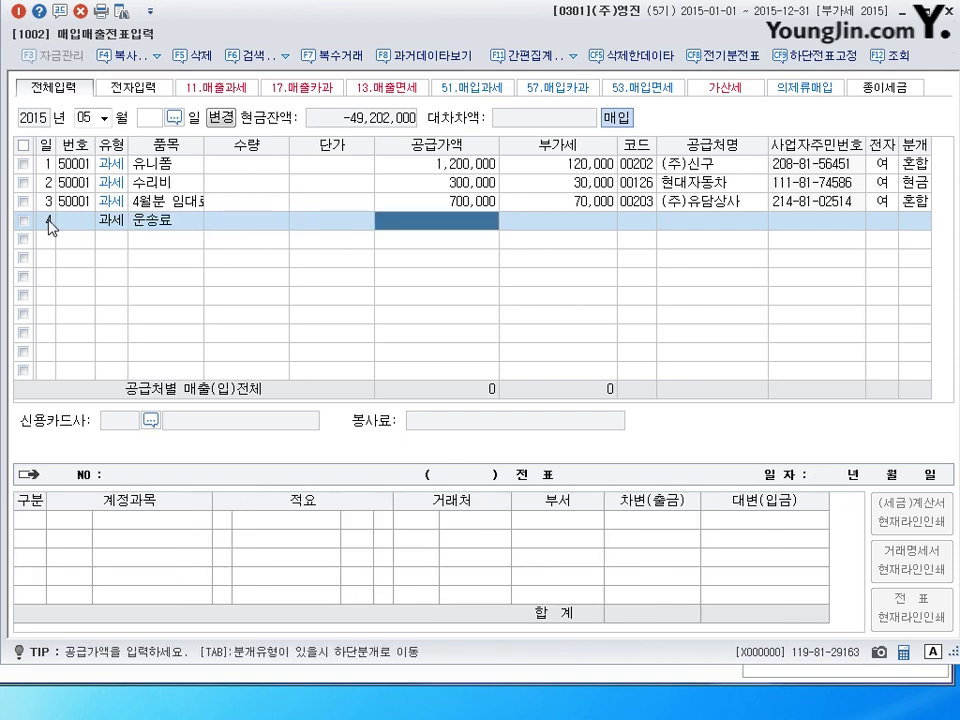
type("1000000")
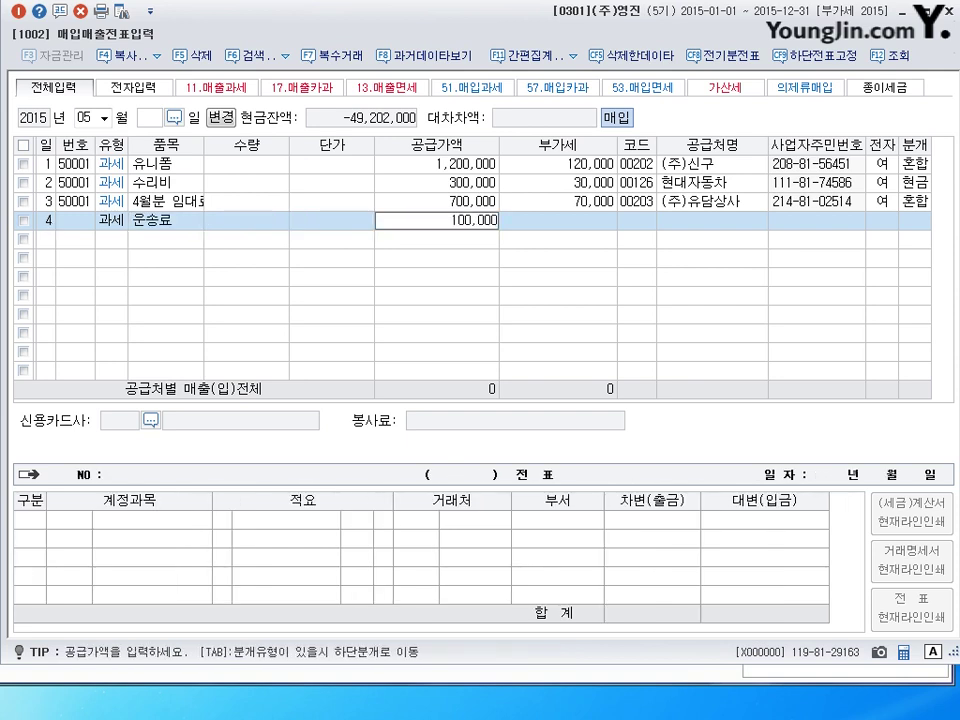
key("Return")
key("Return")
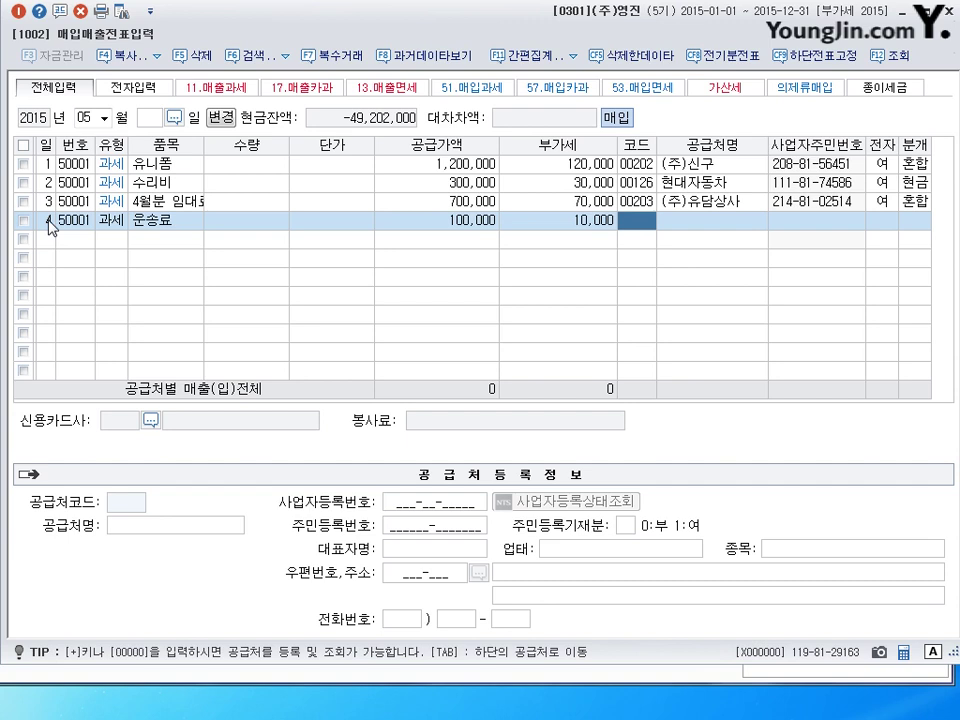
Pick supplier (주)상도, mark it electronic, pay in cash, and charge it to 0824 운반비.
type("상도")
key("Return")
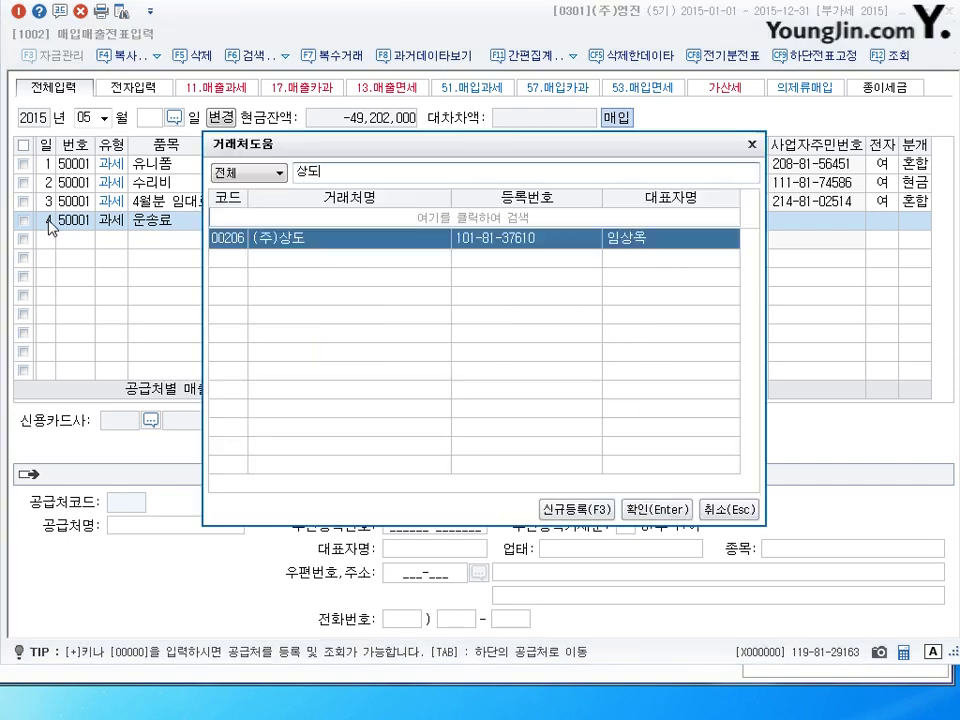
key("Return")
key("Return")
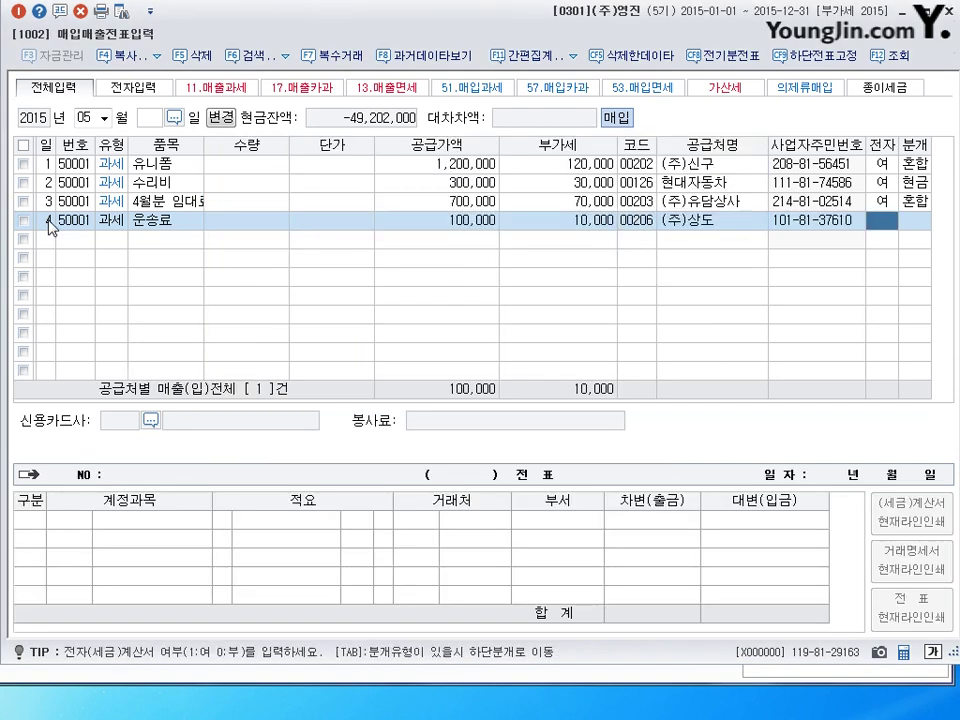
type("1")
key("Return")
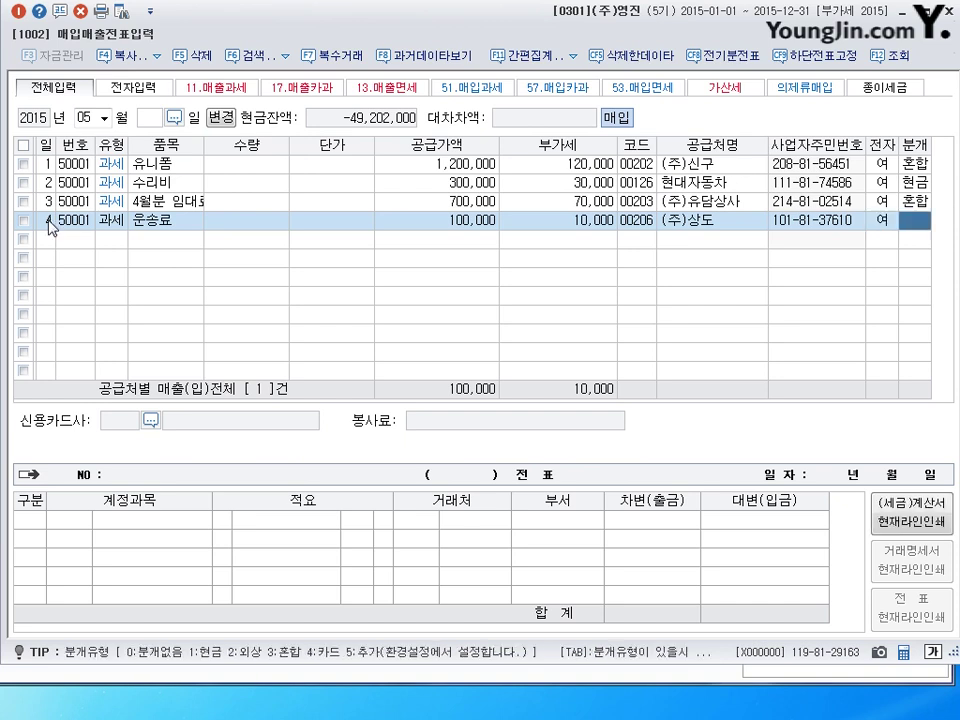
type("1")
key("Return")
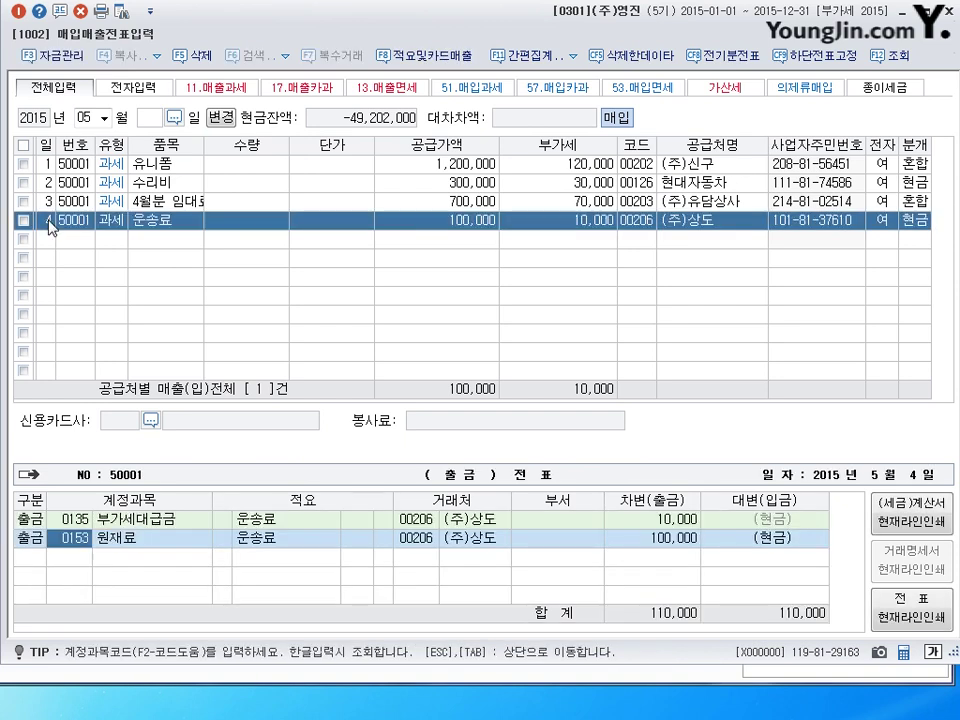
type("0824")
key("Return")
key("Return")
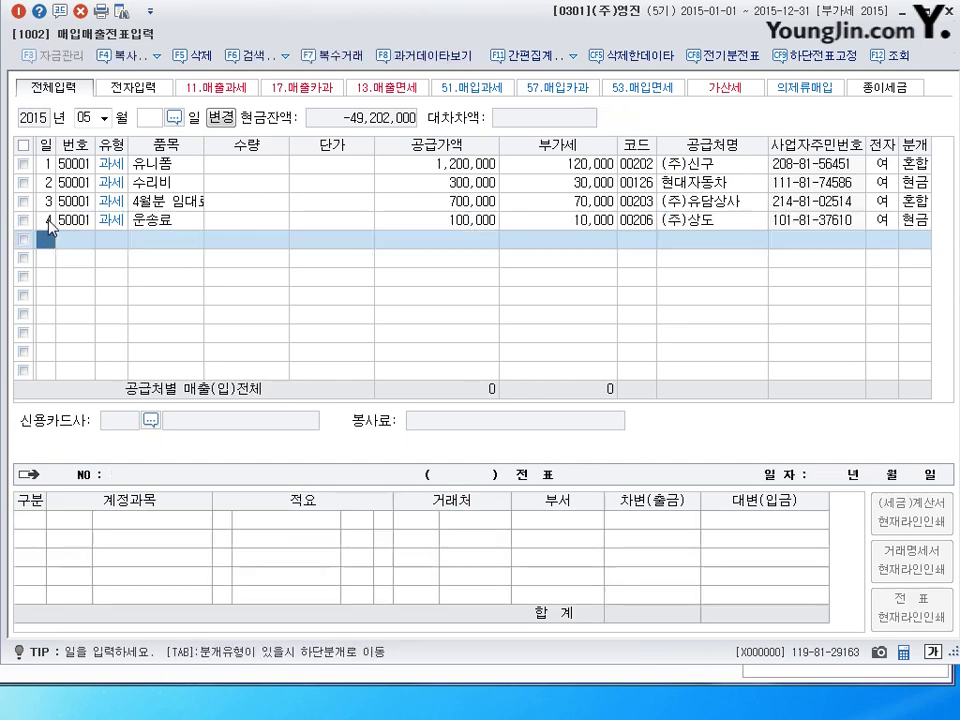
Review the 운송료 voucher's journal, then start row 5 dated day 5.
left_click(48, 220)
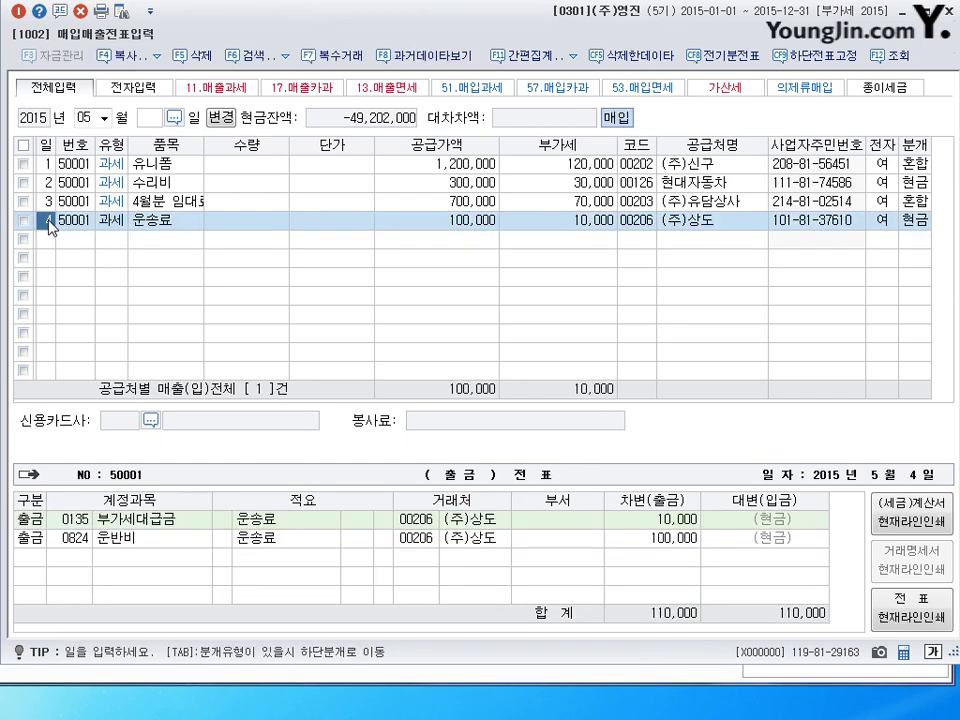
key("Down")
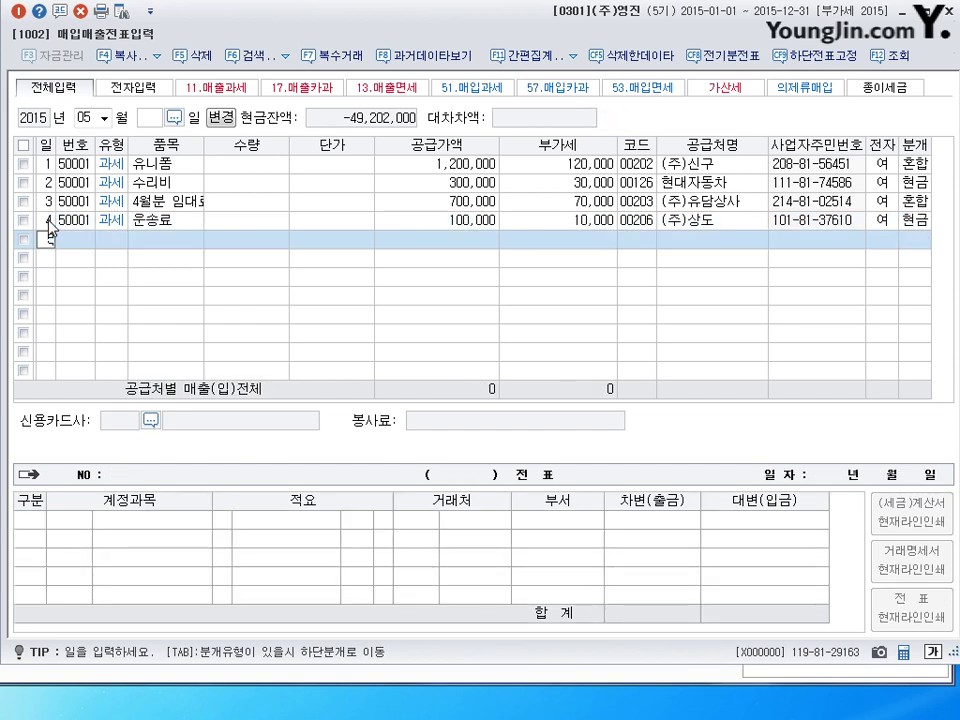
type("5")
key("Return")
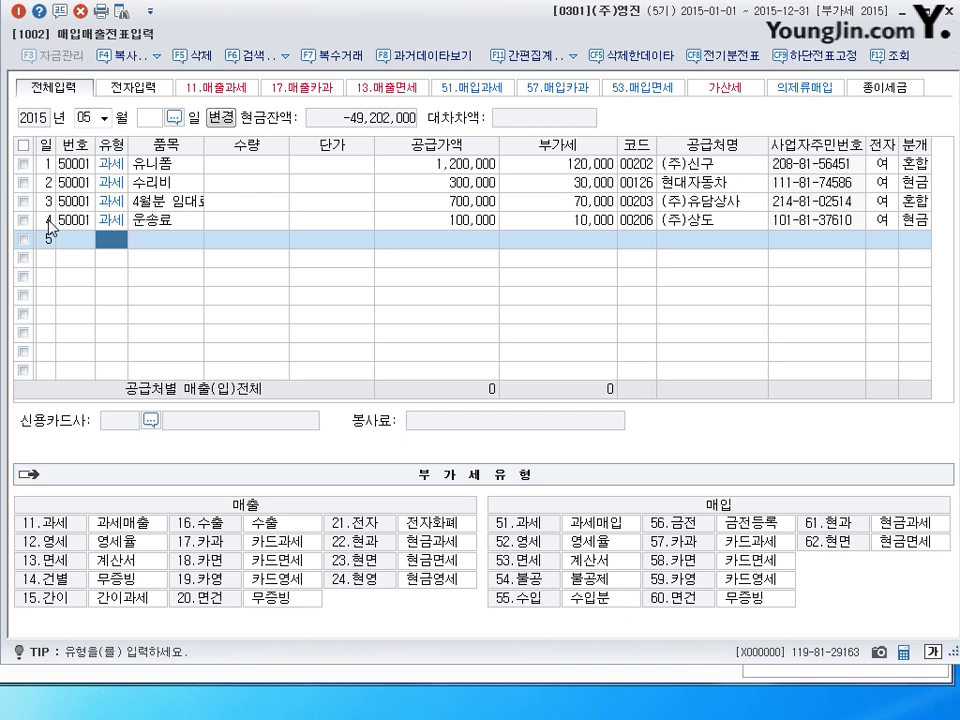
Enter a type-51 수리비 purchase of 1,500,000 with 150,000 VAT.
type("51")
key("Return")
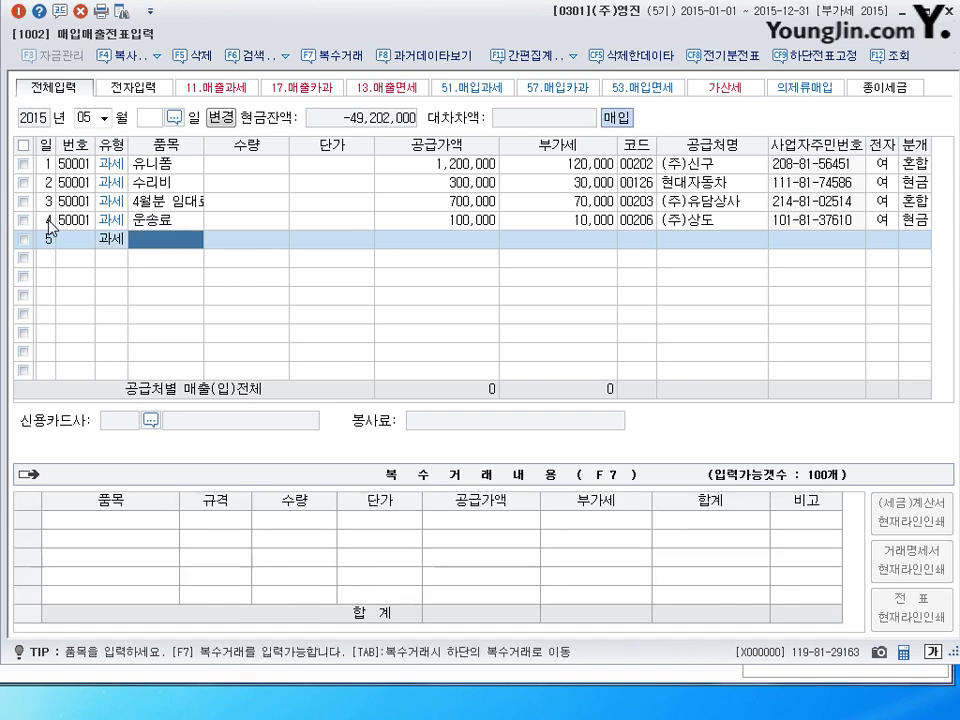
type("수리비")
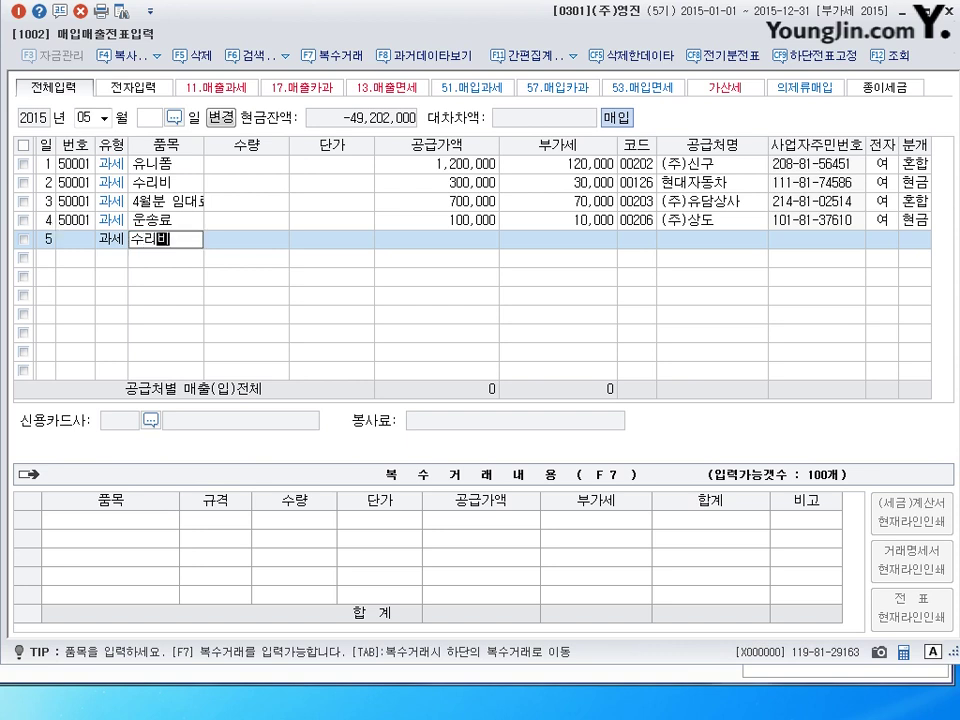
key("Return")
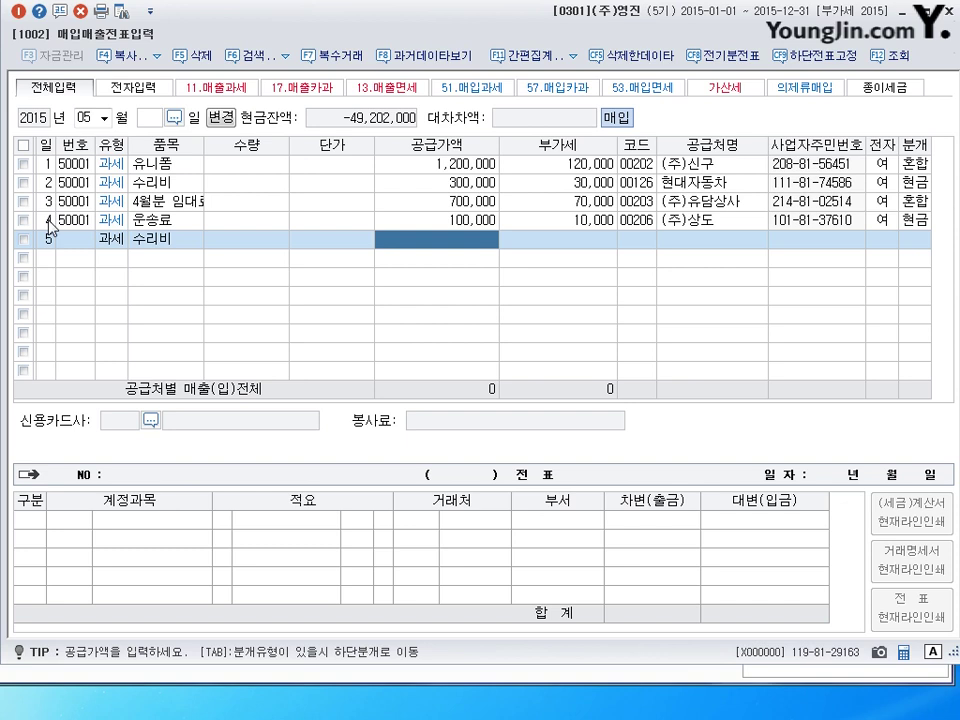
type("1500000")
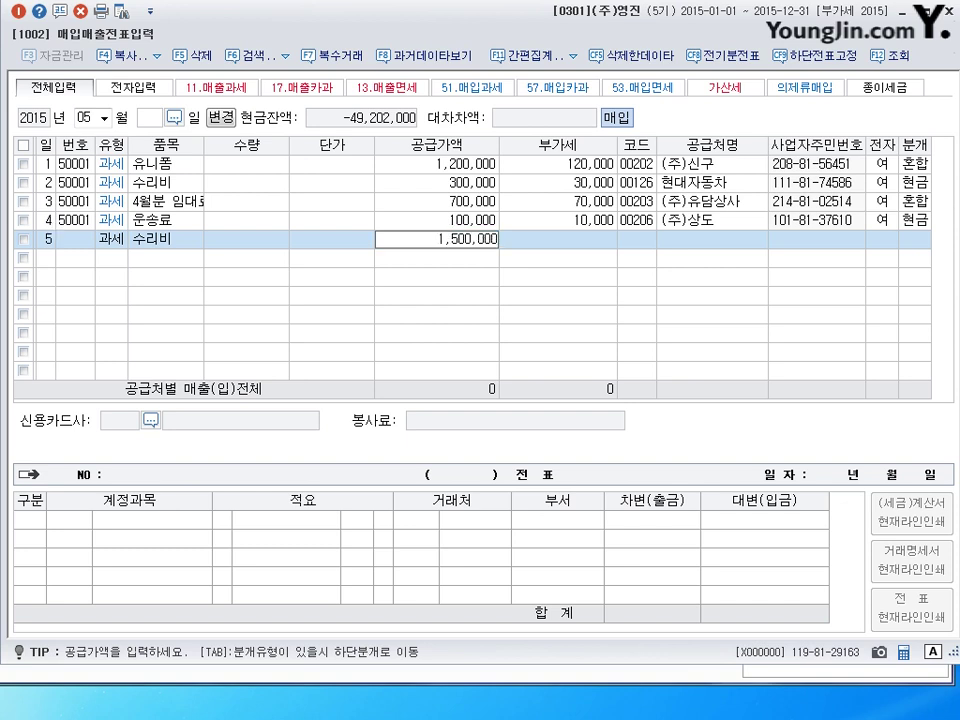
key("Return")
Choose supplier (주)삼부기획, mark the invoice electronic, and set a 혼합 journal.
key("Return")
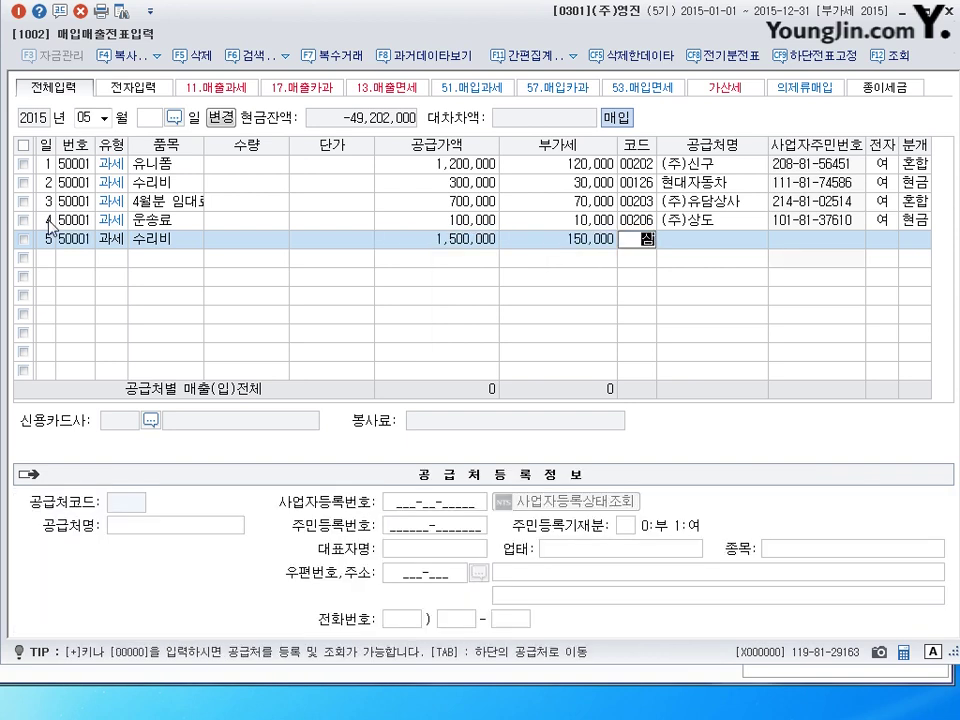
type("삼")
key("Return")
key("Return")
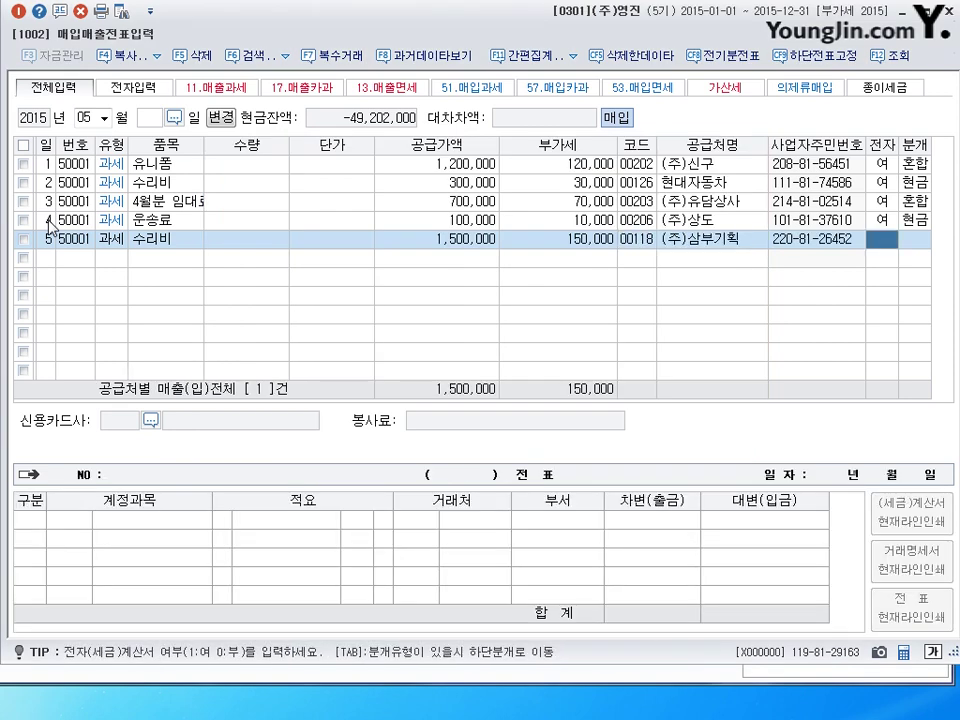
type("1")
key("Return")
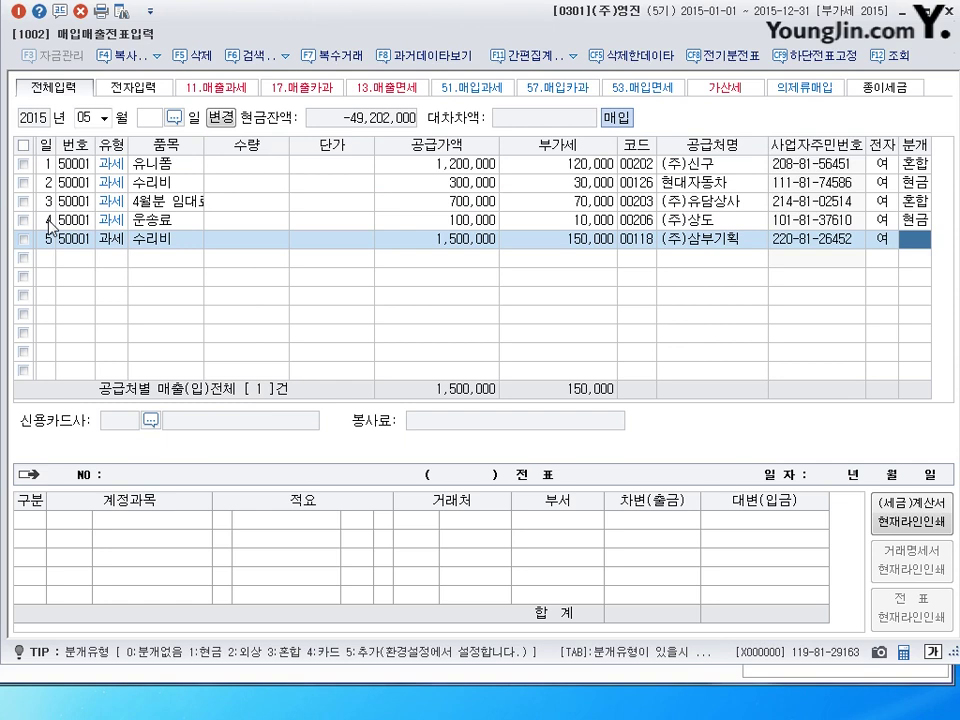
type("3")
key("Return")
key("Return")
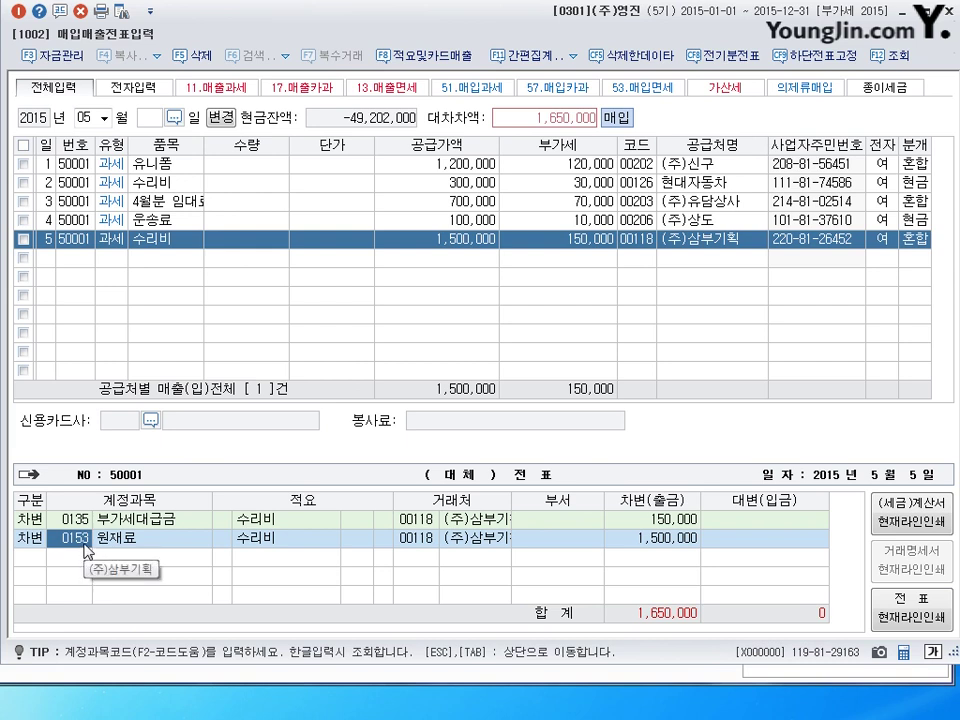
Debit 0820 수선비 1,500,000, credit 0253 미지급금 1,650,000, and save the 수리비 voucher.
type("0820")
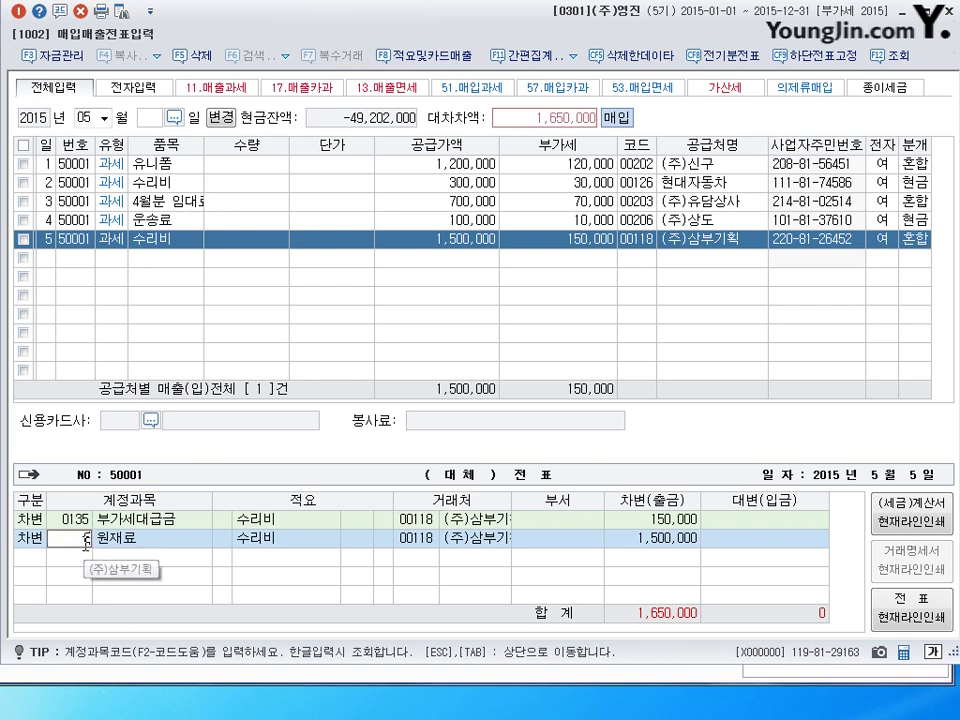
key("Return")
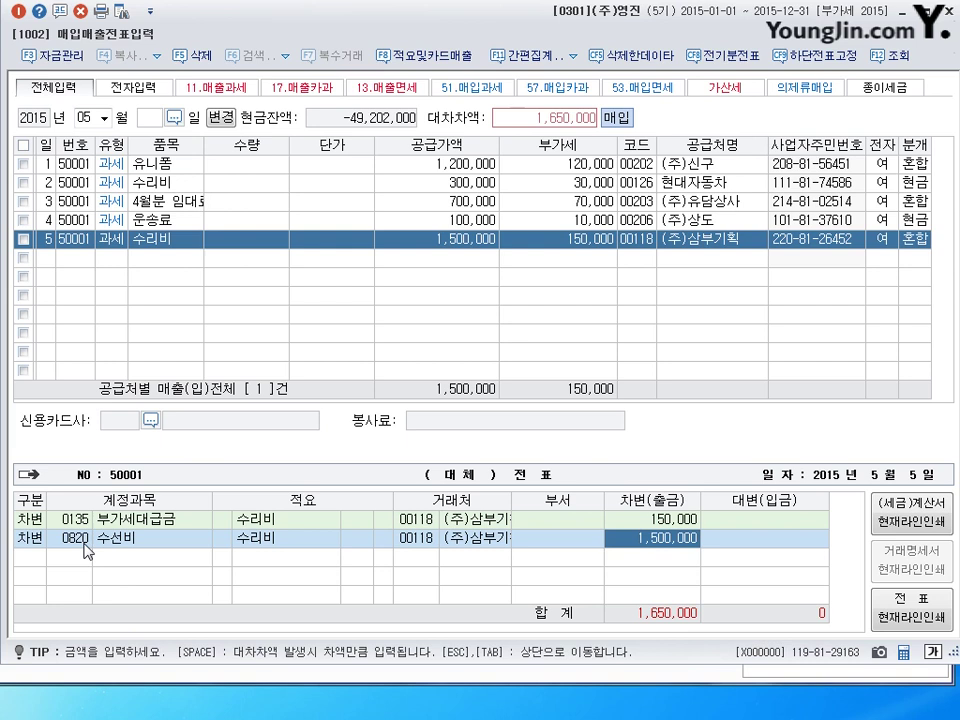
key("Return")
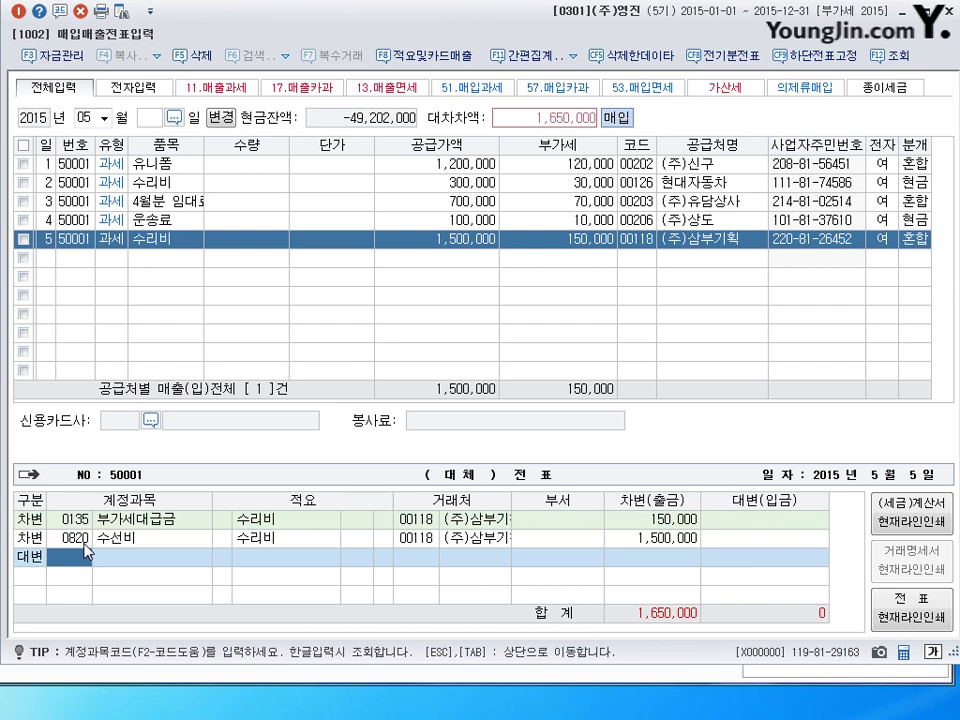
type("253")
key("Return")
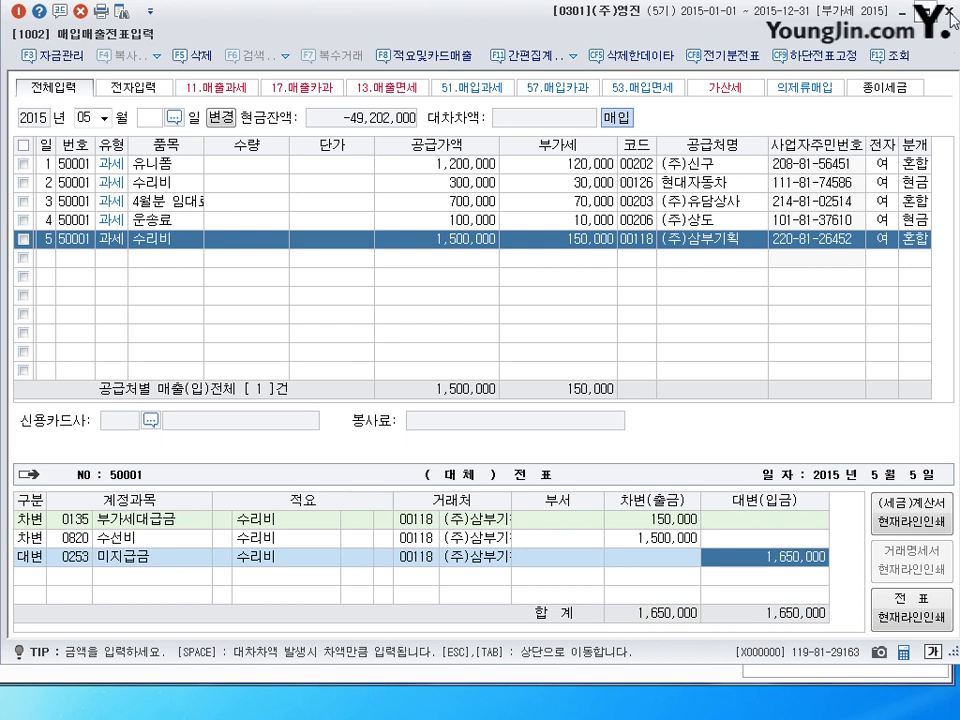
key("Return")
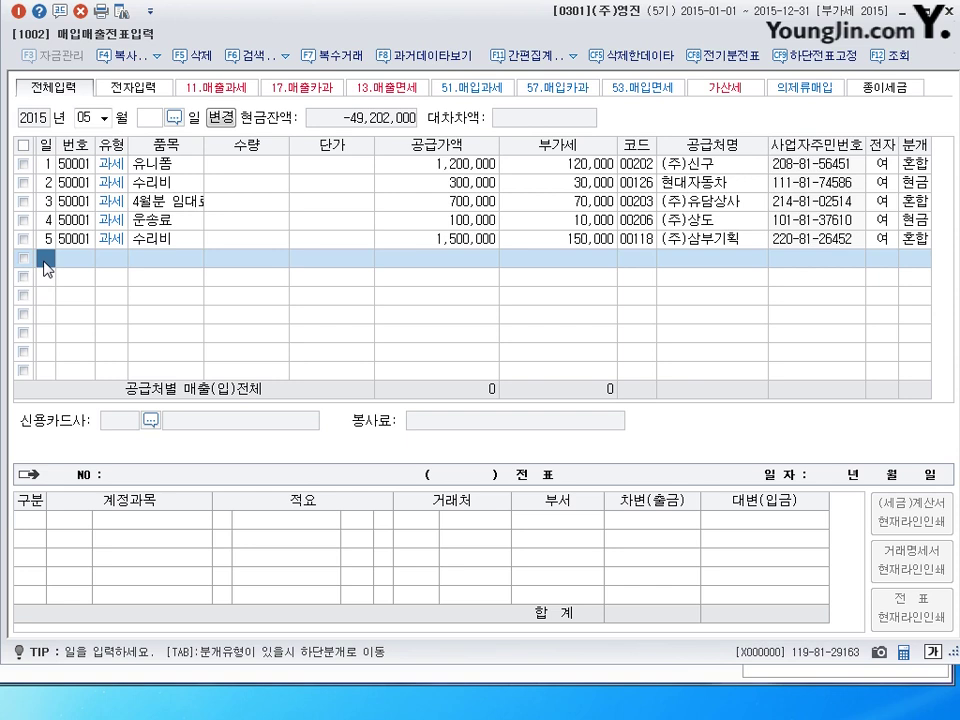
Date the new sixth voucher row day 6.
type("6")
key("Return")
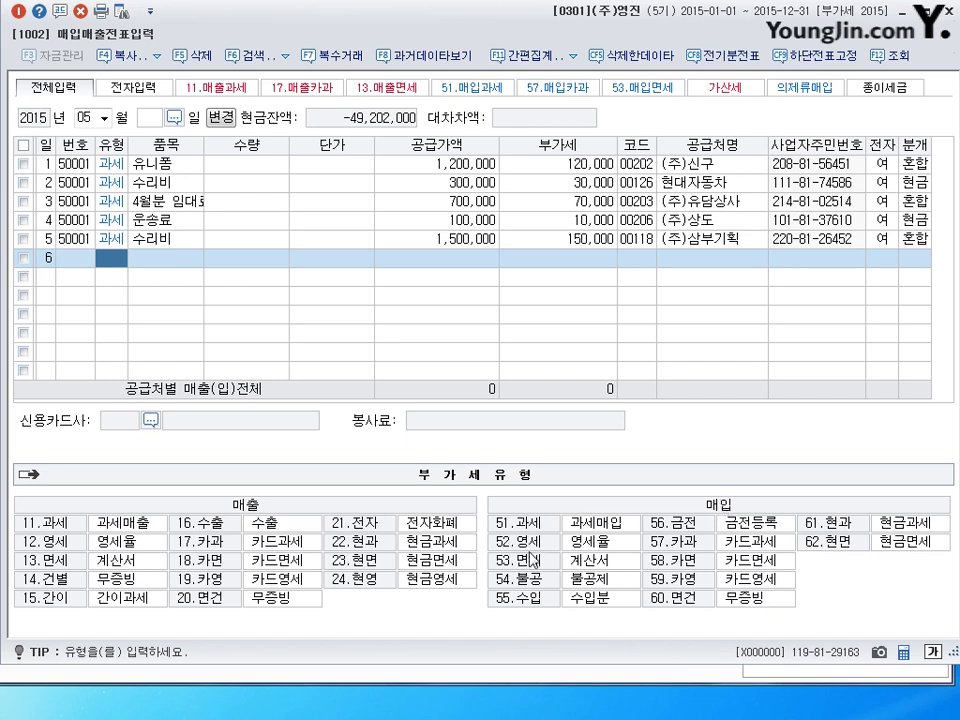
Make row 6 a zero-rated (52) 원재료 purchase with a 22,000,000 supply value.
type("52")
key("Return")
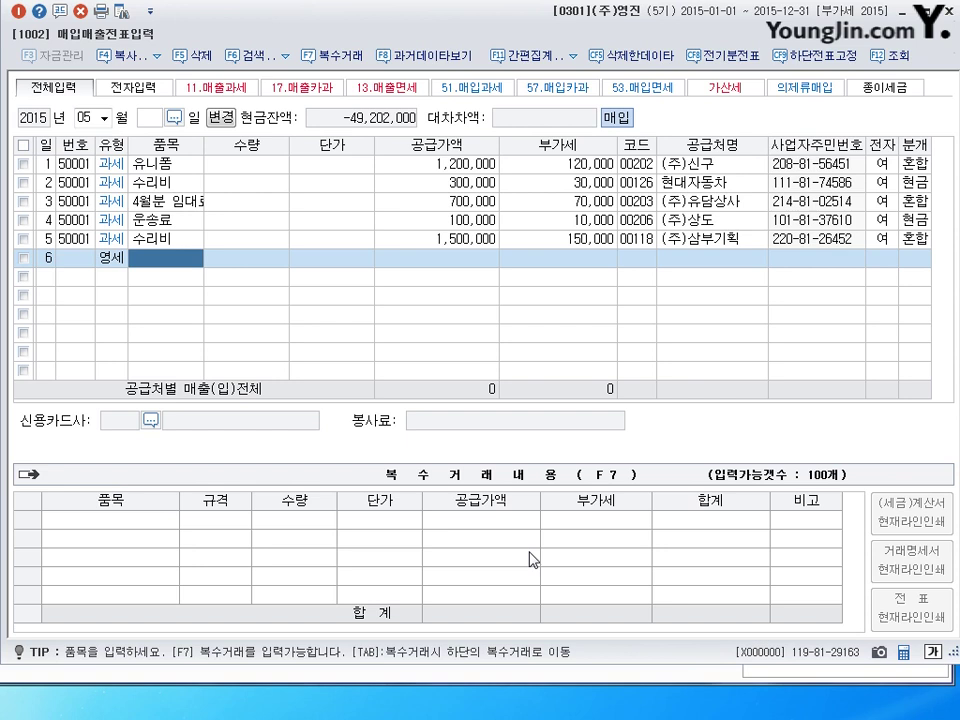
type("원재료")
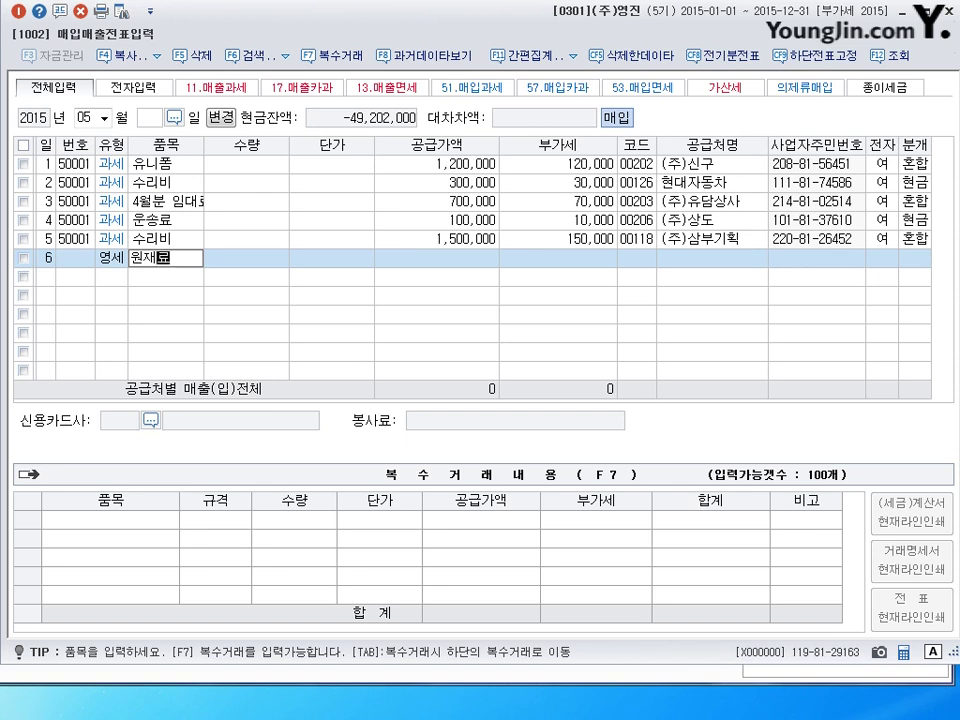
key("Return")
key("Return")
key("Return")
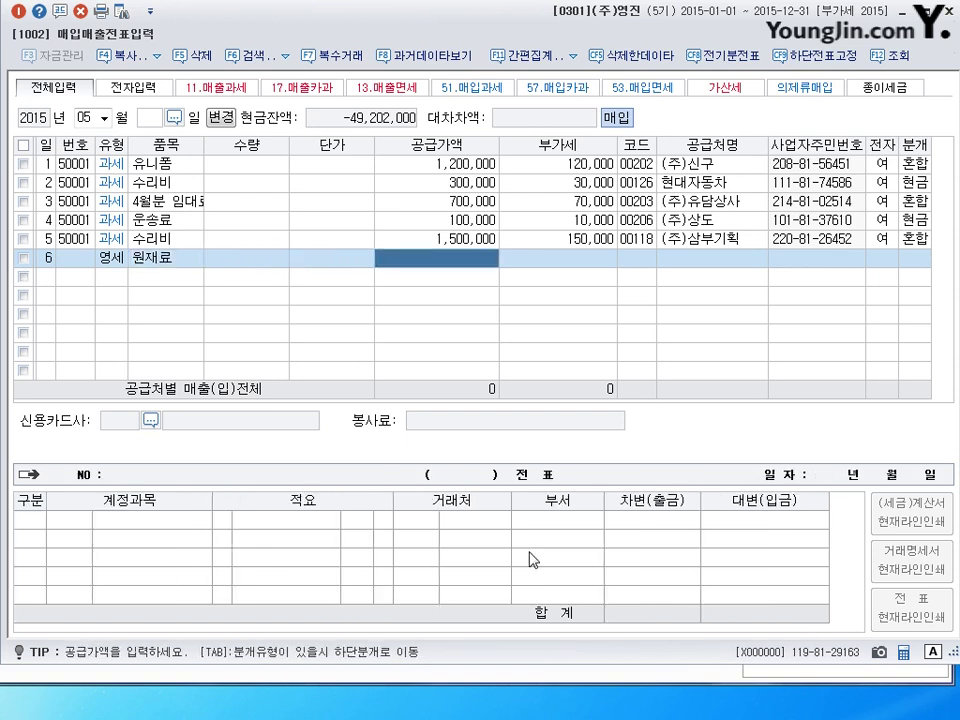
type("22000000")
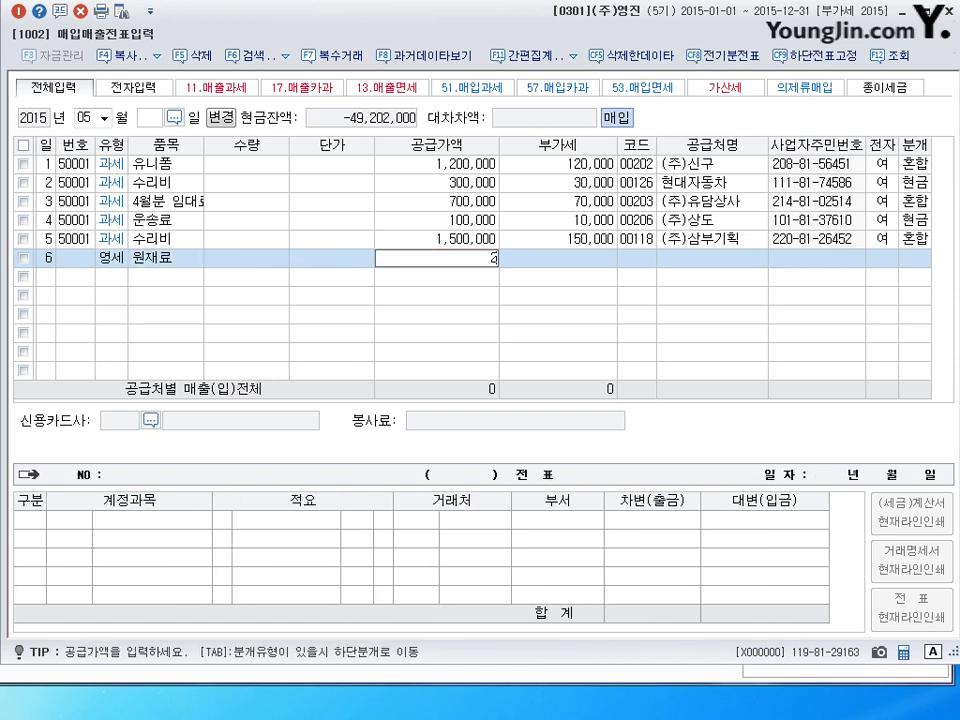
key("Return")
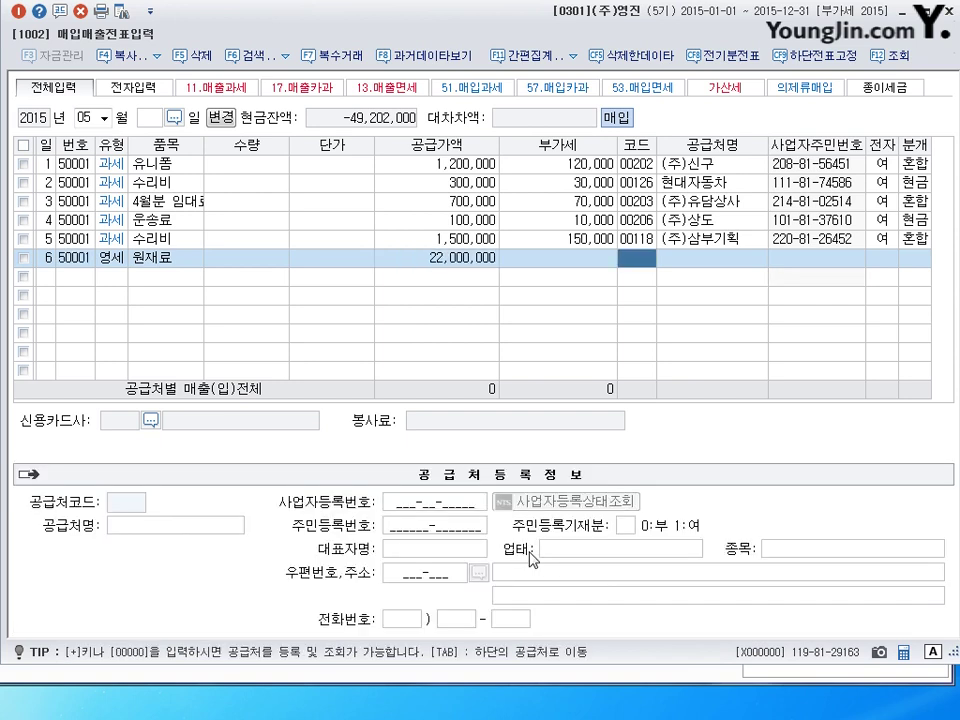
Assign supplier (주)상도, flag it electronic, and set the journal type to mixed (3).
type("상도")
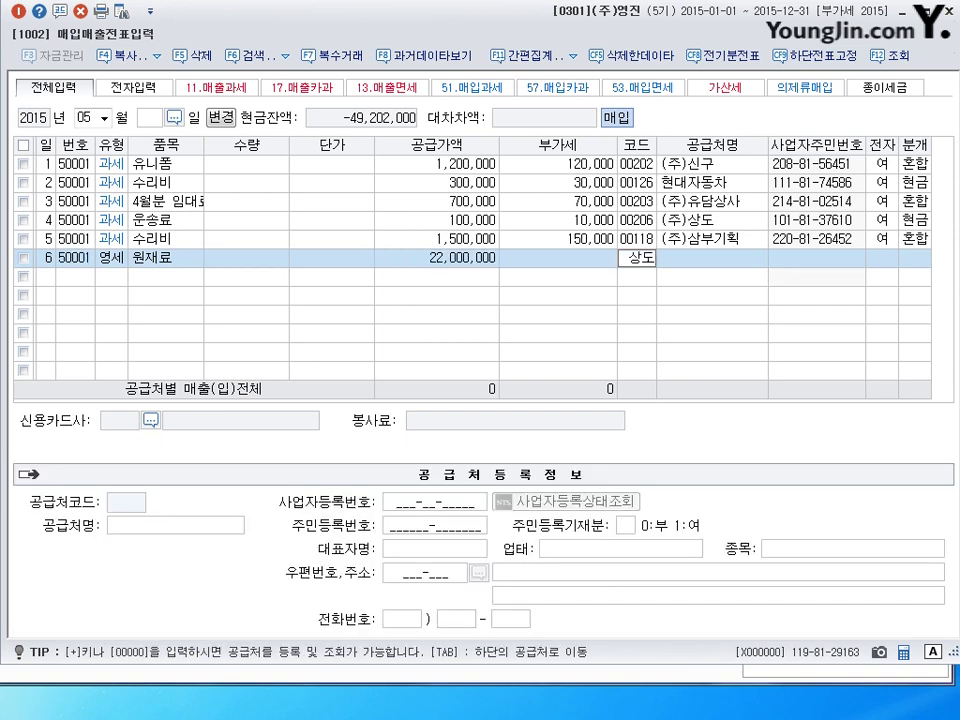
key("Return")
key("Return")
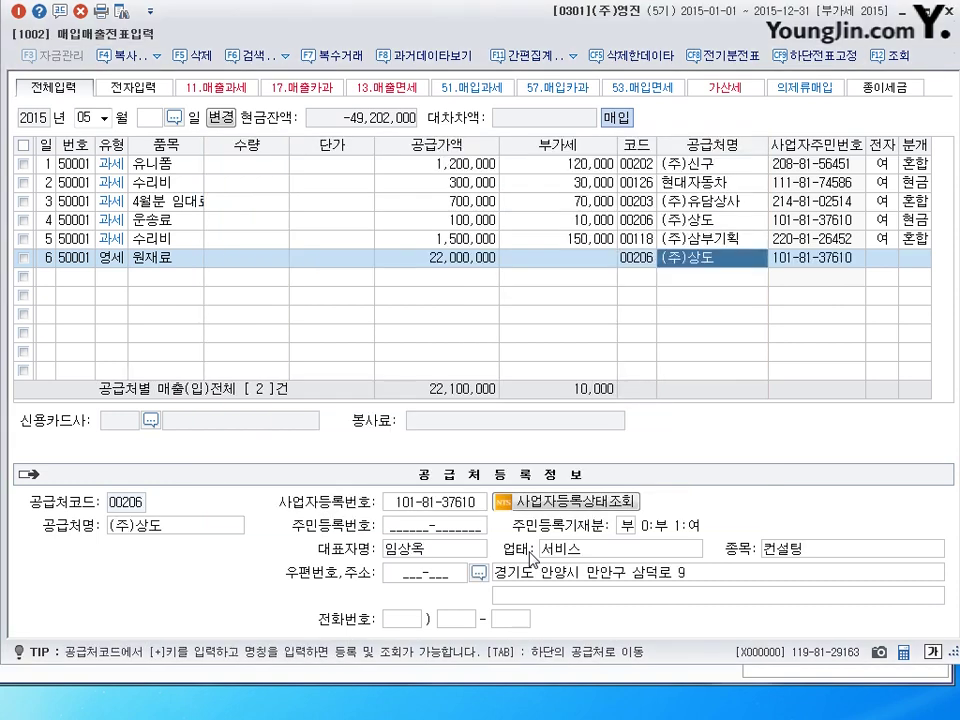
type("1")
key("Return")
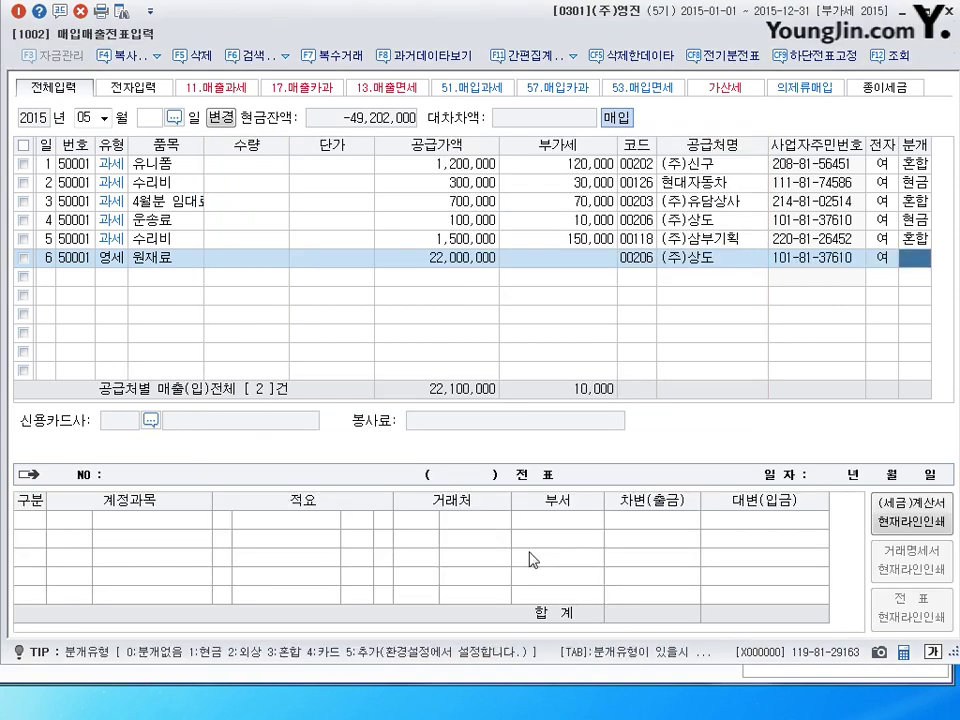
type("3")
key("Return")
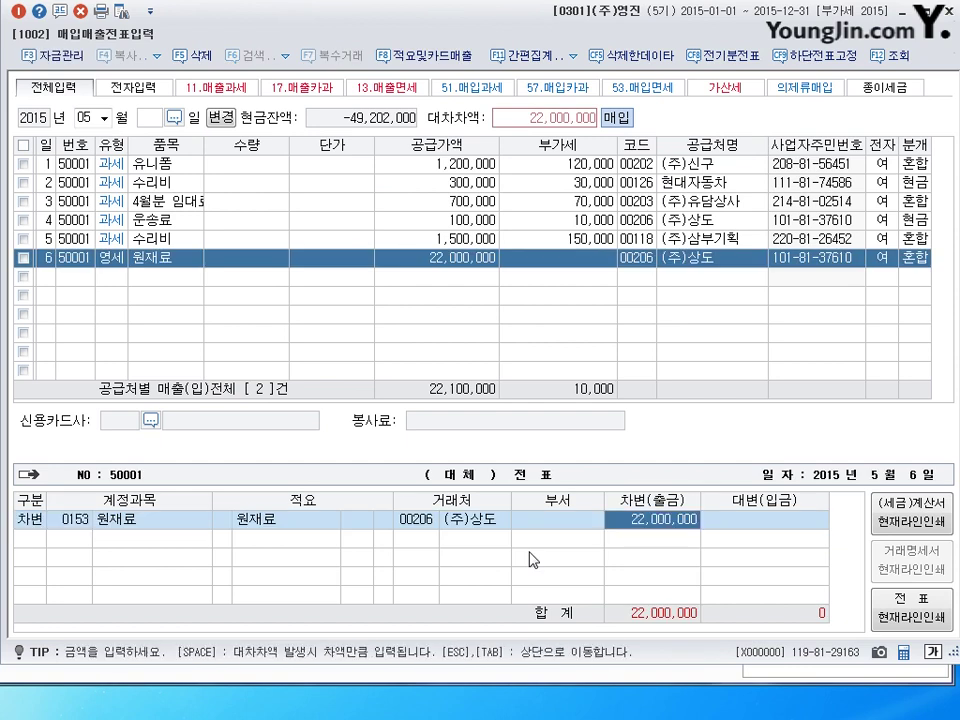
Credit 0252 지급어음 and 0103 보통예금 11,000,000 each, then save the balanced voucher.
key("Down")
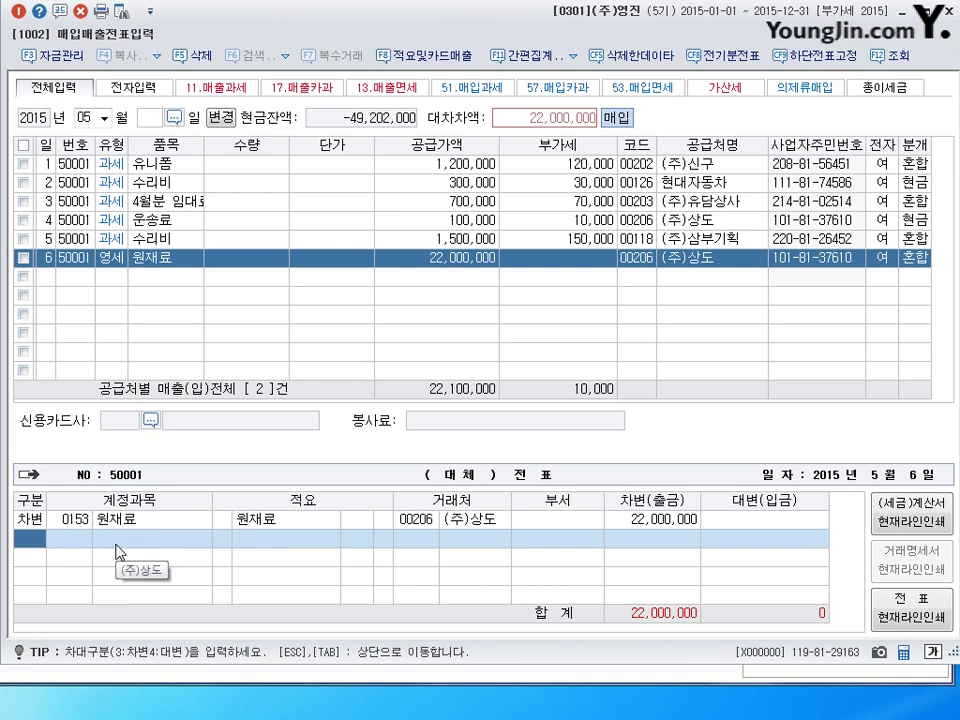
key("4")
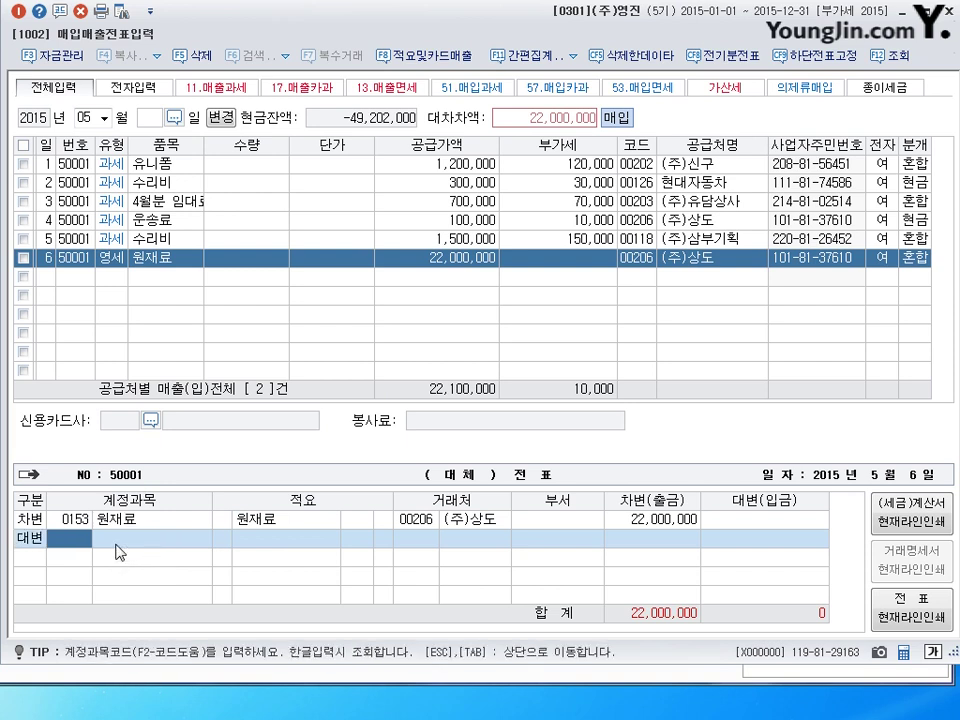
type("252")
key("Return")
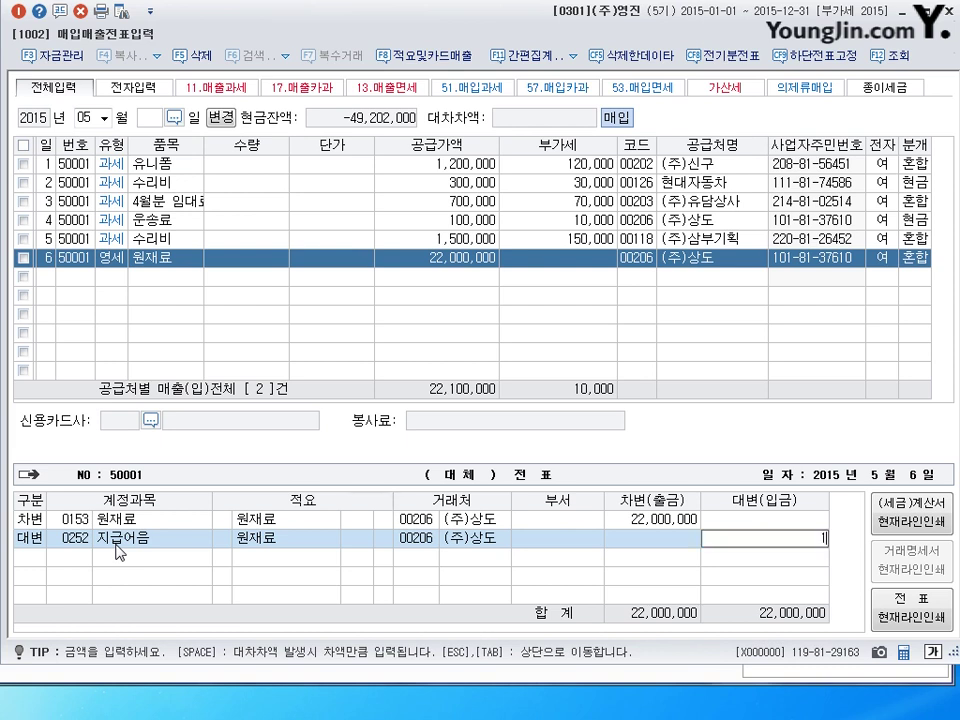
type("11000000")
key("Return")
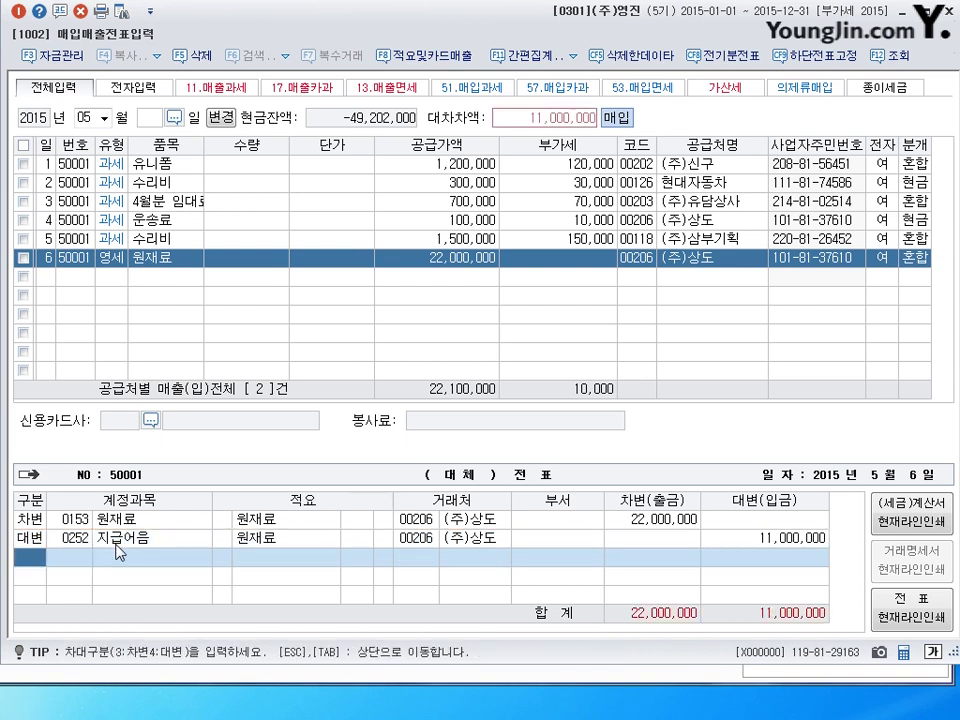
type("4")
key("Return")
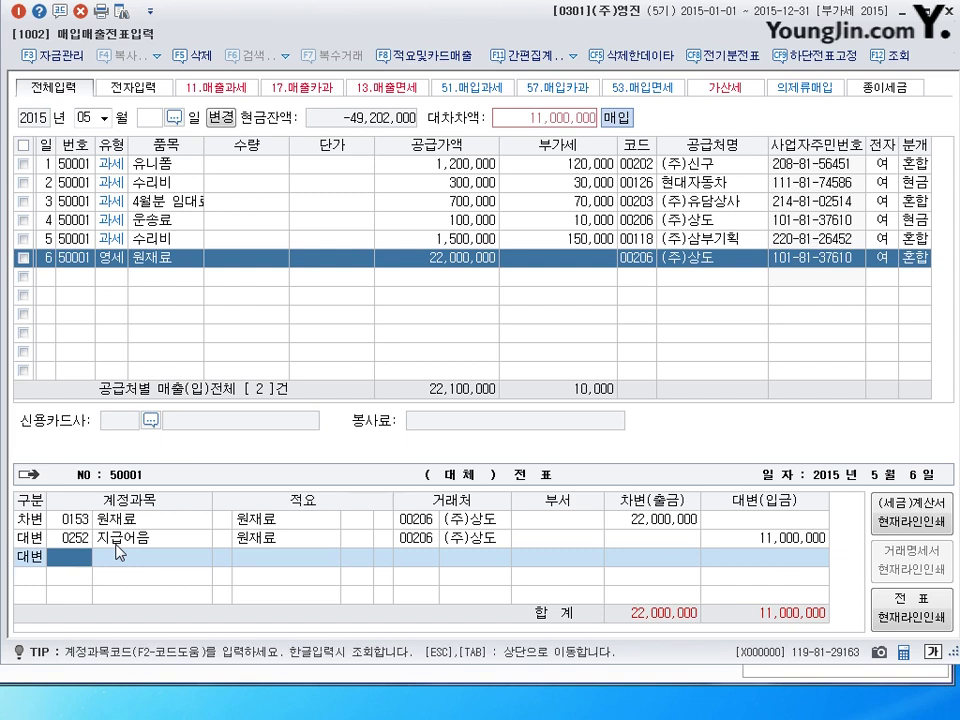
type("103")
key("Return")
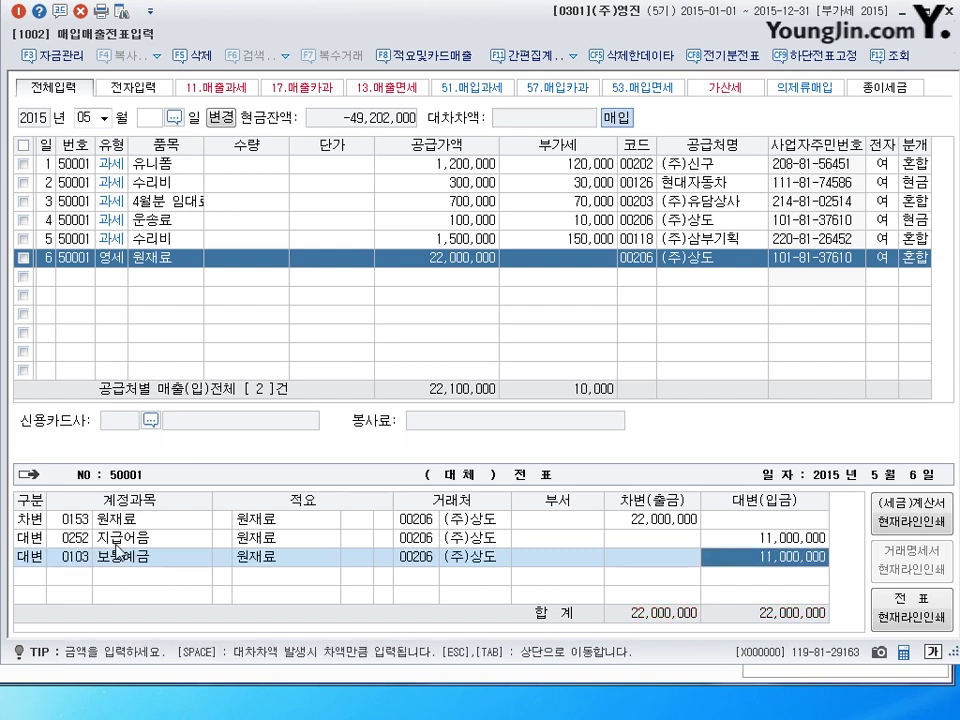
key("Return")
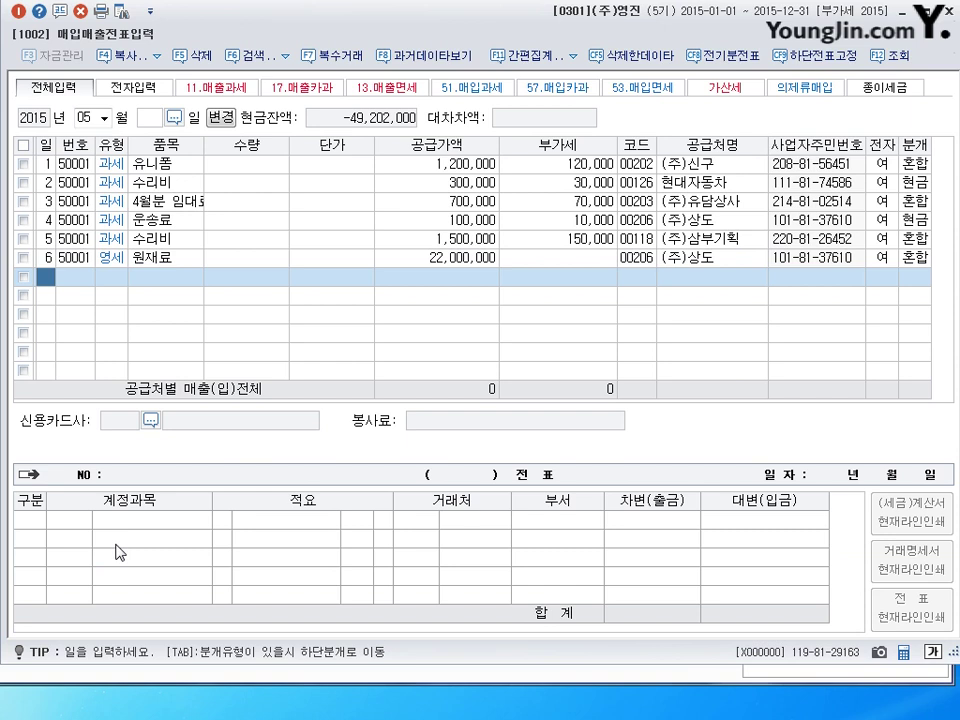
Date row 7 day 7 and bring up its VAT type list.
type("7")
key("Return")
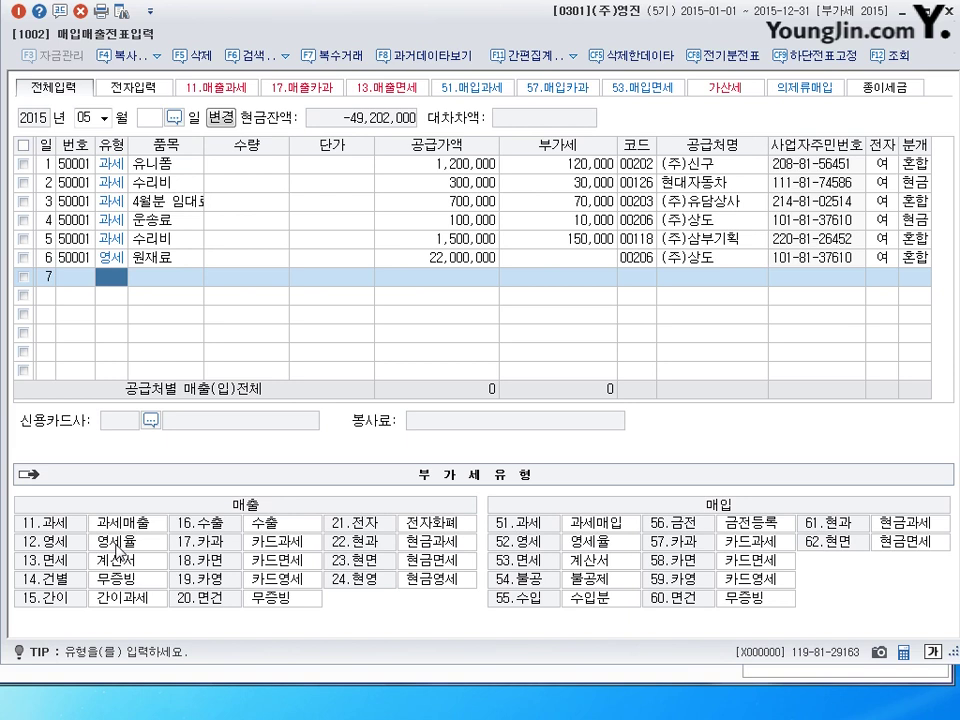
Make row 7 a 영세 원재료 purchase with a 30,000,000 supply amount.
left_click(115, 549)
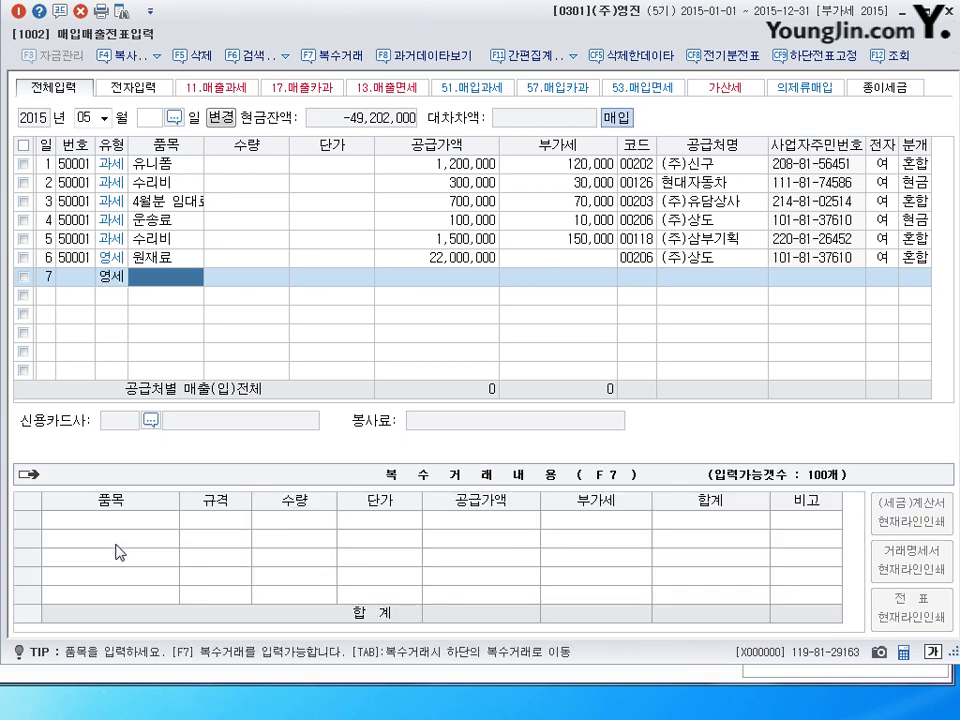
type("원재료")
key("Return")
key("Return")
key("Return")
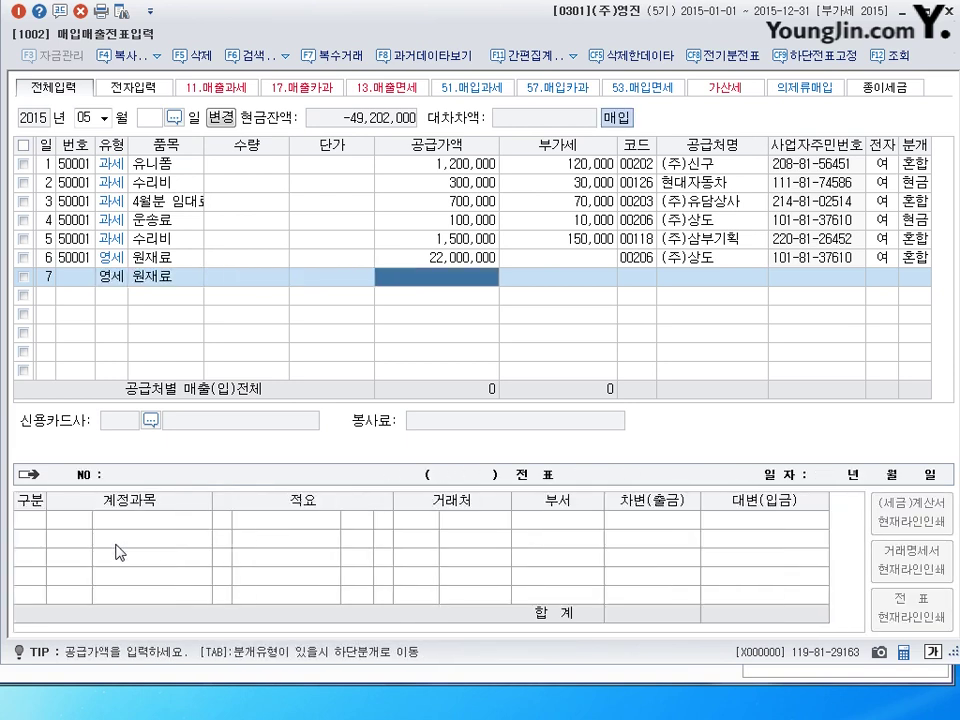
type("30,000,000")
key("Return")
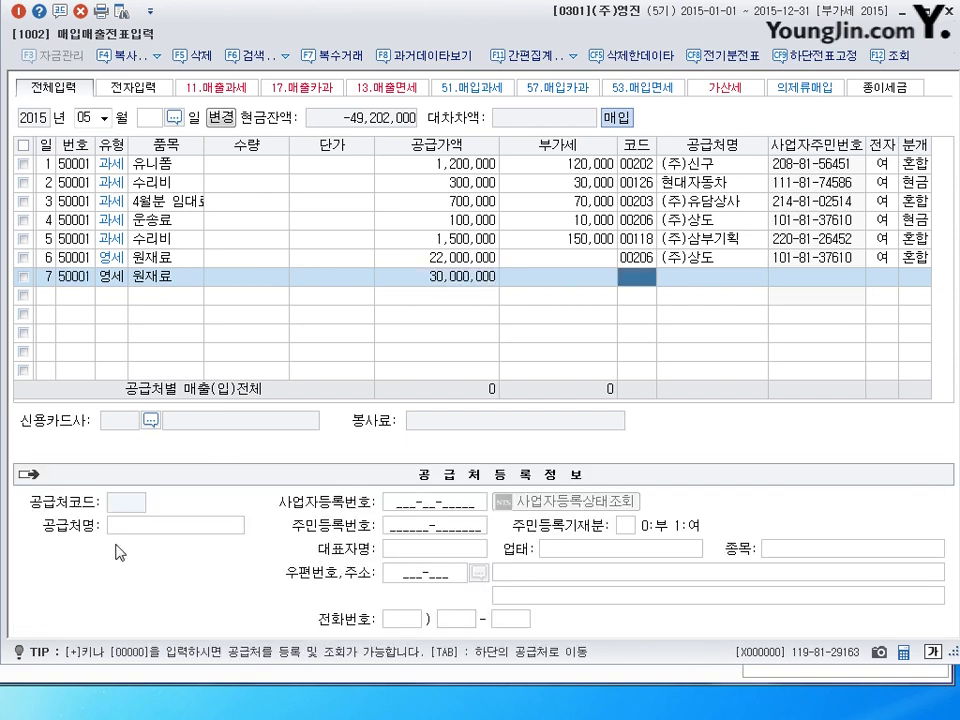
Assign supplier (주)수민 to row 7 and confirm its electronic and mixed settings.
type("00206")
key("Return")
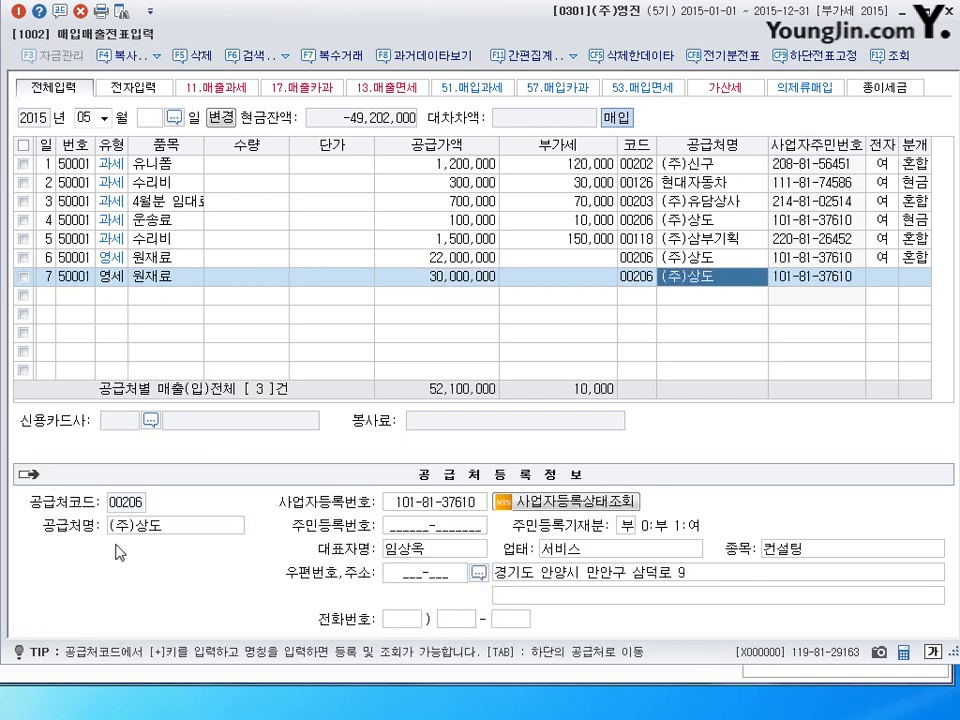
key("Left")
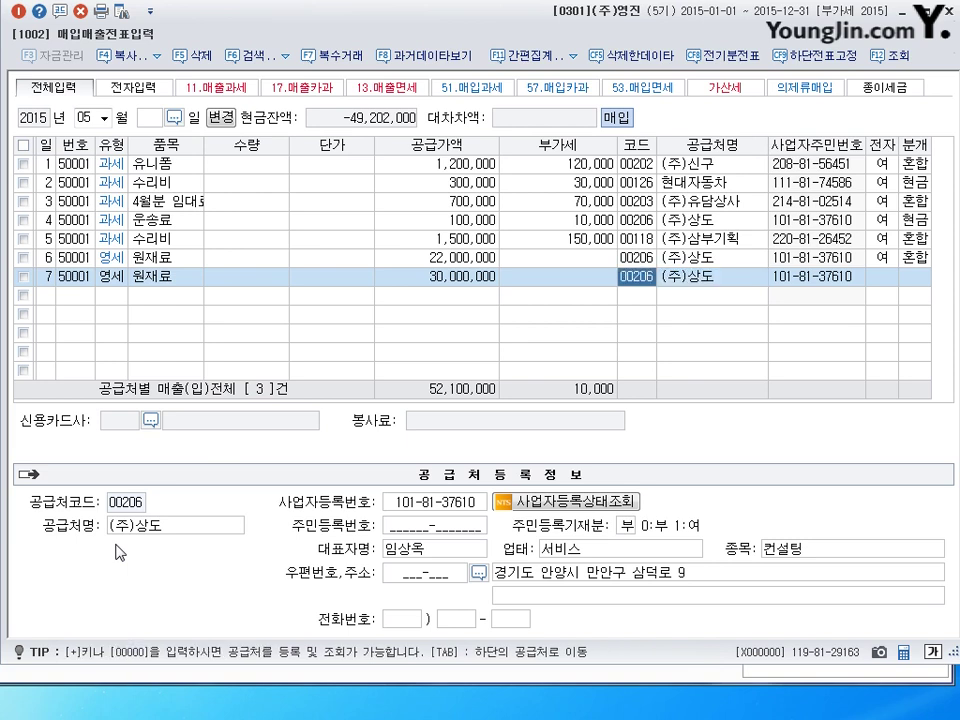
type("수미ㅏㅣ")
key("Return")
key("BackSpace")
key("BackSpace")
key("BackSpace")
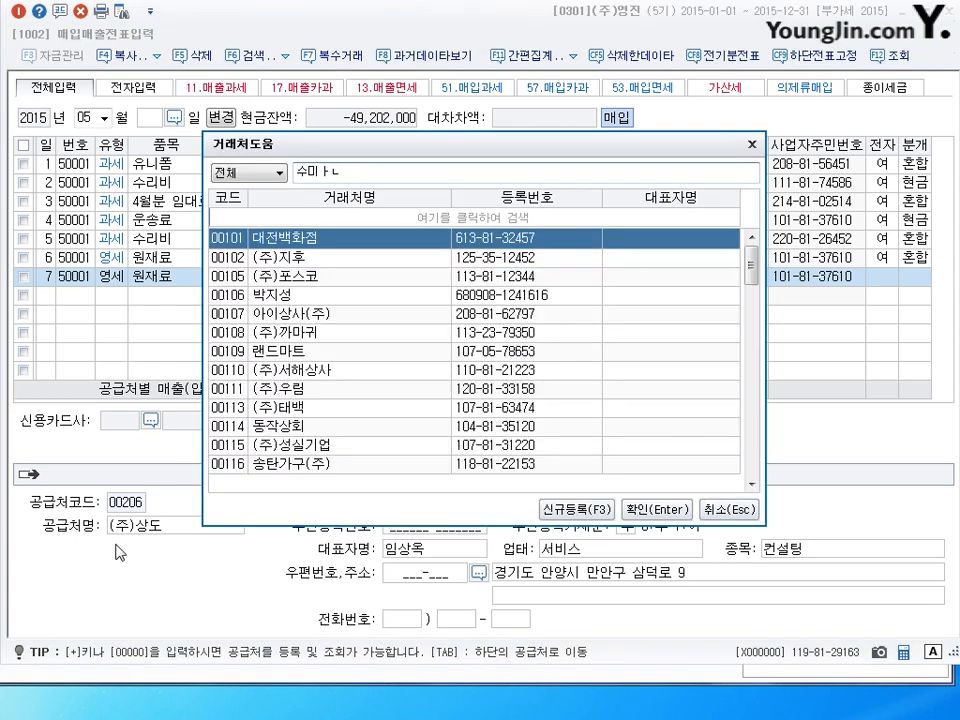
type("민")
key("Return")
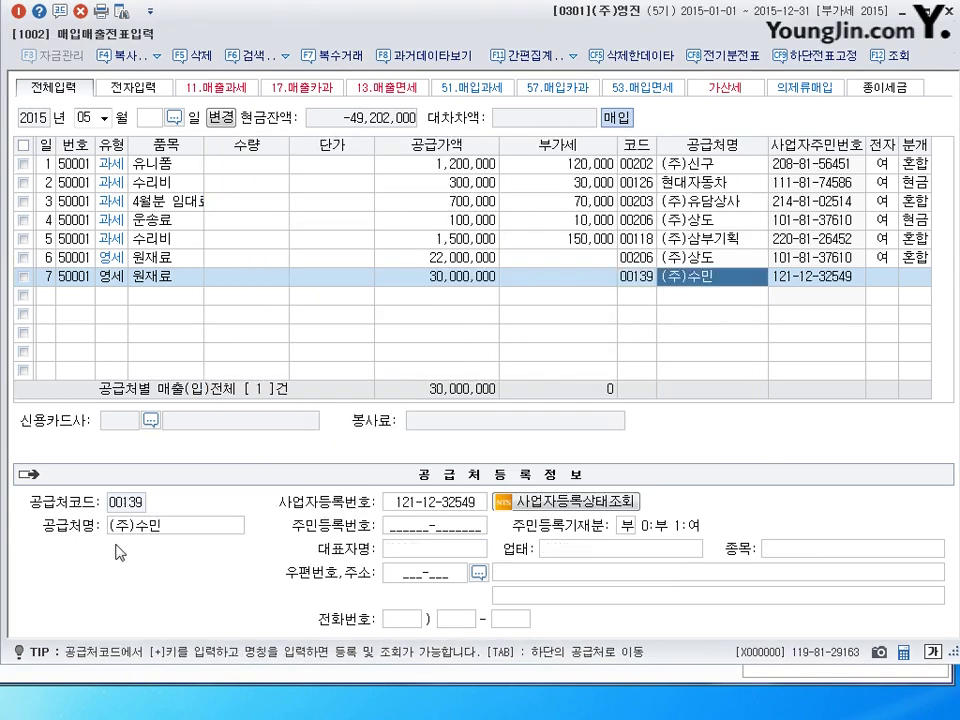
key("Return")
key("Return")
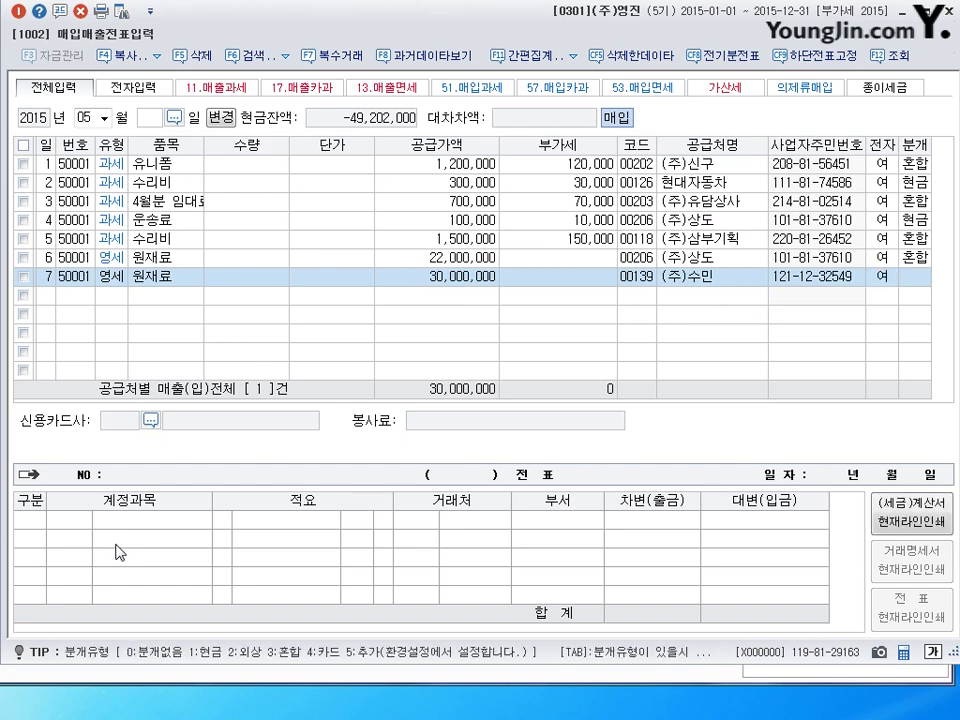
key("Return")
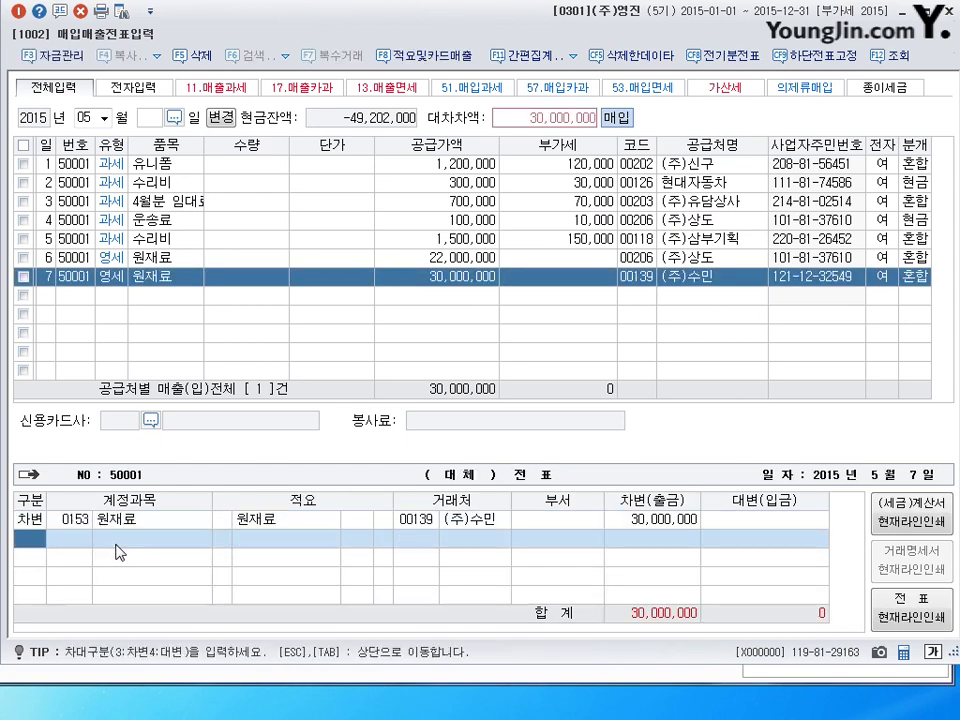
Credit 0110 받을어음 6,000,000 (partner (주)상도) and 0251 외상매입금 24,000,000, then save entry 7.
type("4110")
key("Return")
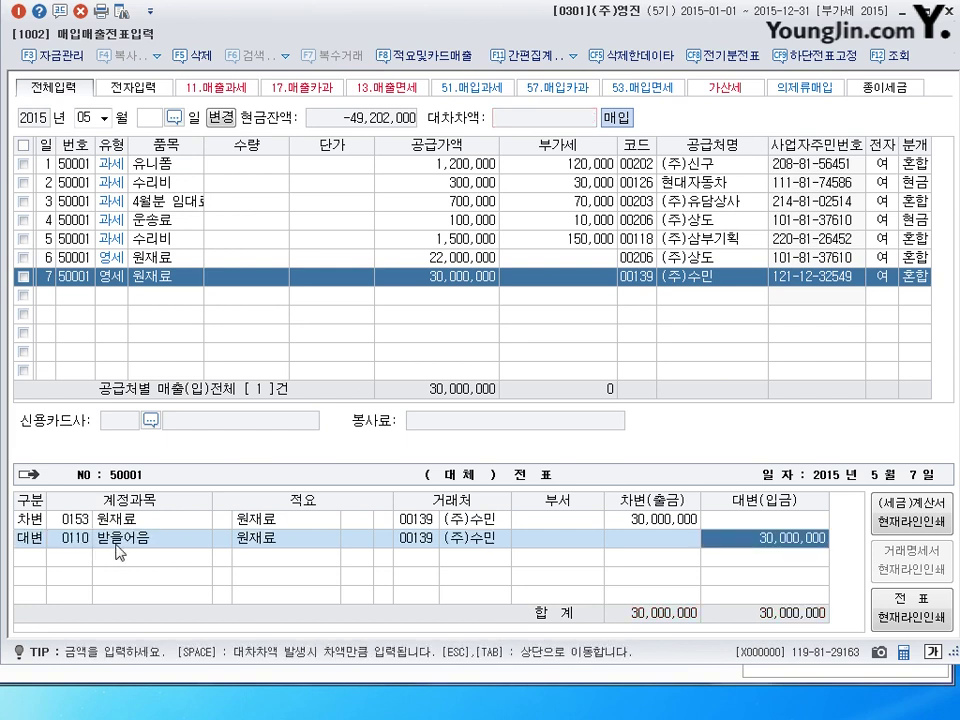
key("Left")
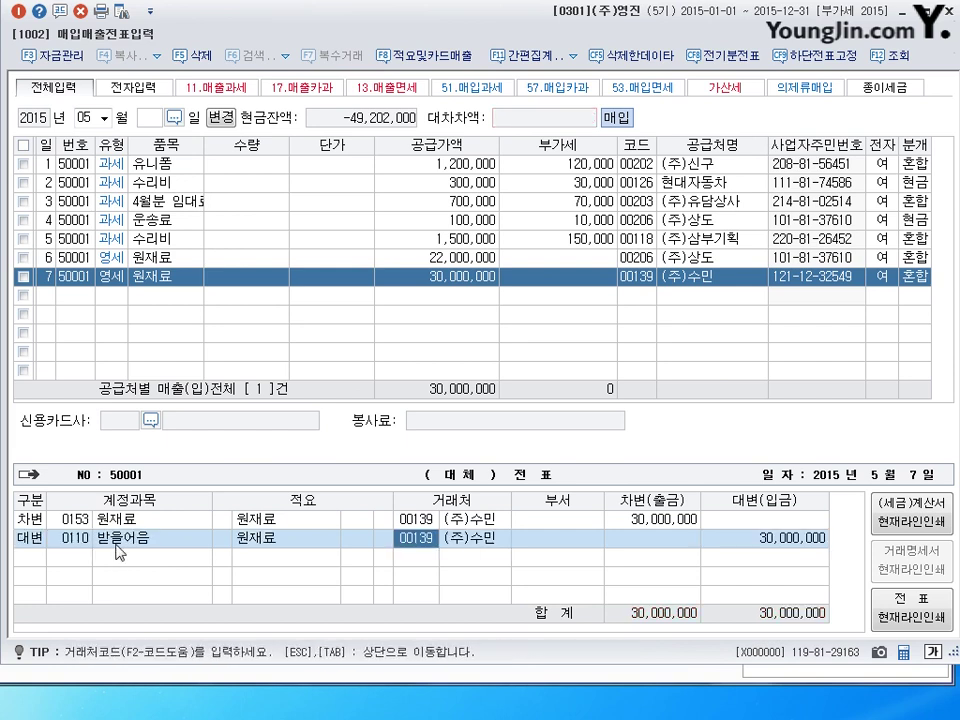
type("상도")
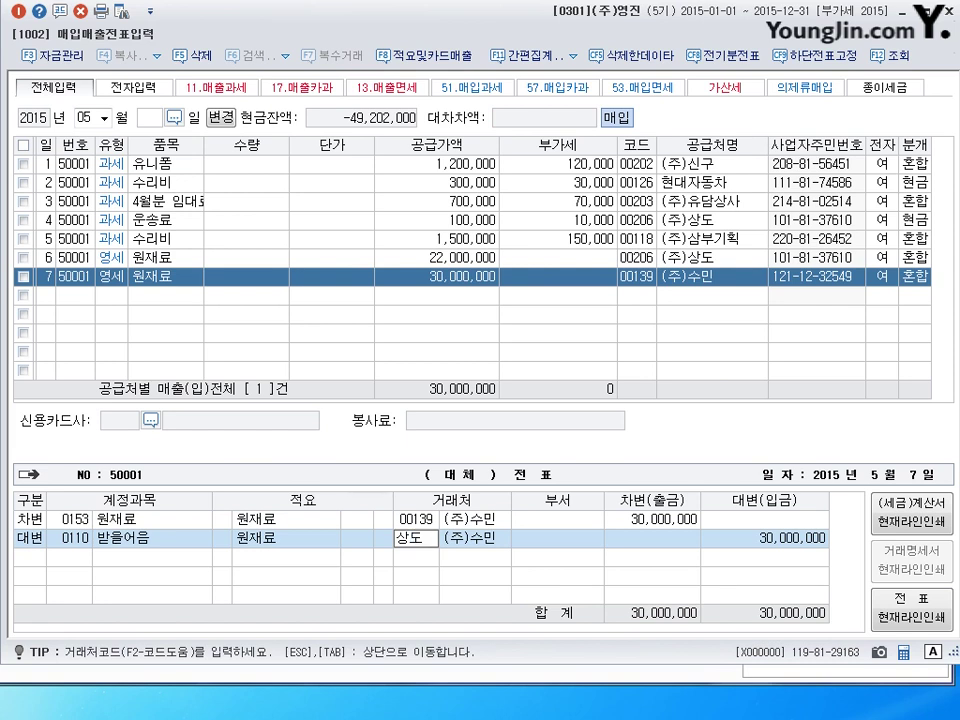
key("Return")
key("Return")
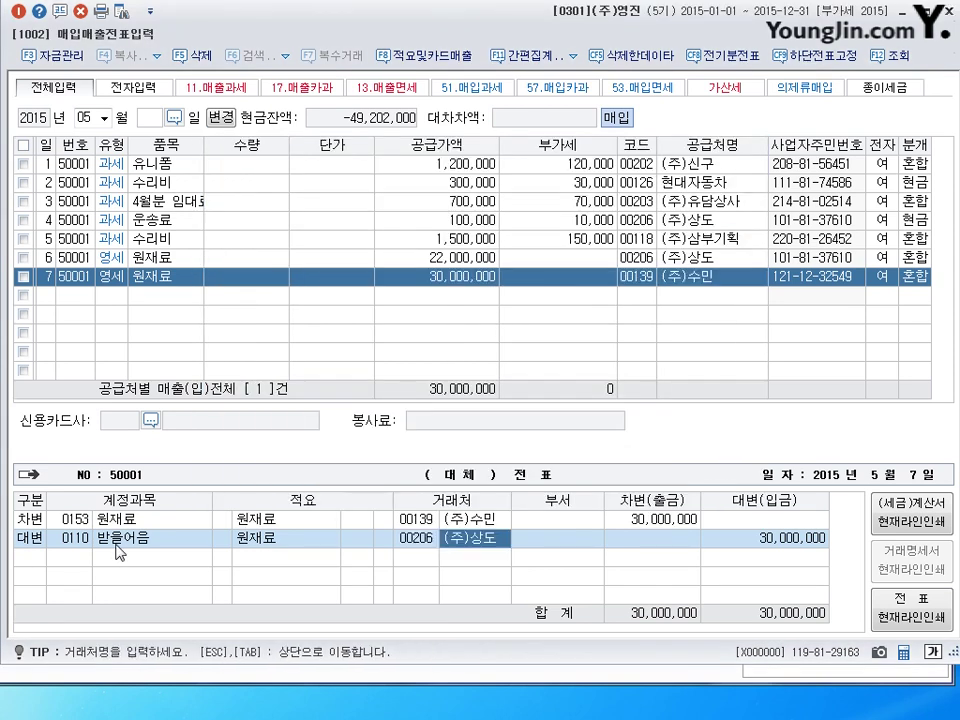
key("Return")
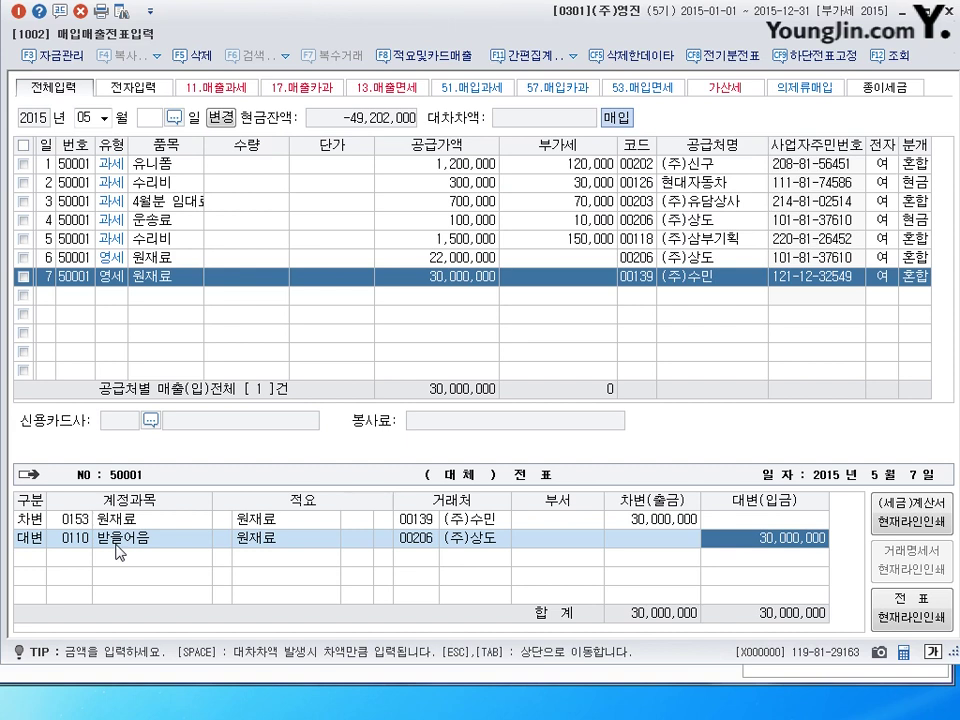
type("6000000")
key("Return")
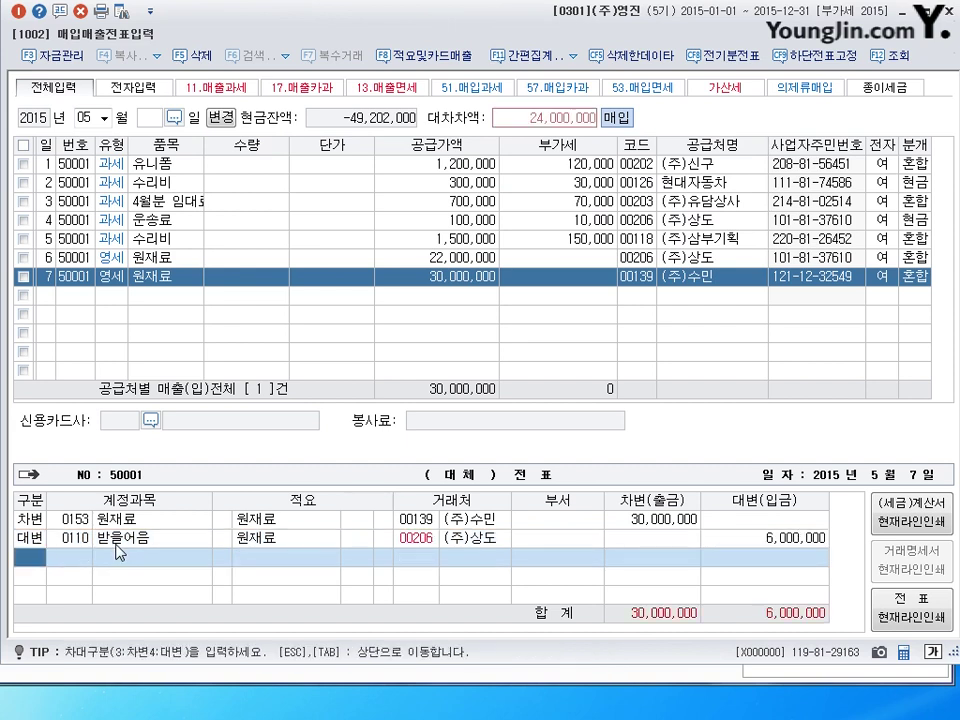
type("4")
type("251")
key("Return")
key("Return")
key("Return")
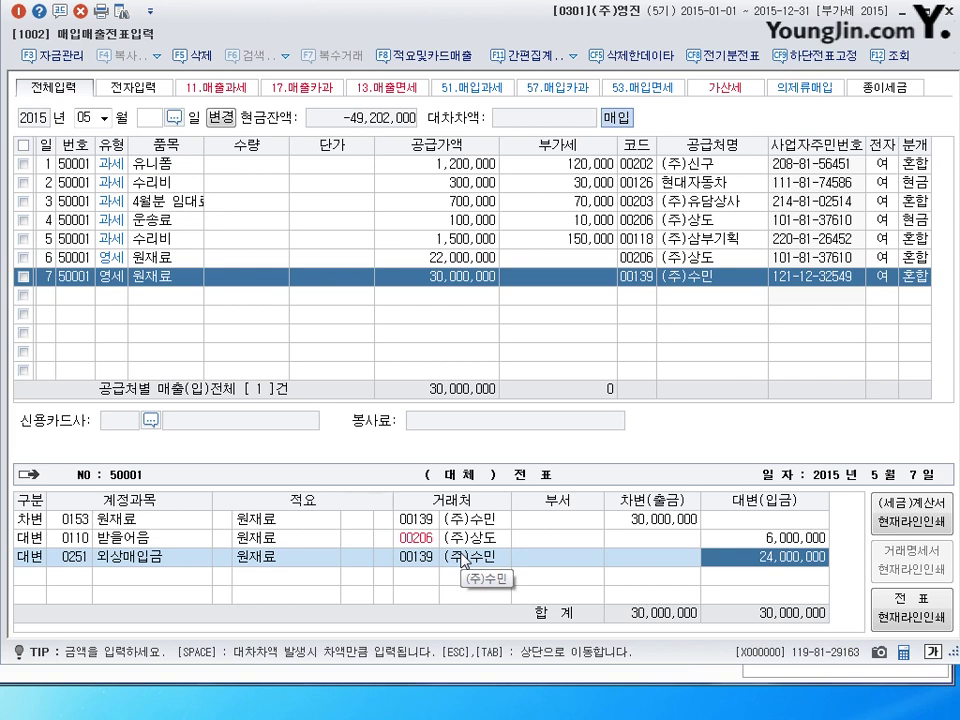
key("Return")
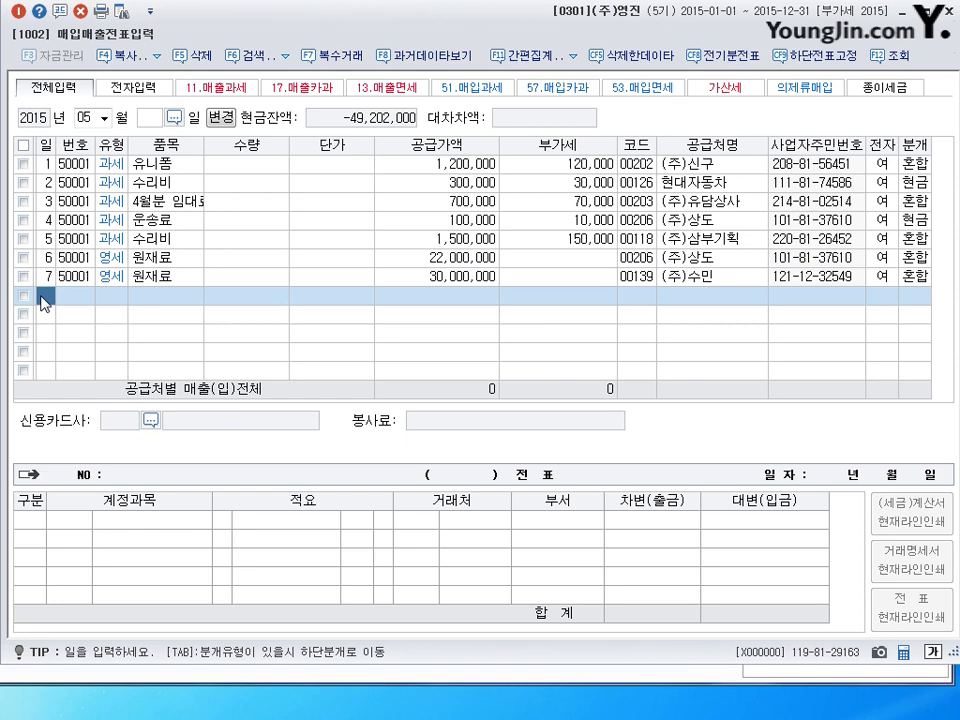
Start entry 8 on day 8 as a tax-exempt 수도요금 purchase of 50,000.
type("8")
key("Return")
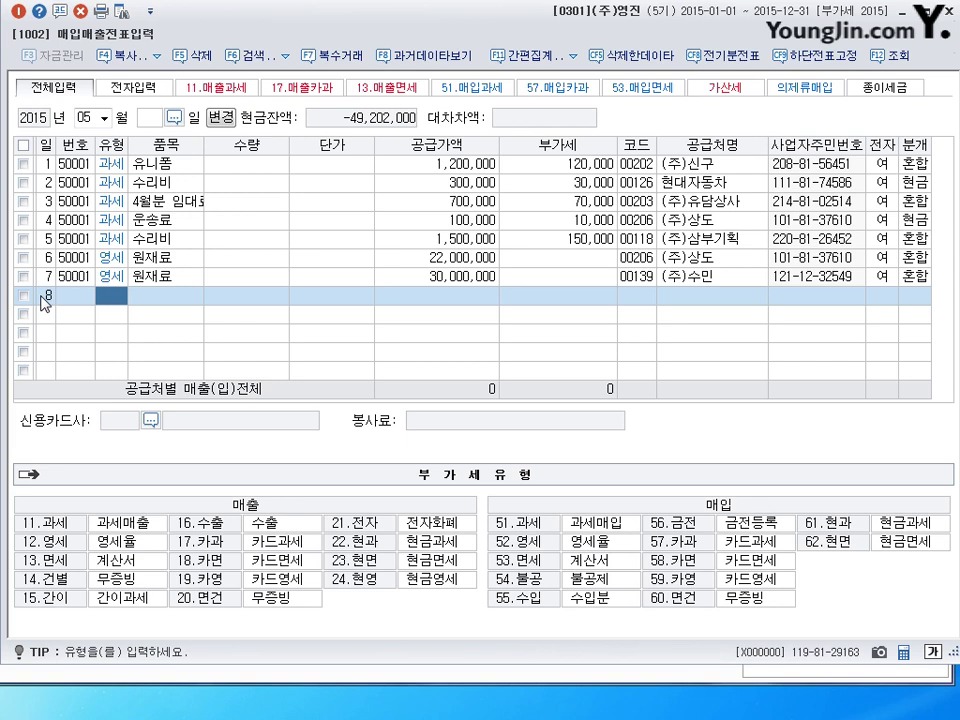
left_click(523, 567)
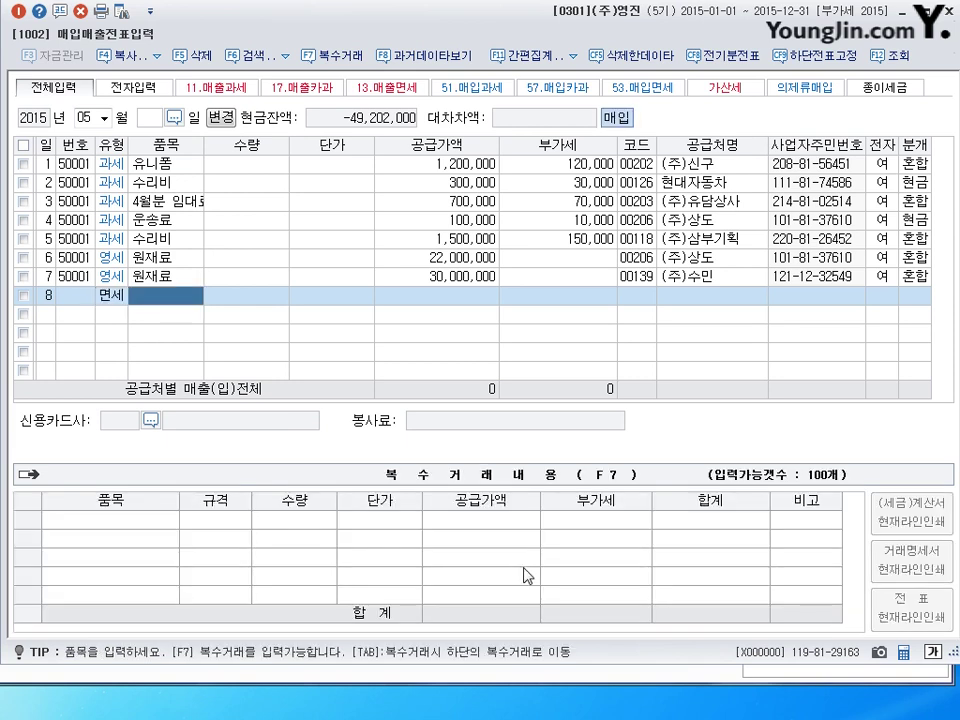
type("수도요금")
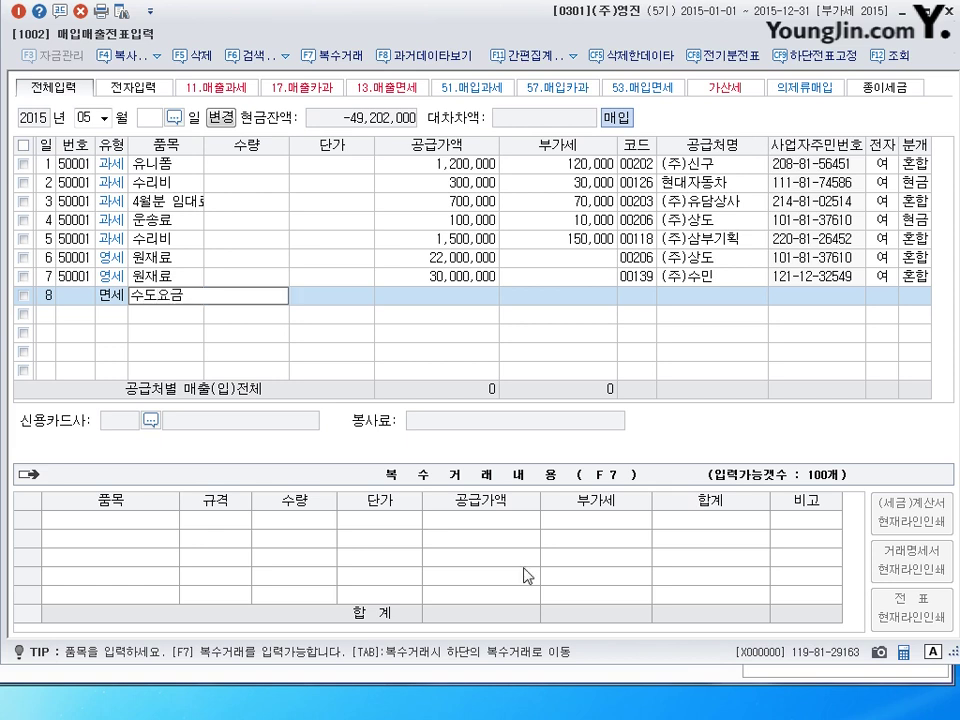
key("Return")
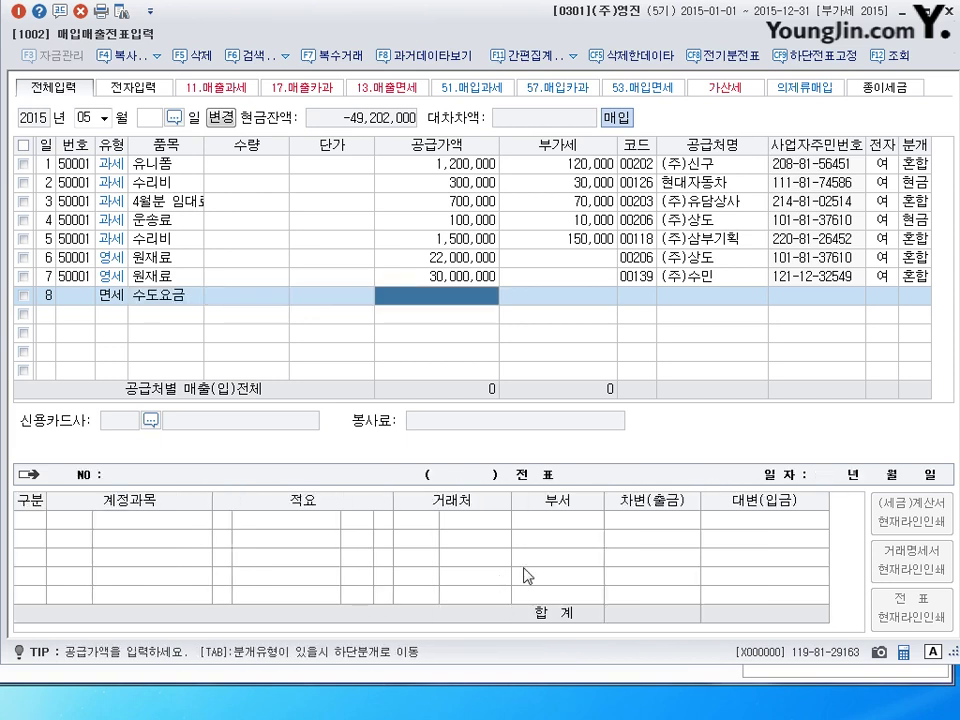
type("500000")
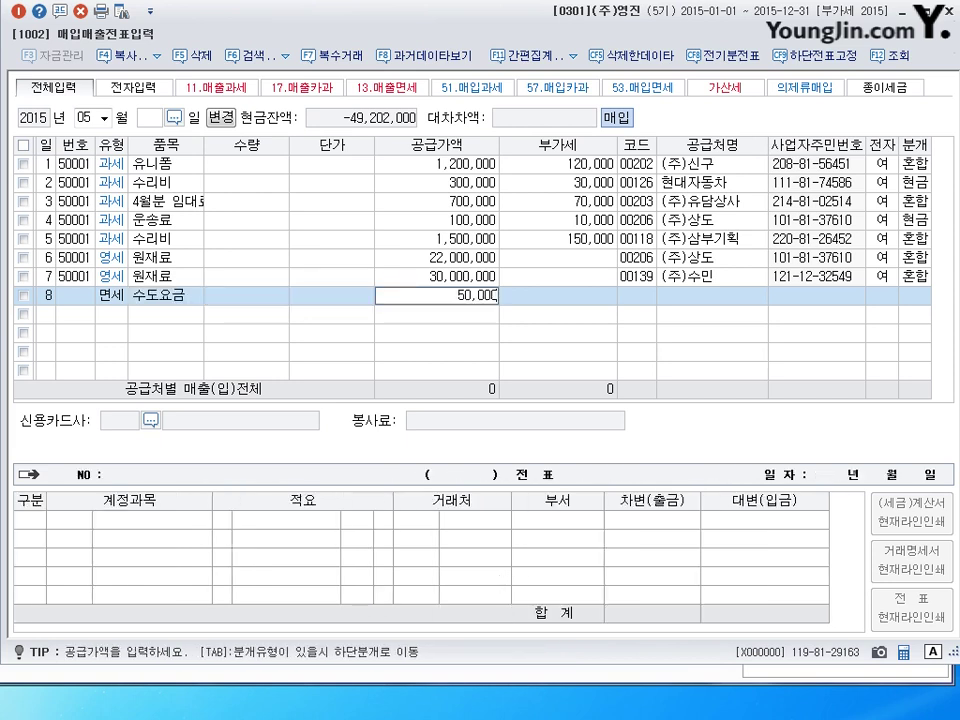
key("Return")
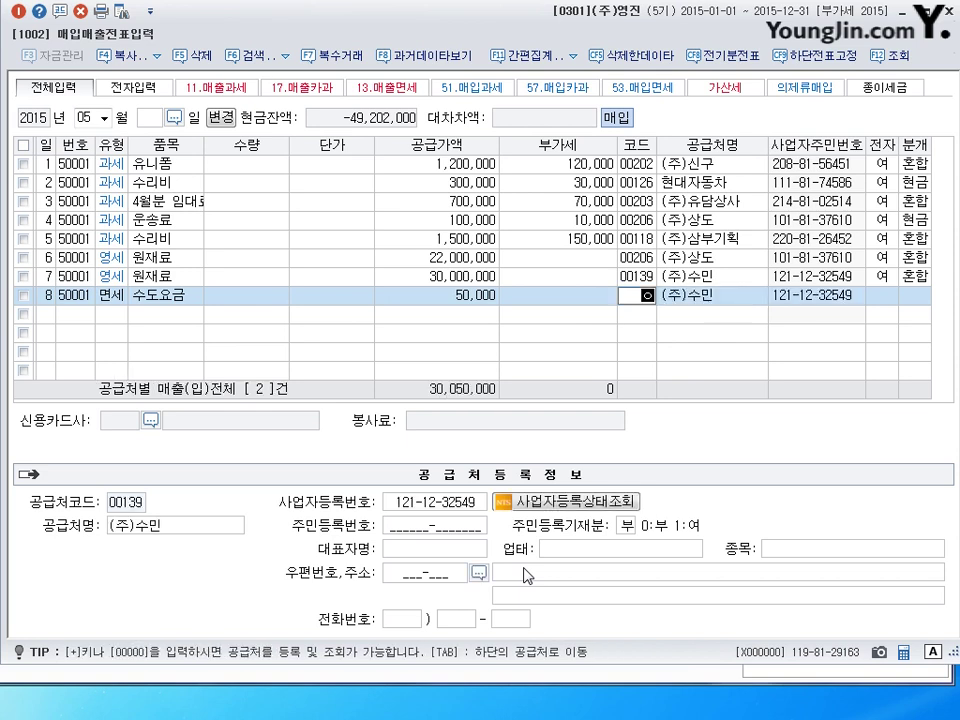
Assign supplier (주)일신산업, settle in cash to 0815 수도광열비, and review the saved entry.
type("일신")
key("Return")
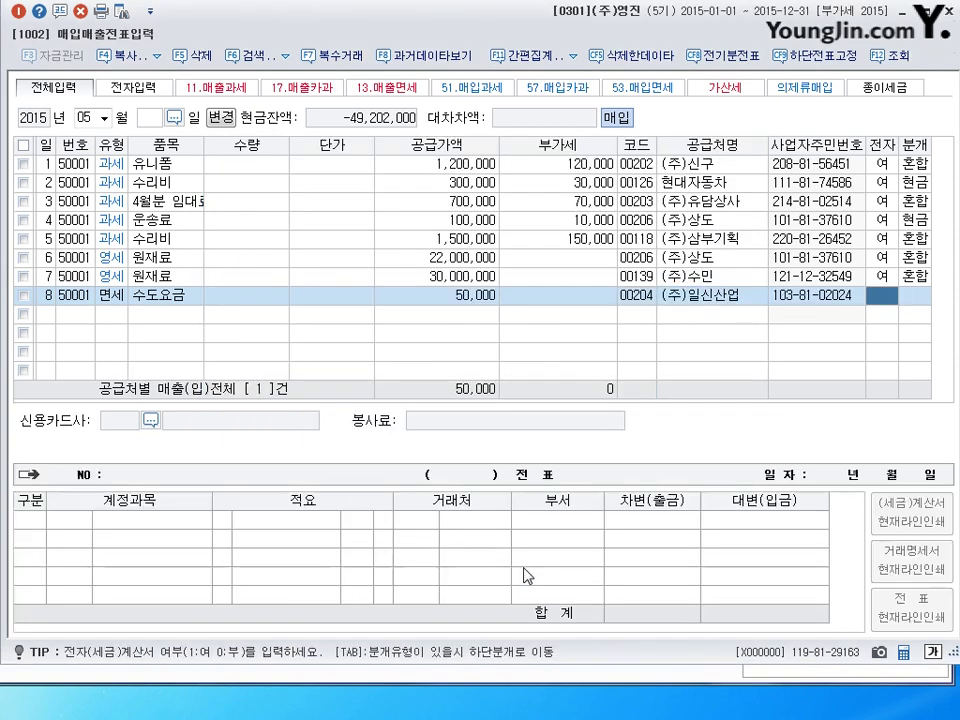
key("Return")
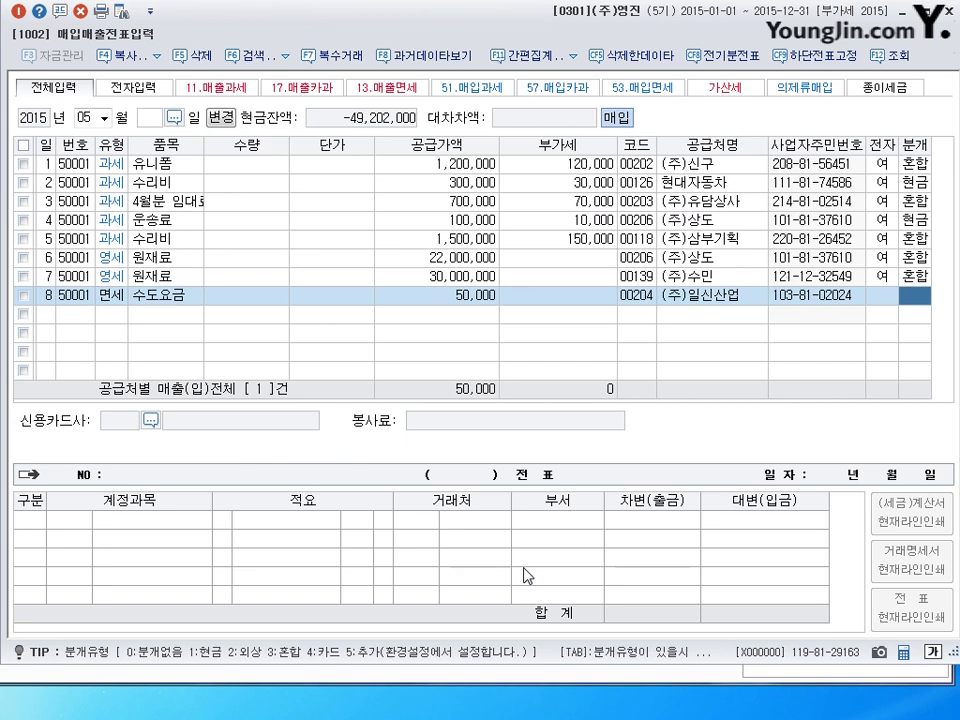
key("1")
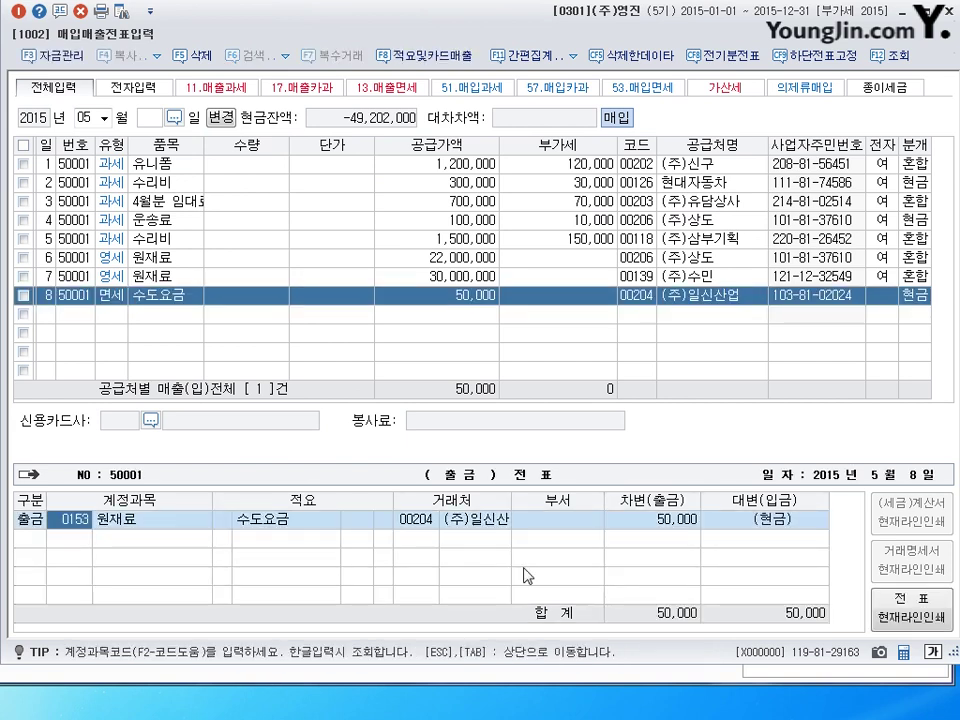
type("815")
key("Return")
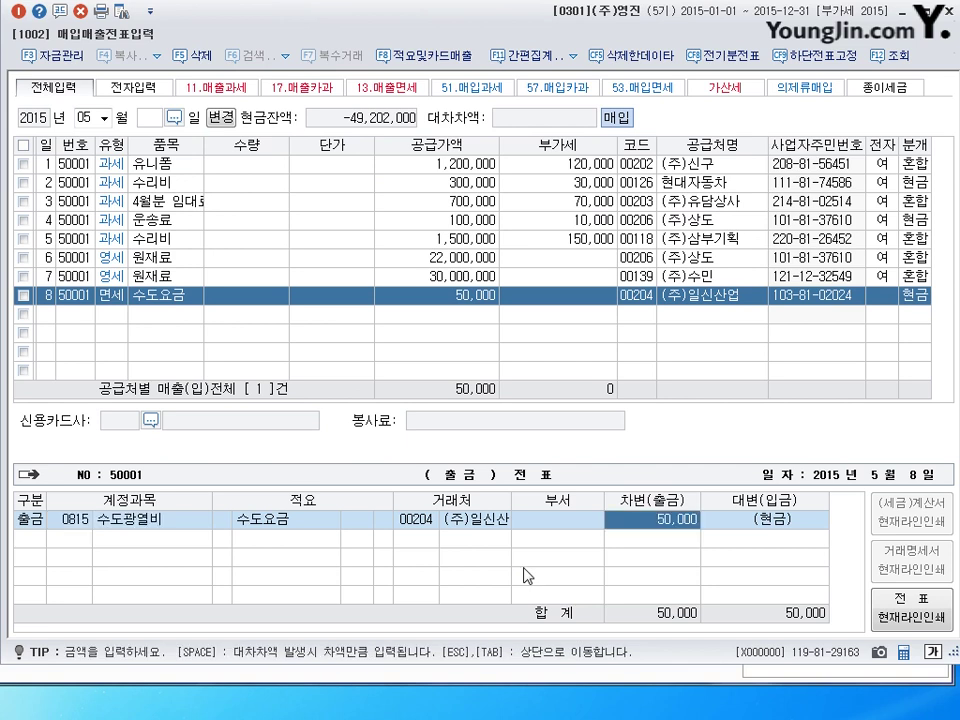
key("Return")
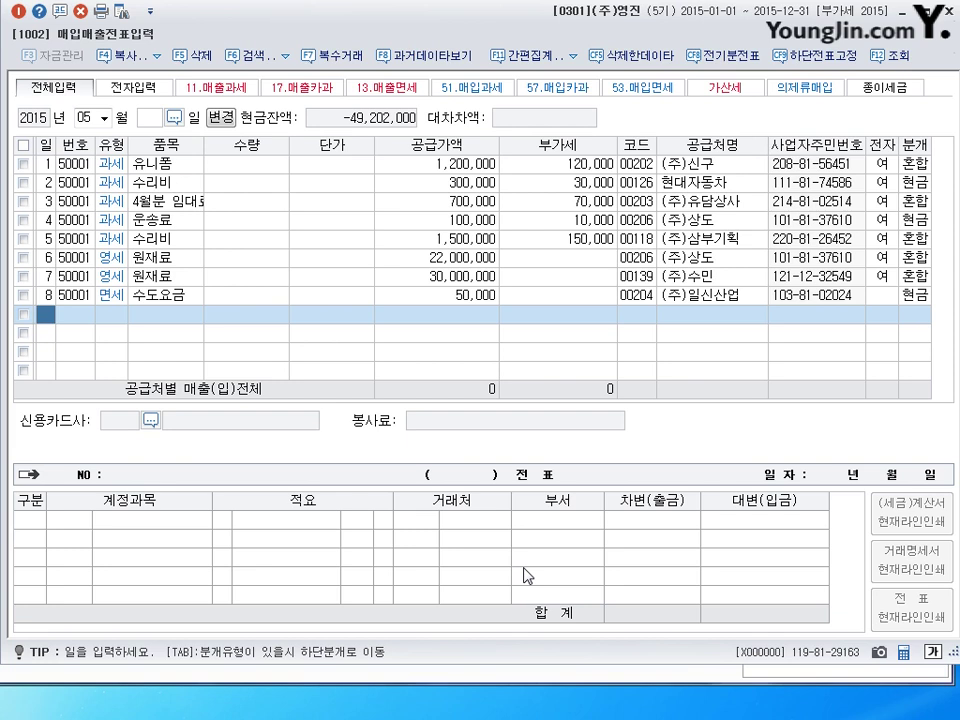
key("Up")
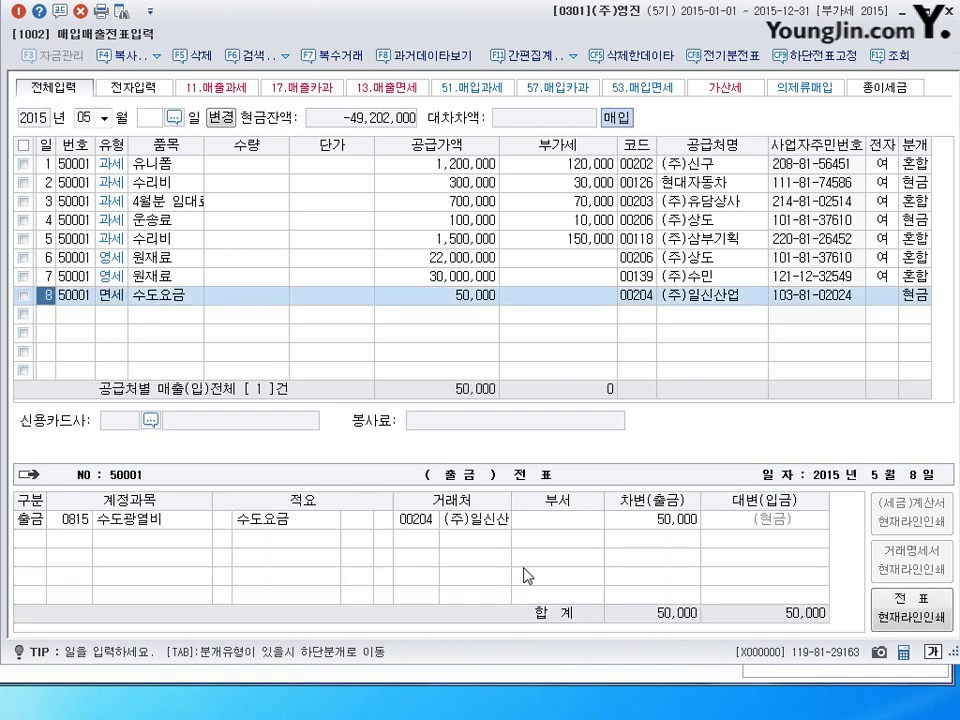
left_click(80, 520)
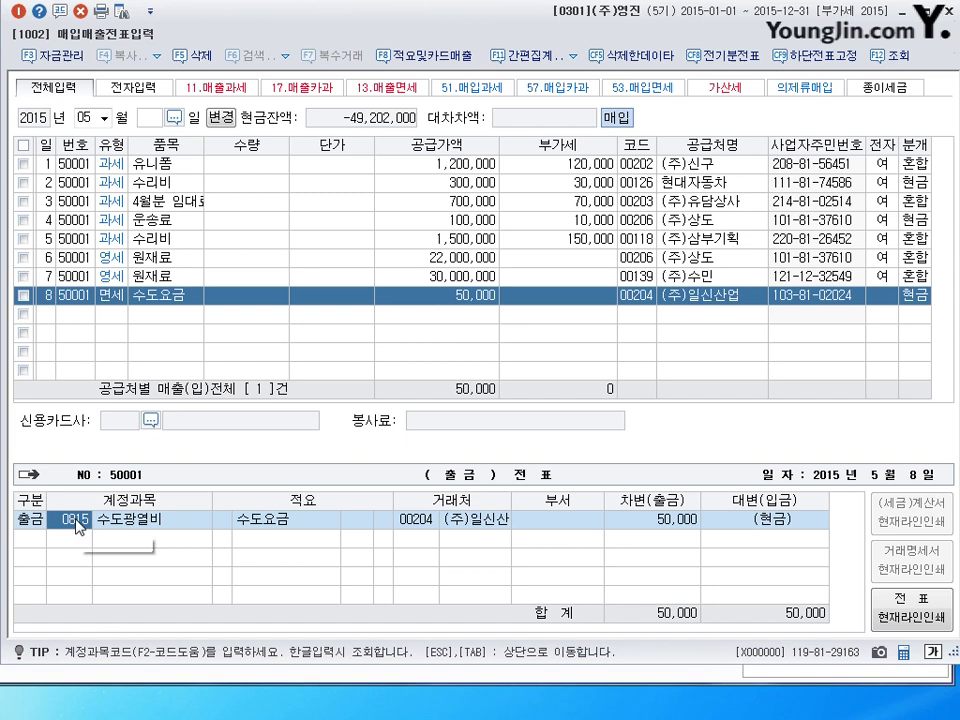
left_click(46, 314)
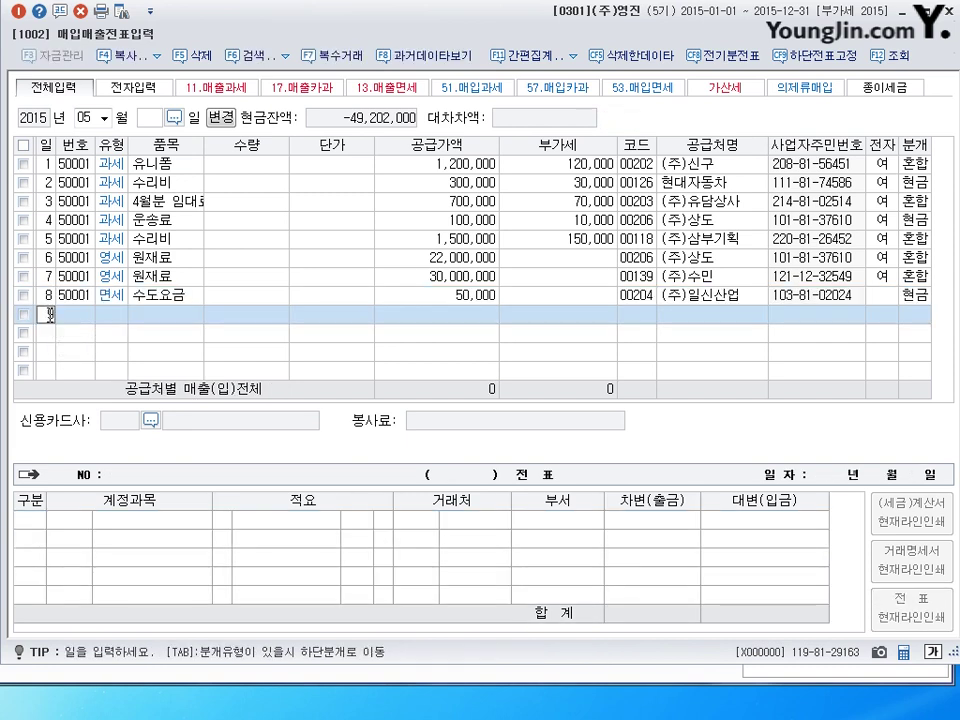
Start entry 9 on day 9 as a tax-exempt (53) 축하화환 purchase of 100,000.
type("9")
key("Return")
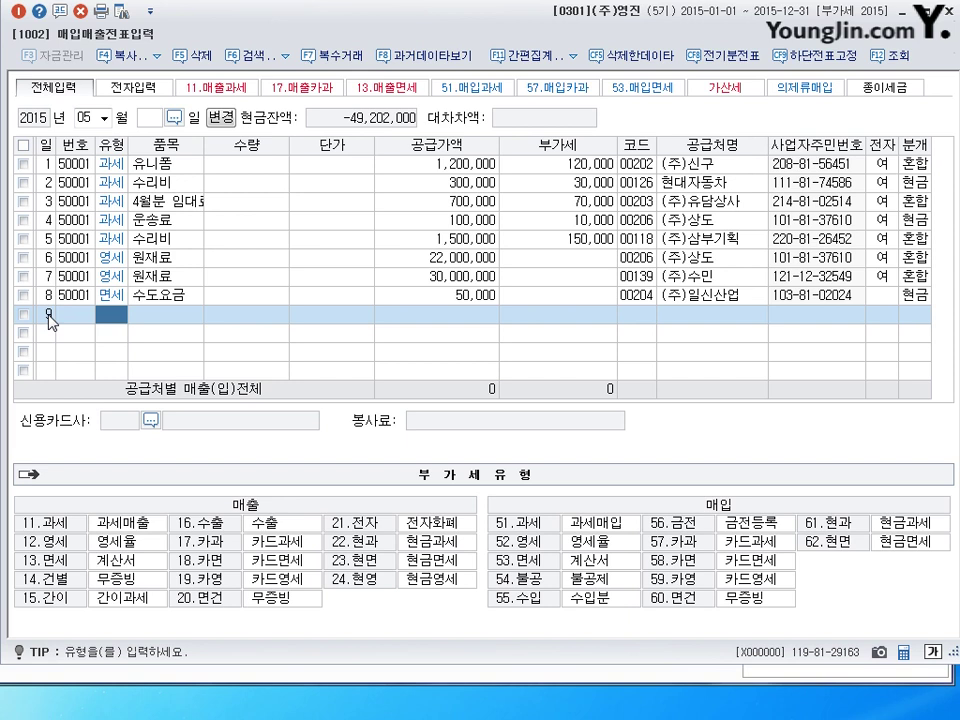
type("53")
key("Return")
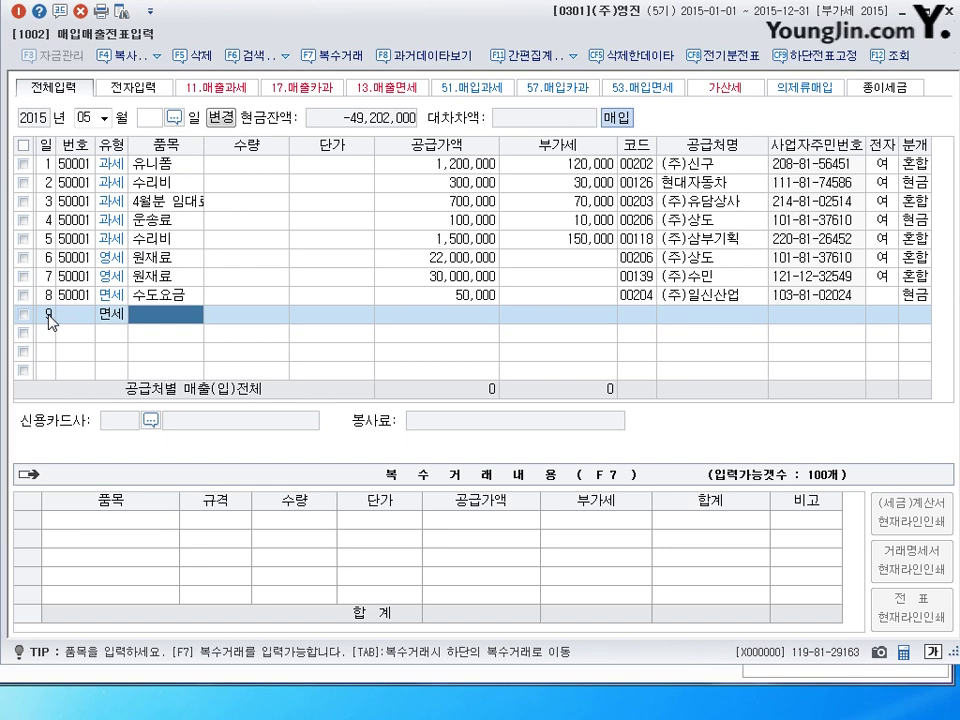
type("축하화환")
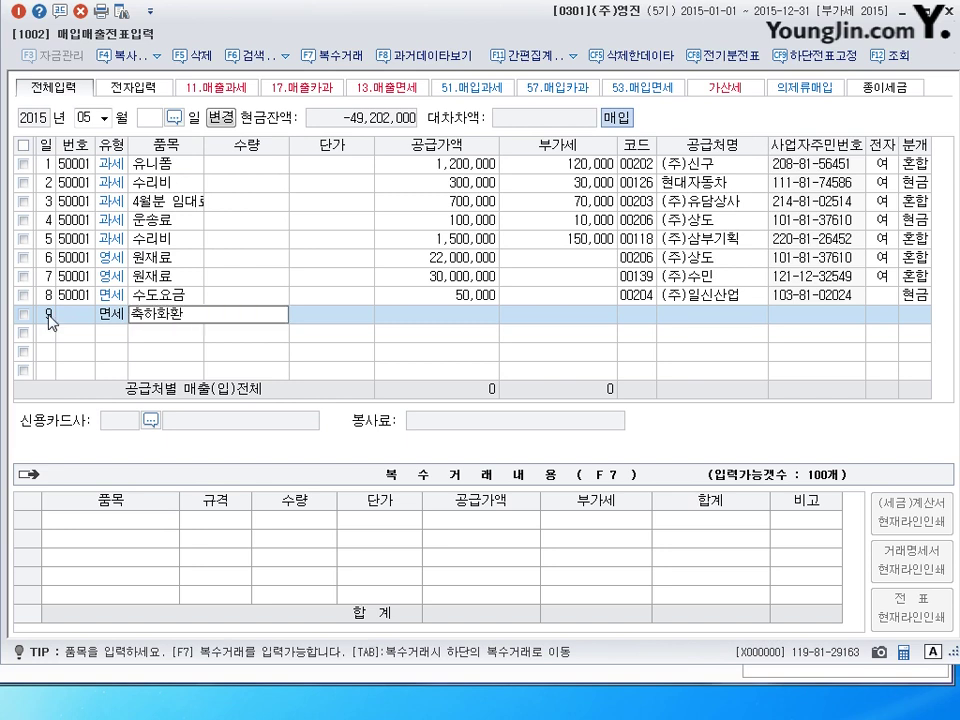
key("Return")
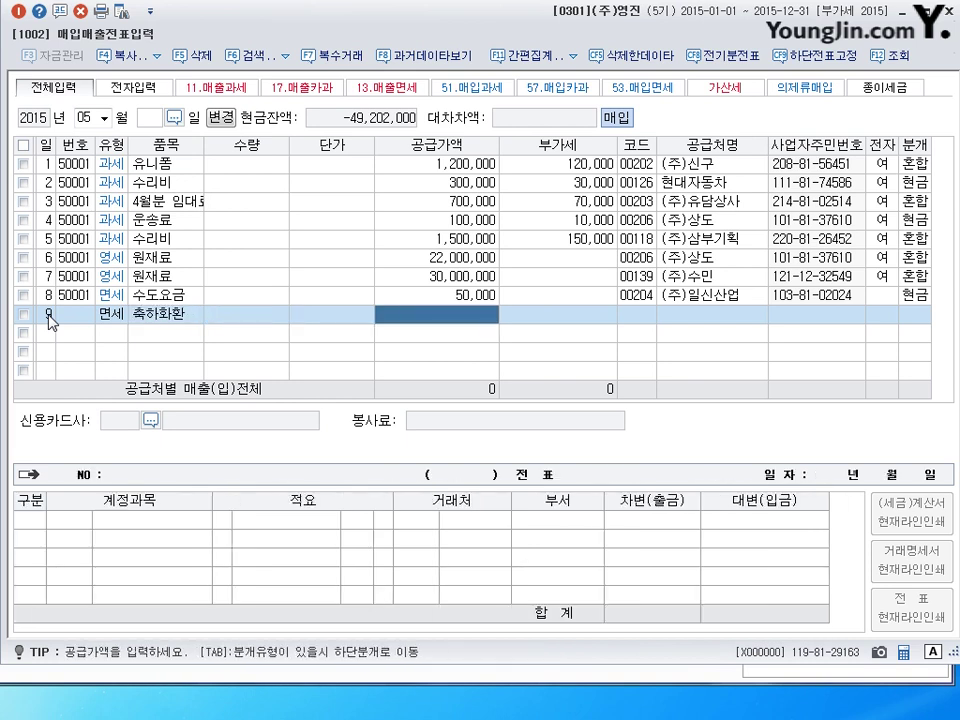
type("1000000")
key("Return")
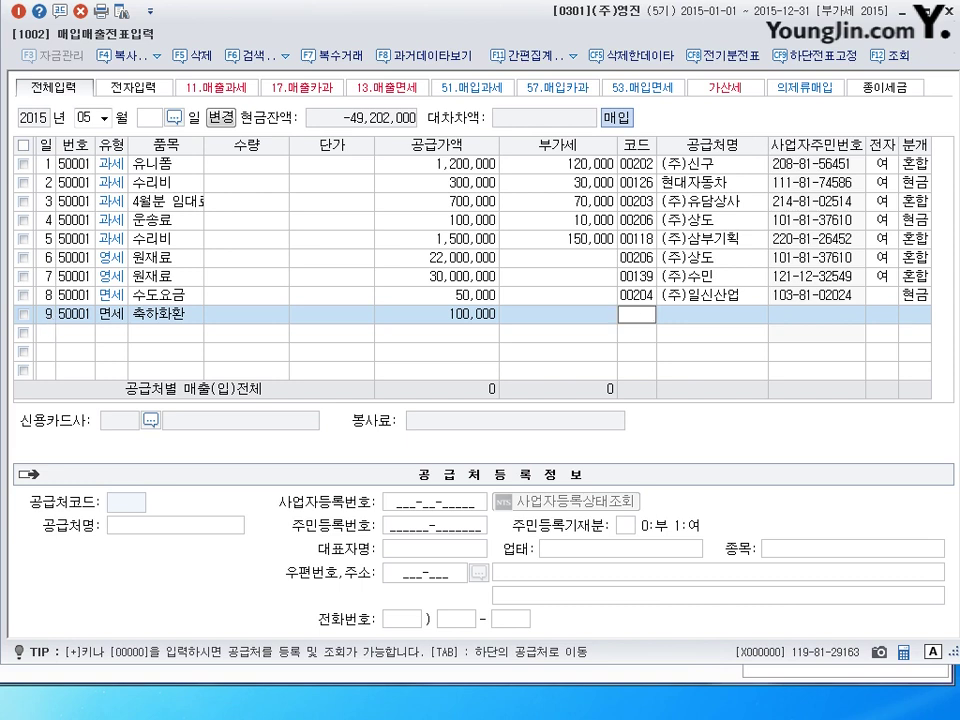
Assign (주)꽃나라, debit 0813 접대비, credit 0103 보통예금 via a mixed journal, and save.
type("꽃나")
key("Return")
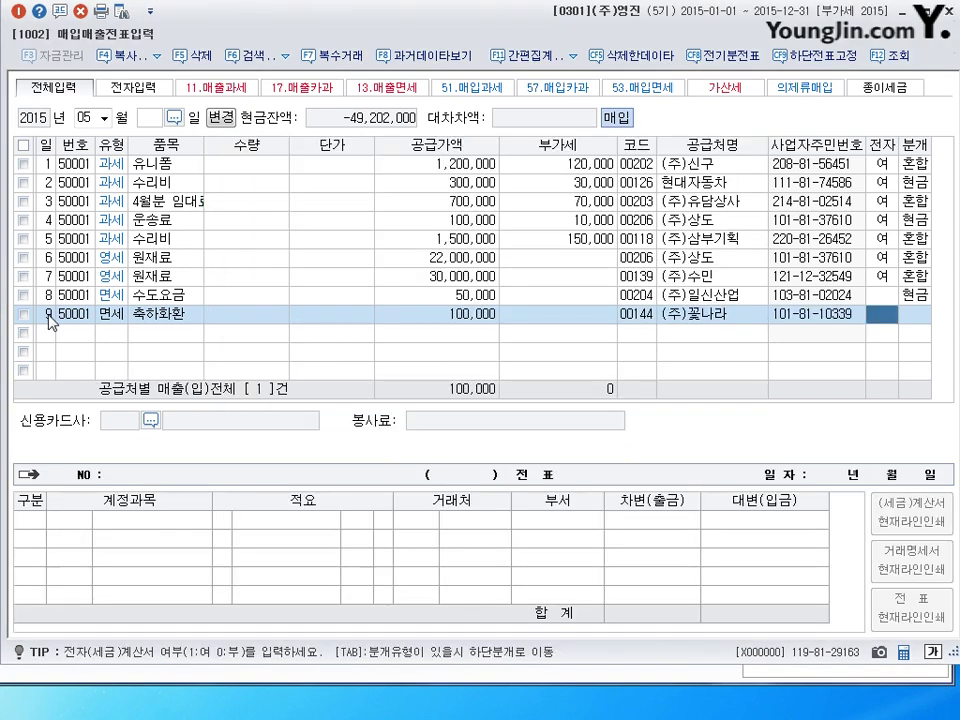
key("Return")
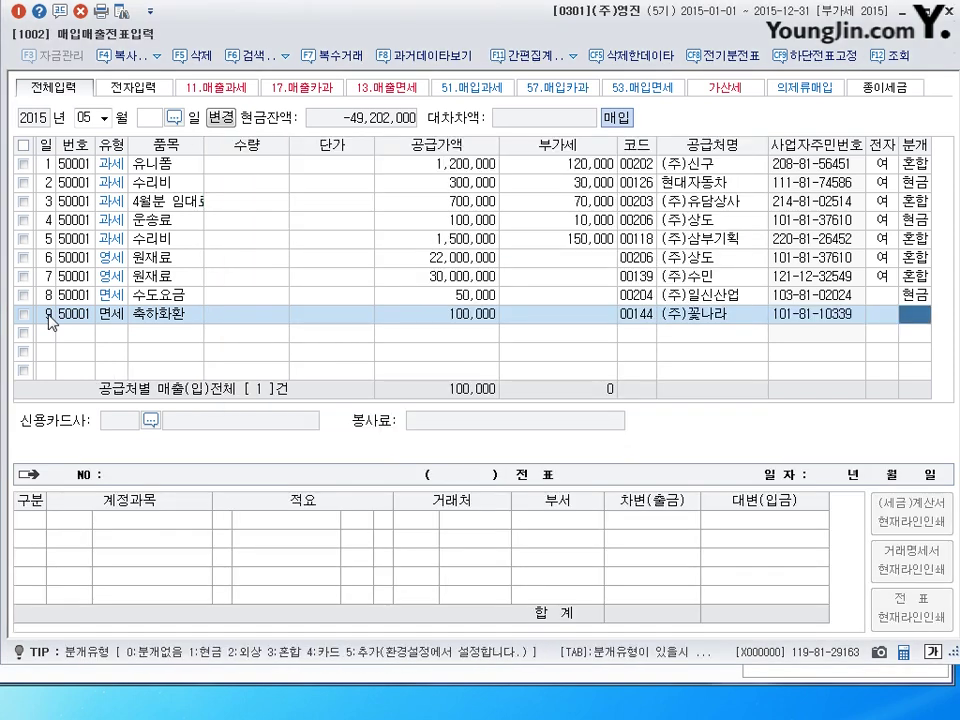
type("3")
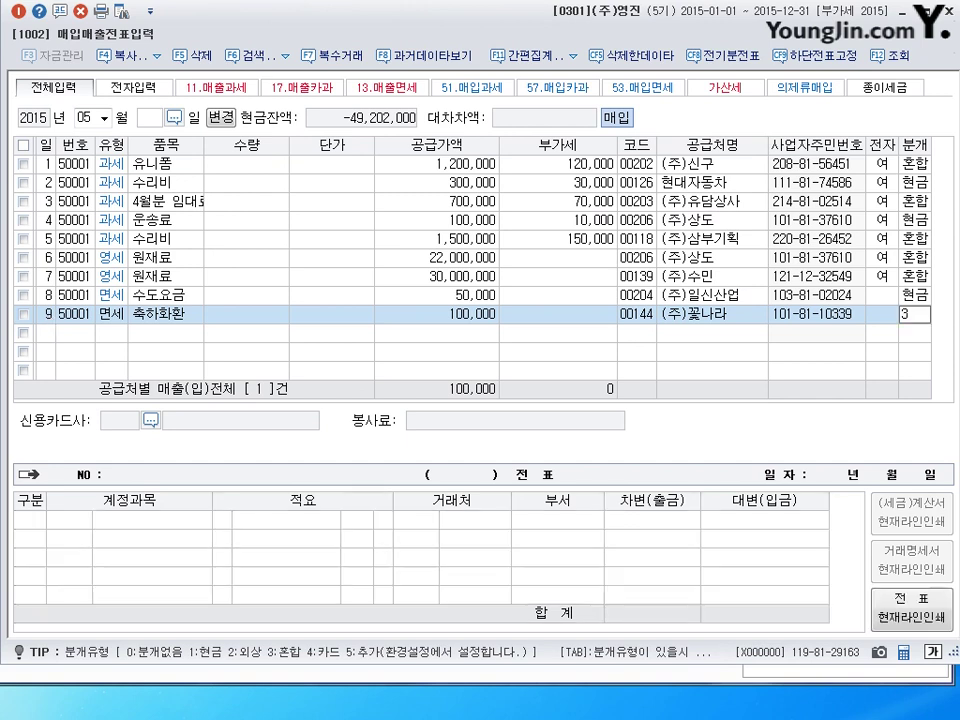
key("Return")
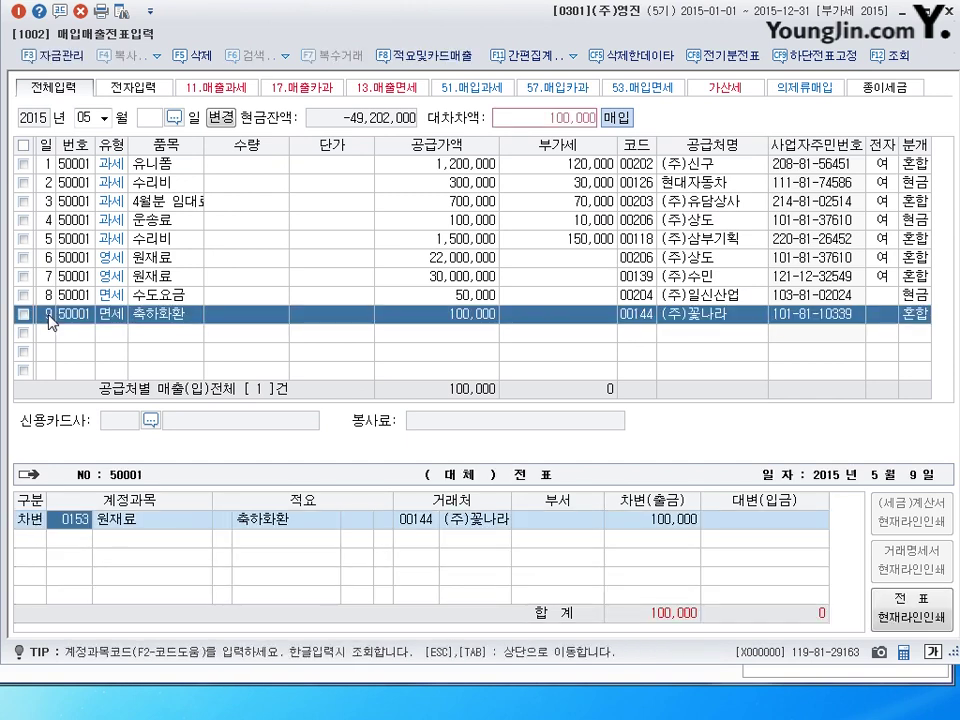
type("0813")
key("Return")
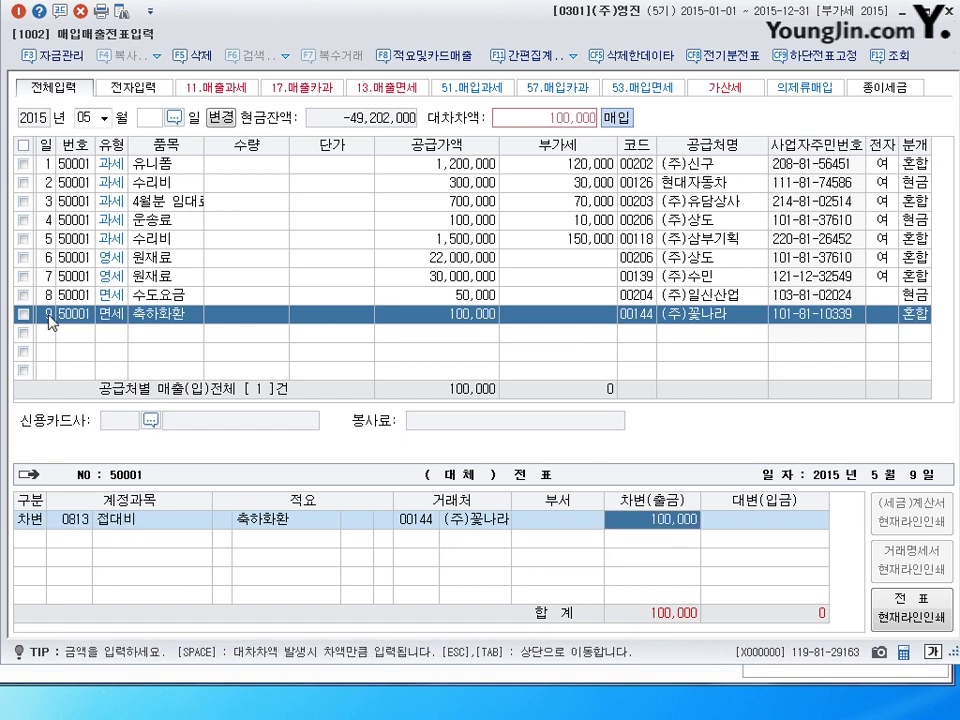
key("Return")
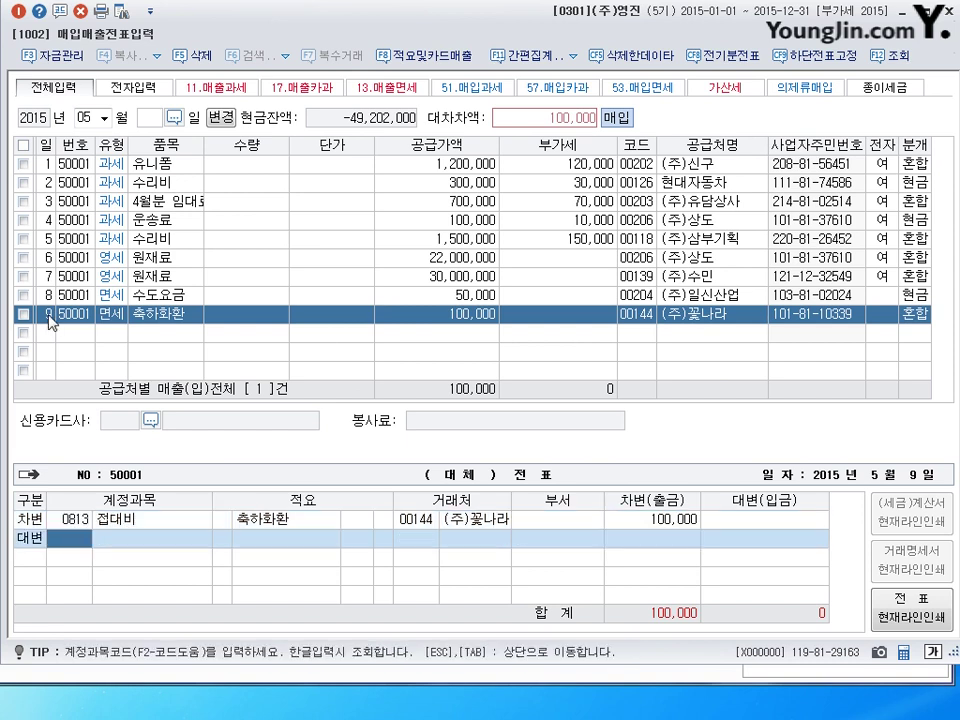
type("0103")
key("Return")
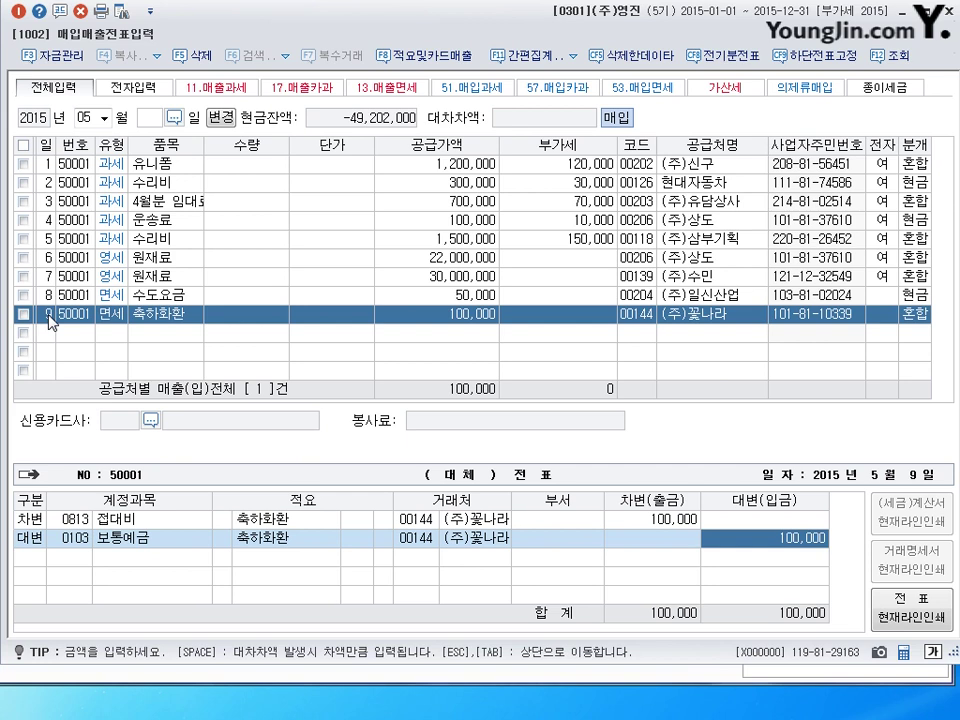
key("Return")
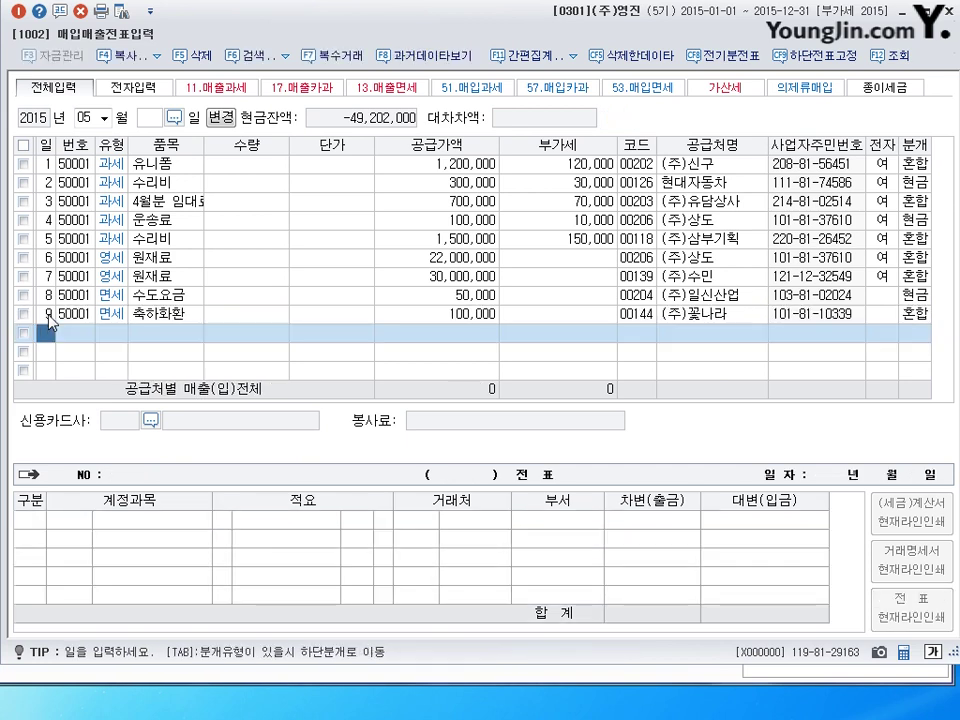
Date the tenth voucher row day 10.
type("10")
key("Return")
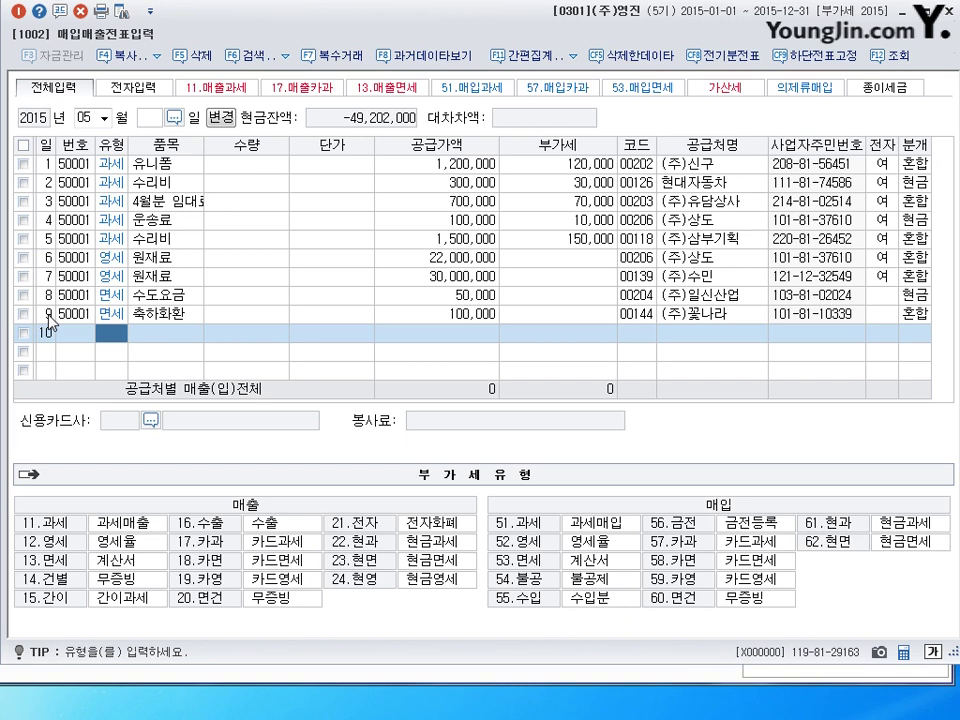
Enter a tax-exempt (53) 쌀 purchase of 800,000 from supplier 유일정미소.
type("53")
key("Return")
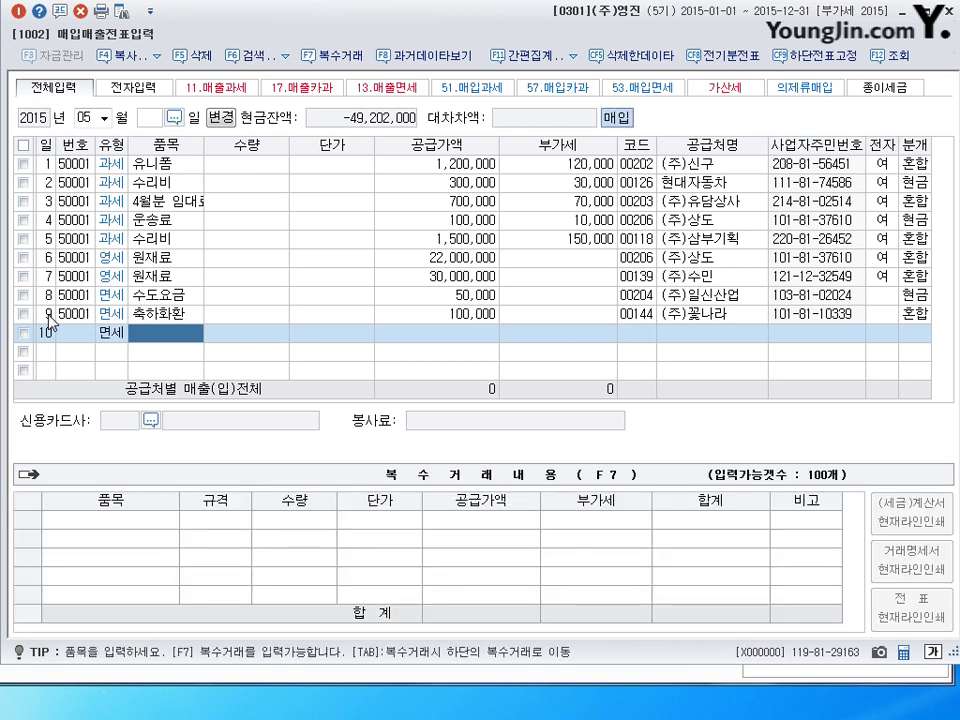
type("쌀")
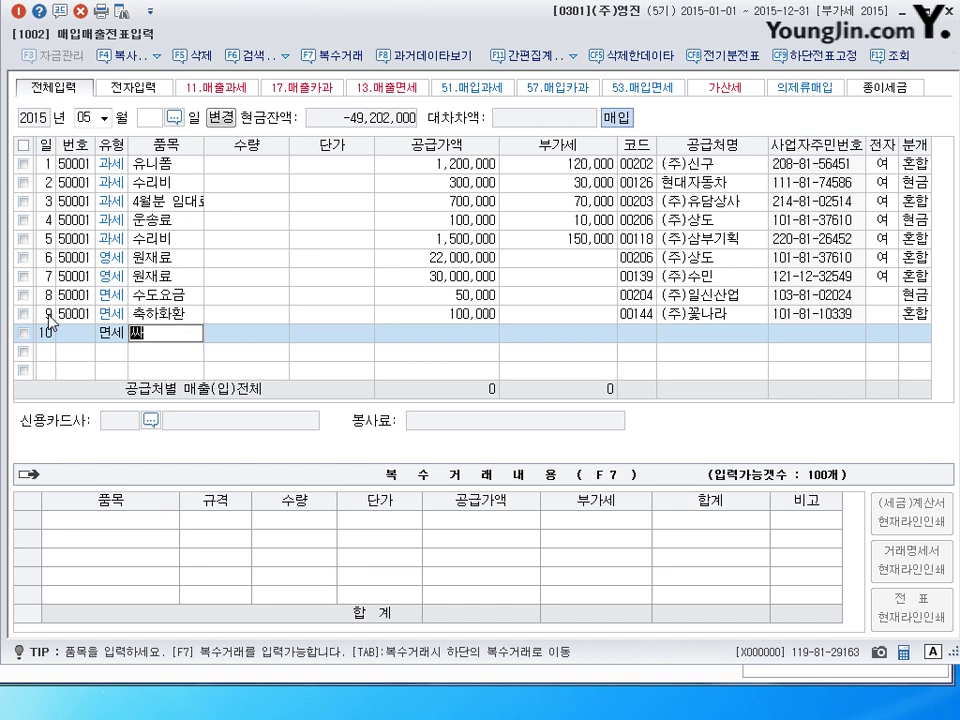
key("Return")
key("Return")
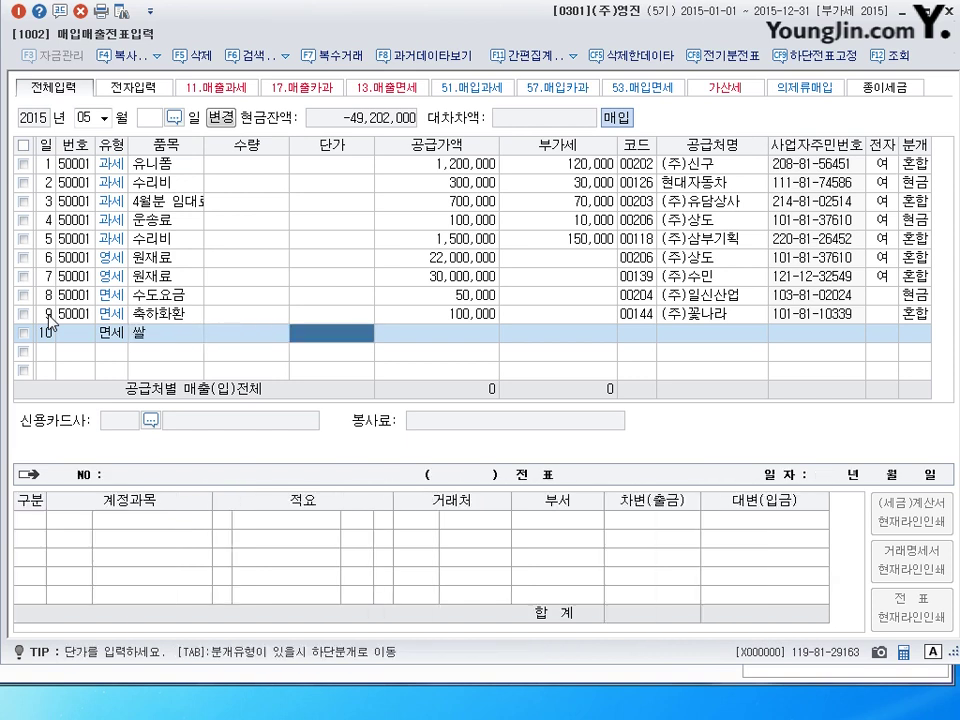
key("Return")
type("800")
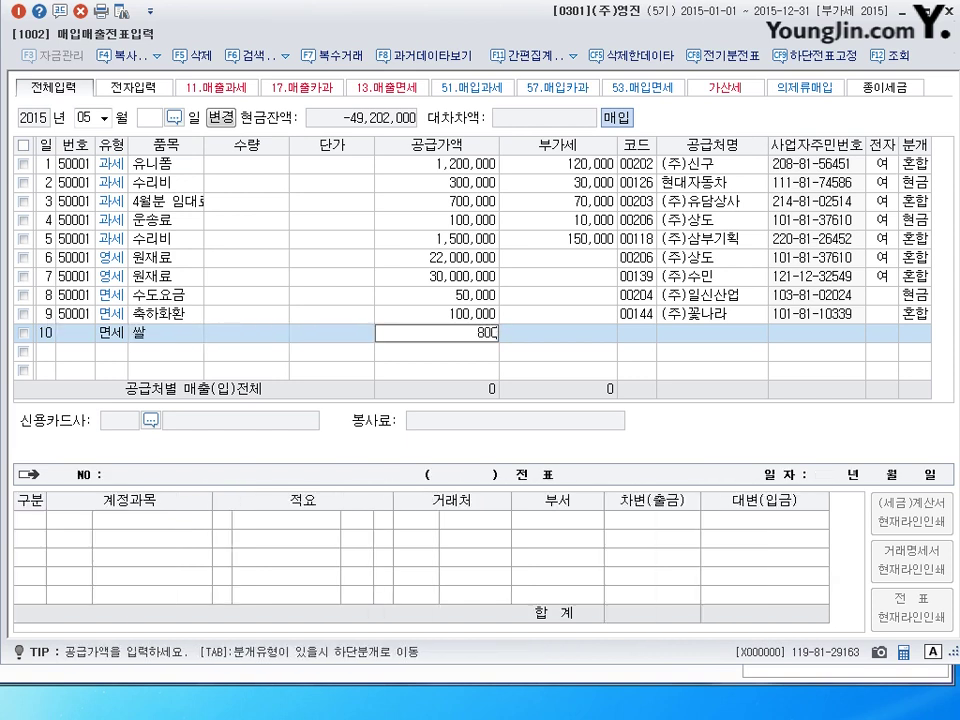
type(",000")
key("Return")
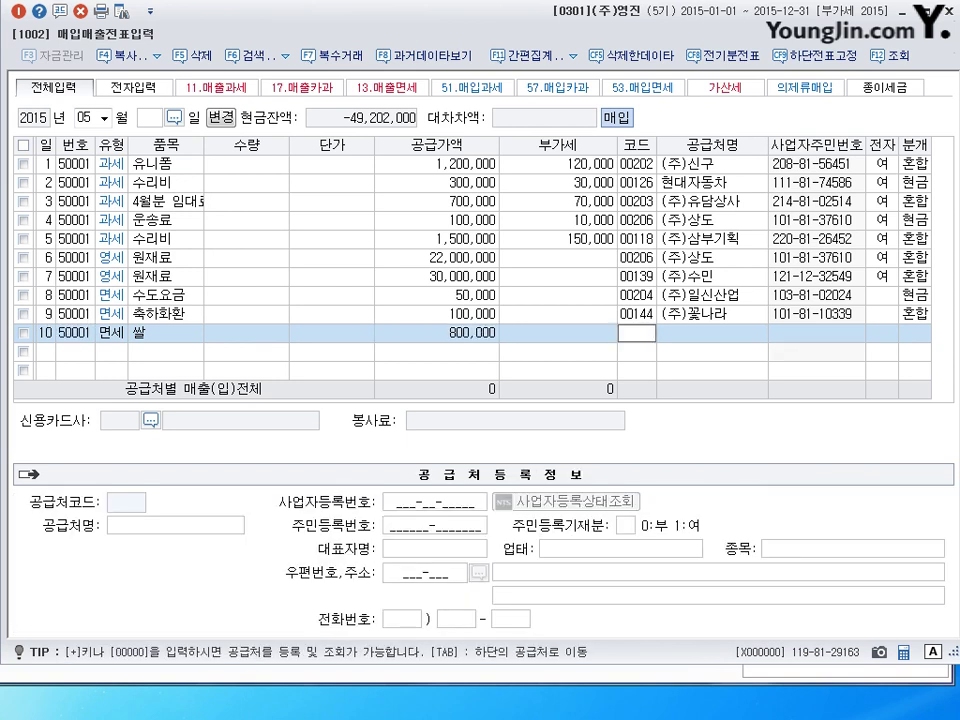
type("유일")
key("Return")
key("Return")
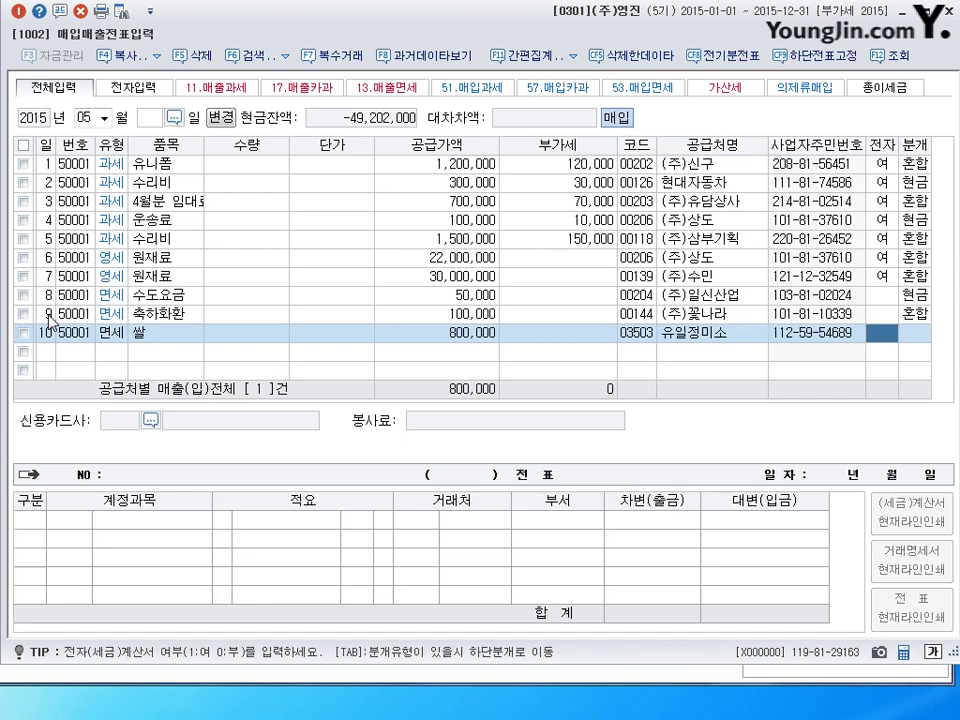
key("Return")
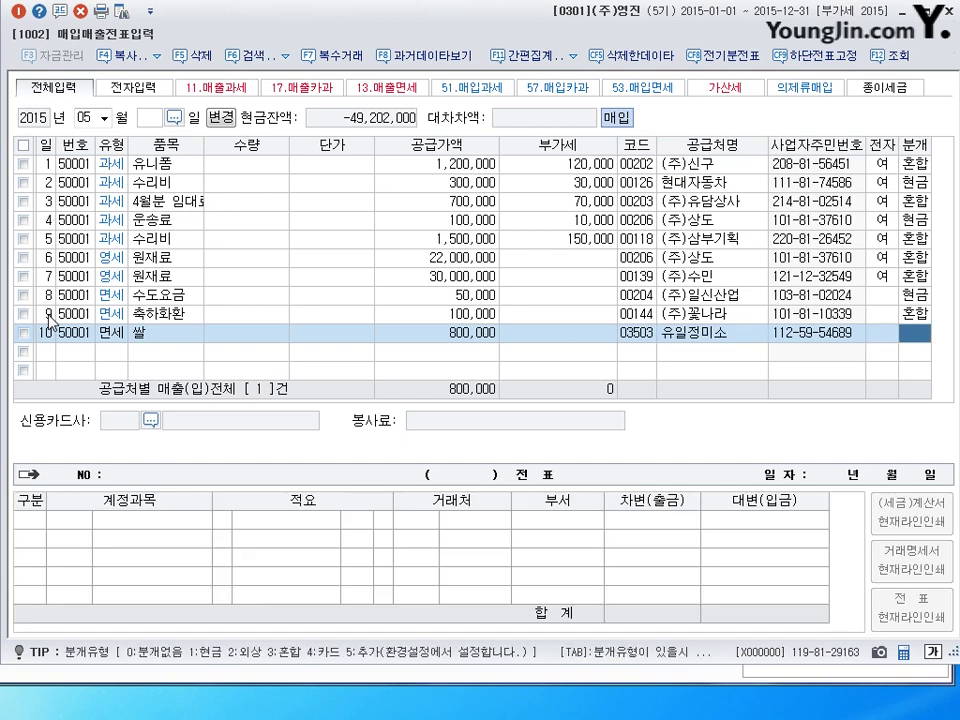
Journal it as mixed (3), debiting 0511 복리후생비 and crediting 0253 미지급금, and commit the row.
type("3")
key("Return")
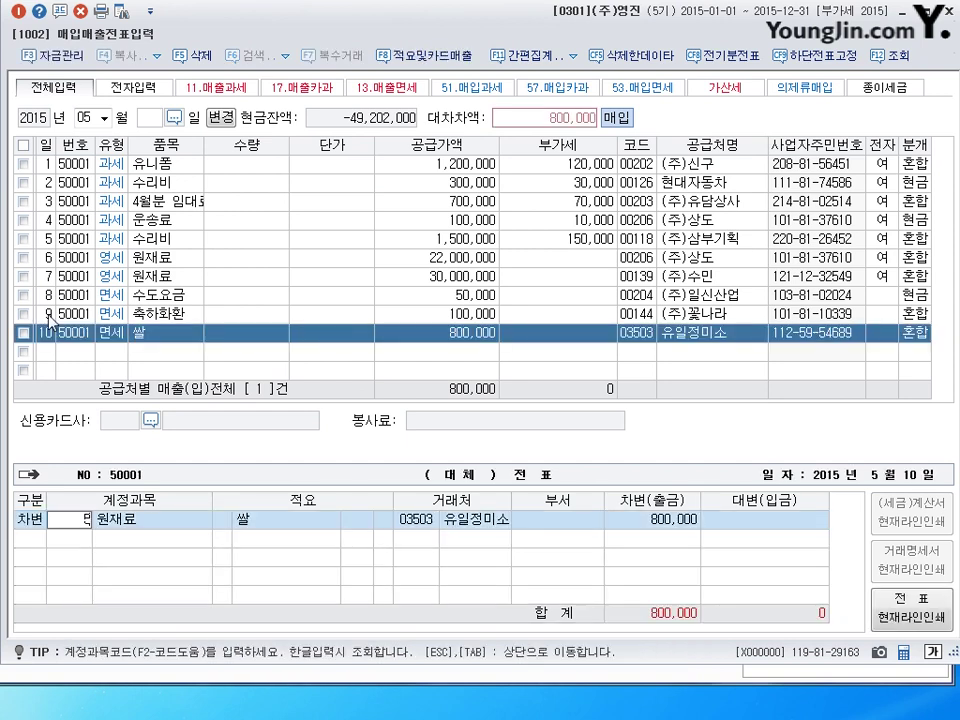
type("0511")
key("Return")
key("Return")
type("40253")
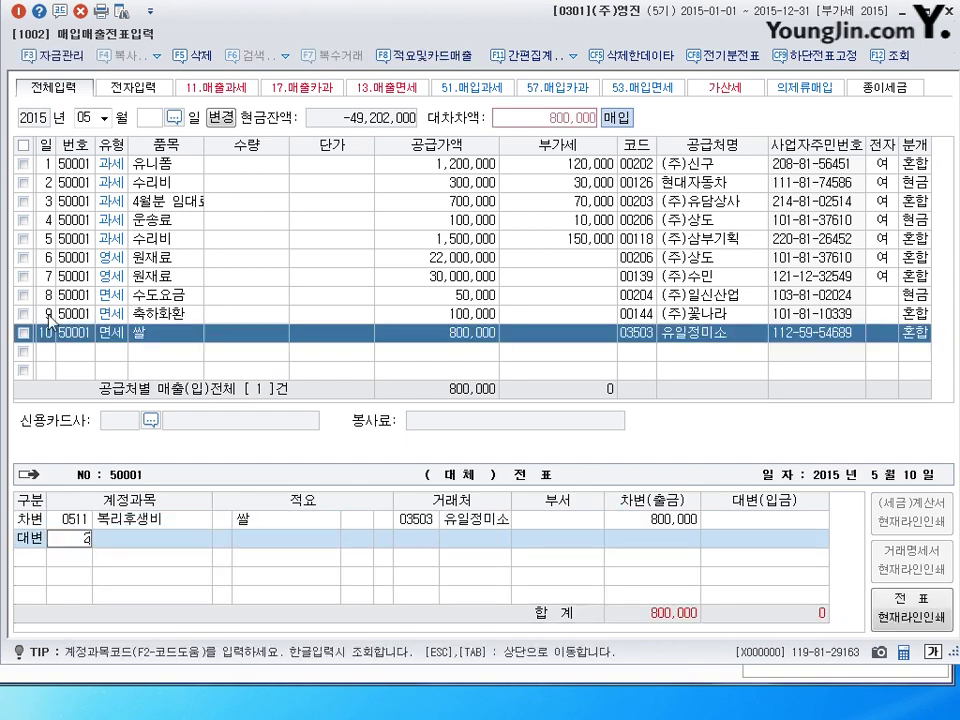
key("Return")
key("Return")
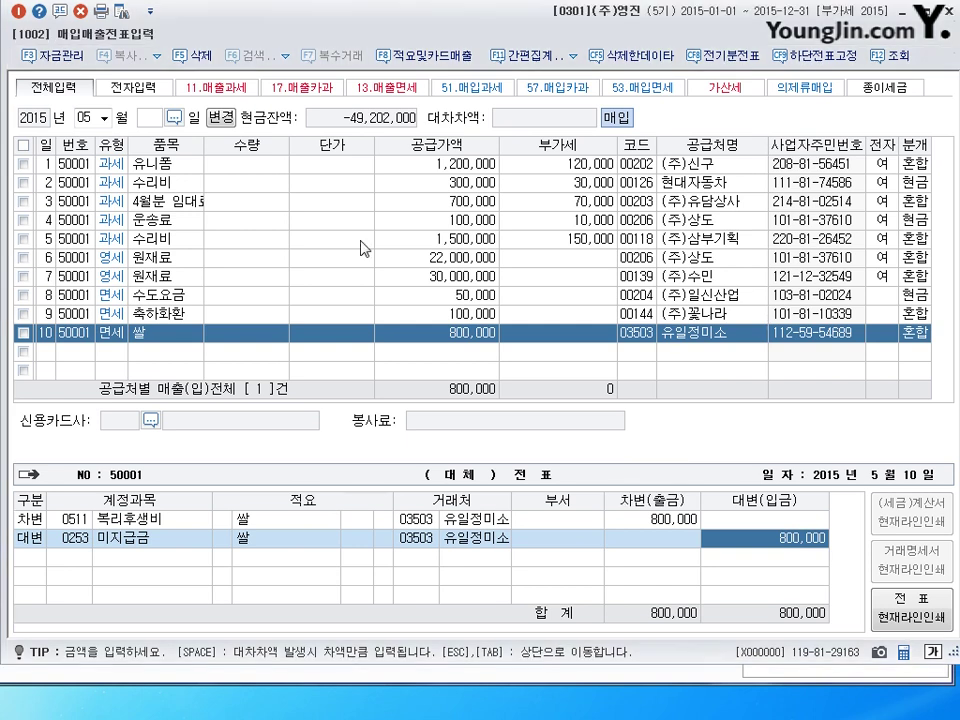
left_click(46, 352)
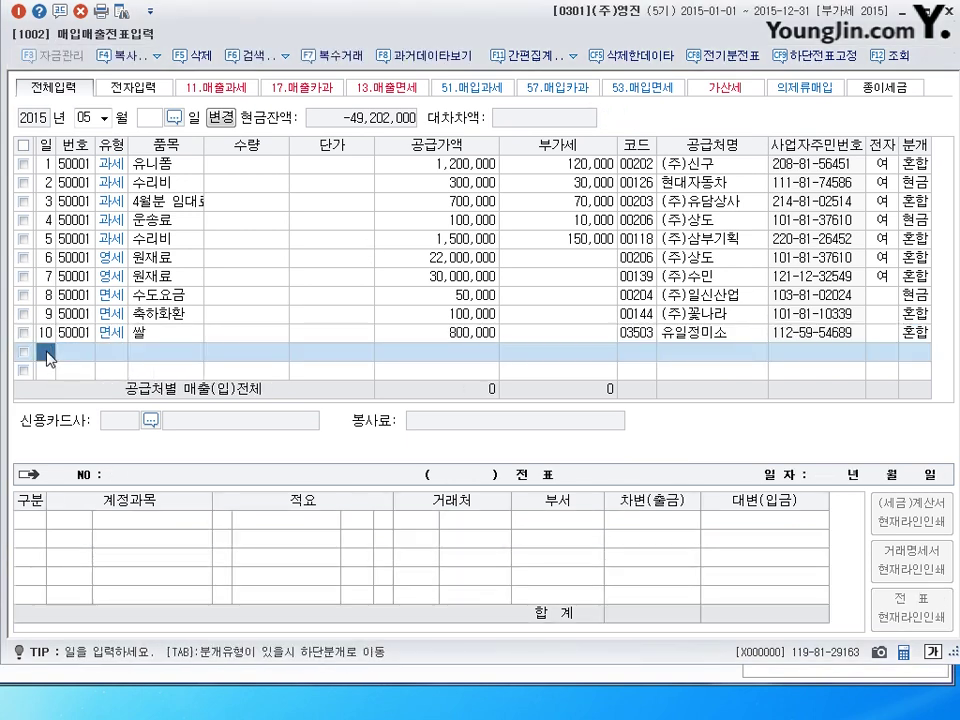
Switch the voucher period to June and start the first row on day 1.
key("Escape")
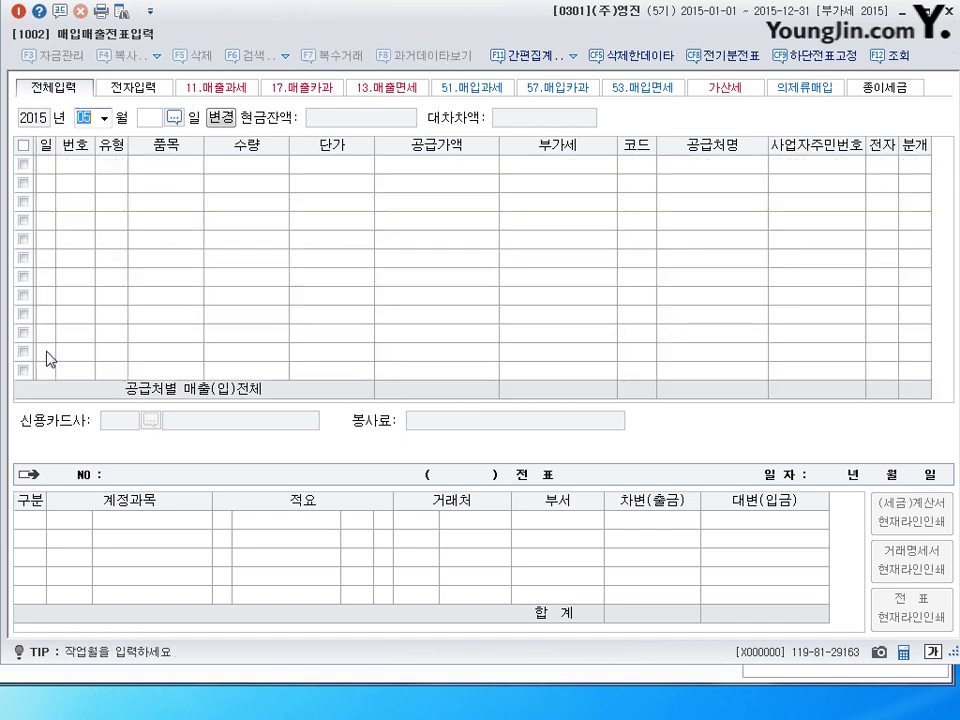
type("6")
key("Return")
type("1")
key("Return")
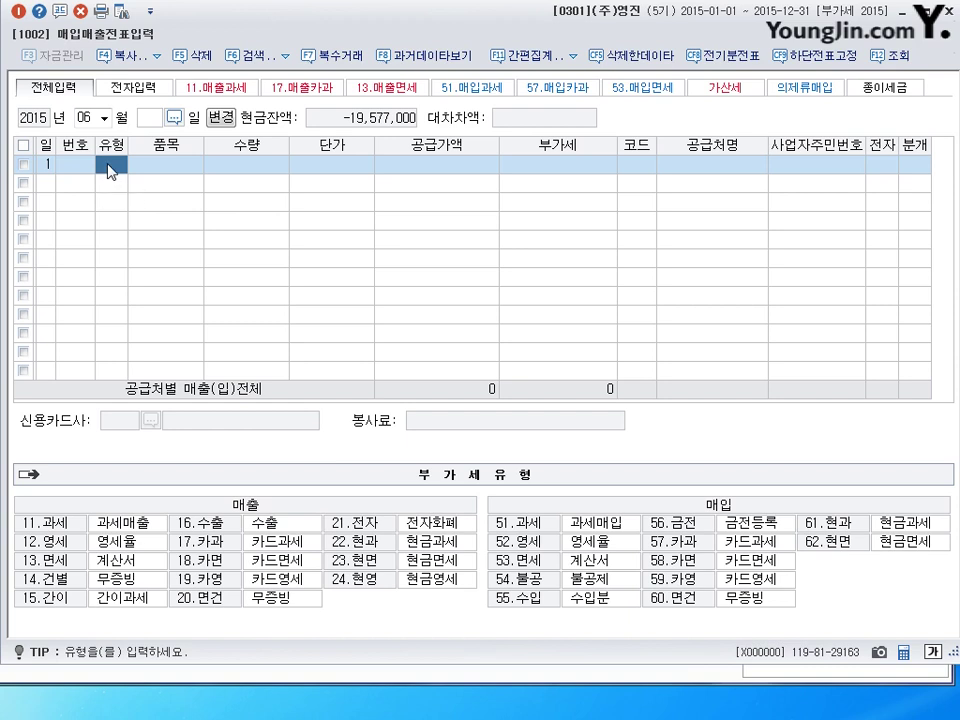
Record a tax-exempt (53) 특강료 purchase of 3,000,000 from supplier (주)우림.
type("53")
key("Return")
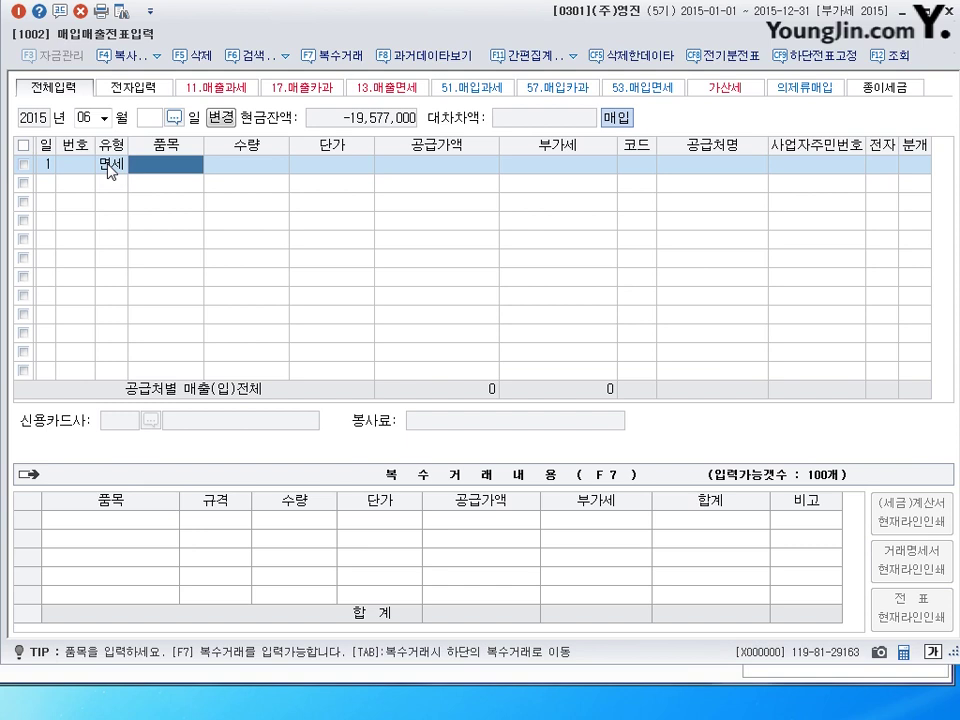
type("특강료")
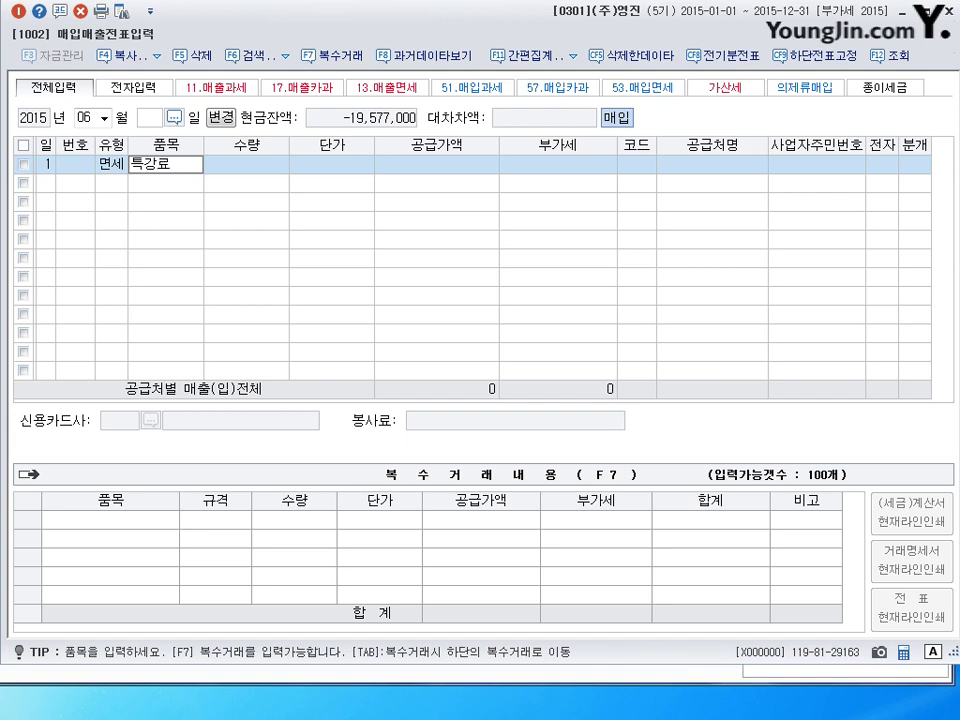
key("Return")
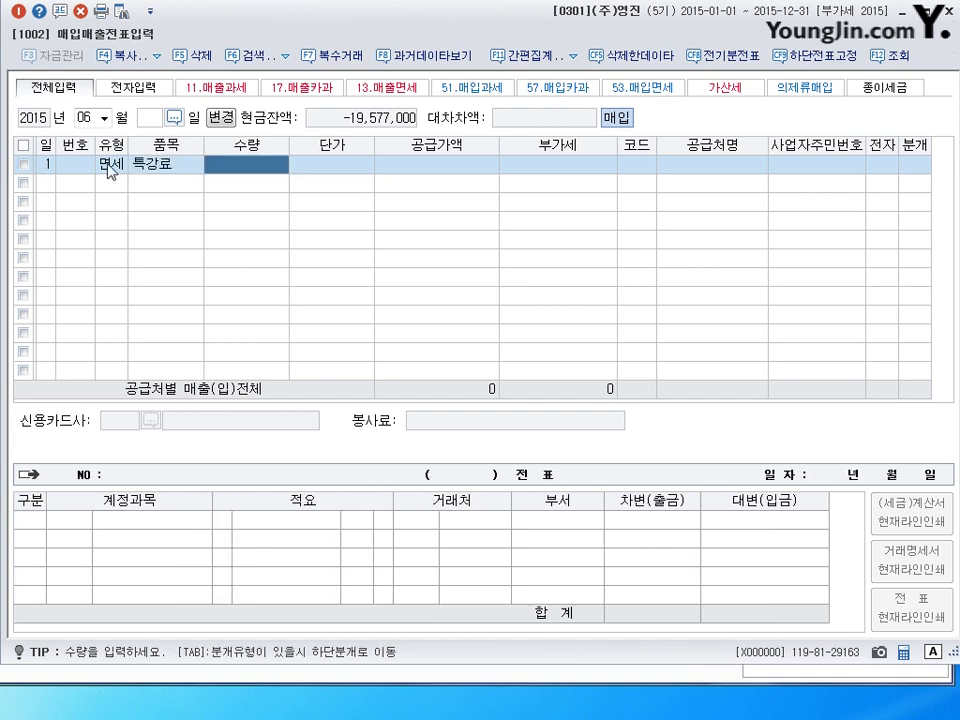
key("Return")
key("Return")
type("3000000")
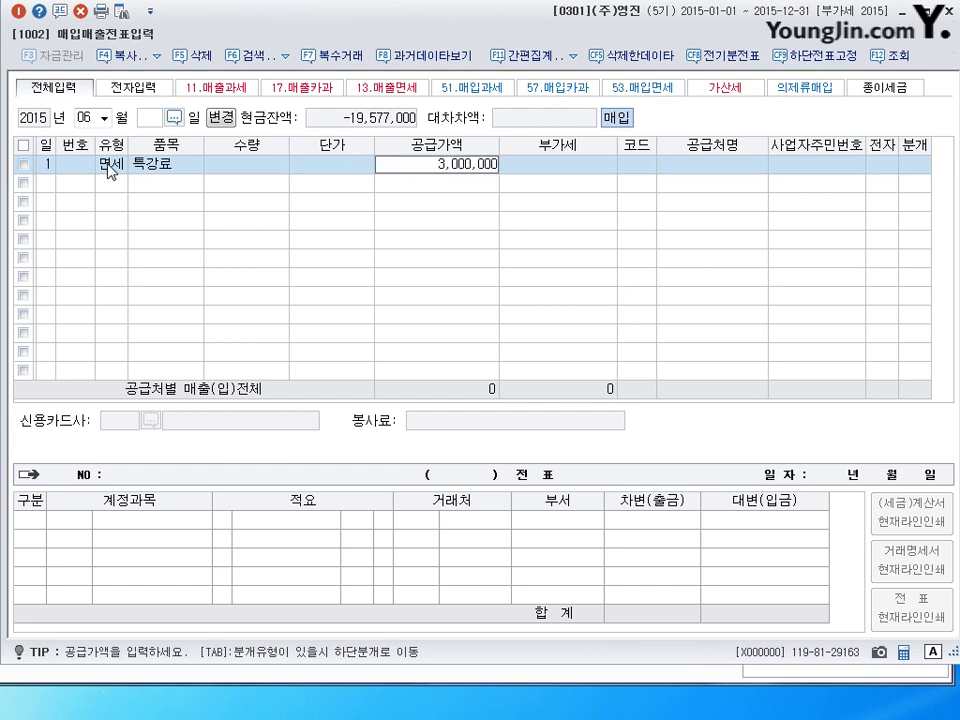
key("Return")
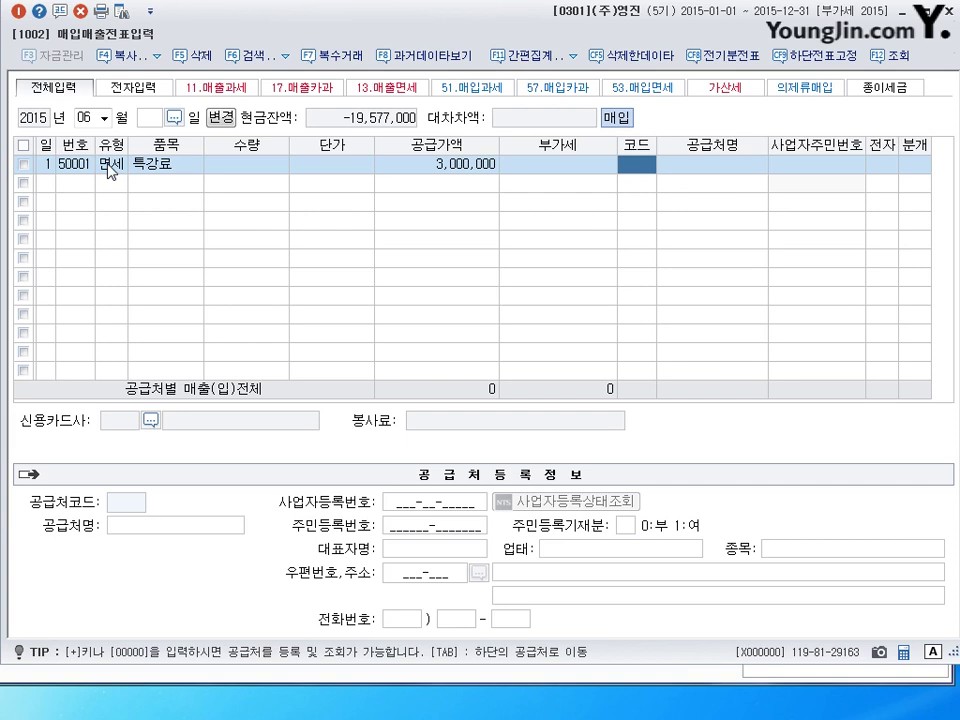
type("우림")
key("Return")
key("Return")
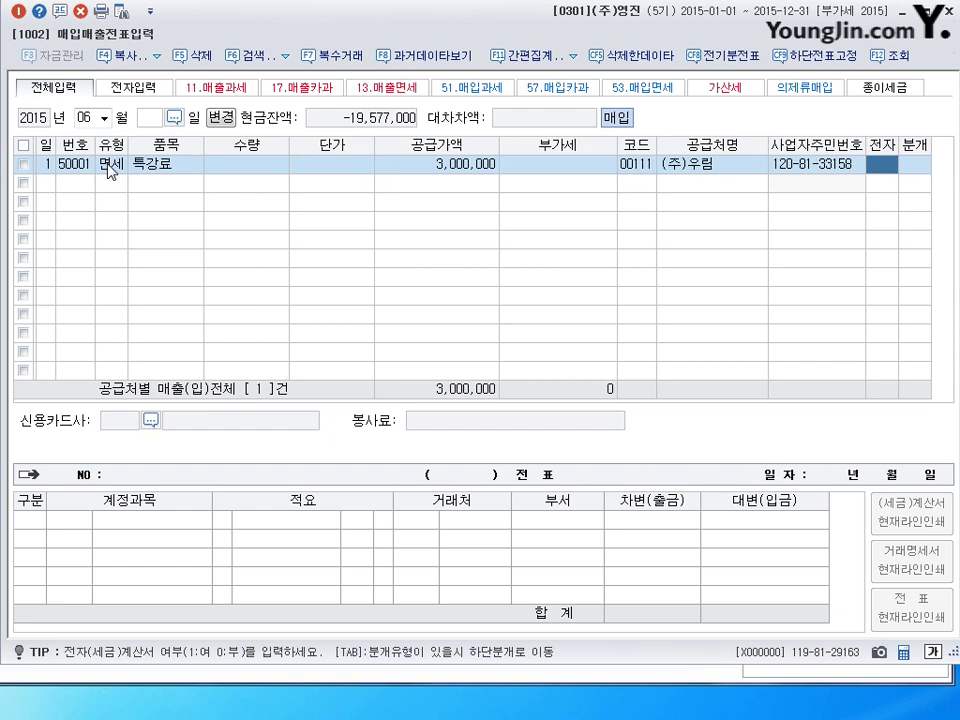
key("Return")
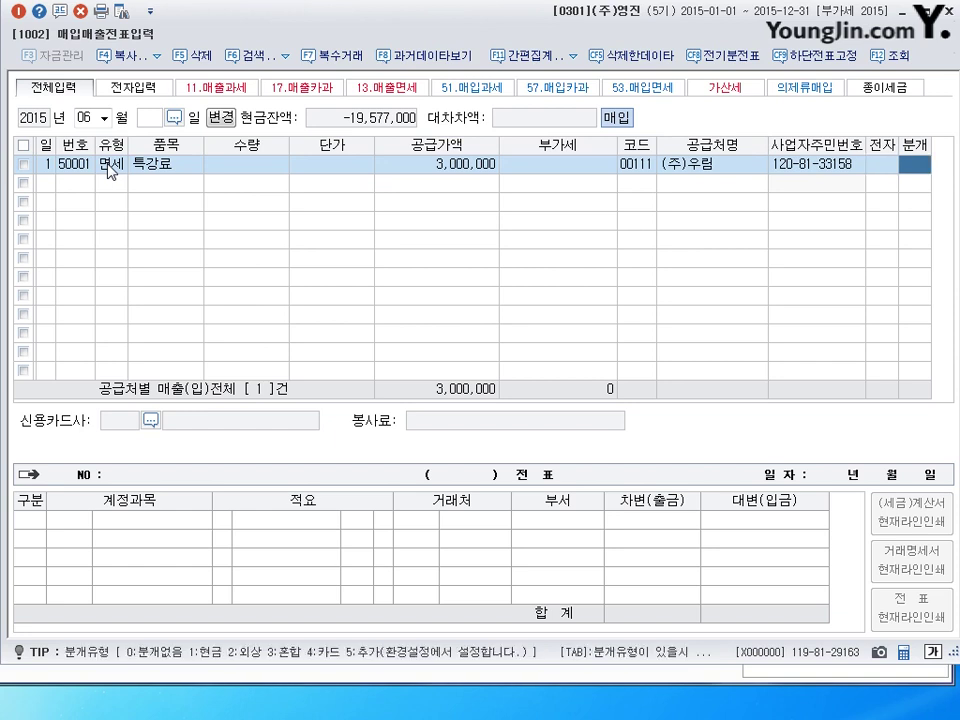
Set a mixed journal debiting 0825 교육훈련비 and crediting 선급금 1,000,000.
type("3")
key("Return")
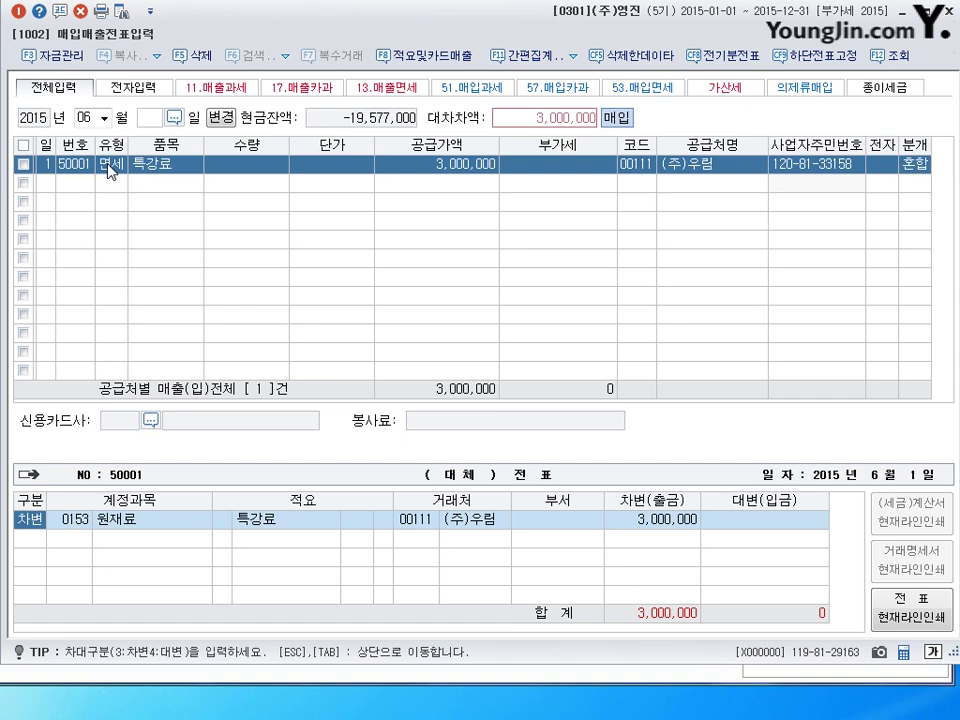
key("Return")
type("825")
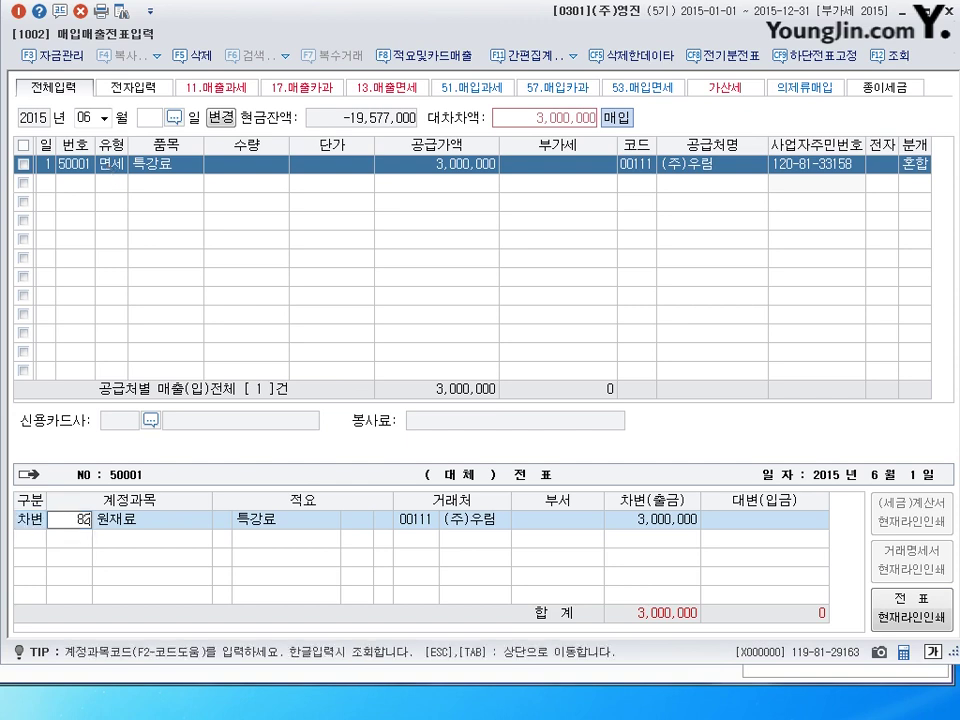
key("Return")
key("Return")
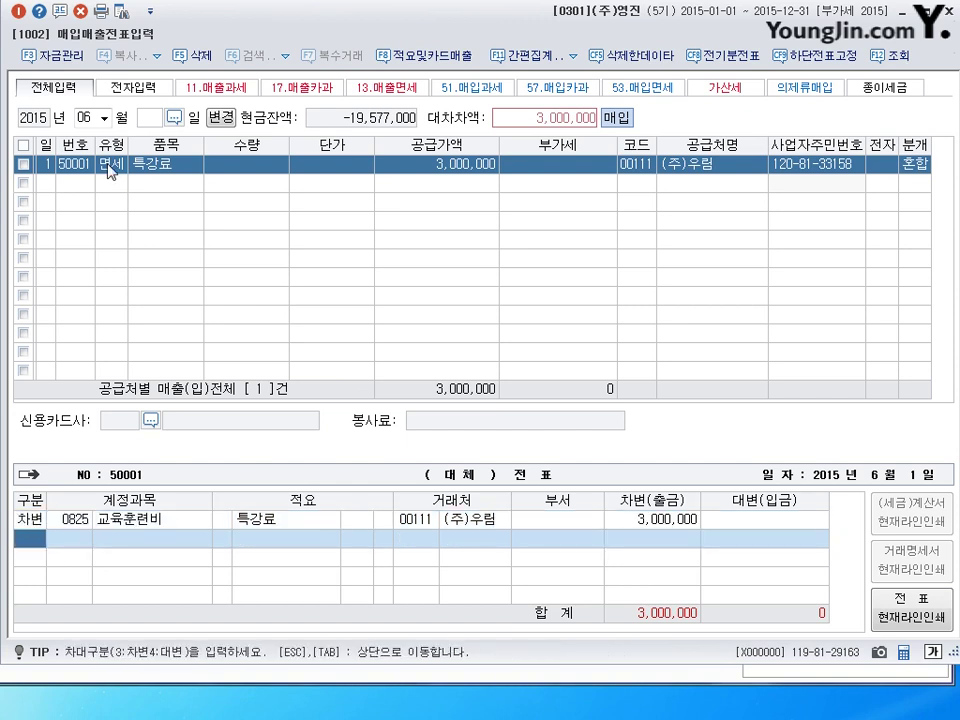
type("413")
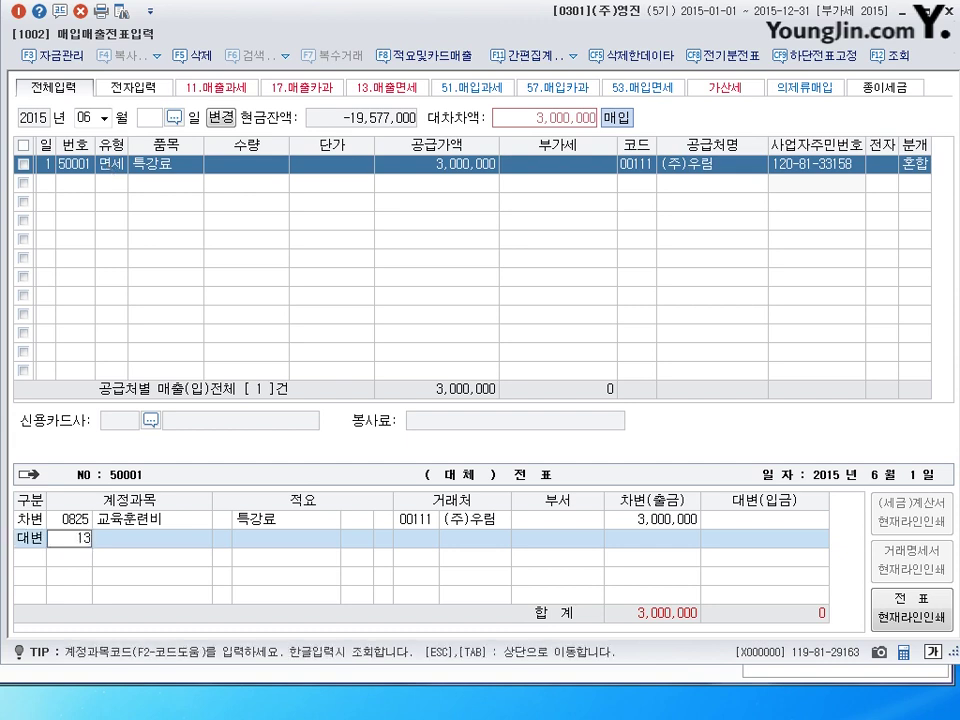
type("1")
key("Return")
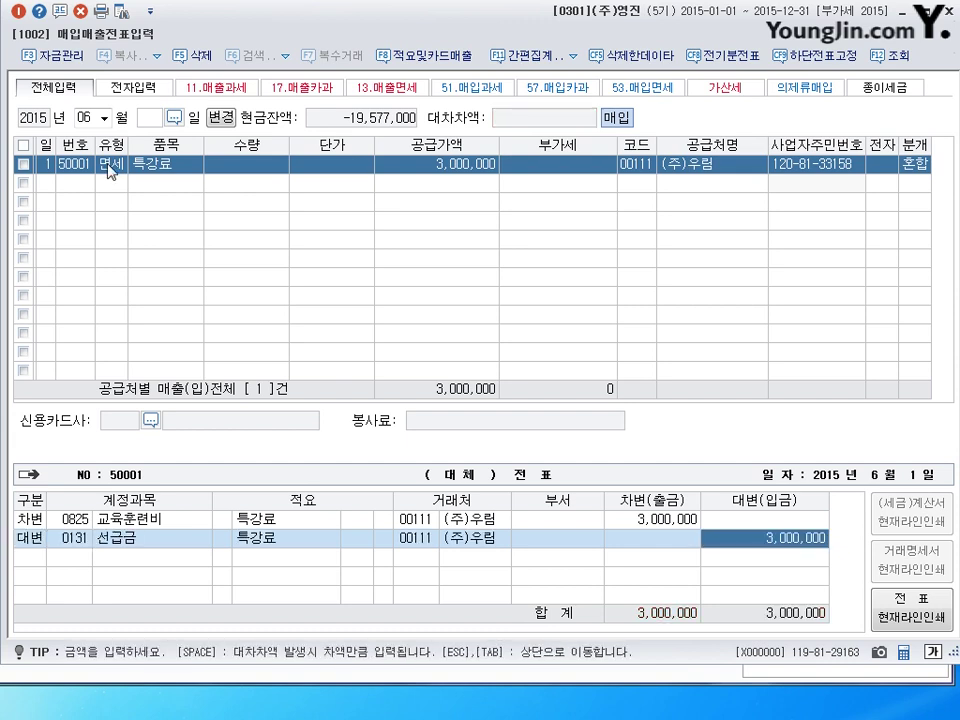
type("1,000,000")
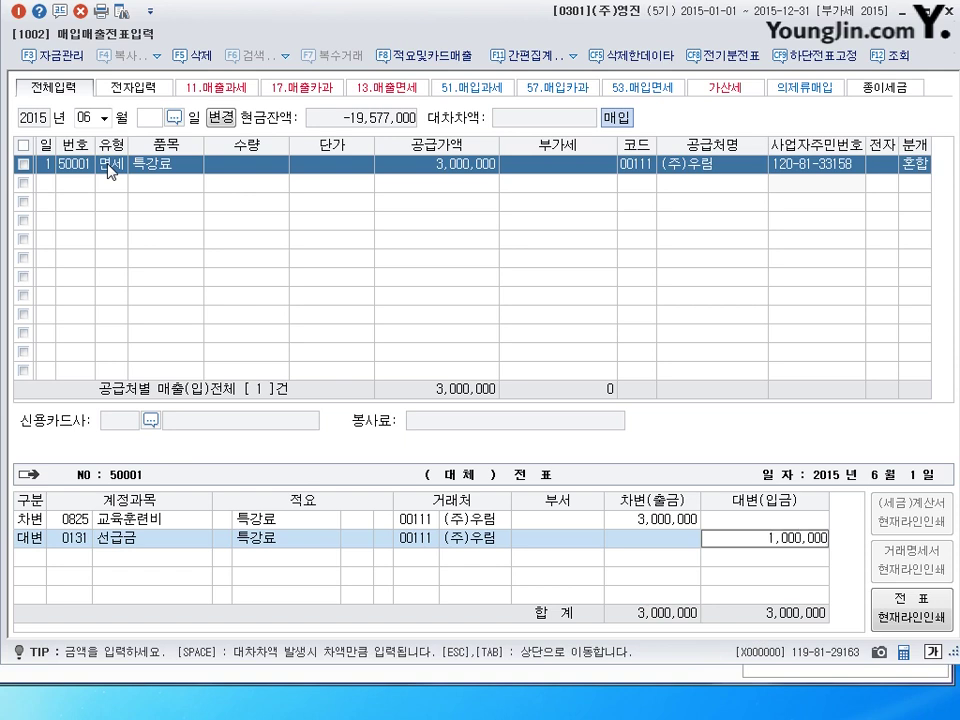
key("Return")
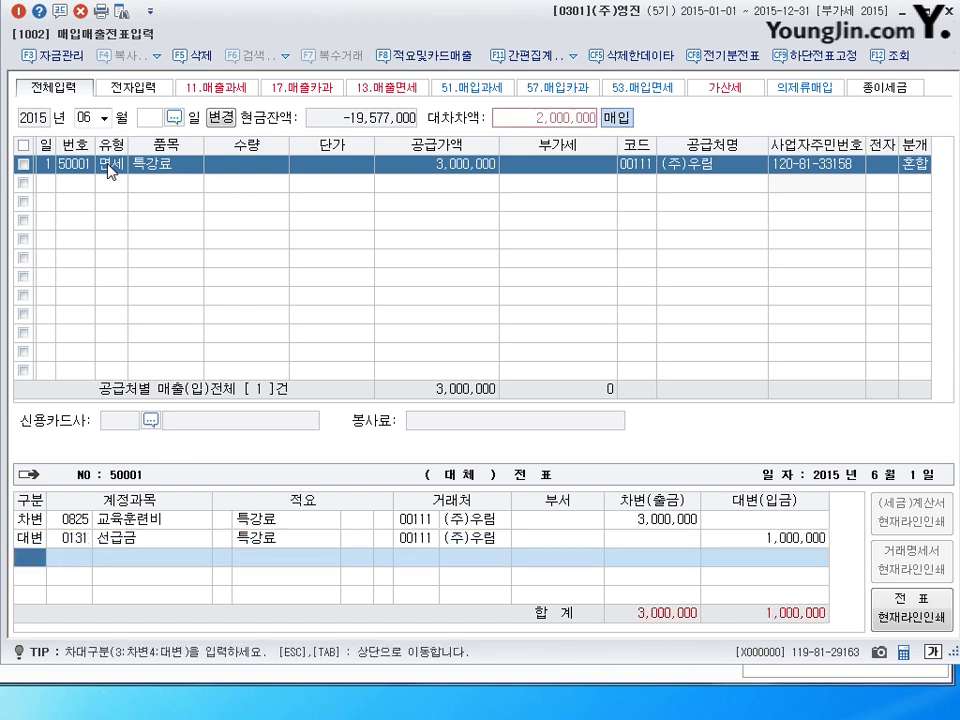
Add a 0101 현금 credit line of 2,000,000 to balance the voucher.
type("4")
key("Return")
type("101")
key("Return")
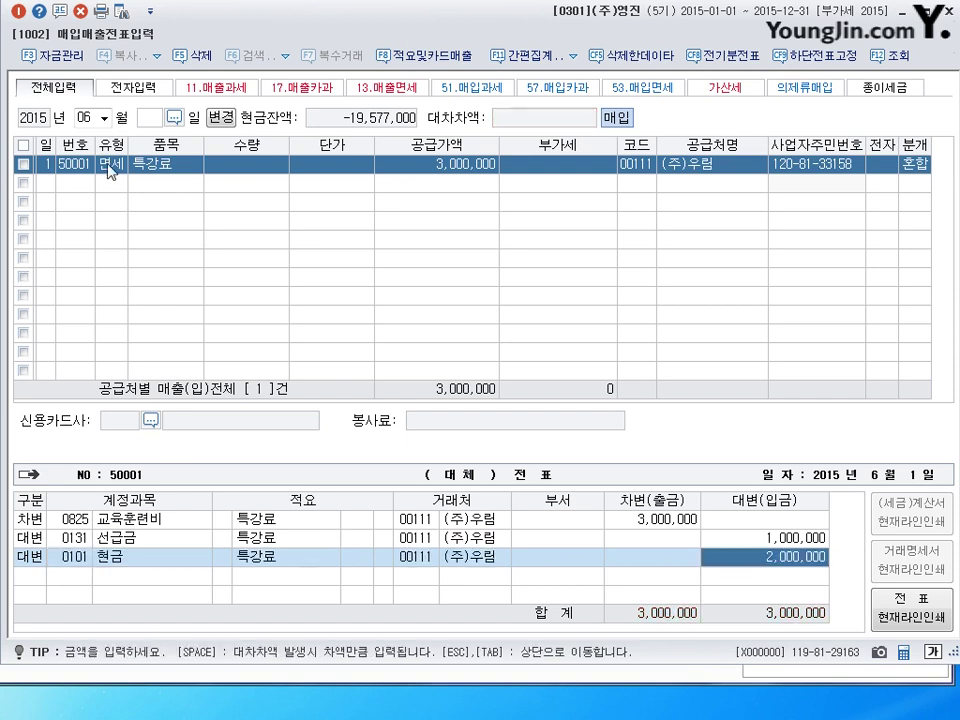
key("Return")
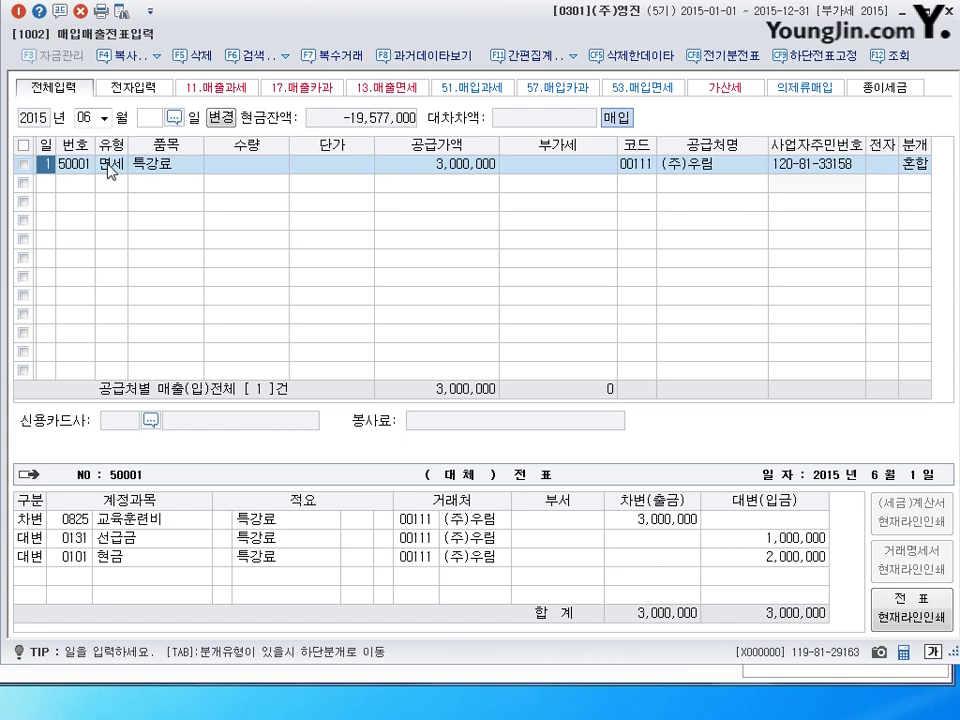
Set row 1's 전자 field to 1 (여) to mark the electronic invoice.
left_click(886, 166)
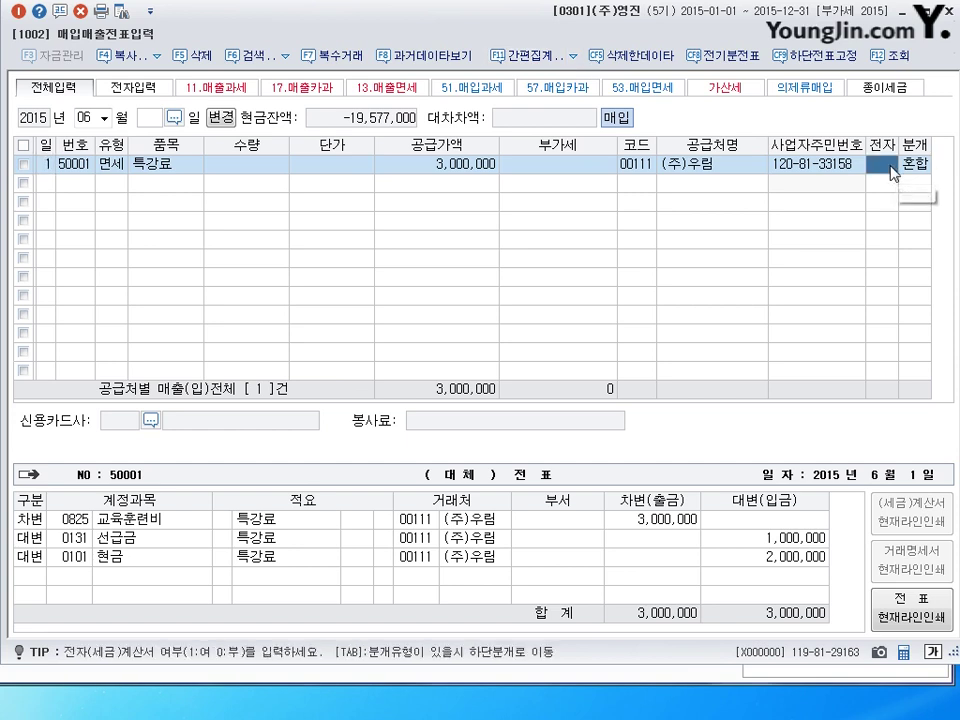
type("1")
key("Return")
key("Return")
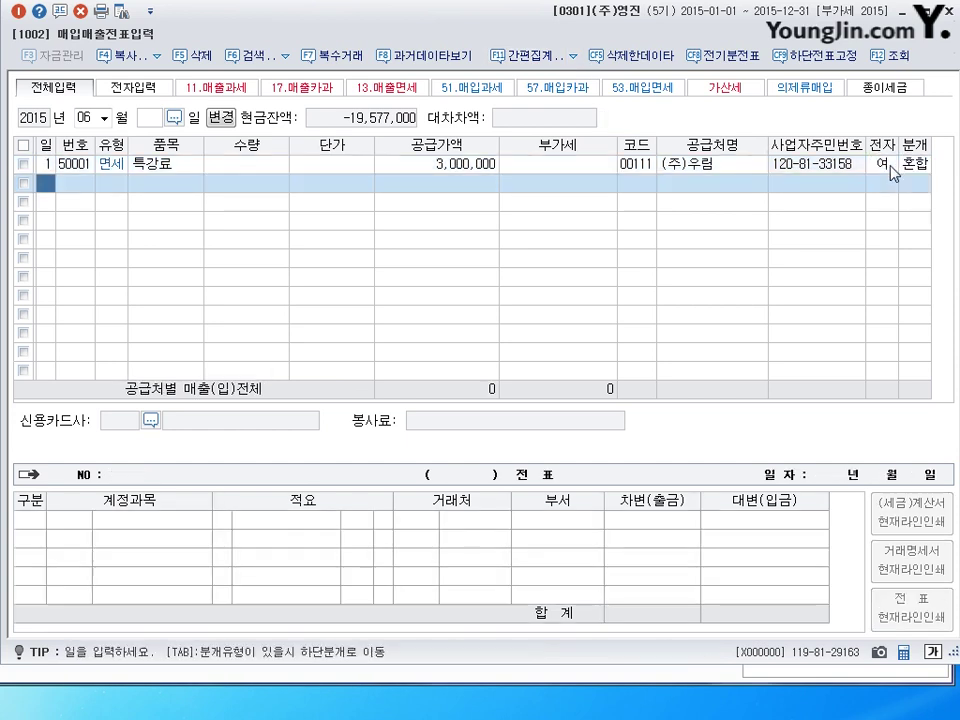
key("Up")
left_click(891, 168)
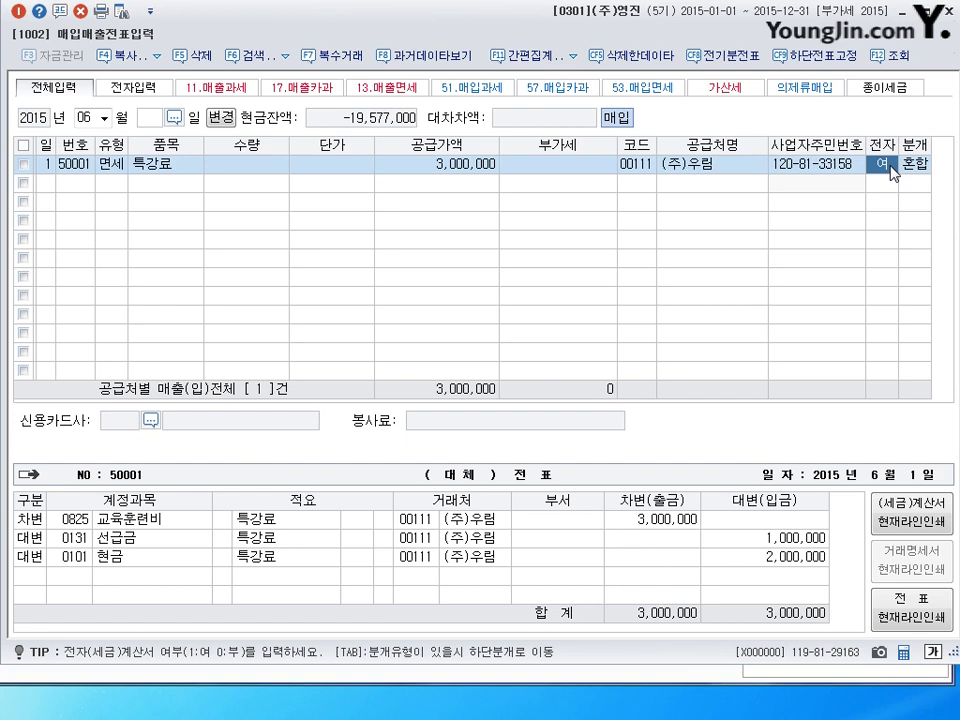
left_click(889, 186)
key("Up")
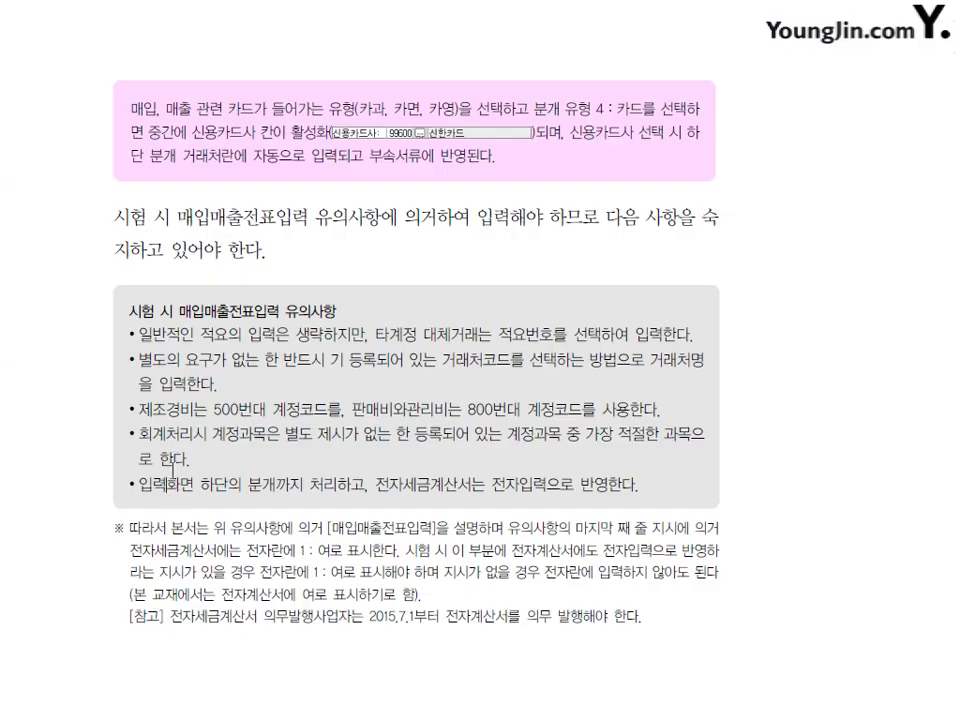
left_click_drag(138, 485, 489, 485)
left_click(388, 485)
left_click(530, 486)
scroll(513, 624, "down", 2)
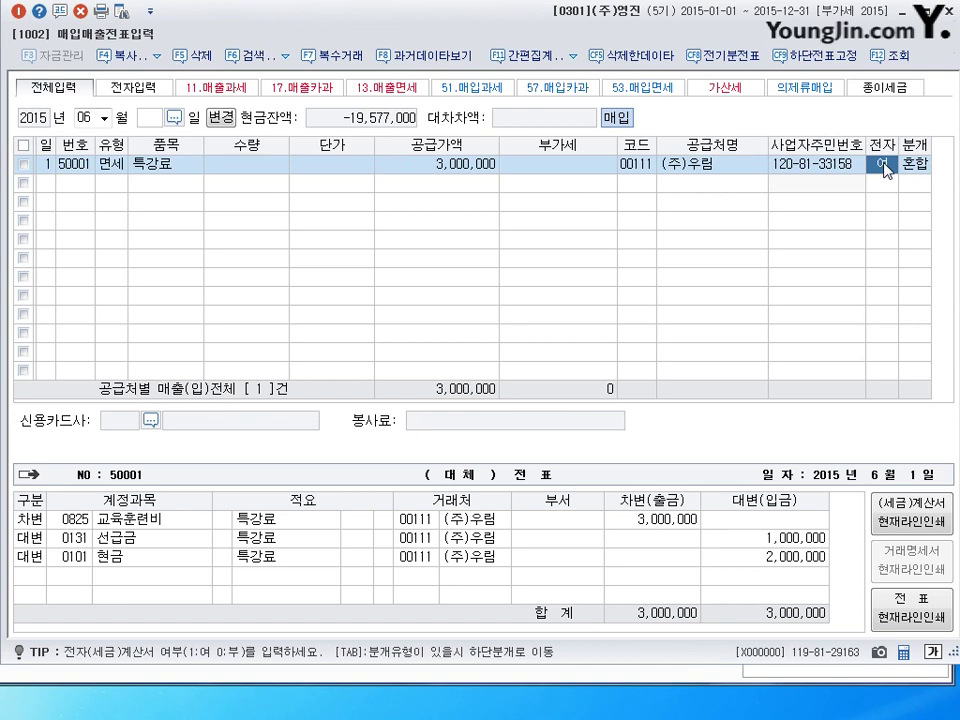
Begin a new purchase entry on row 2 dated the 2nd.
left_click(46, 186)
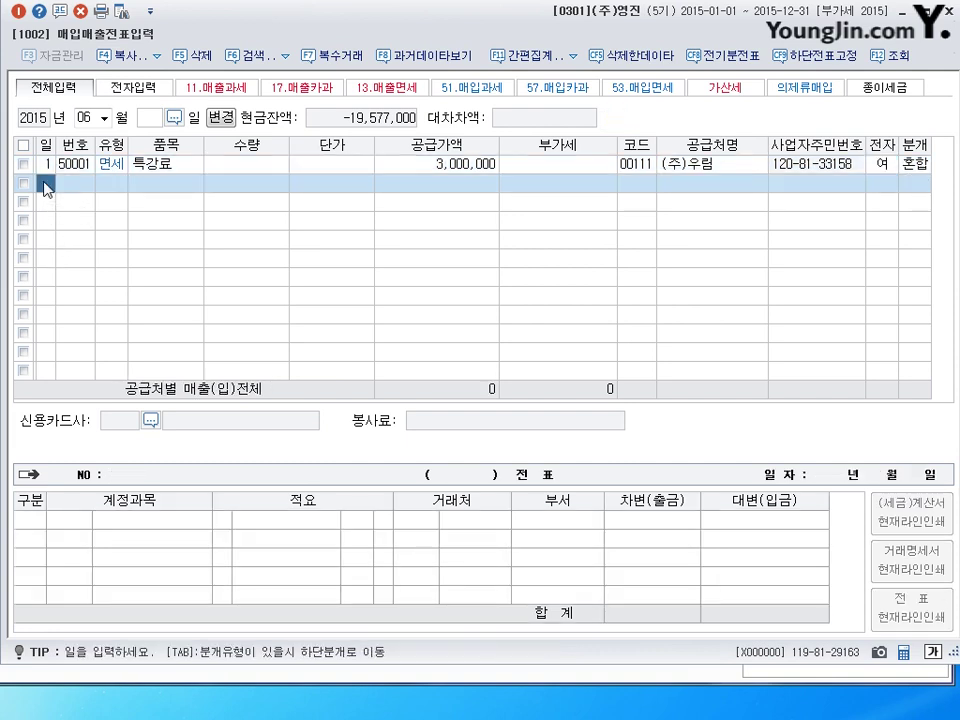
type("2")
key("Return")
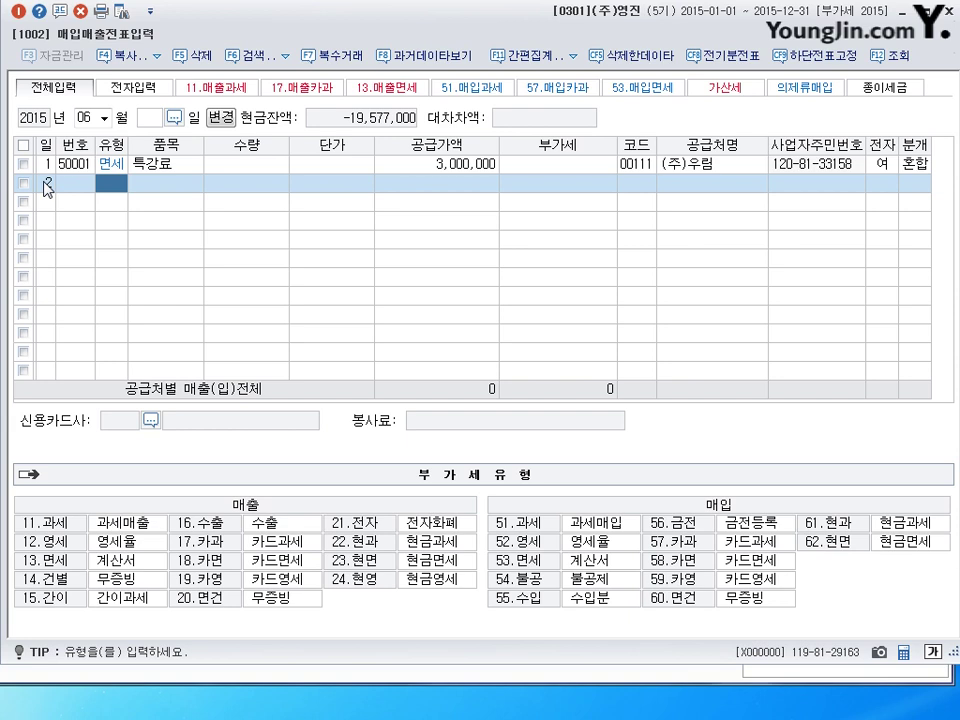
Enter a tax-exempt (53) 토지 purchase of 100,000,000 from (주)우림, electronic (1), journal type 3 (혼합).
type("53")
key("Return")
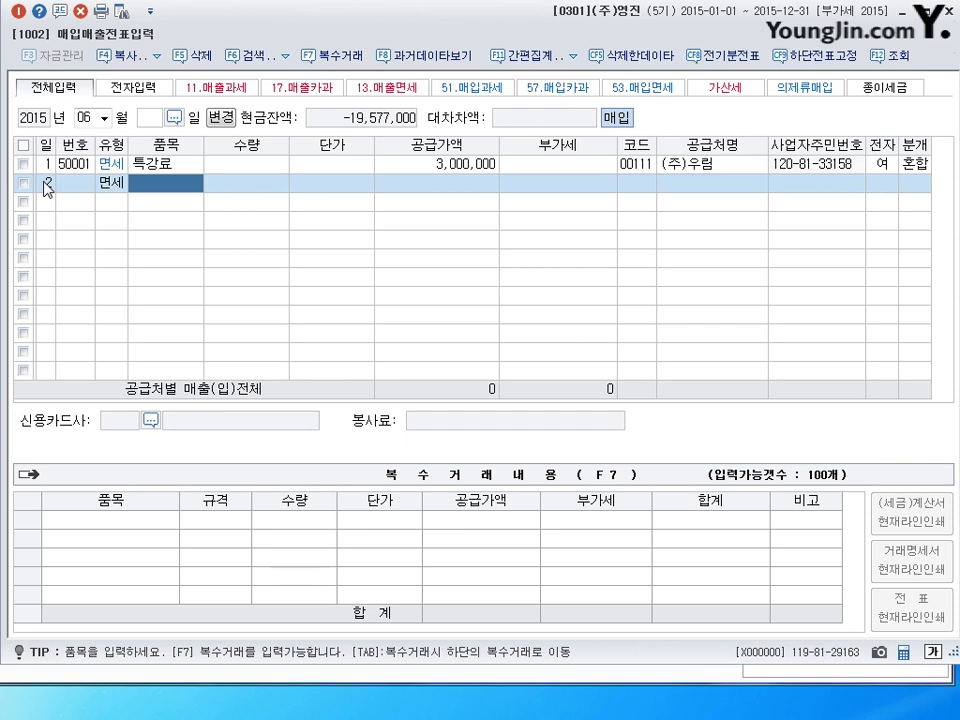
type("볼")
type("지")
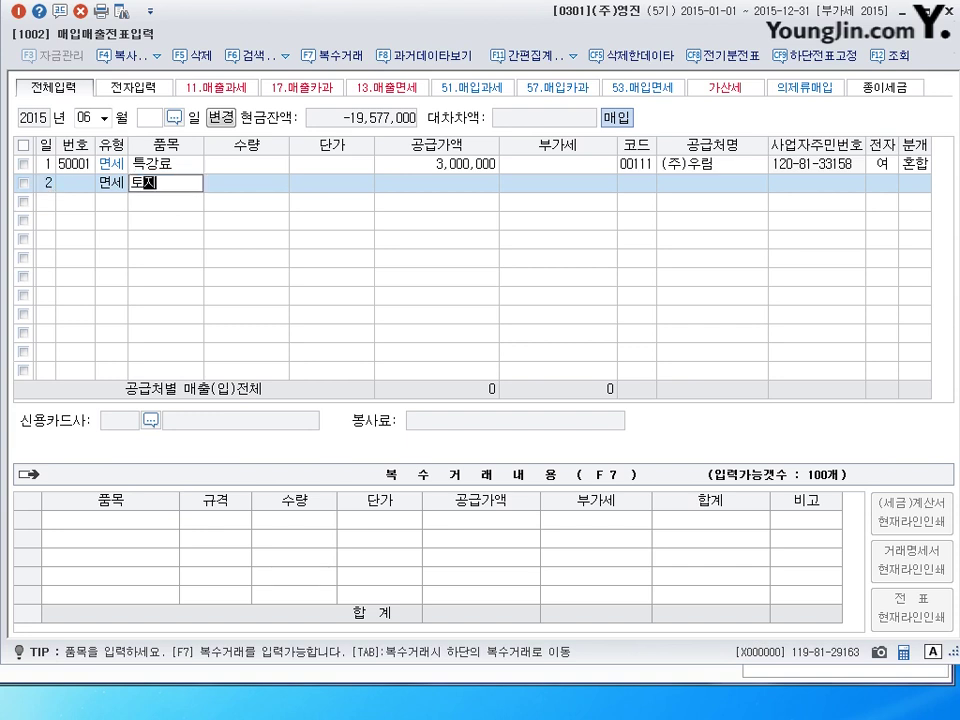
key("Return")
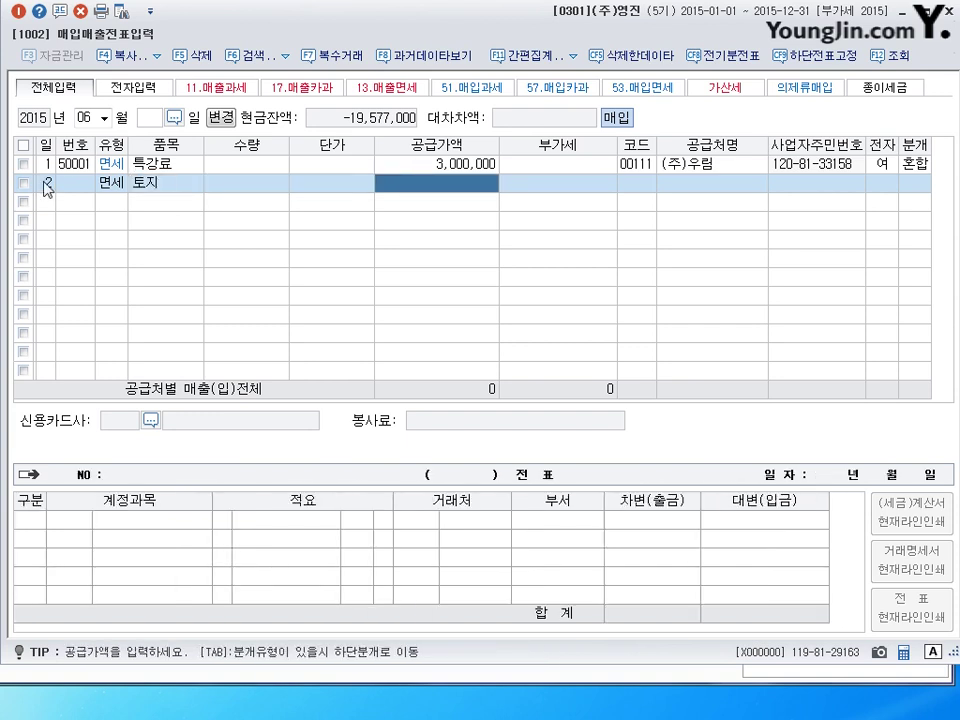
type("100000000")
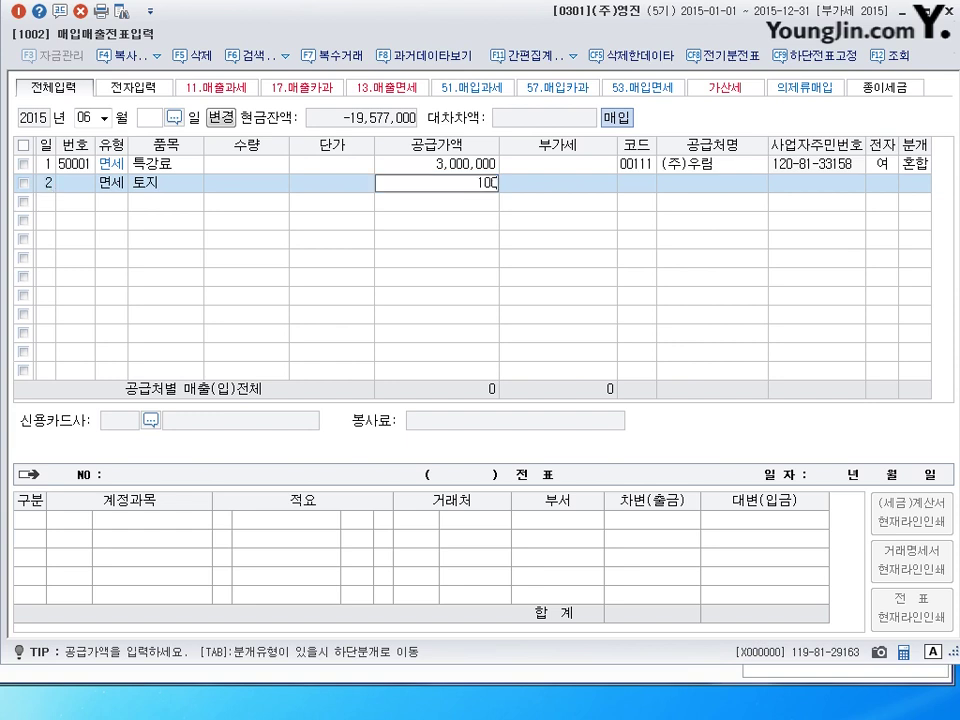
key("Return")
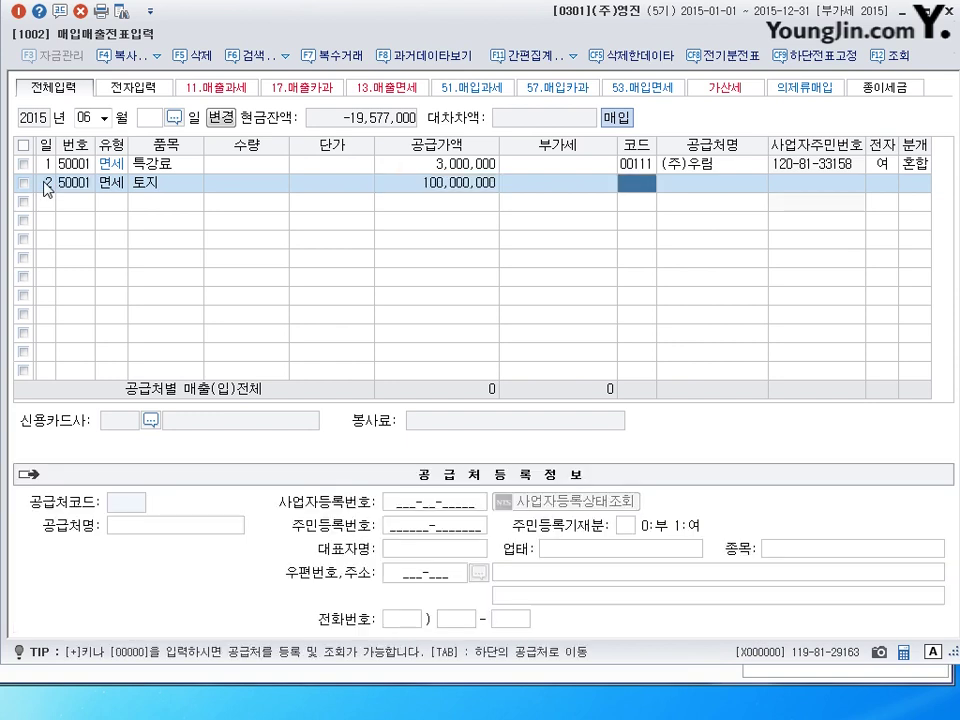
type("우림")
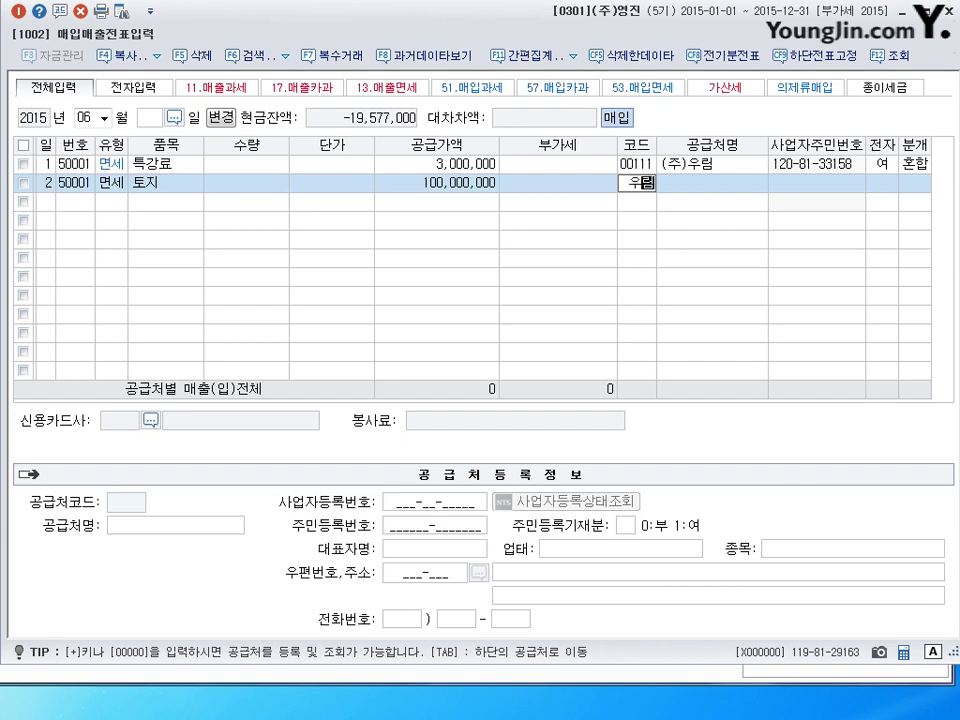
key("Return")
key("Return")
key("Return")
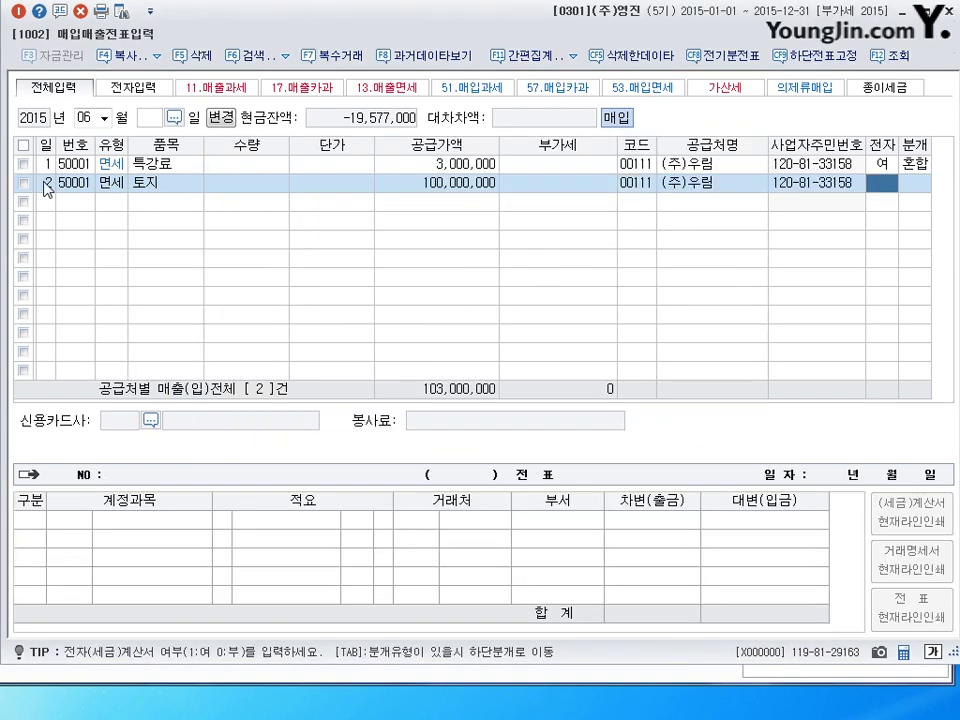
type("1")
key("Return")
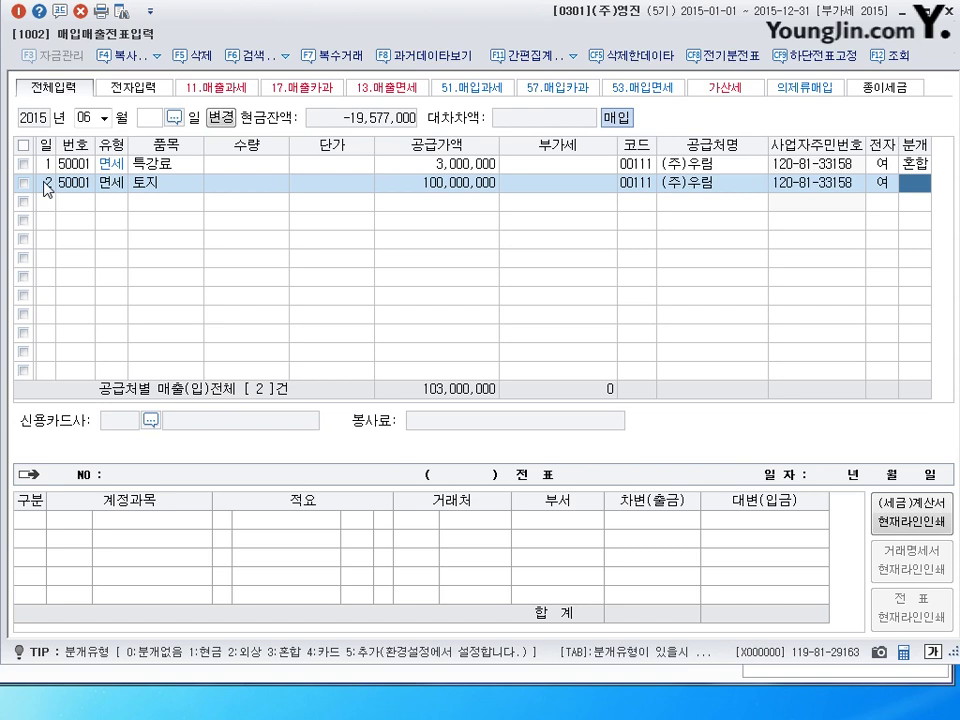
type("3")
key("Return")
Debit 0201 토지 and add a 0103 보통예금 credit of 10,000,000.
key("Return")
type("2")
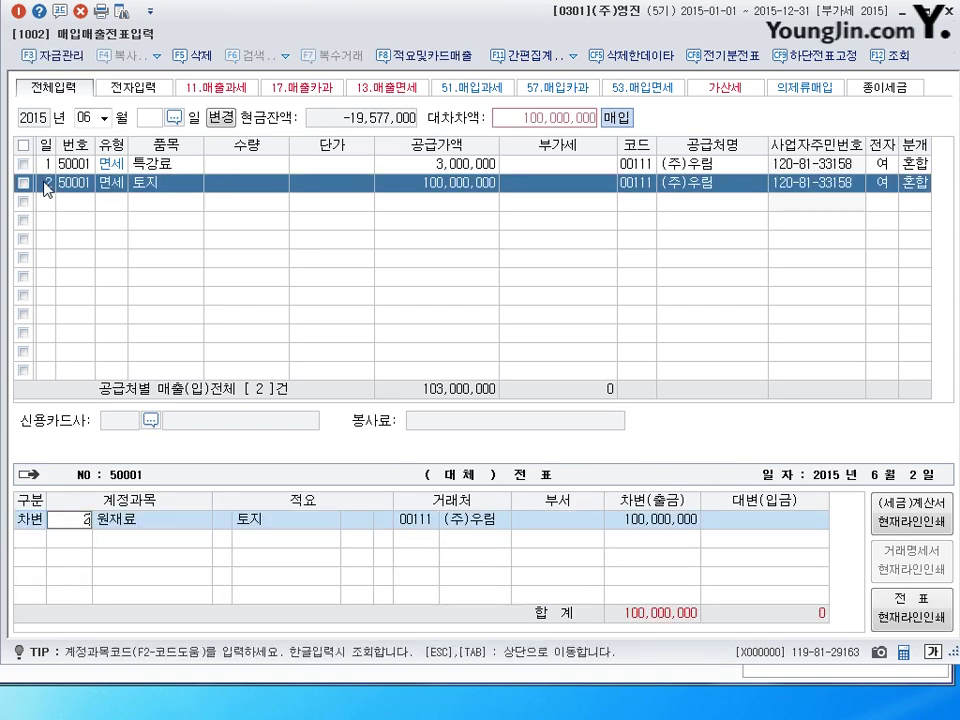
type("01")
key("Return")
key("Return")
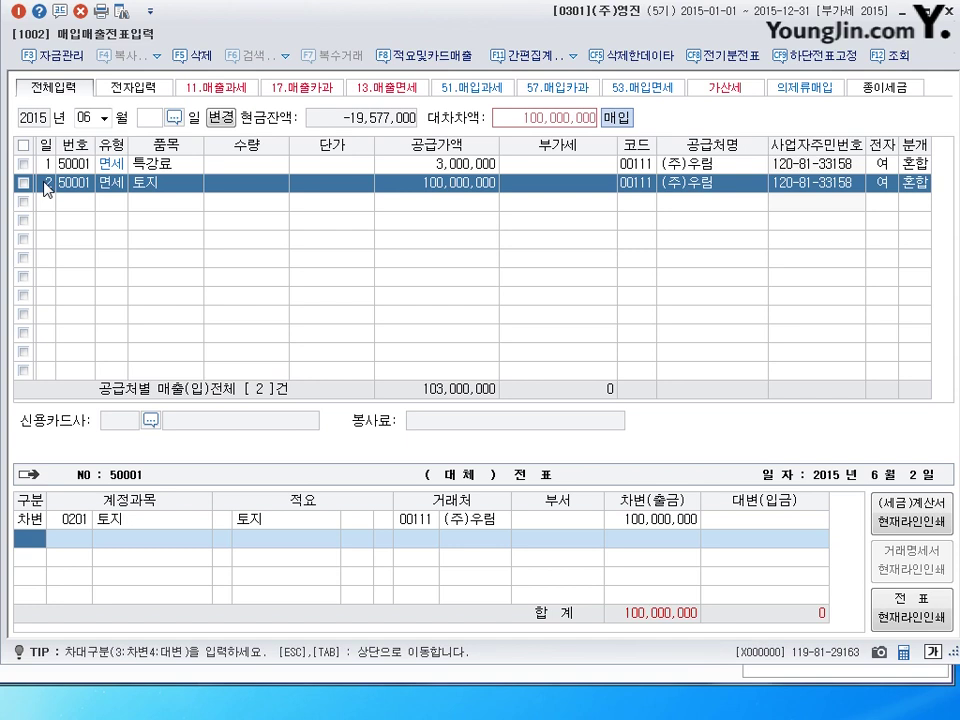
type("4")
type("3")
key("Return")
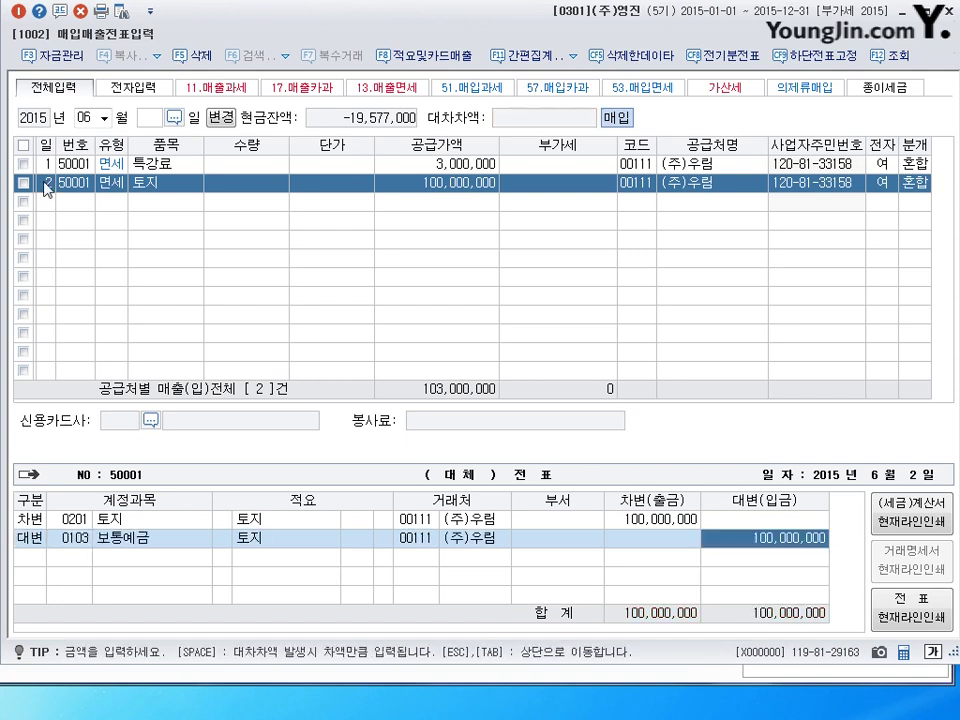
type("1")
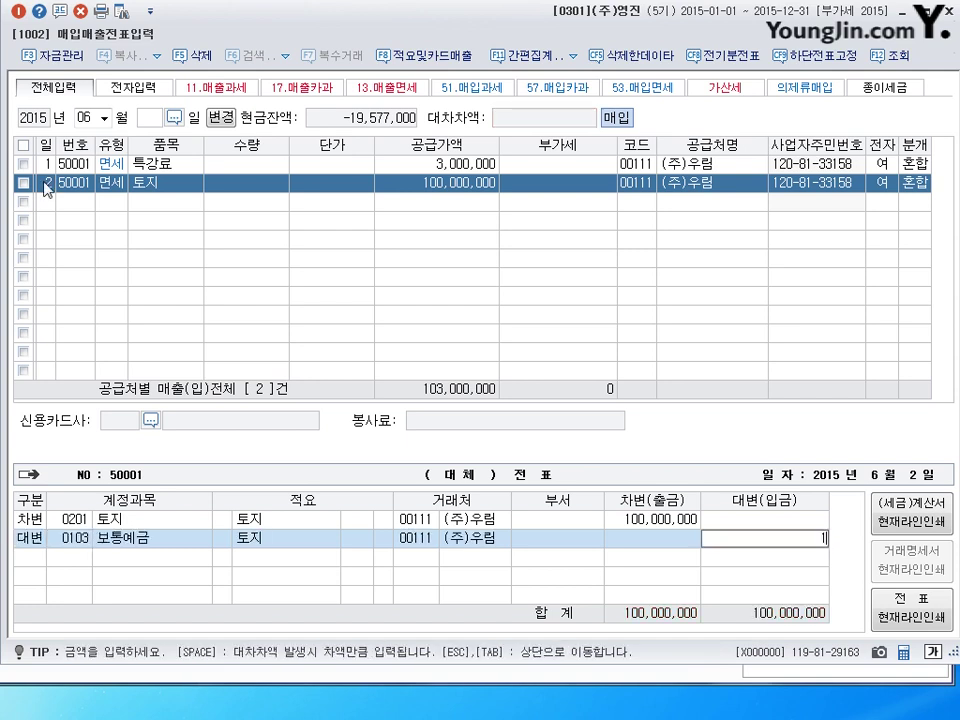
type("0,000,000")
key("Return")
Add a 0253 미지급금 credit of 90,000,000 to balance and save the voucher.
type("4")
key("Return")
type("253")
key("Return")
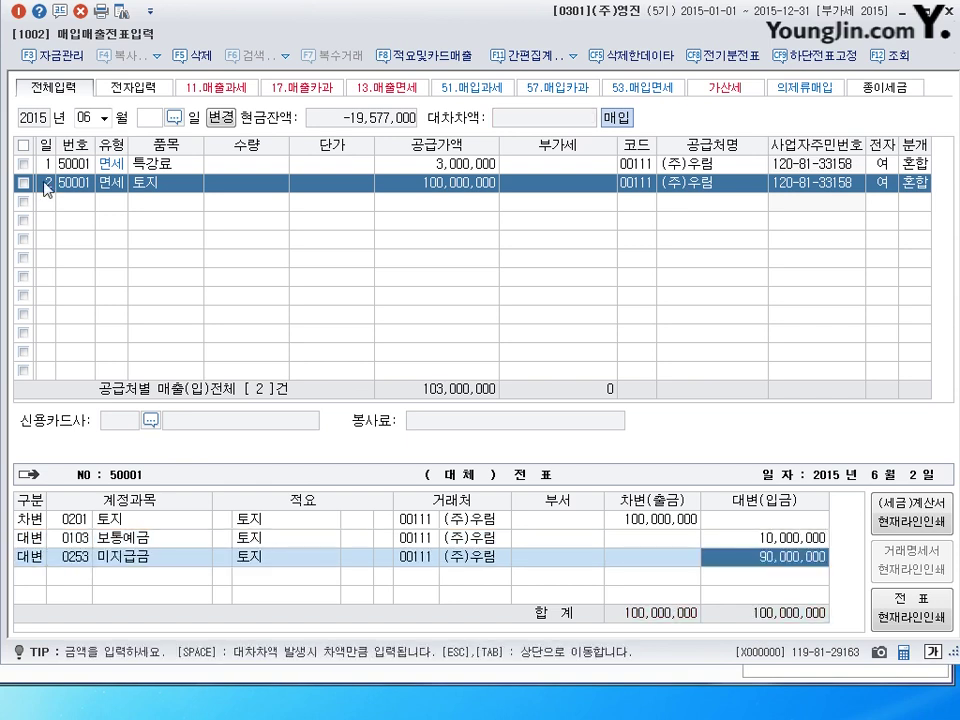
key("Return")
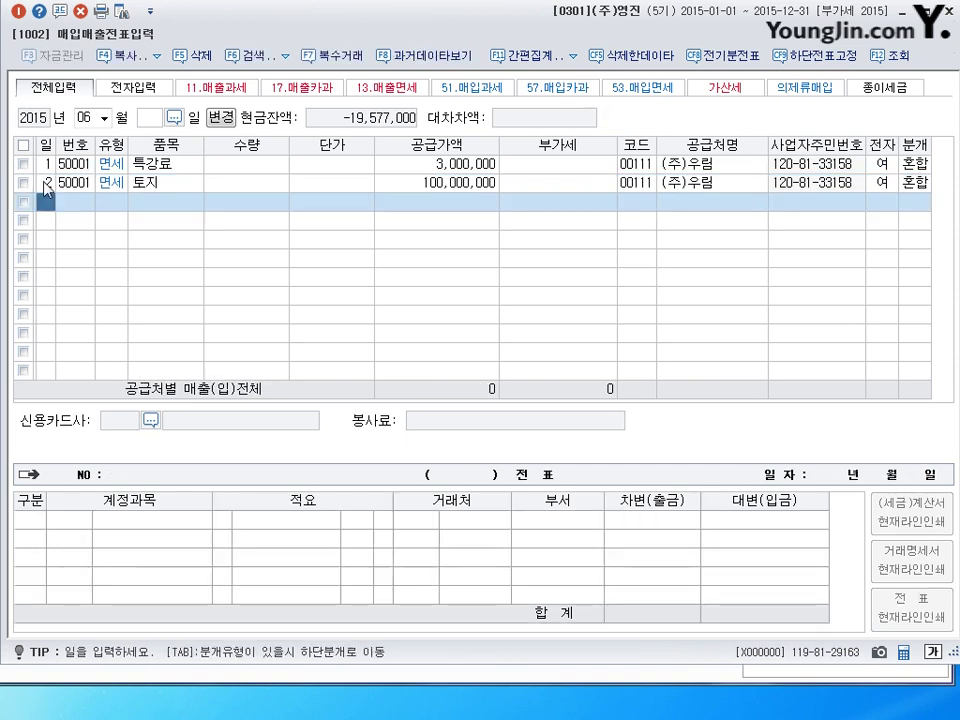
left_click(45, 189)
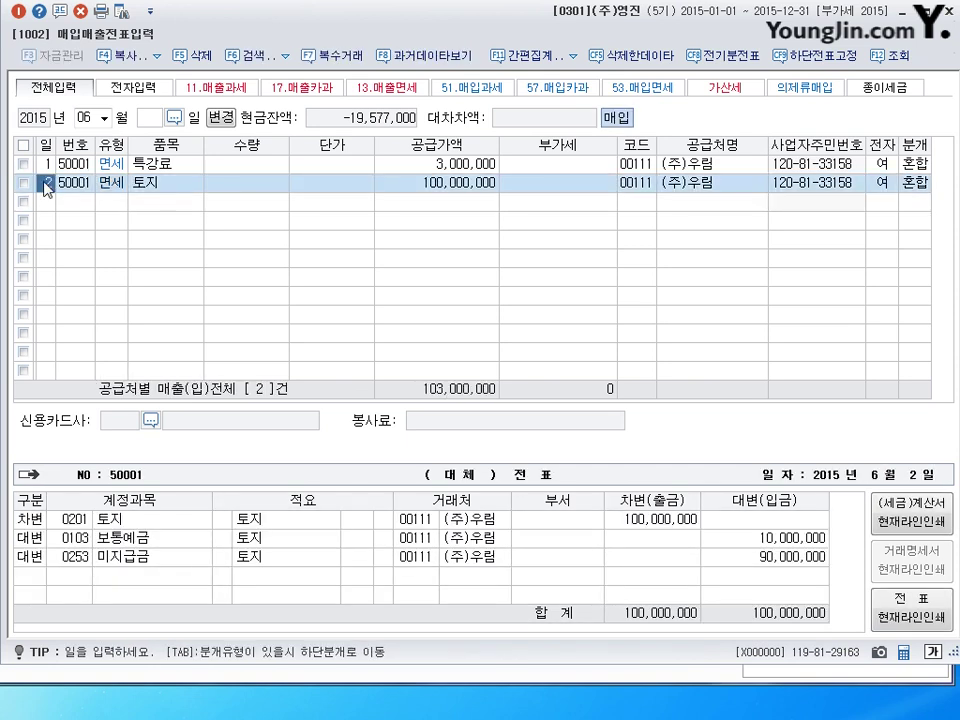